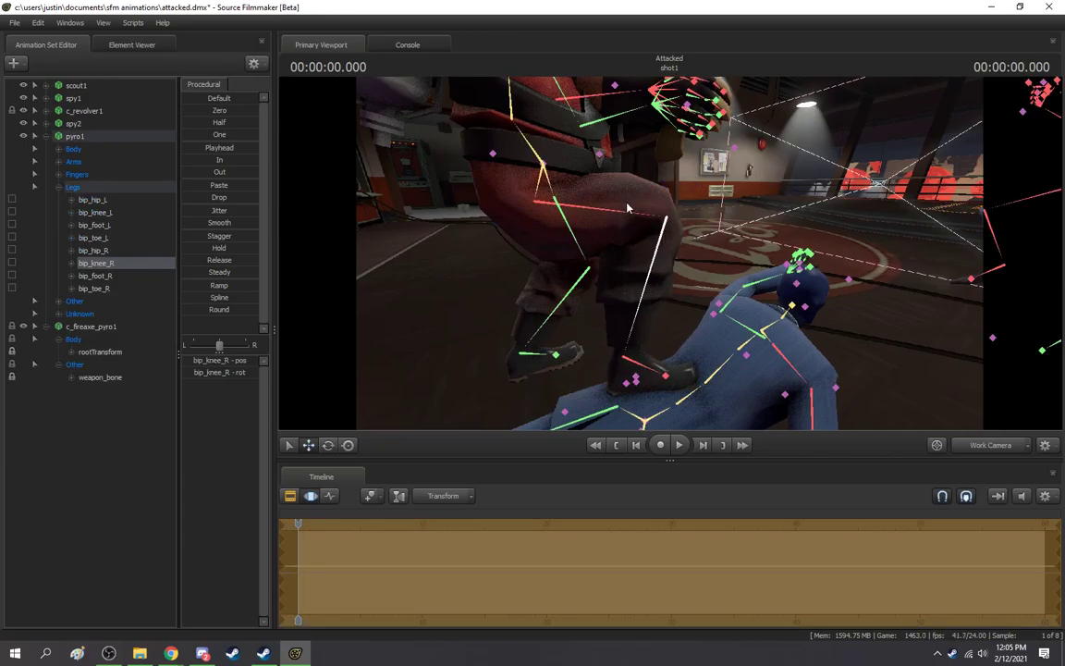
Step: Adjust the Pyro's right leg by moving and rotating bip_hip_R, and rotating bip_knee_R
{"action": "left_click", "coordinate": [630, 211], "text": "ctrl"}
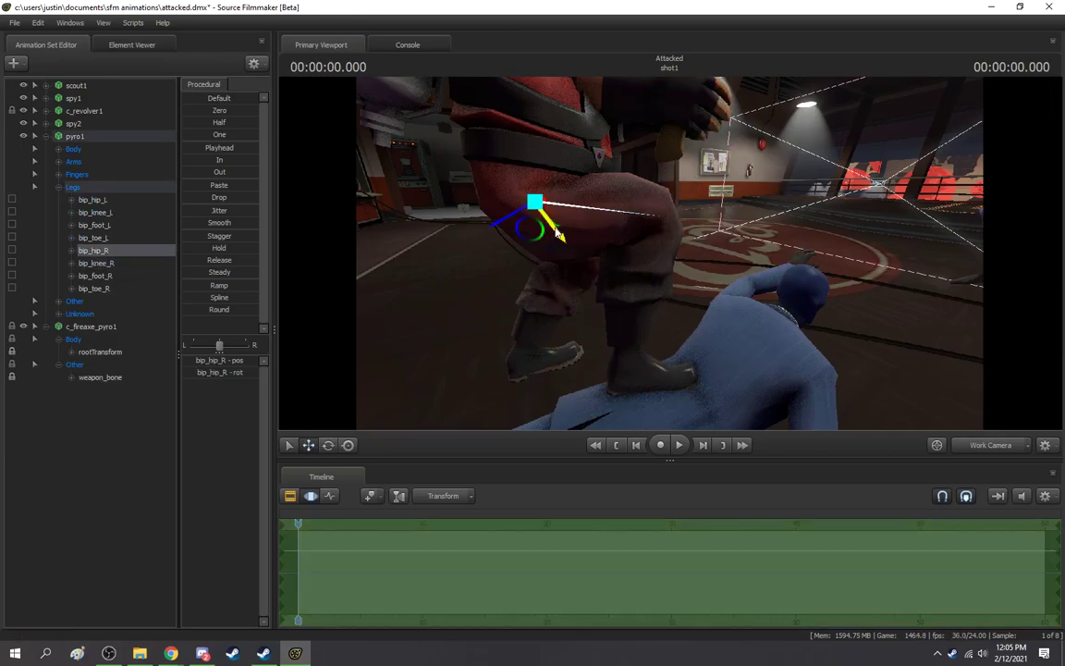
{"action": "left_click_drag", "start_coordinate": [555, 230], "coordinate": [556, 230]}
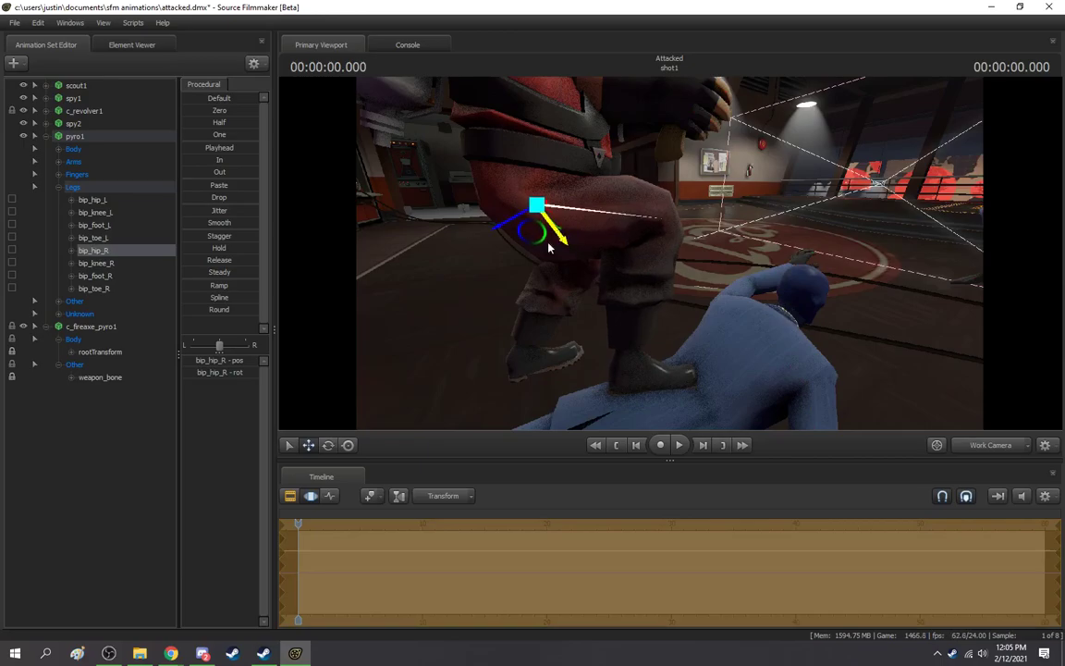
{"action": "left_click", "coordinate": [331, 447]}
{"action": "left_click_drag", "start_coordinate": [551, 166], "coordinate": [554, 169]}
{"action": "left_click", "coordinate": [628, 333], "text": "ctrl"}
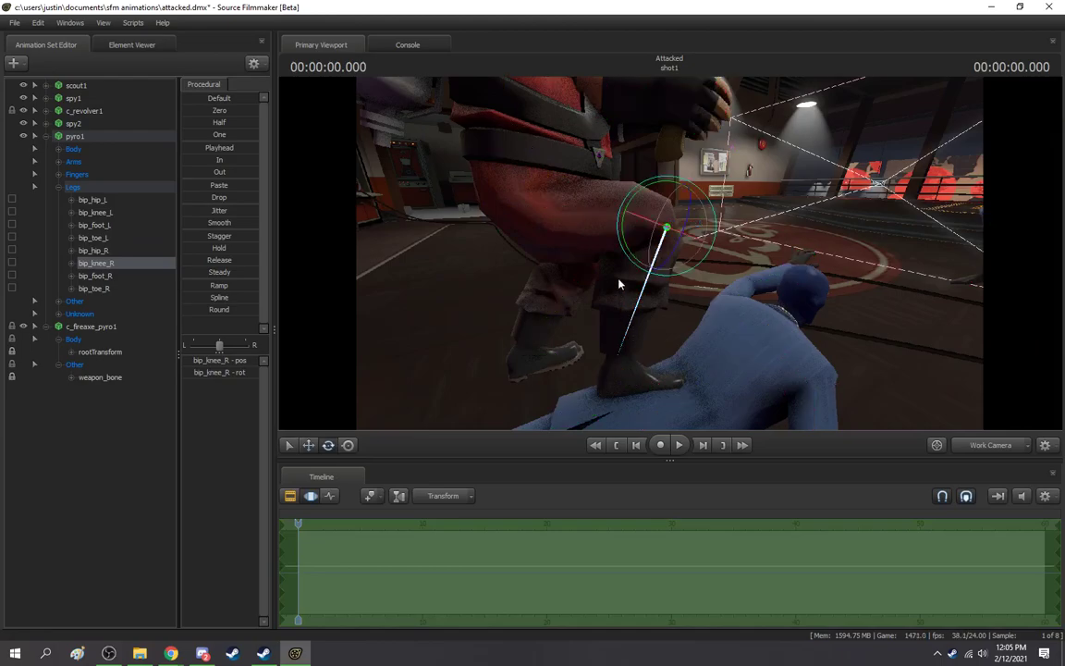
{"action": "left_click_drag", "start_coordinate": [653, 187], "coordinate": [653, 186]}
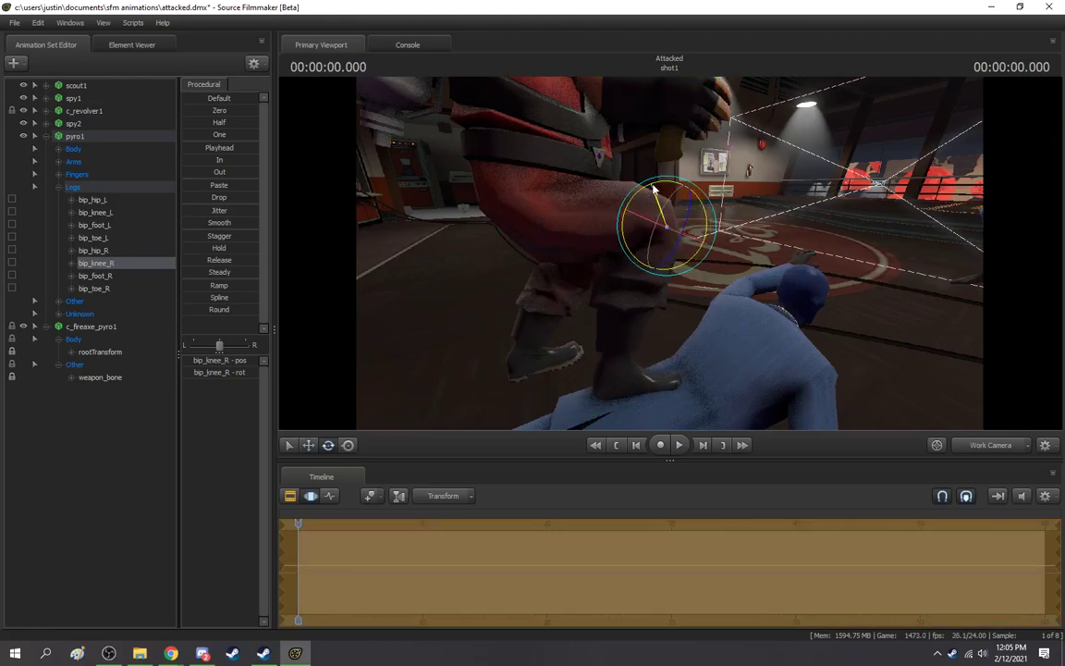
Step: Rotate and move bip_foot_R to seat the Pyro's right boot on the fallen Spy's back
{"action": "left_click_drag", "start_coordinate": [723, 336], "coordinate": [638, 393]}
{"action": "left_click_drag", "start_coordinate": [740, 261], "coordinate": [635, 264]}
{"action": "left_click", "coordinate": [636, 252], "text": "ctrl"}
{"action": "left_click_drag", "start_coordinate": [700, 127], "coordinate": [703, 134]}
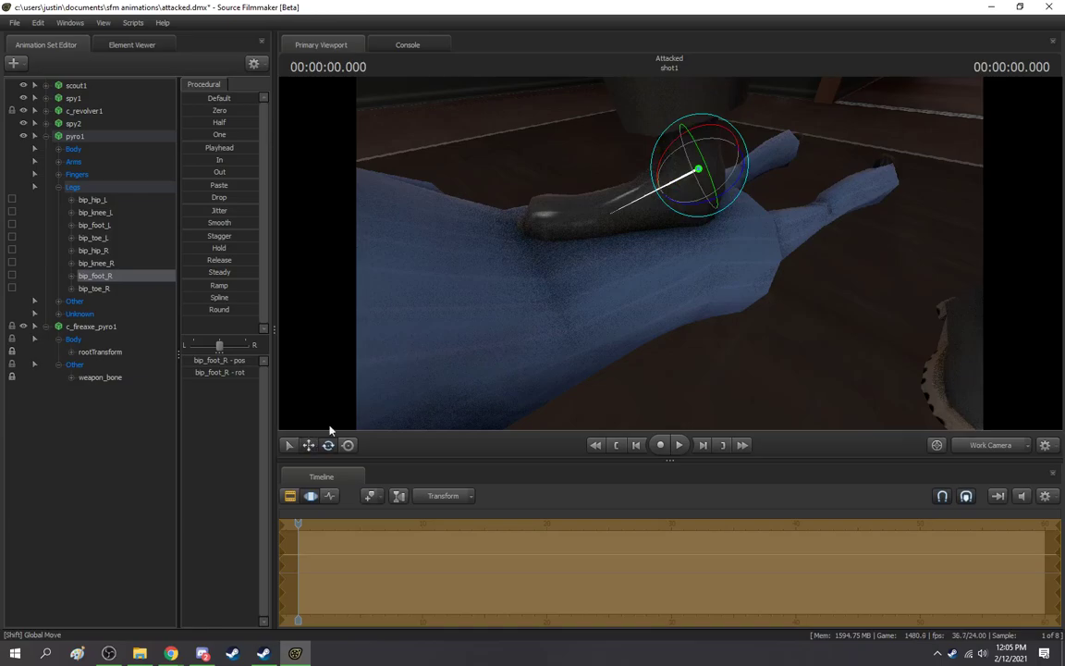
{"action": "left_click", "coordinate": [311, 445]}
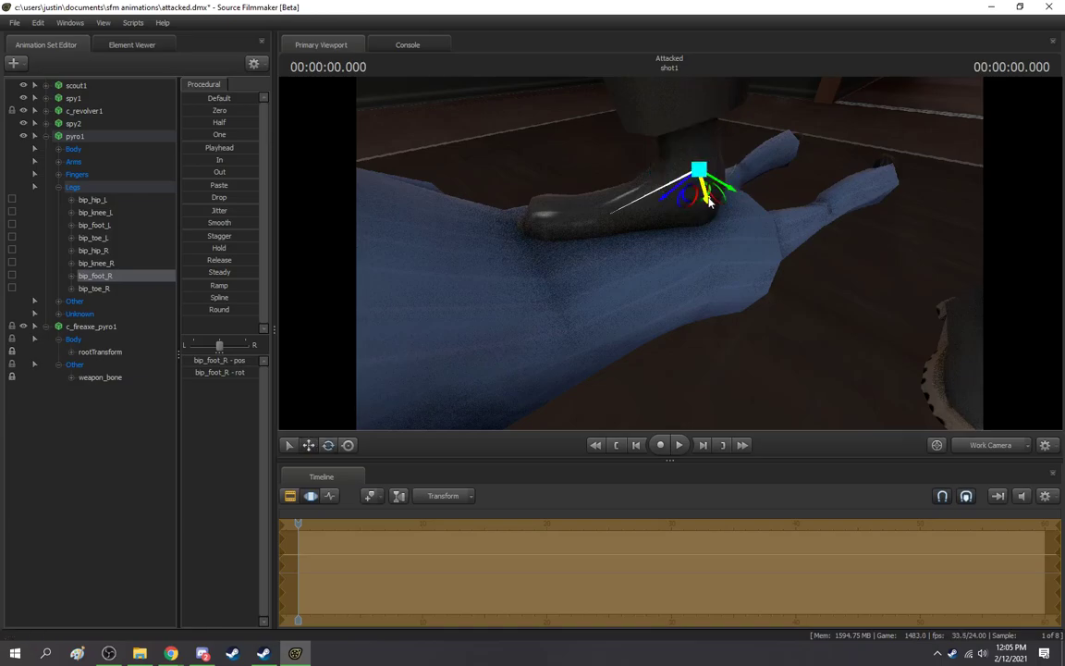
{"action": "left_click_drag", "start_coordinate": [708, 198], "coordinate": [684, 168]}
Step: Curl the Pyro's right index finger toward the axe handle by rotating bip_index_1_R and bip_index_0_R
{"action": "left_click_drag", "start_coordinate": [753, 303], "coordinate": [672, 259]}
{"action": "key", "text": "s"}
{"action": "key", "text": "w"}
{"action": "key", "text": "s"}
{"action": "key", "text": "ctrl"}
{"action": "key", "text": "w"}
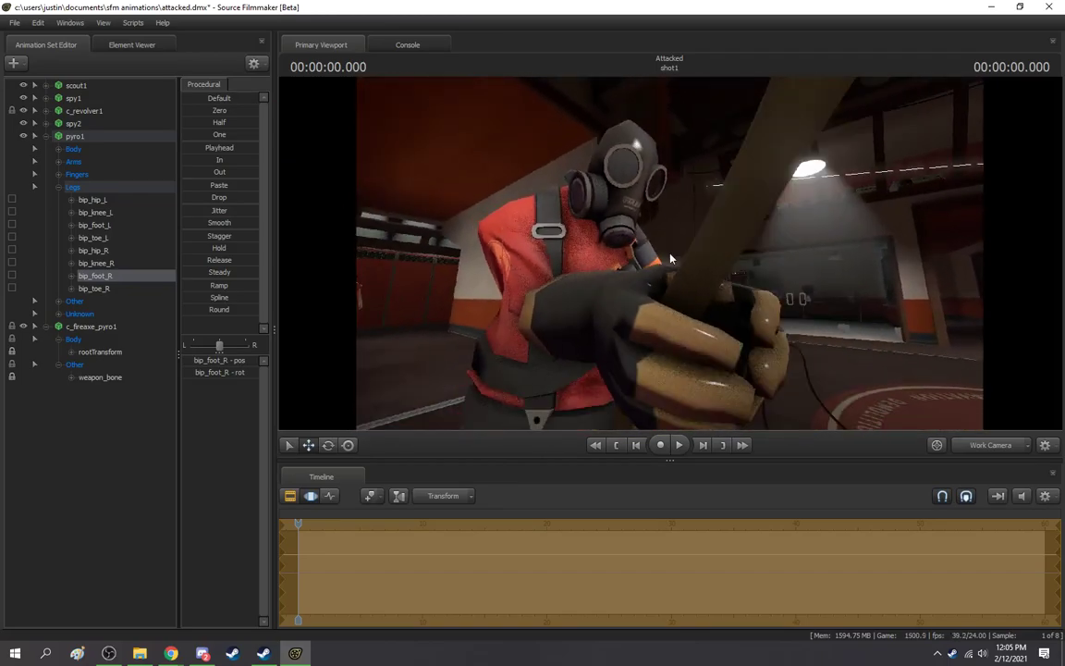
{"action": "key", "text": "d"}
{"action": "left_click_drag", "start_coordinate": [671, 258], "coordinate": [671, 265]}
{"action": "key", "text": "ctrl"}
{"action": "left_click_drag", "start_coordinate": [689, 319], "coordinate": [670, 257]}
{"action": "key", "text": "a"}
{"action": "key", "text": "ctrl"}
{"action": "left_click", "coordinate": [604, 287]}
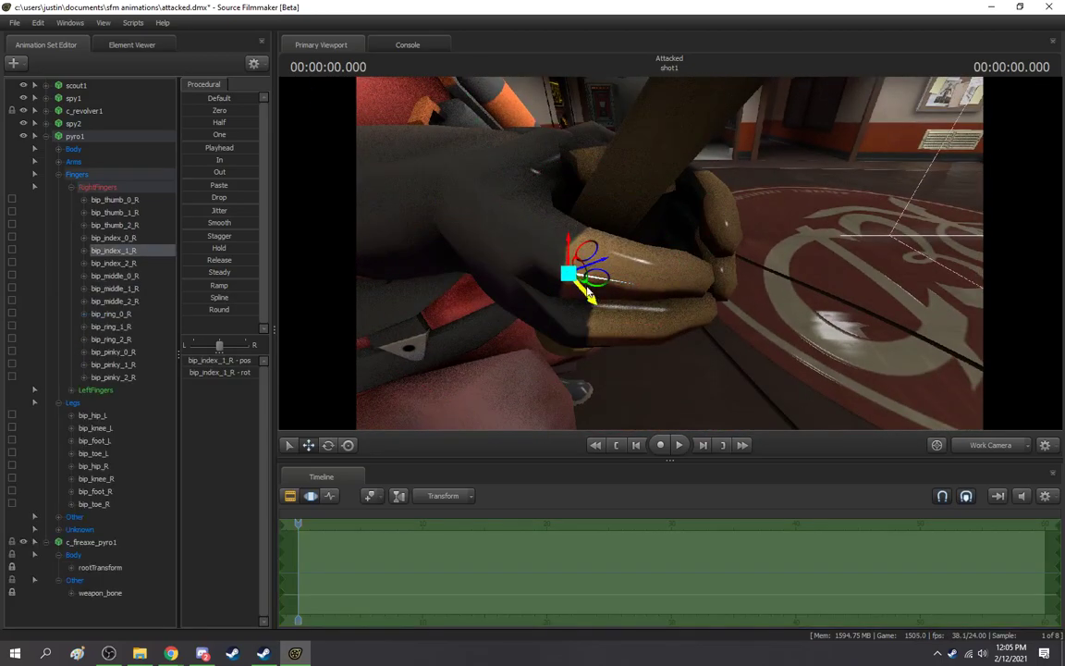
{"action": "left_click_drag", "start_coordinate": [563, 312], "coordinate": [621, 308]}
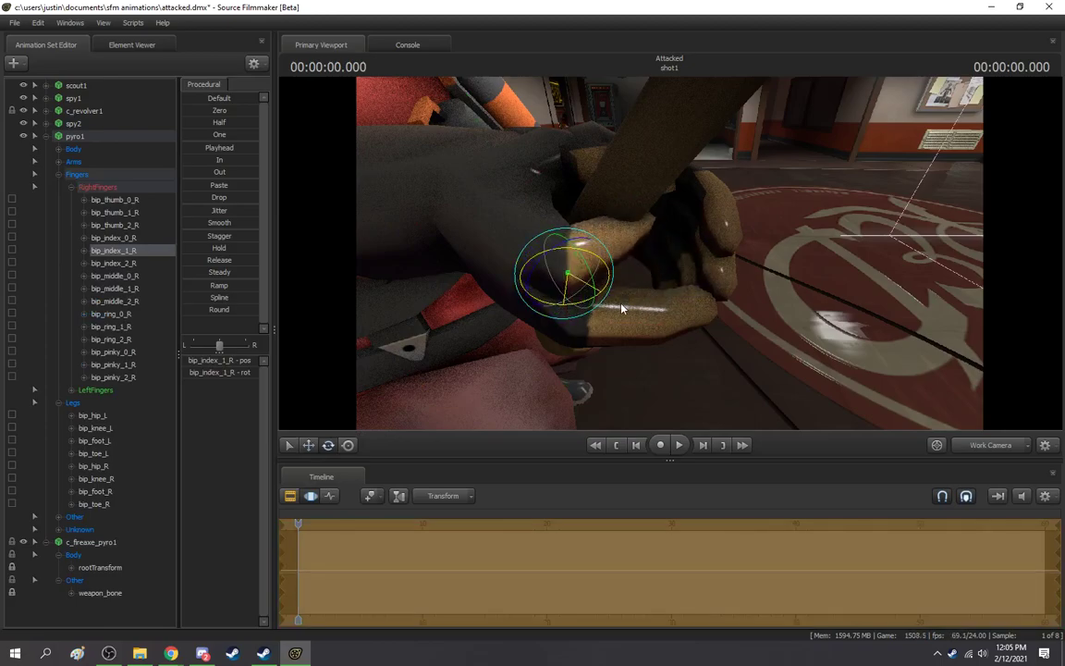
{"action": "left_click", "coordinate": [560, 282]}
{"action": "left_click_drag", "start_coordinate": [519, 248], "coordinate": [550, 247]}
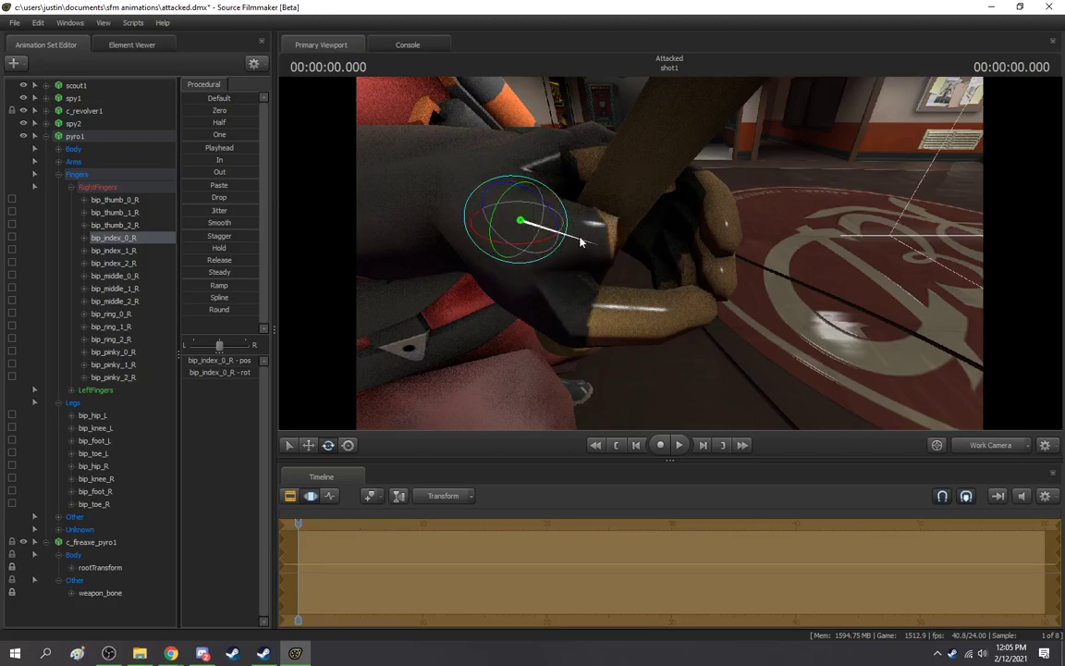
Step: Curl the Pyro's right middle finger toward the axe handle by rotating bip_middle_0_R and bip_middle_1_R
{"action": "key", "text": "ctrl"}
{"action": "key", "text": "ctrl"}
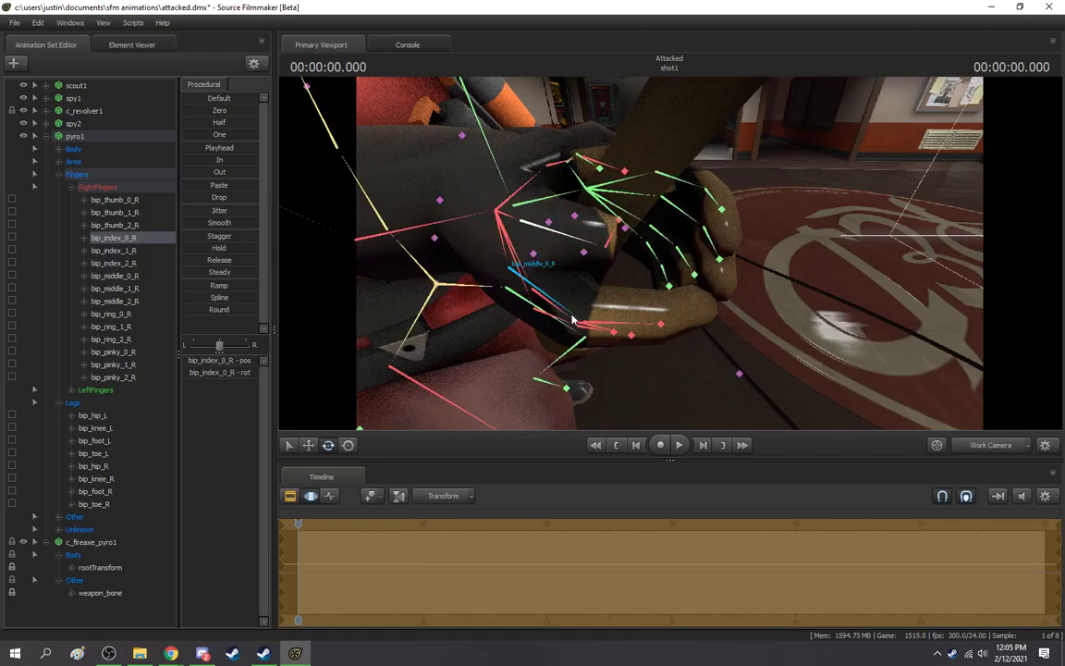
{"action": "left_click", "coordinate": [569, 312], "text": "ctrl"}
{"action": "left_click_drag", "start_coordinate": [492, 301], "coordinate": [532, 299]}
{"action": "key", "text": "ctrl"}
{"action": "left_click", "coordinate": [579, 284]}
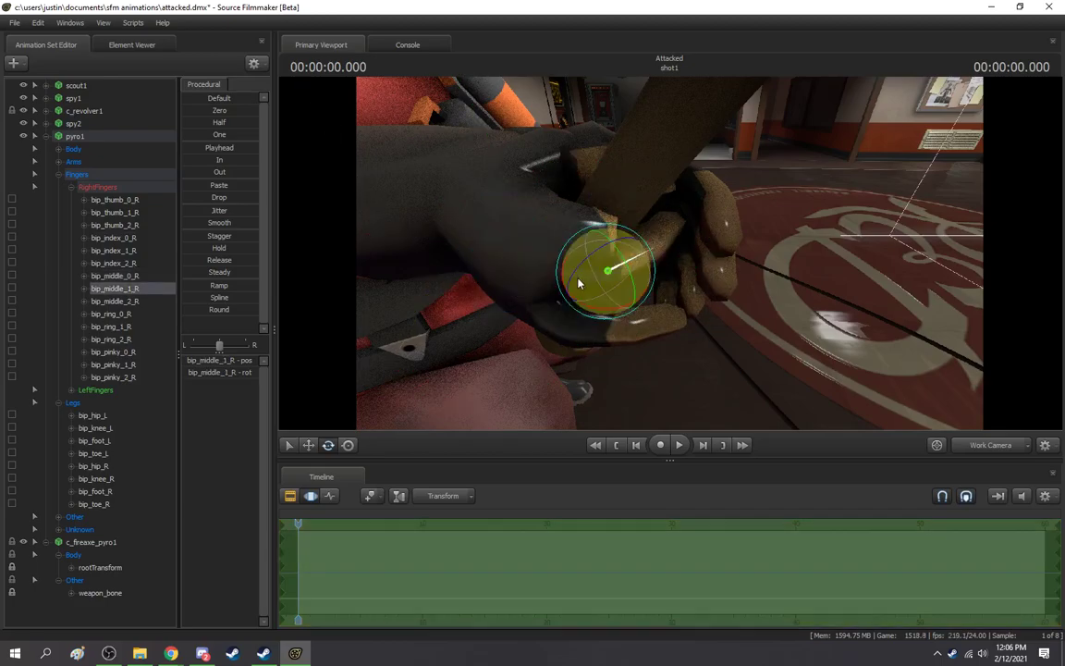
{"action": "left_click_drag", "start_coordinate": [601, 310], "coordinate": [609, 239]}
Step: Bend the Pyro's right ring finger around the axe handle by rotating bip_ring_0_R and bip_ring_1_R
{"action": "key", "text": "ctrl"}
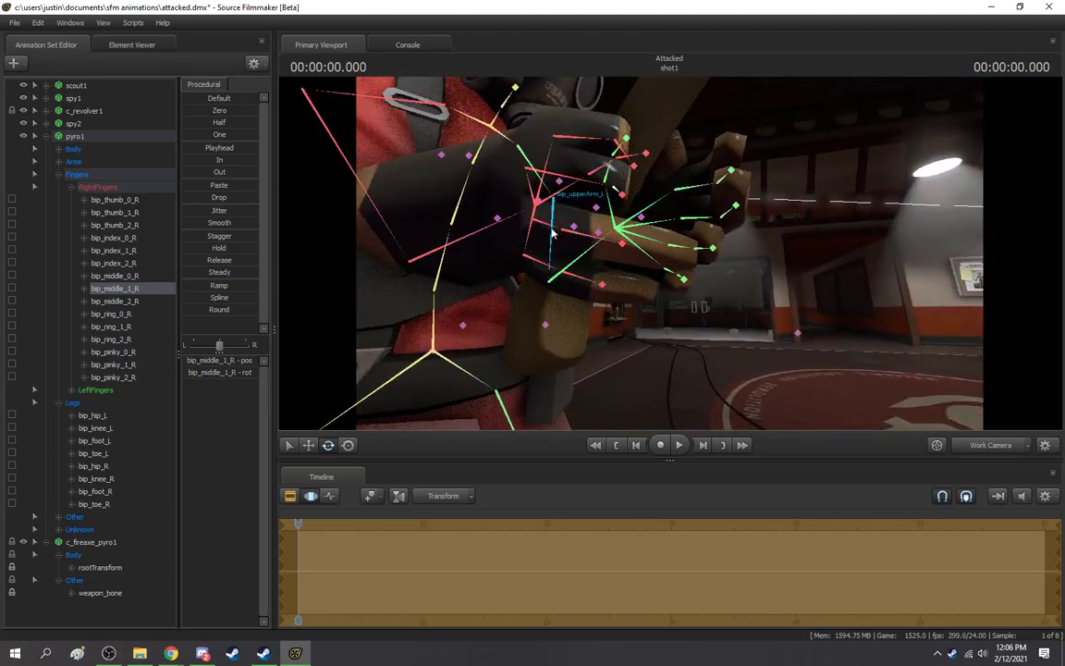
{"action": "left_click", "coordinate": [552, 231], "text": "ctrl"}
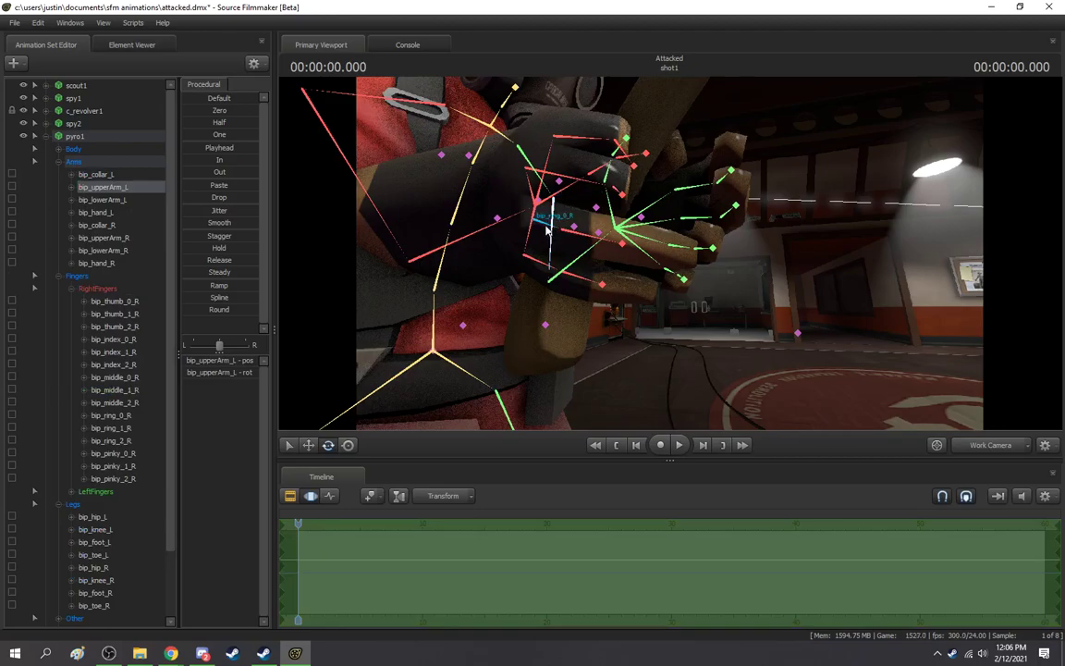
{"action": "left_click", "coordinate": [547, 231], "text": "ctrl"}
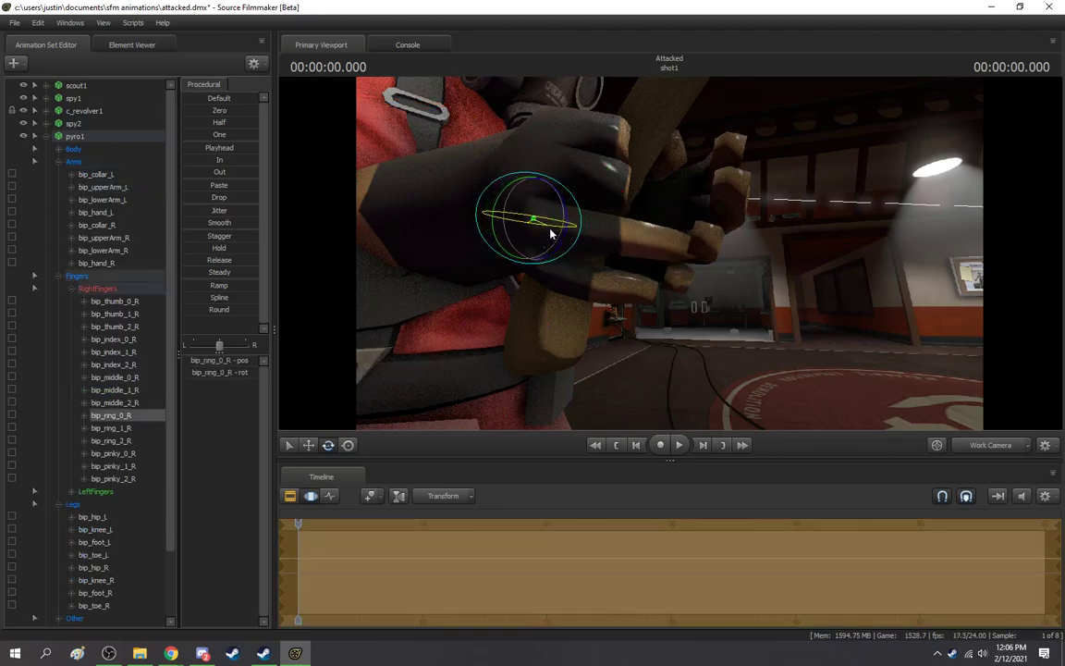
{"action": "left_click_drag", "start_coordinate": [639, 259], "coordinate": [640, 259]}
{"action": "key", "text": "w"}
{"action": "key", "text": "s"}
{"action": "key", "text": "ctrl"}
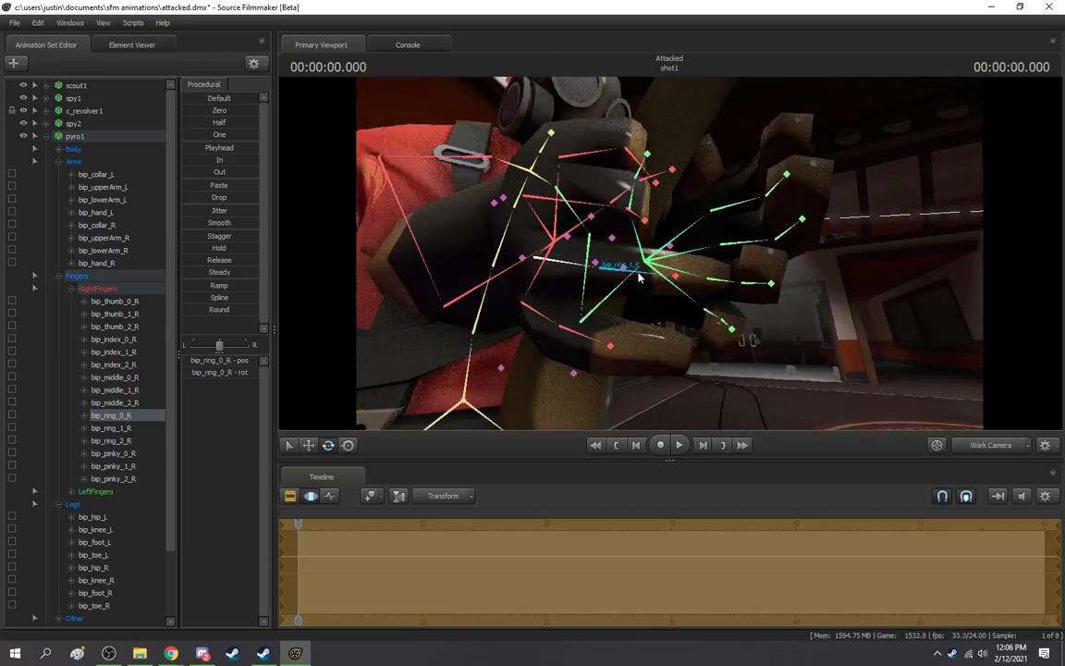
{"action": "left_click", "coordinate": [638, 275], "text": "ctrl"}
{"action": "left_click_drag", "start_coordinate": [615, 278], "coordinate": [595, 270]}
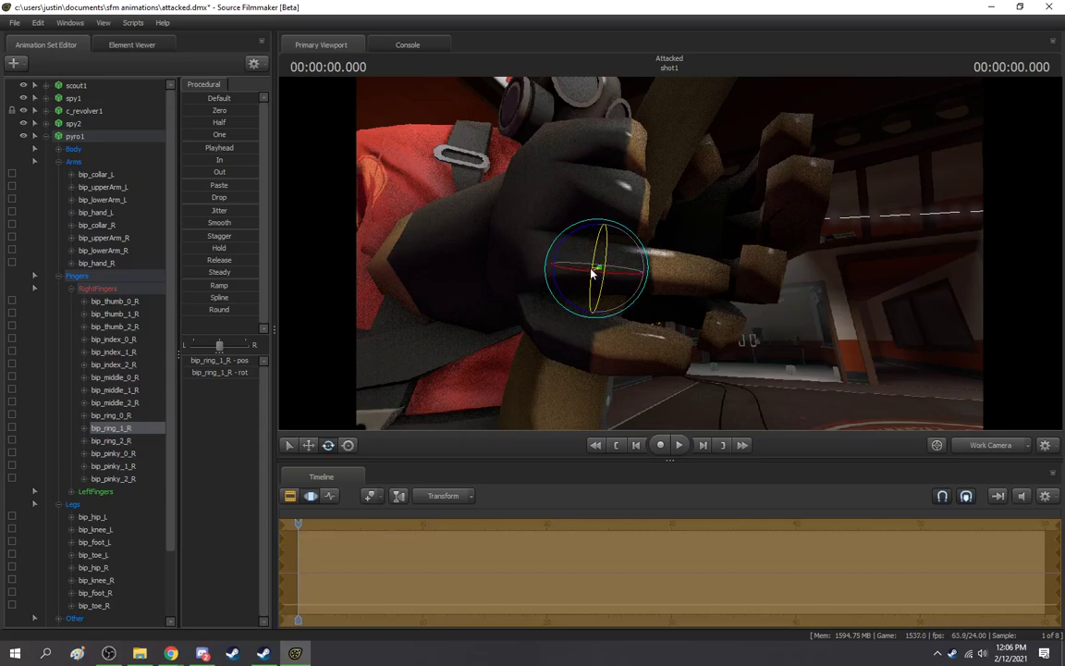
Step: Rotate bip_hand_R to refine the angle of the Pyro's right hand on the axe
{"action": "left_click_drag", "start_coordinate": [617, 276], "coordinate": [694, 269]}
{"action": "left_click", "coordinate": [635, 231], "text": "ctrl"}
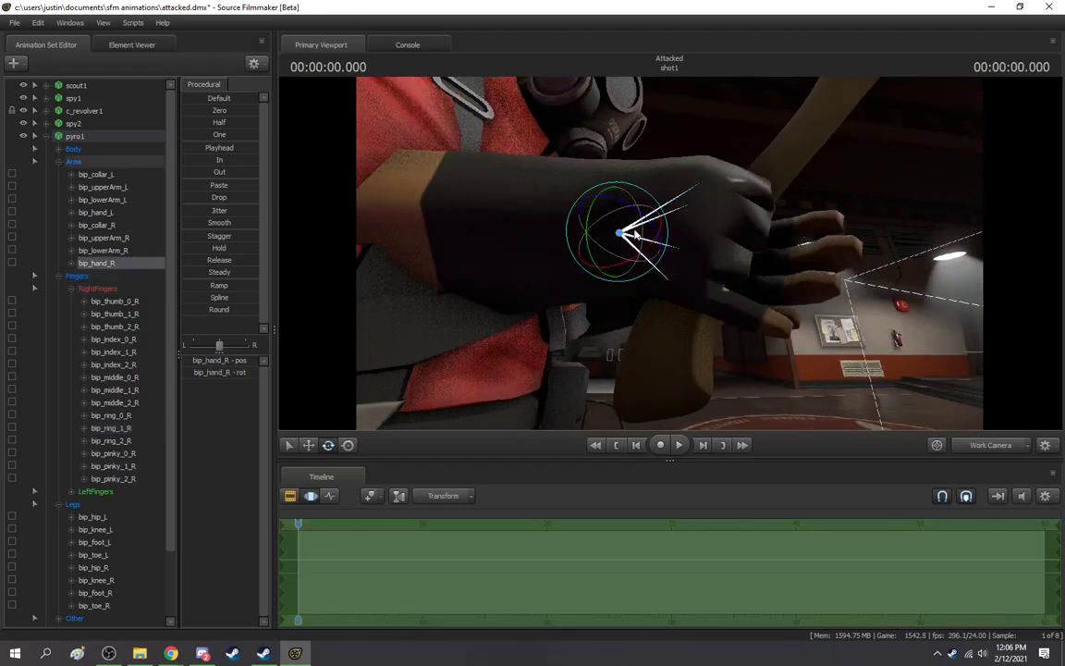
{"action": "key", "text": "d"}
{"action": "left_click_drag", "start_coordinate": [696, 222], "coordinate": [566, 182]}
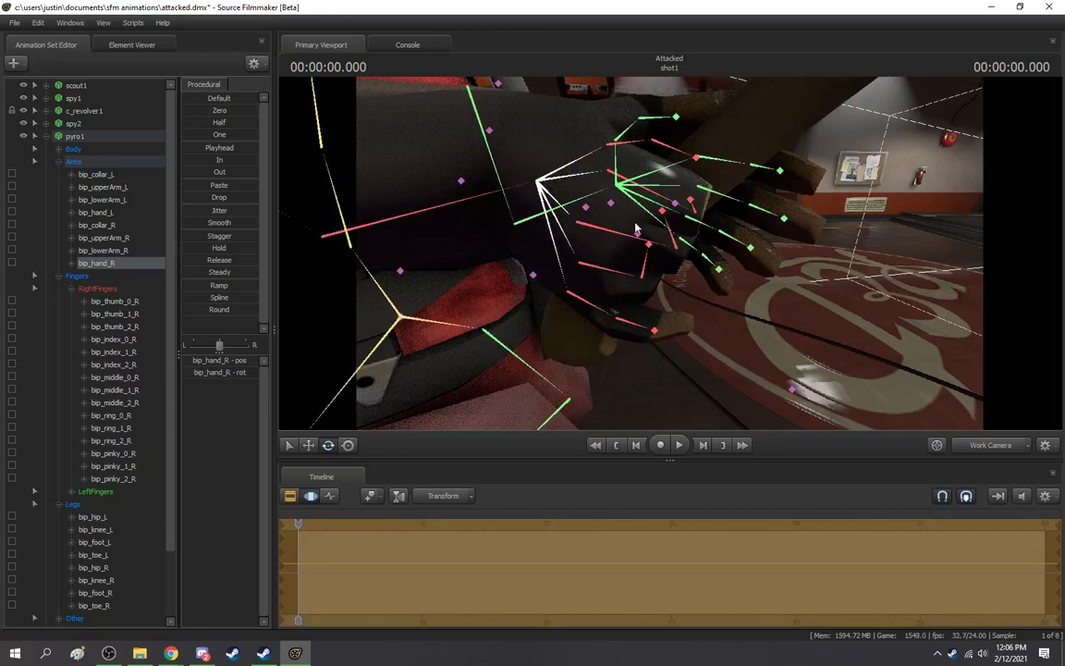
Step: Select the weapon_bone of c_fireaxe_pyro1 and nudge the axe's position in the Pyro's hands
{"action": "scroll", "coordinate": [128, 383], "scroll_direction": "down", "scroll_amount": 2}
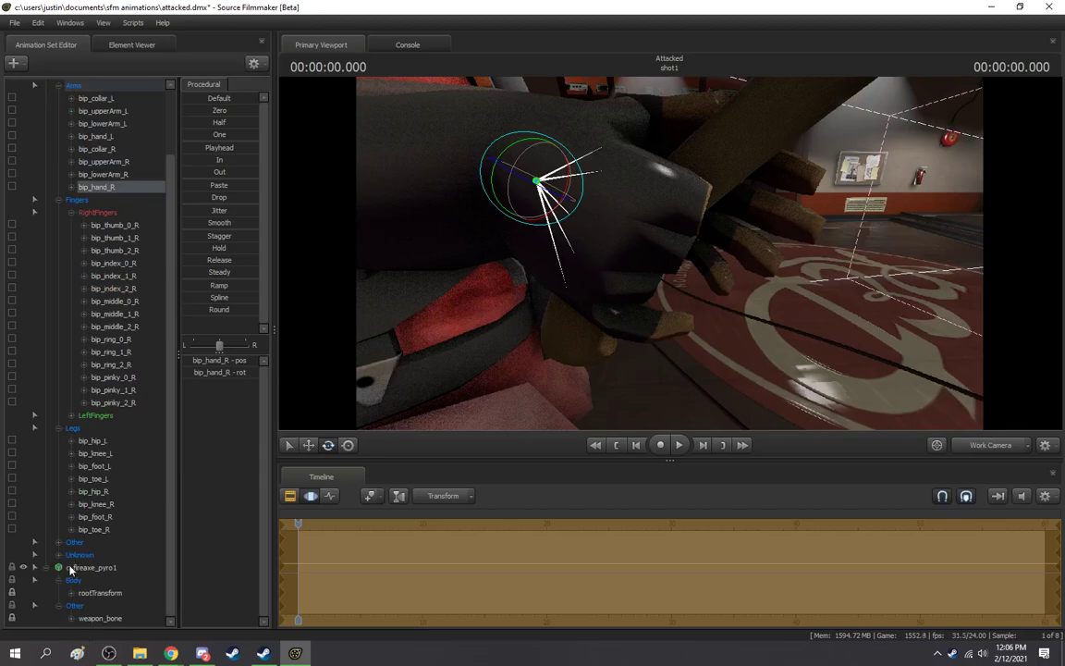
{"action": "left_click", "coordinate": [100, 593]}
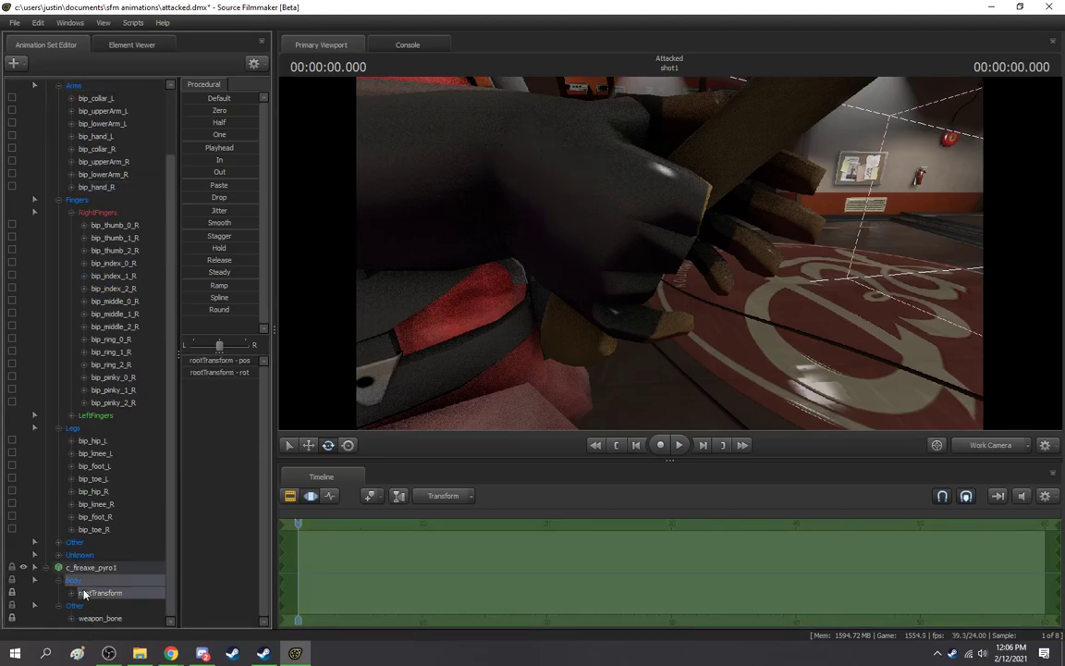
{"action": "left_click", "coordinate": [83, 568]}
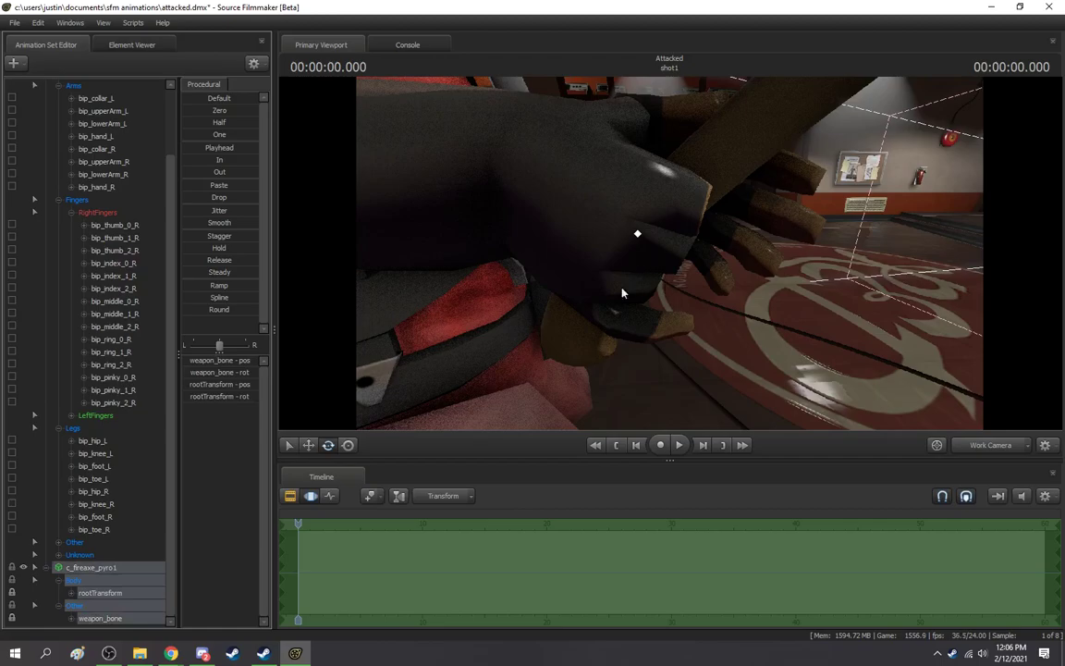
{"action": "key", "text": "s"}
{"action": "left_click_drag", "start_coordinate": [517, 347], "coordinate": [564, 347]}
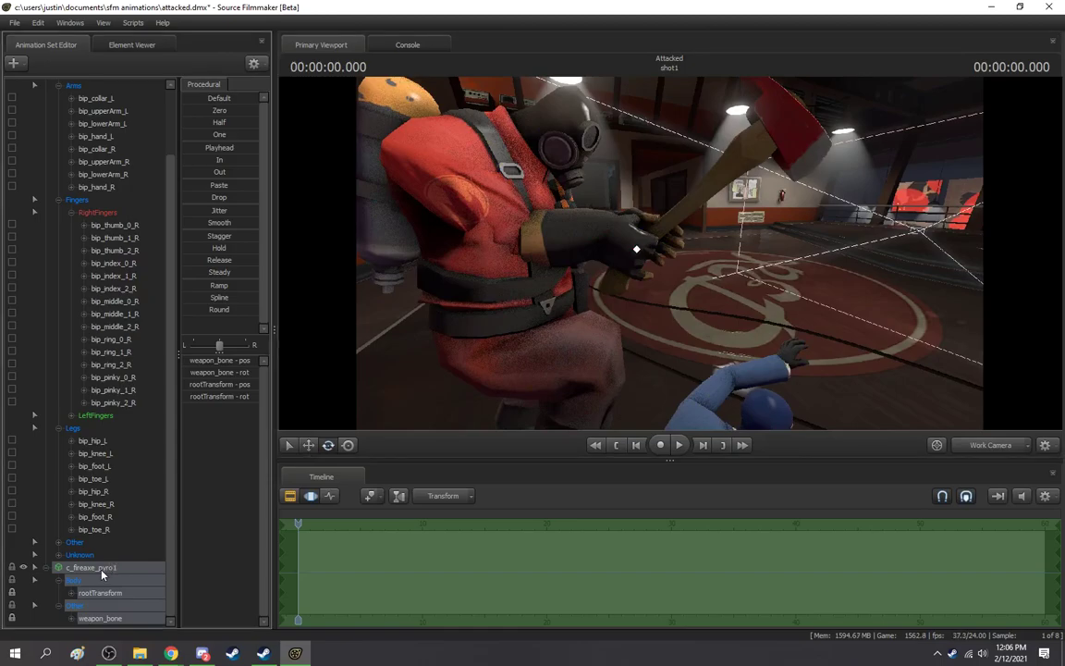
{"action": "left_click", "coordinate": [84, 581]}
{"action": "left_click", "coordinate": [58, 580]}
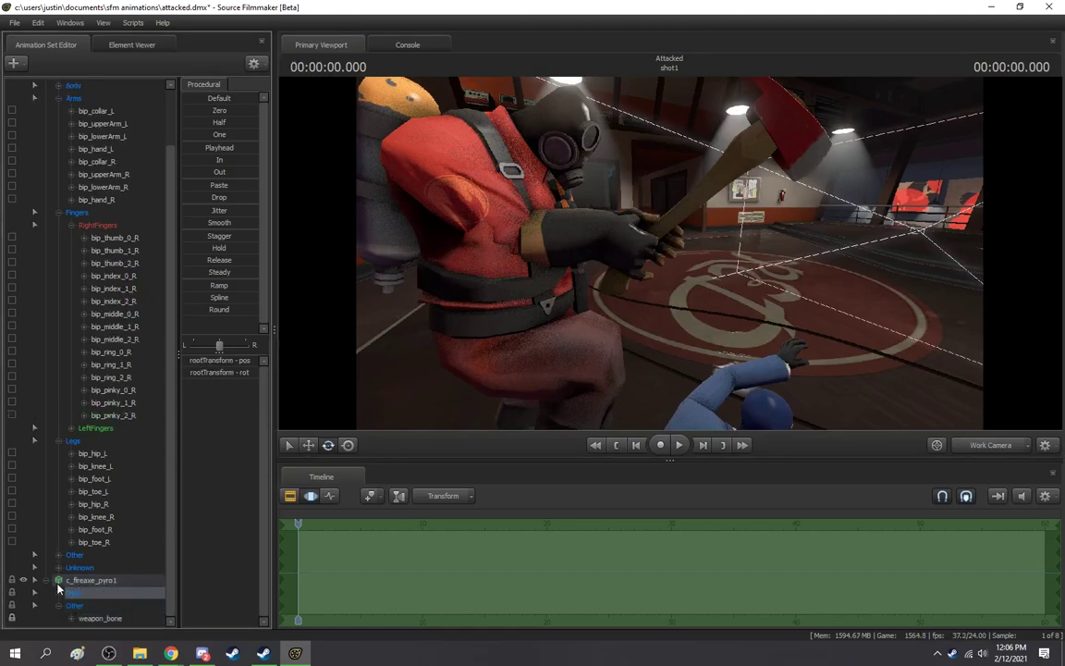
{"action": "left_click", "coordinate": [58, 593]}
{"action": "scroll", "coordinate": [109, 588], "scroll_direction": "down", "scroll_amount": 1}
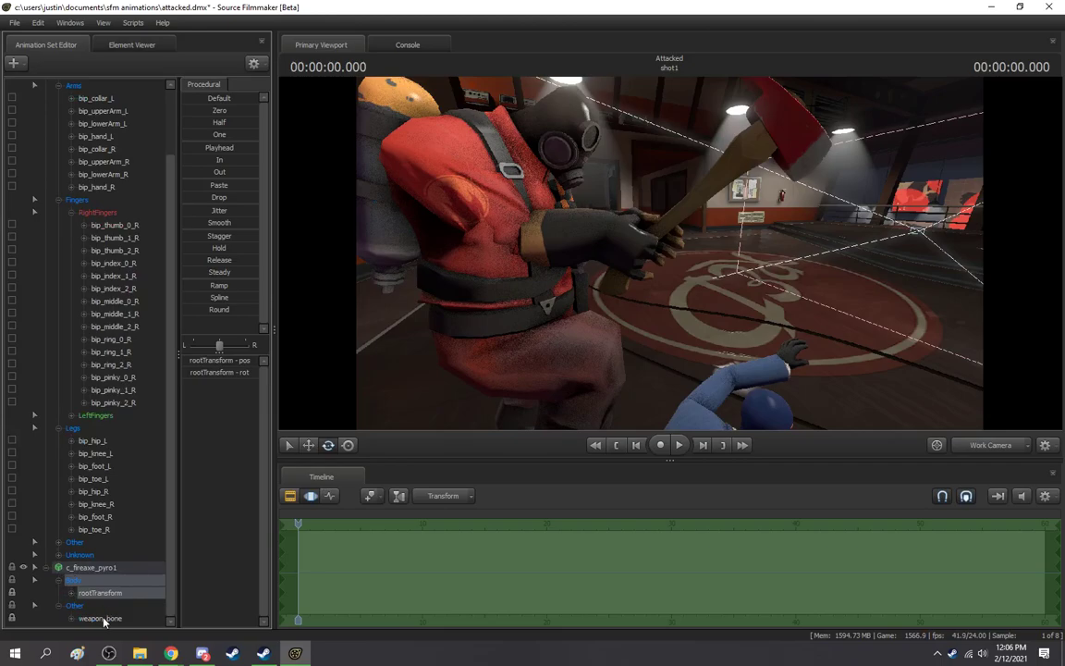
{"action": "left_click", "coordinate": [104, 619]}
{"action": "left_click_drag", "start_coordinate": [617, 211], "coordinate": [608, 216]}
Step: Rotate bip_pinky_0_R to bring the base of the Pyro's right pinky toward the axe handle
{"action": "key", "text": "w"}
{"action": "left_click_drag", "start_coordinate": [828, 284], "coordinate": [747, 284]}
{"action": "key", "text": "ctrl"}
{"action": "left_click_drag", "start_coordinate": [606, 355], "coordinate": [759, 272]}
{"action": "key", "text": "ctrl"}
{"action": "left_click", "coordinate": [618, 340]}
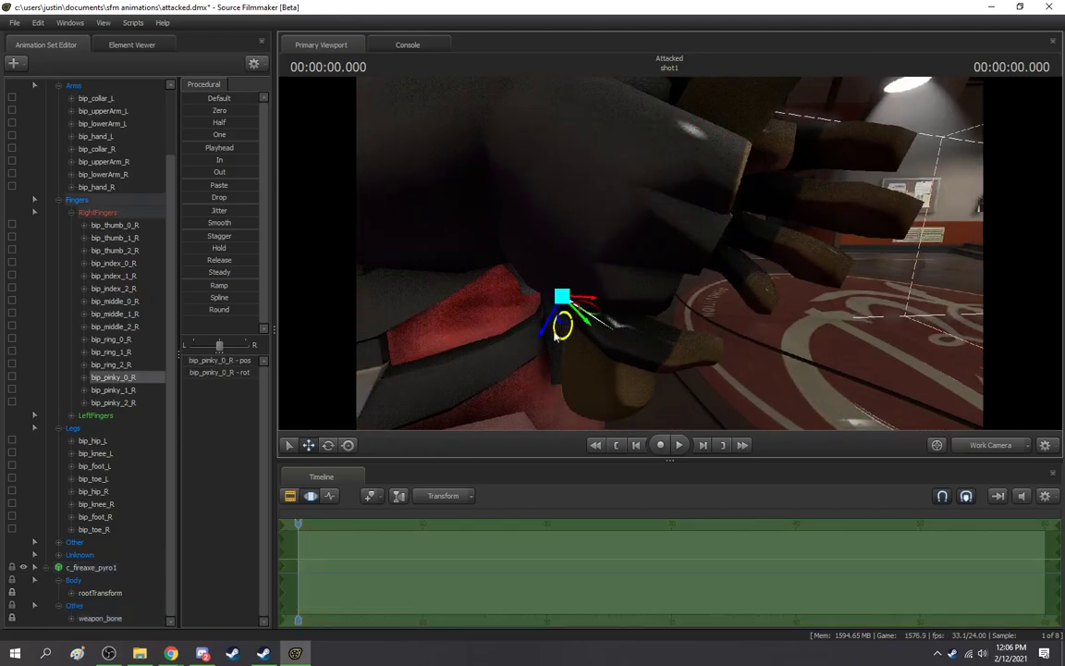
{"action": "left_click", "coordinate": [329, 445]}
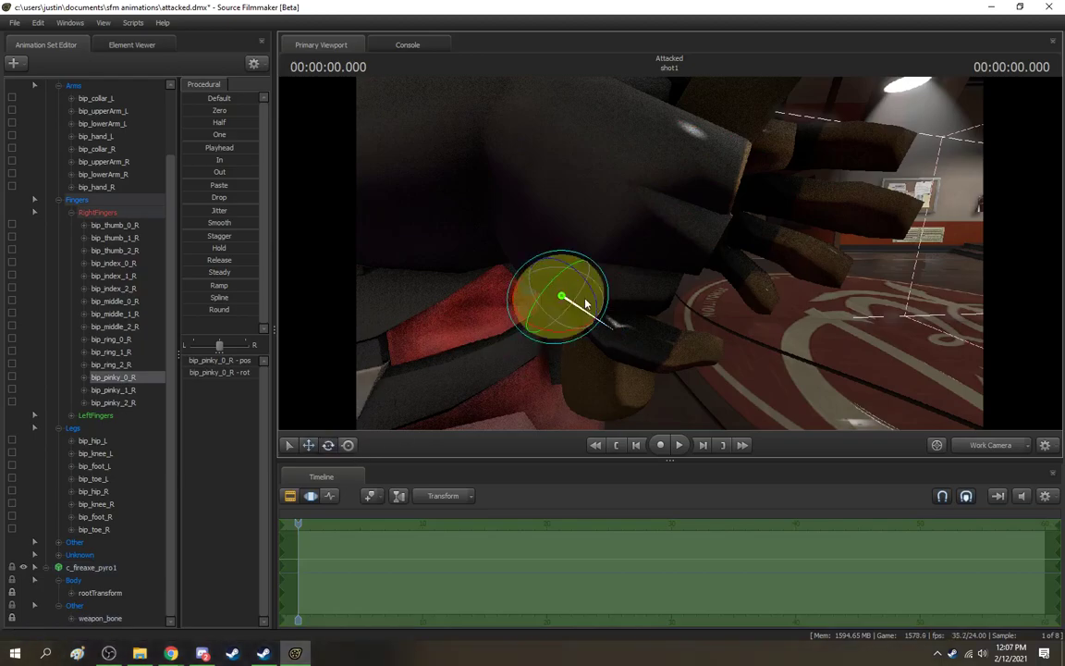
{"action": "left_click_drag", "start_coordinate": [592, 299], "coordinate": [593, 296]}
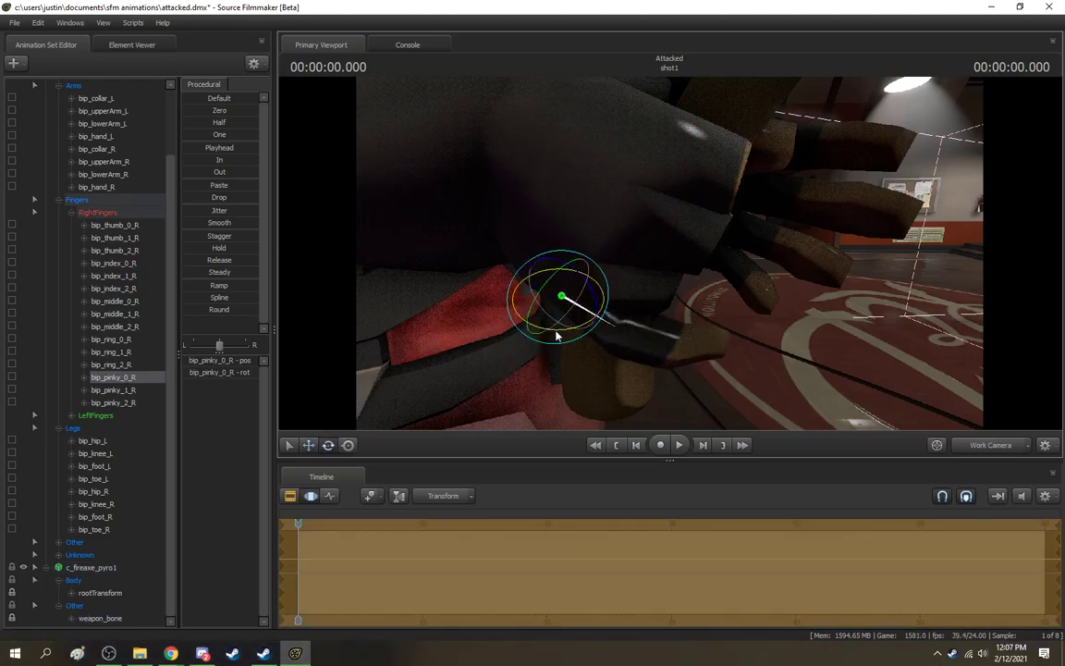
{"action": "left_click_drag", "start_coordinate": [545, 333], "coordinate": [560, 335]}
Step: Rotate bip_pinky_1_R to curl the Pyro's right pinky around the axe handle
{"action": "left_click_drag", "start_coordinate": [734, 390], "coordinate": [640, 277]}
{"action": "key", "text": "ctrl"}
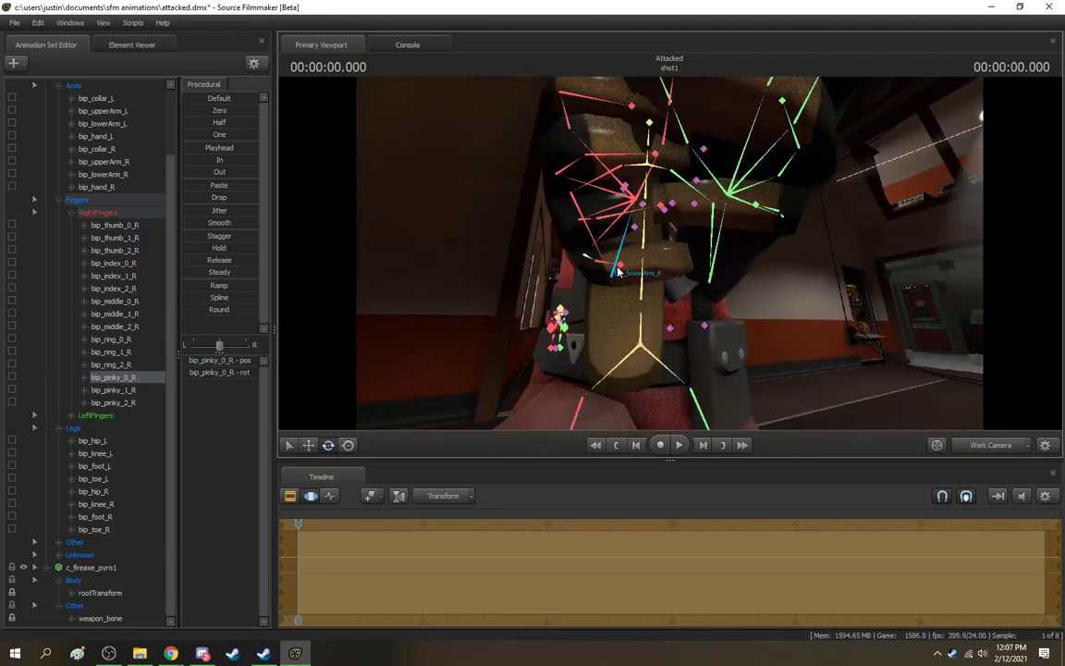
{"action": "left_click", "coordinate": [598, 270]}
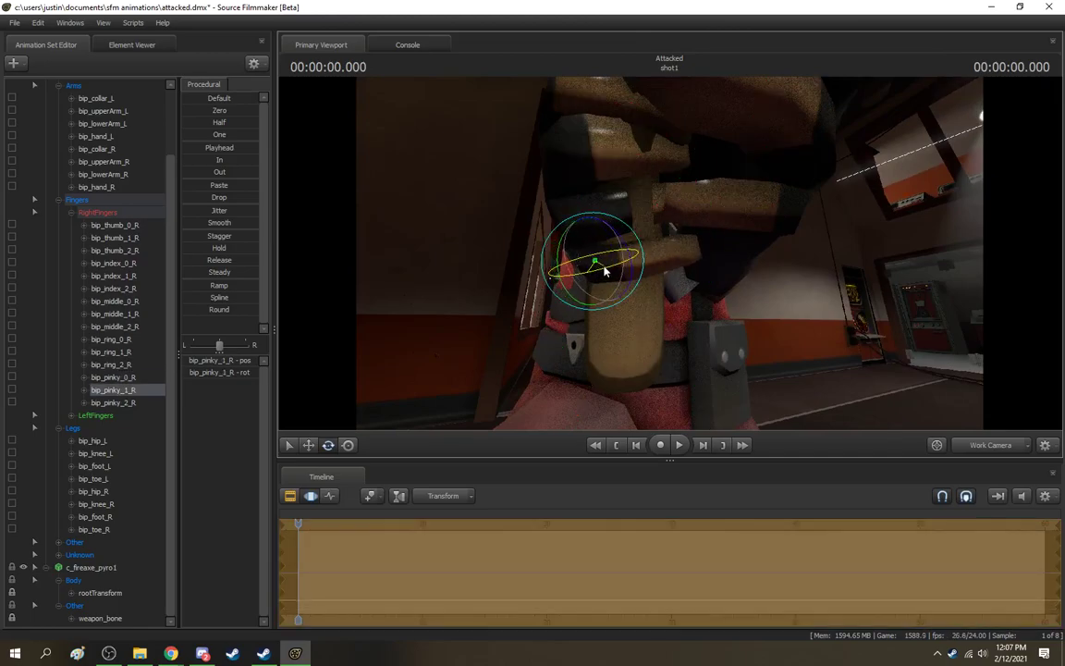
{"action": "left_click_drag", "start_coordinate": [610, 269], "coordinate": [689, 331]}
Step: Rotate bip_hand_L to align the Pyro's left hand with the axe handle
{"action": "mouse_move", "coordinate": [670, 253]}
{"action": "left_mouse_down"}
{"action": "mouse_move", "coordinate": [703, 242]}
{"action": "mouse_move", "coordinate": [678, 250]}
{"action": "left_mouse_up"}
{"action": "left_click", "coordinate": [642, 252], "text": "ctrl"}
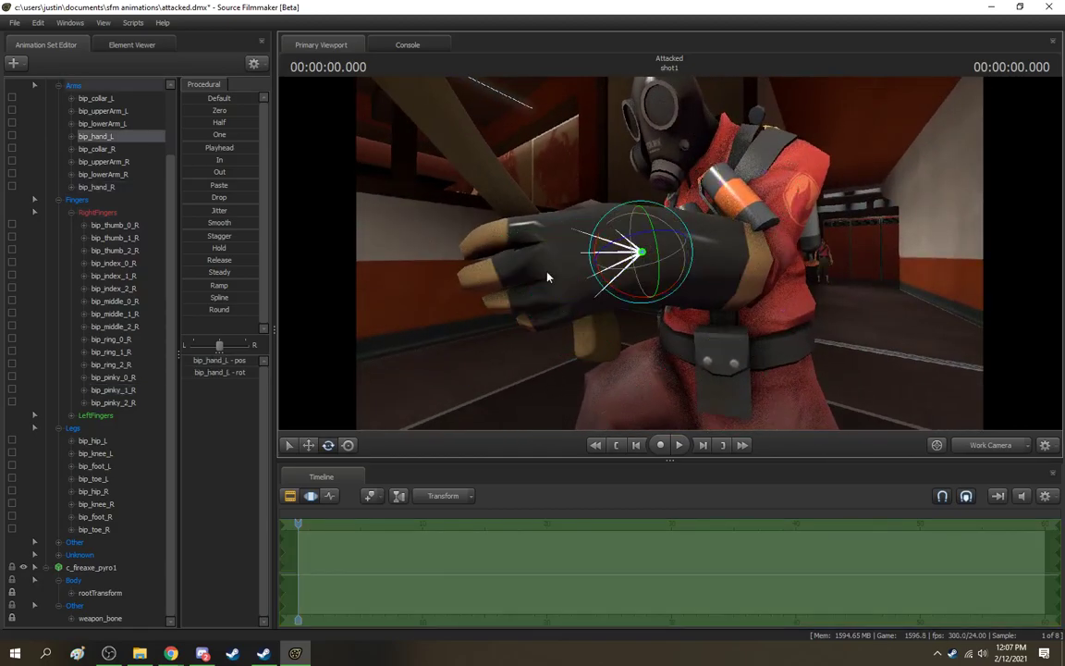
{"action": "left_click_drag", "start_coordinate": [659, 233], "coordinate": [671, 258]}
{"action": "left_click_drag", "start_coordinate": [672, 215], "coordinate": [649, 273]}
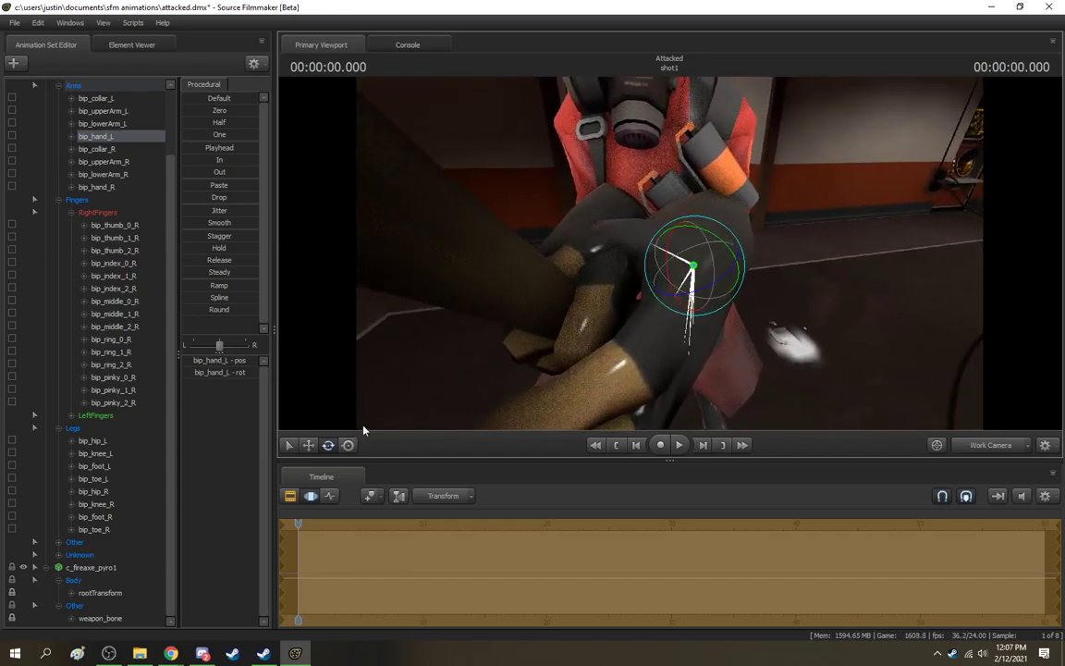
{"action": "mouse_move", "coordinate": [550, 275]}
{"action": "left_mouse_down"}
{"action": "mouse_move", "coordinate": [670, 255]}
{"action": "mouse_move", "coordinate": [550, 275]}
{"action": "left_mouse_up"}
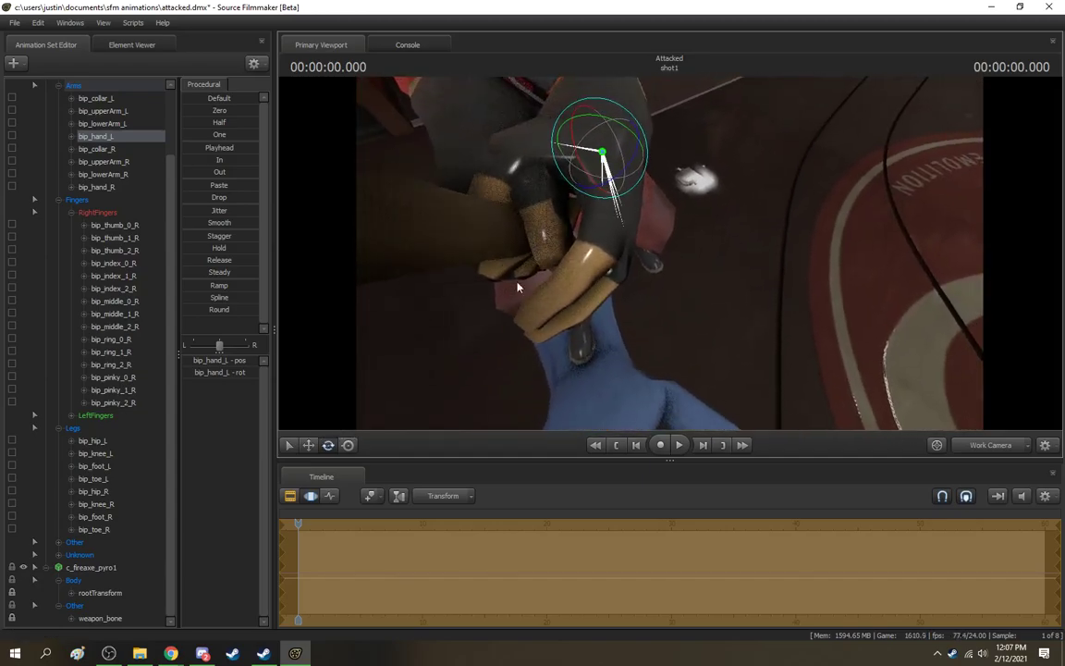
Step: Move bip_hand_L to fit the Pyro's left hand against the axe handle
{"action": "left_click", "coordinate": [310, 445]}
{"action": "left_click_drag", "start_coordinate": [601, 129], "coordinate": [597, 120]}
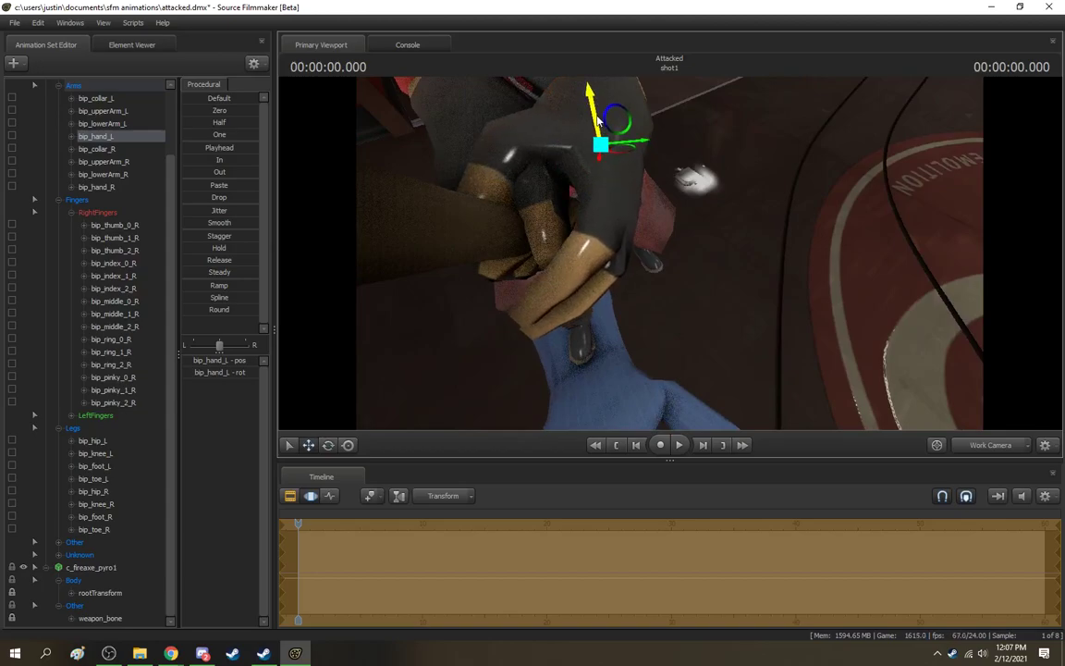
{"action": "left_click_drag", "start_coordinate": [636, 268], "coordinate": [636, 267]}
{"action": "left_click_drag", "start_coordinate": [638, 204], "coordinate": [645, 202]}
{"action": "left_click_drag", "start_coordinate": [685, 170], "coordinate": [608, 264]}
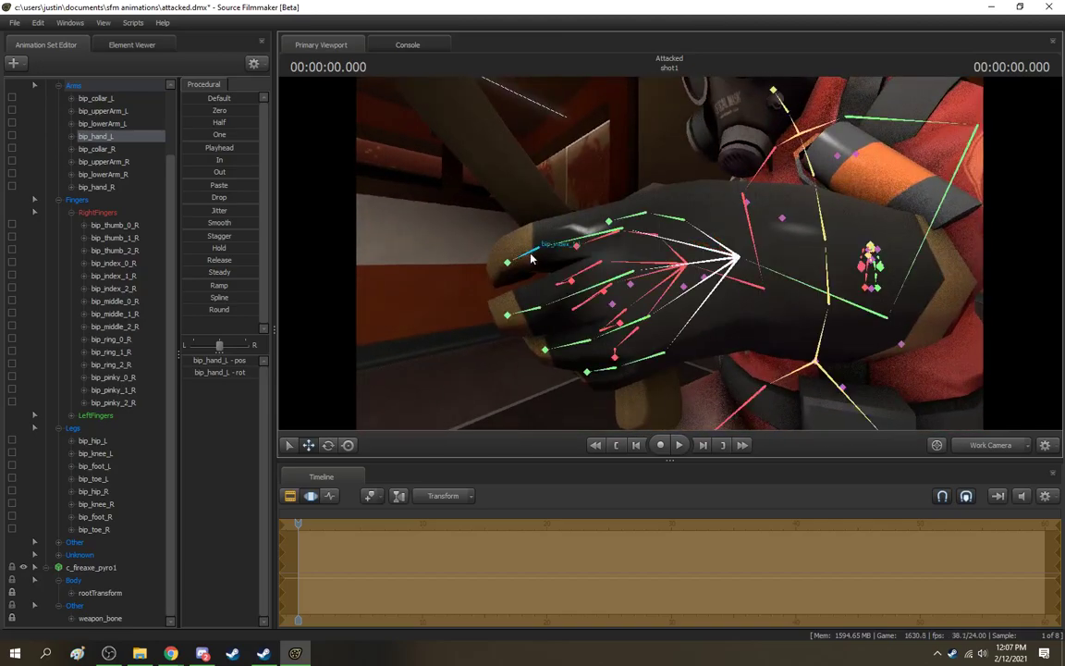
Step: Rotate bip_index_0_L and bip_index_1_L to bend the Pyro's left index finger toward the axe handle
{"action": "left_click", "coordinate": [532, 258]}
{"action": "left_click", "coordinate": [330, 447]}
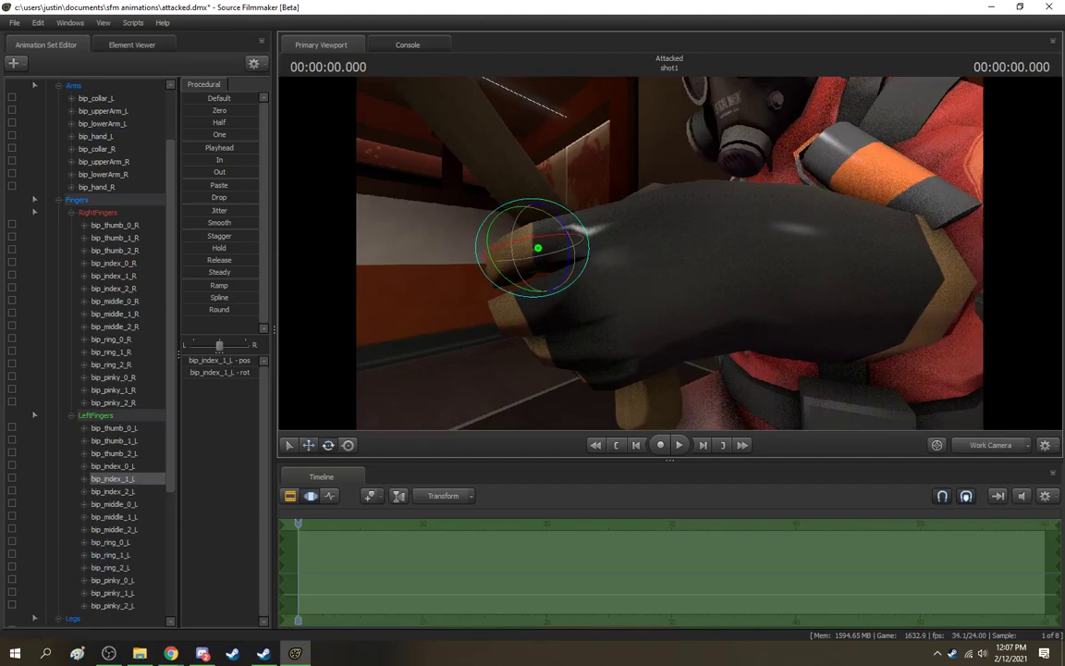
{"action": "left_click_drag", "start_coordinate": [636, 248], "coordinate": [659, 252]}
{"action": "left_click_drag", "start_coordinate": [506, 248], "coordinate": [493, 254]}
{"action": "left_click", "coordinate": [534, 250], "text": "ctrl"}
{"action": "mouse_move", "coordinate": [589, 229]}
{"action": "left_mouse_down"}
{"action": "mouse_move", "coordinate": [571, 240]}
{"action": "mouse_move", "coordinate": [586, 236]}
{"action": "left_mouse_up"}
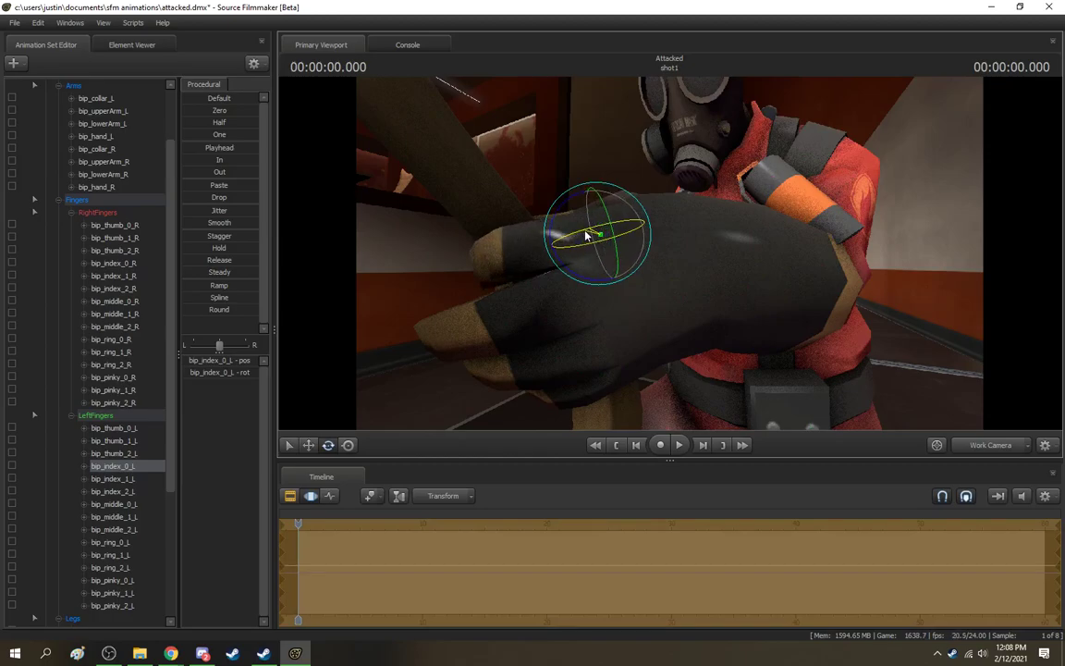
{"action": "left_click", "coordinate": [498, 251]}
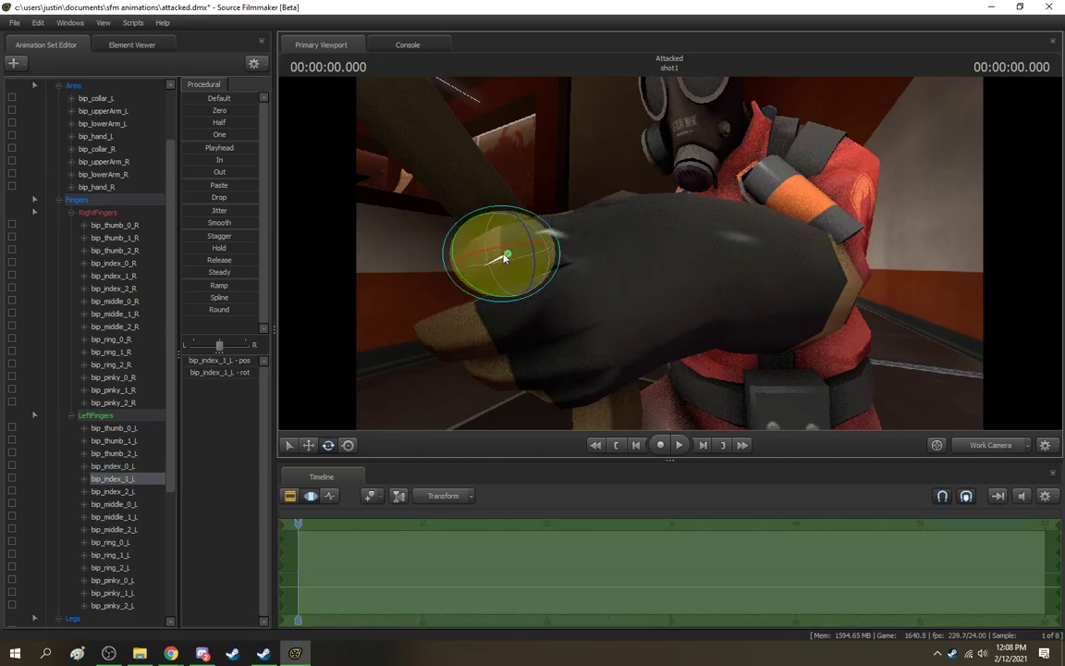
Step: Rotate bip_middle_0_L to bring the base of the Pyro's left middle finger toward the axe handle
{"action": "key", "text": "ctrl"}
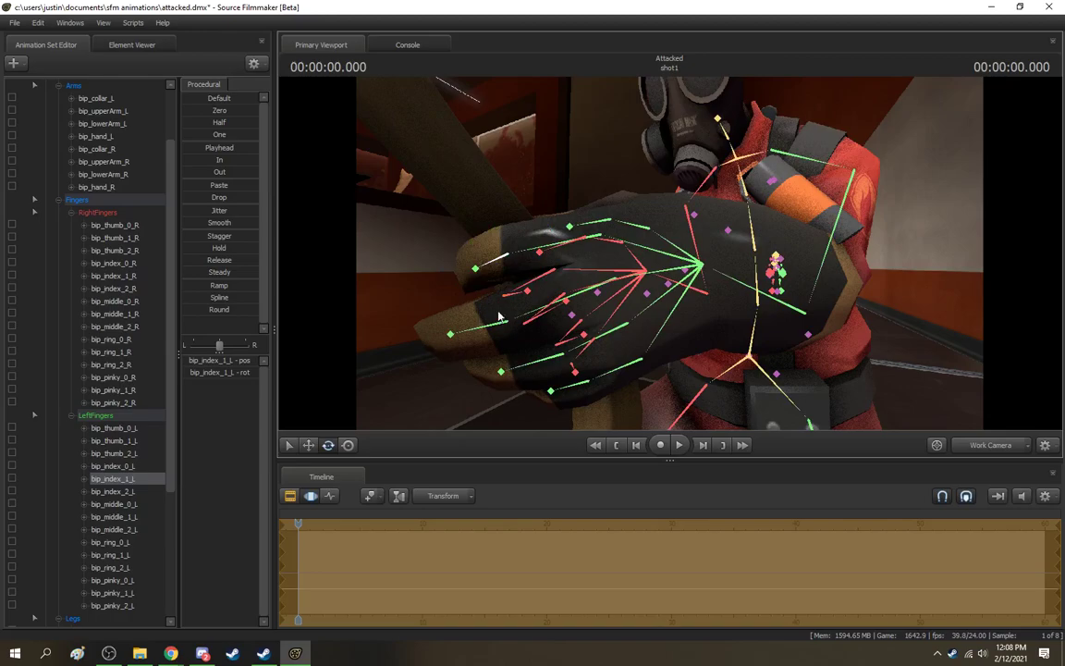
{"action": "left_click", "coordinate": [522, 316], "text": "ctrl"}
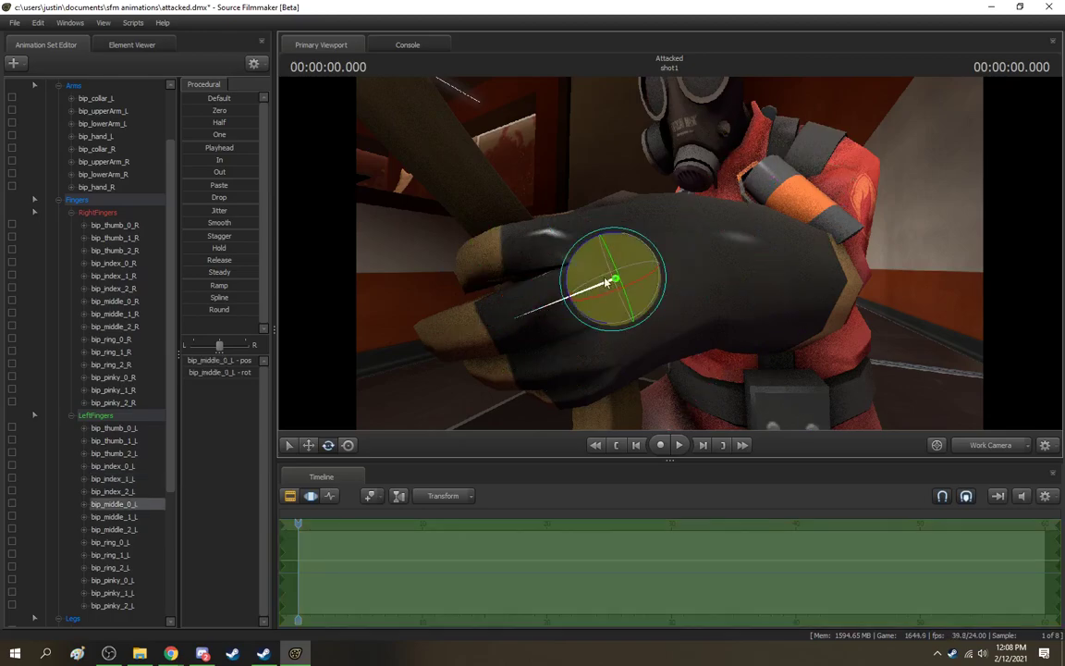
{"action": "left_click_drag", "start_coordinate": [636, 283], "coordinate": [615, 301]}
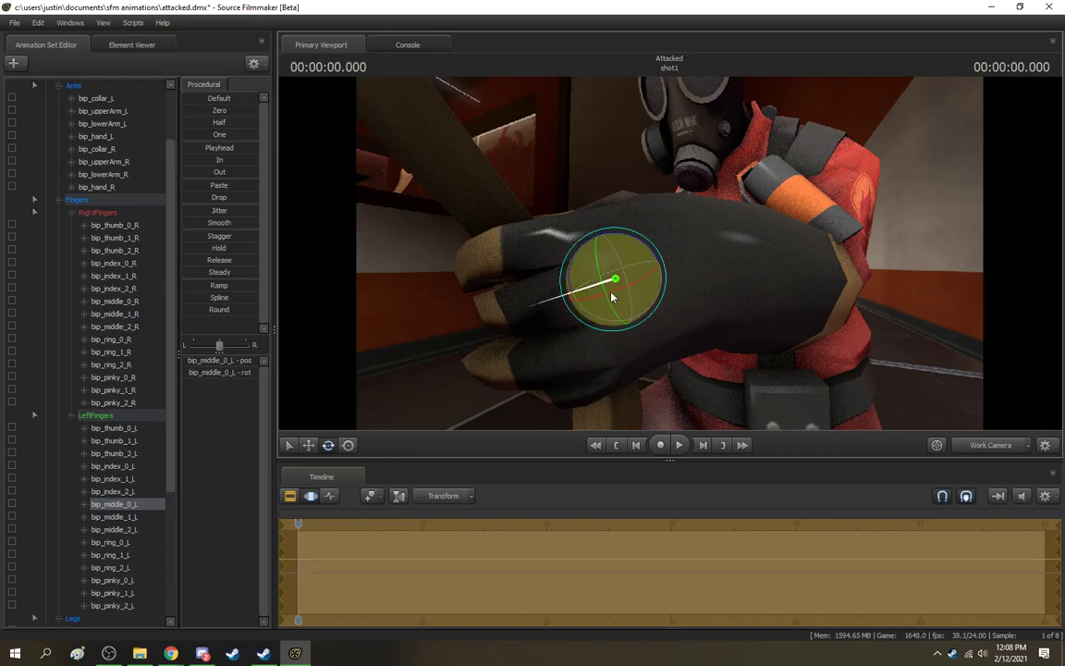
{"action": "left_click_drag", "start_coordinate": [584, 256], "coordinate": [581, 249]}
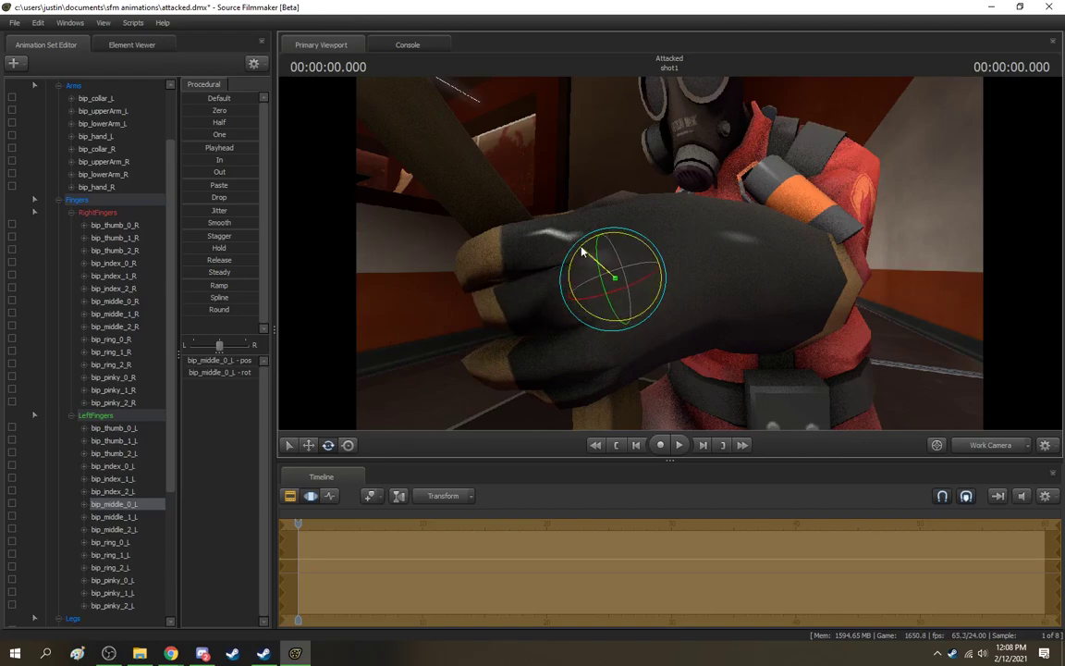
Step: Rotate bip_middle_1_L to curl the Pyro's left middle finger around the axe handle
{"action": "left_click_drag", "start_coordinate": [466, 320], "coordinate": [583, 316]}
{"action": "key", "text": "ctrl"}
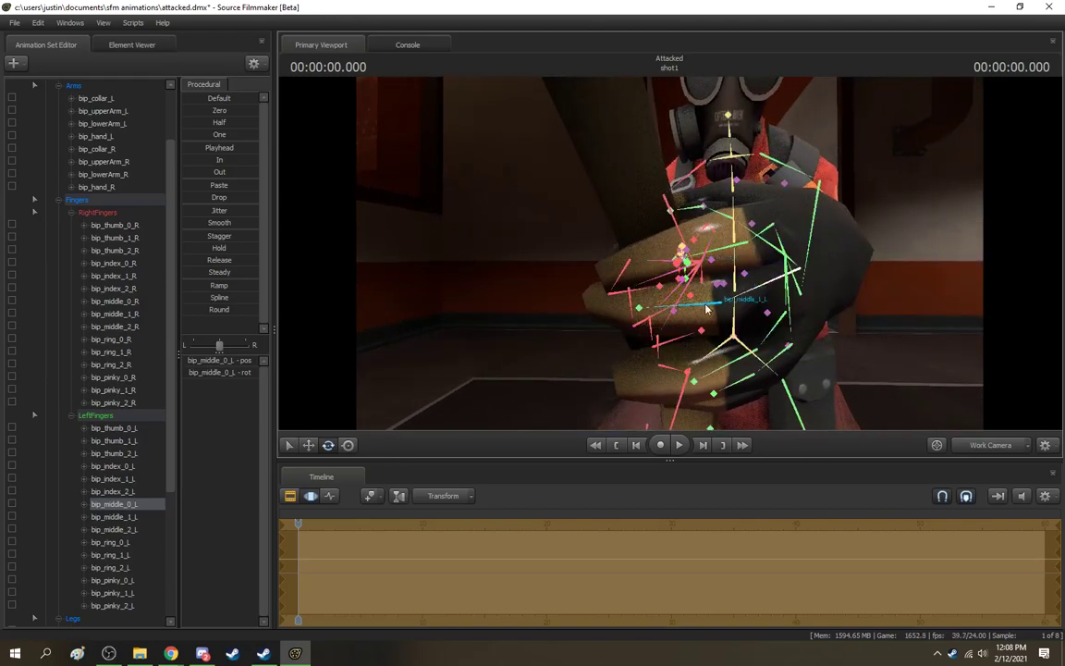
{"action": "left_click", "coordinate": [700, 309], "text": "ctrl"}
{"action": "left_click_drag", "start_coordinate": [671, 340], "coordinate": [502, 261]}
{"action": "left_click_drag", "start_coordinate": [495, 308], "coordinate": [492, 308]}
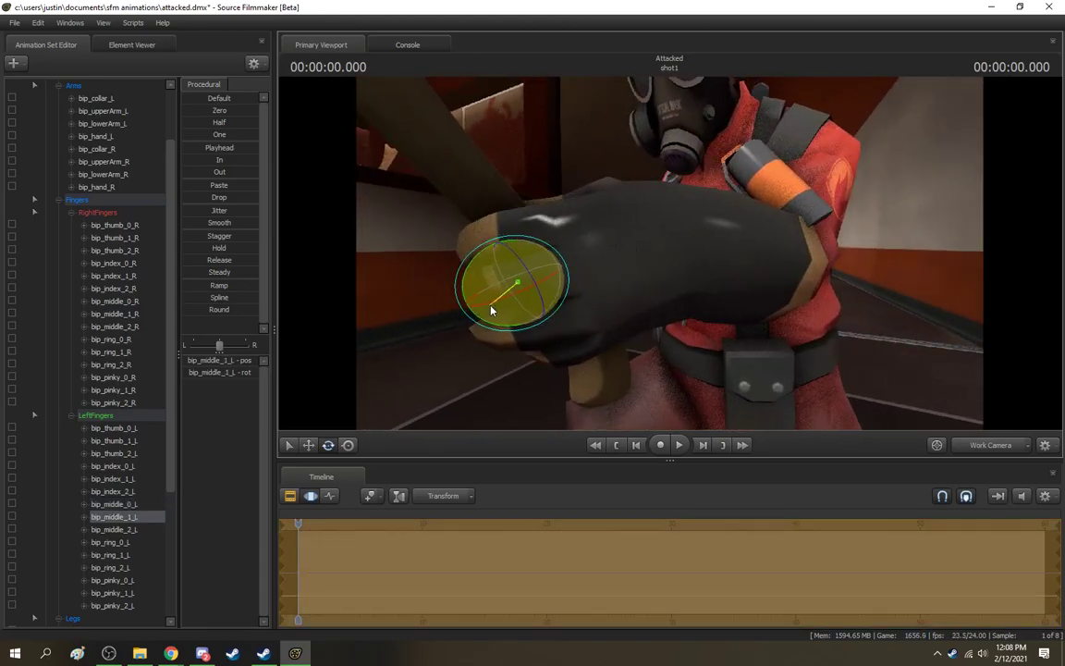
Step: Rotate bip_index_1_L and bip_index_2_L to wrap the end of the left index finger around the handle
{"action": "left_click_drag", "start_coordinate": [453, 273], "coordinate": [670, 263]}
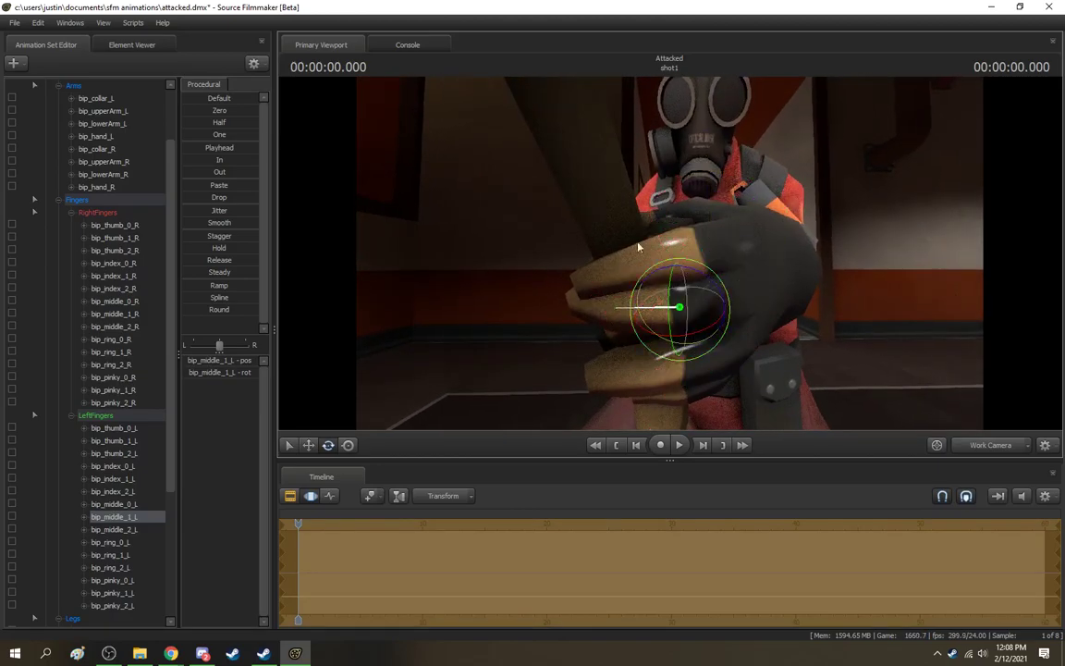
{"action": "left_click_drag", "start_coordinate": [603, 229], "coordinate": [684, 272], "text": "alt"}
{"action": "left_click", "coordinate": [664, 265]}
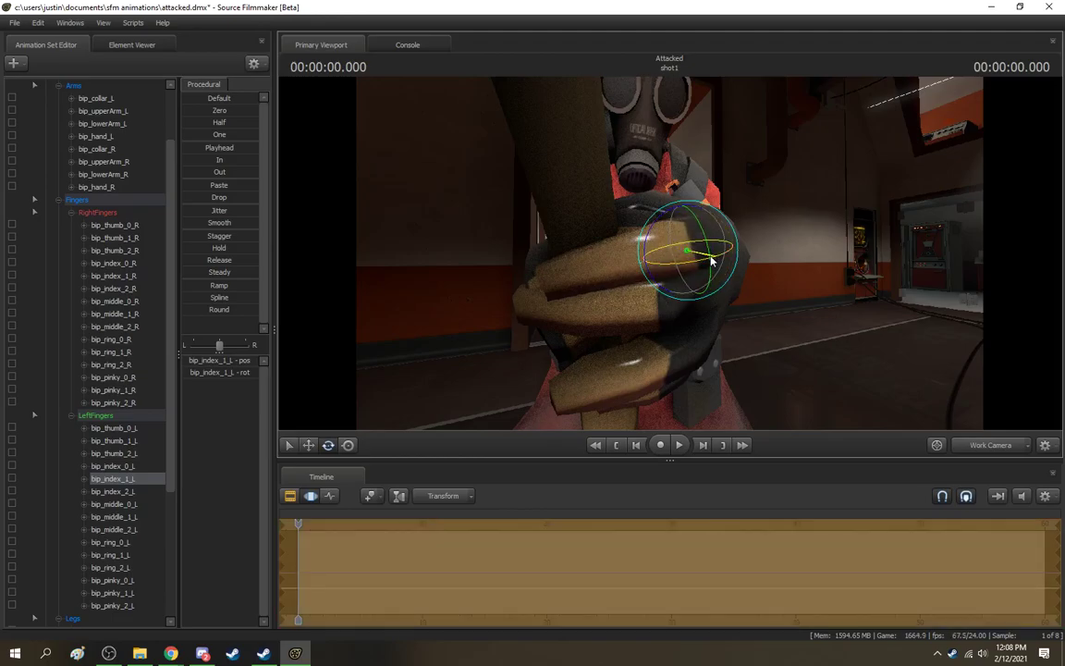
{"action": "key", "text": "ctrl"}
{"action": "left_click", "coordinate": [626, 266], "text": "ctrl"}
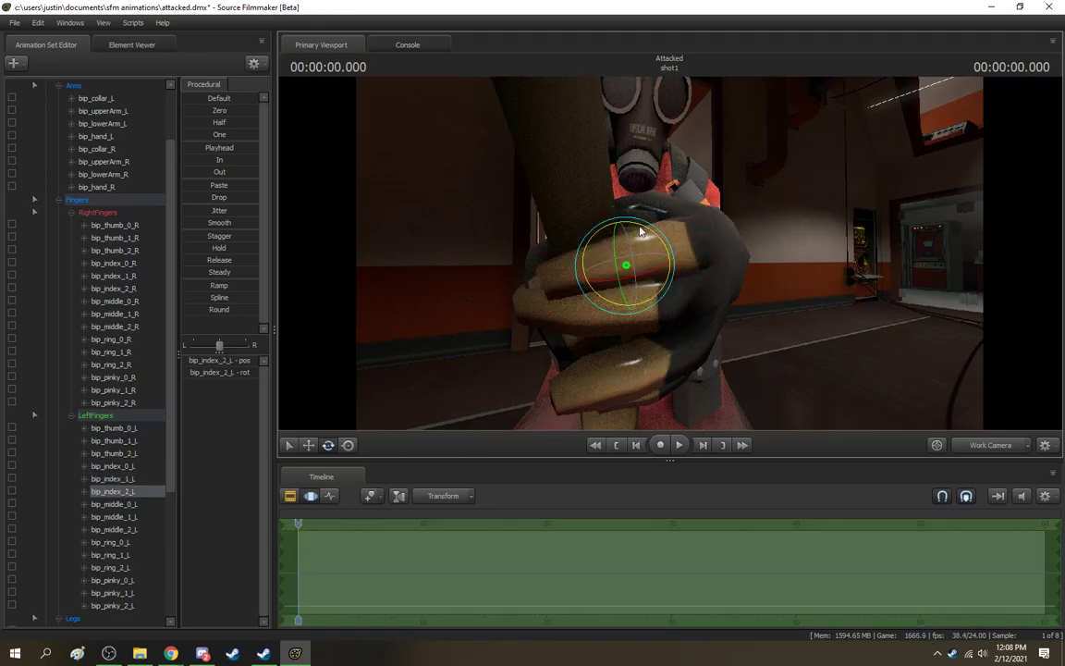
{"action": "left_click_drag", "start_coordinate": [627, 280], "coordinate": [614, 286]}
Step: Rotate bip_ring_0_L and bip_ring_1_L to curl the Pyro's left ring finger around the axe handle
{"action": "mouse_move", "coordinate": [638, 324]}
{"action": "left_mouse_down"}
{"action": "mouse_move", "coordinate": [638, 347]}
{"action": "mouse_move", "coordinate": [684, 324]}
{"action": "mouse_move", "coordinate": [657, 347]}
{"action": "mouse_move", "coordinate": [629, 333]}
{"action": "left_mouse_up"}
{"action": "left_click_drag", "start_coordinate": [667, 296], "coordinate": [668, 276]}
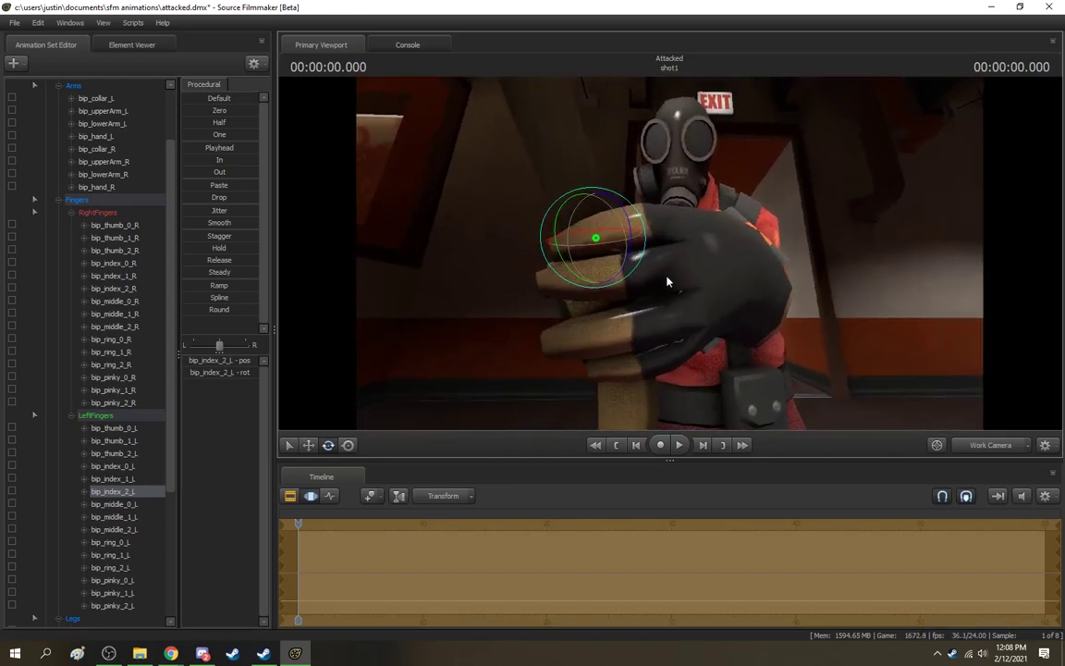
{"action": "left_click", "coordinate": [686, 308], "text": "ctrl"}
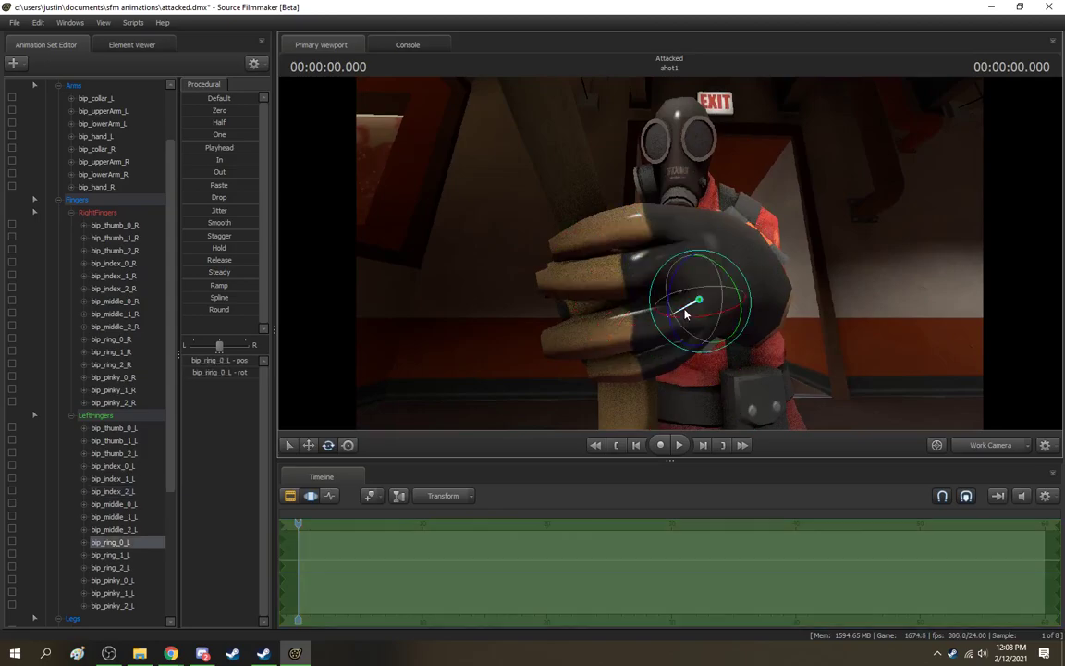
{"action": "left_click_drag", "start_coordinate": [690, 316], "coordinate": [670, 325]}
{"action": "left_click_drag", "start_coordinate": [674, 263], "coordinate": [684, 304]}
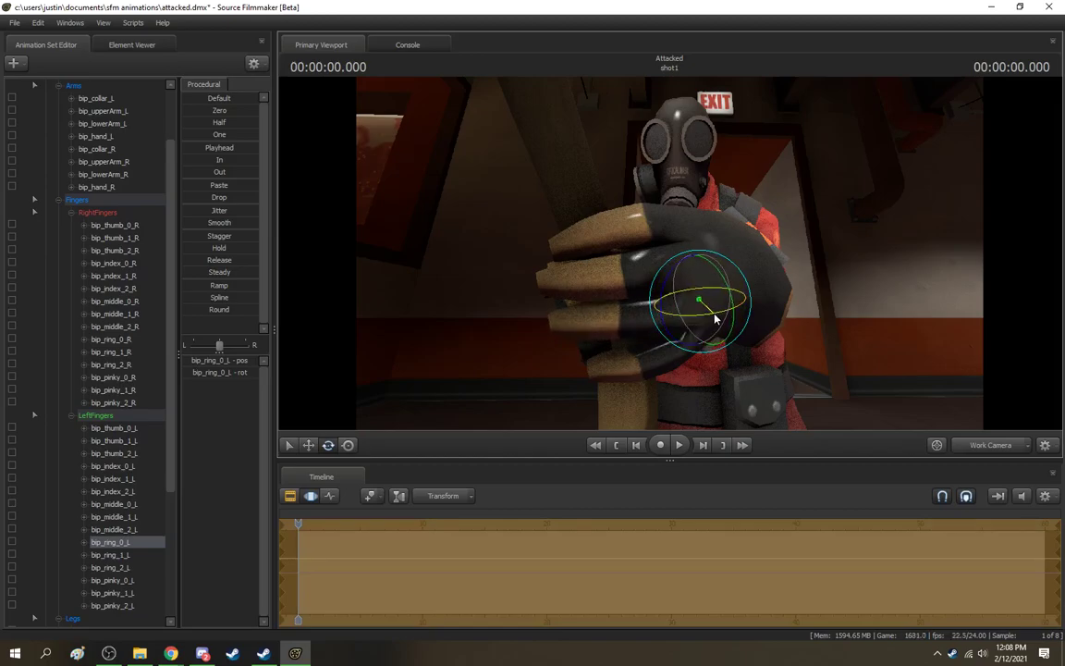
{"action": "key", "text": "ctrl"}
{"action": "left_click", "coordinate": [639, 321], "text": "ctrl"}
{"action": "left_click_drag", "start_coordinate": [682, 322], "coordinate": [669, 325]}
Step: Rotate bip_ring_2_L and bip_middle_2_L to bend the left ring and middle fingertips around the handle
{"action": "key", "text": "ctrl"}
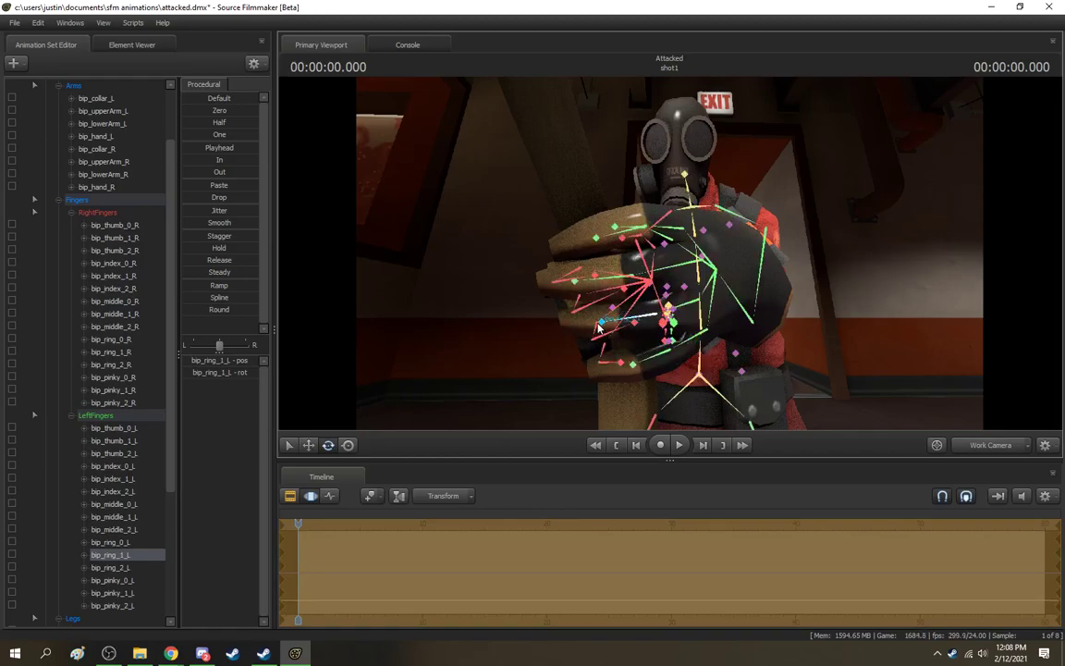
{"action": "left_click", "coordinate": [602, 325]}
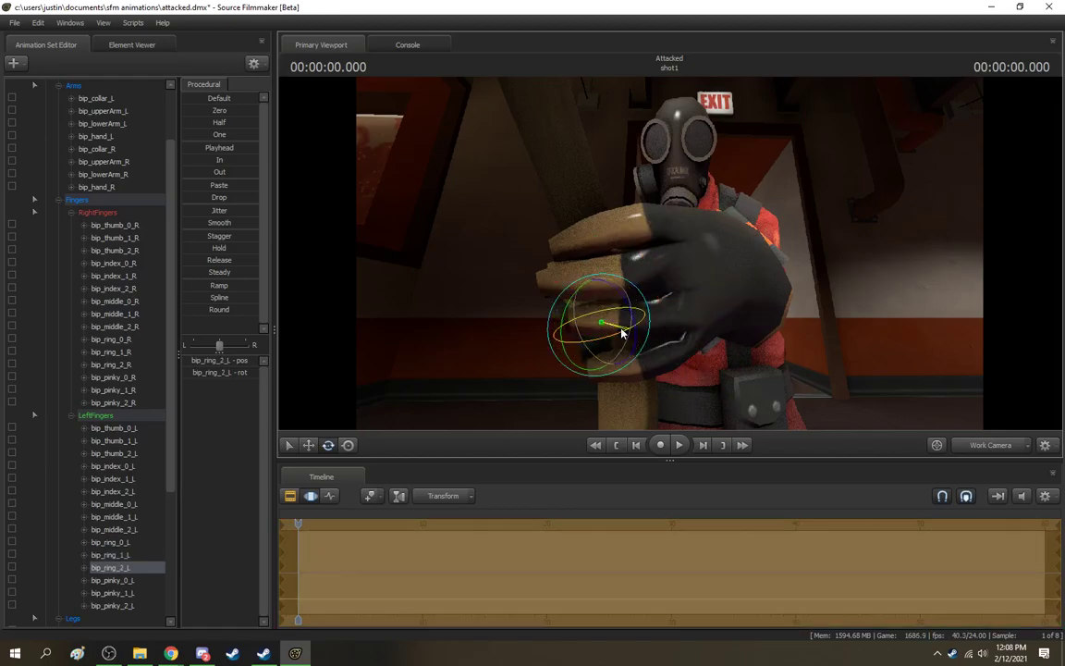
{"action": "left_click", "coordinate": [575, 282]}
{"action": "left_click_drag", "start_coordinate": [583, 287], "coordinate": [571, 289]}
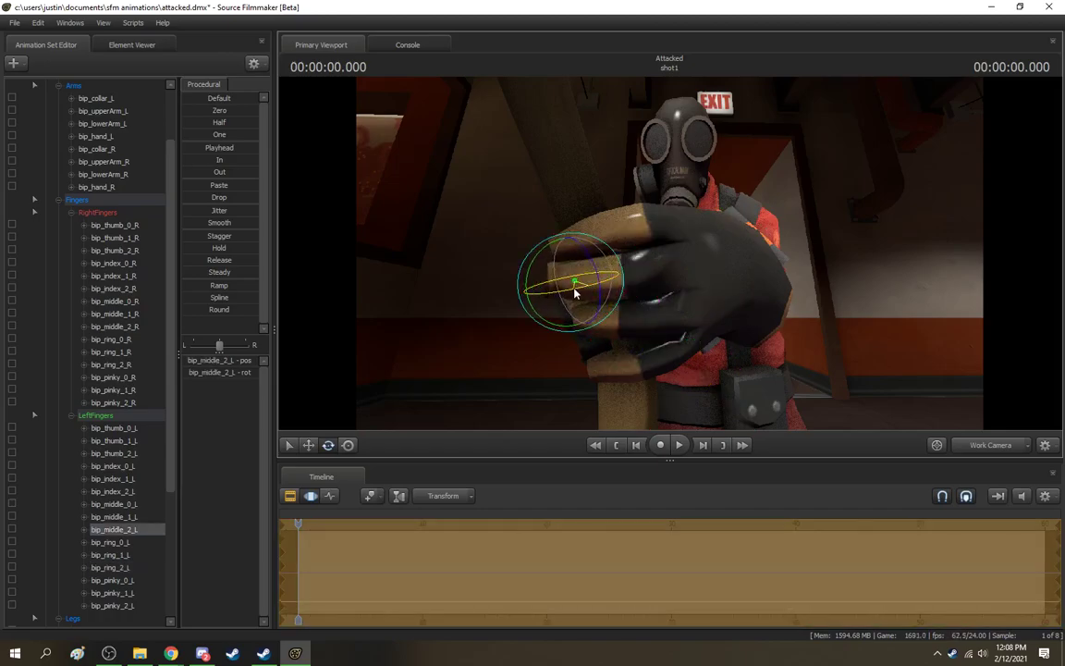
Step: Move bip_hand_L to seat the Pyro's left hand more closely on the axe handle
{"action": "key", "text": "s"}
{"action": "left_click_drag", "start_coordinate": [497, 317], "coordinate": [528, 239]}
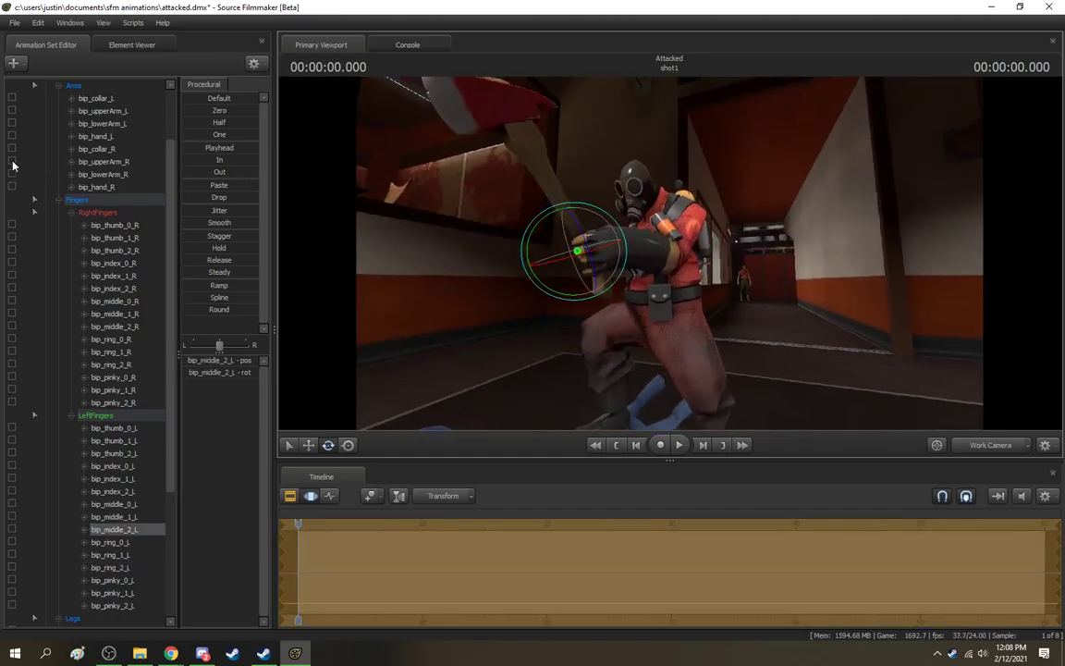
{"action": "left_click", "coordinate": [30, 159]}
{"action": "mouse_move", "coordinate": [592, 250]}
{"action": "left_mouse_down"}
{"action": "mouse_move", "coordinate": [583, 256]}
{"action": "mouse_move", "coordinate": [601, 269]}
{"action": "left_mouse_up"}
{"action": "key", "text": "s"}
{"action": "mouse_move", "coordinate": [749, 273]}
{"action": "left_mouse_down"}
{"action": "mouse_move", "coordinate": [744, 259]}
{"action": "mouse_move", "coordinate": [730, 263]}
{"action": "mouse_move", "coordinate": [749, 273]}
{"action": "left_mouse_up"}
{"action": "key", "text": "w"}
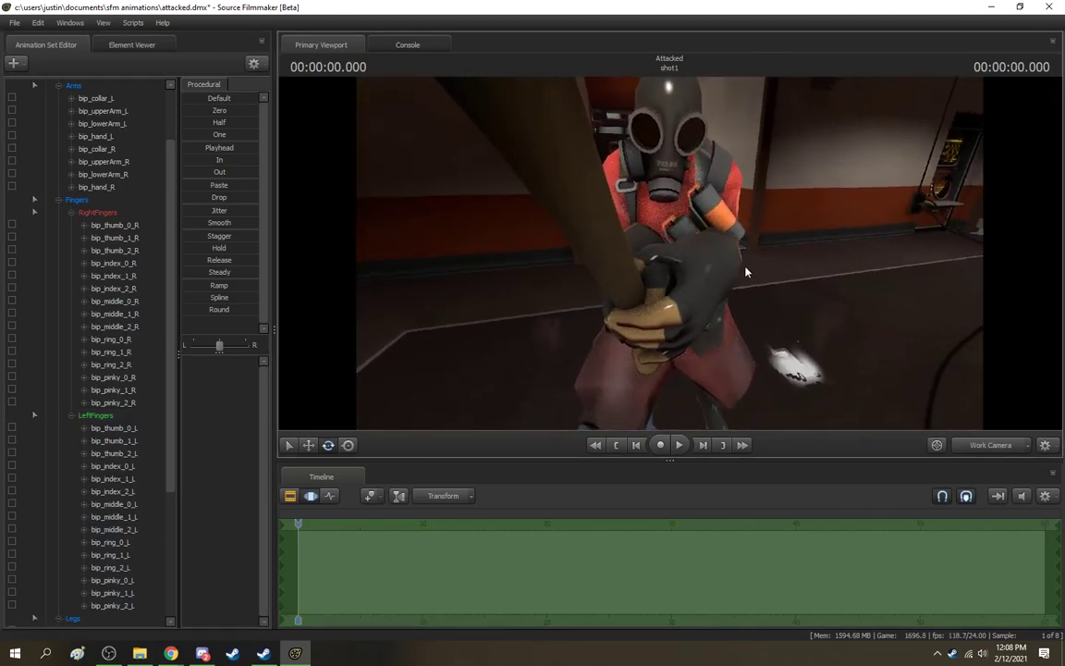
{"action": "left_click", "coordinate": [710, 272], "text": "ctrl"}
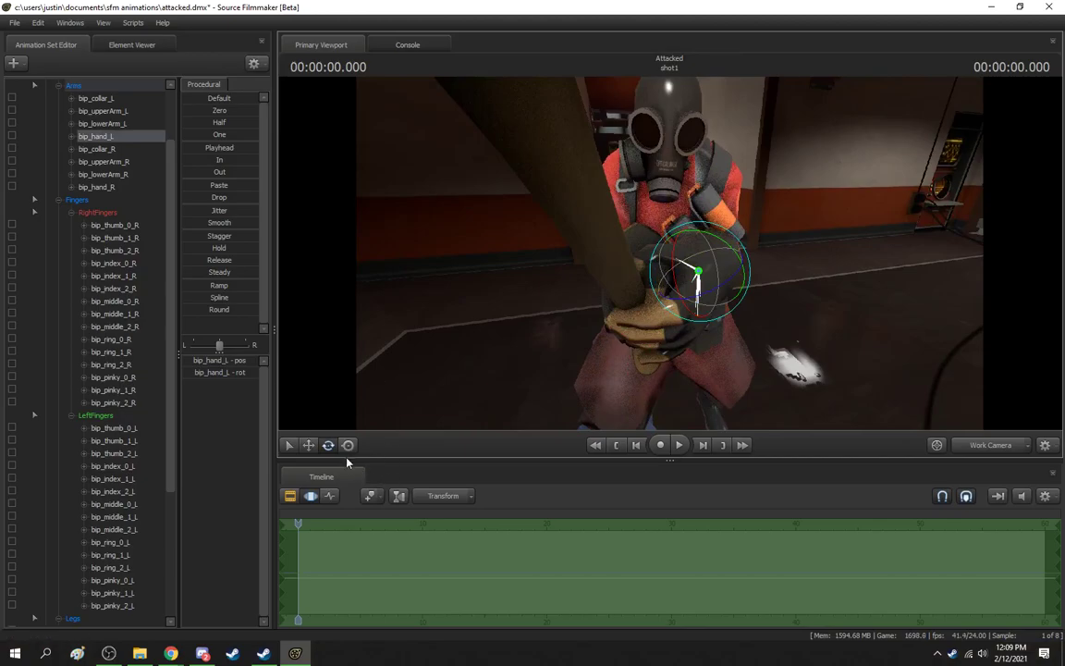
{"action": "left_click", "coordinate": [309, 446]}
{"action": "left_click_drag", "start_coordinate": [747, 283], "coordinate": [638, 296]}
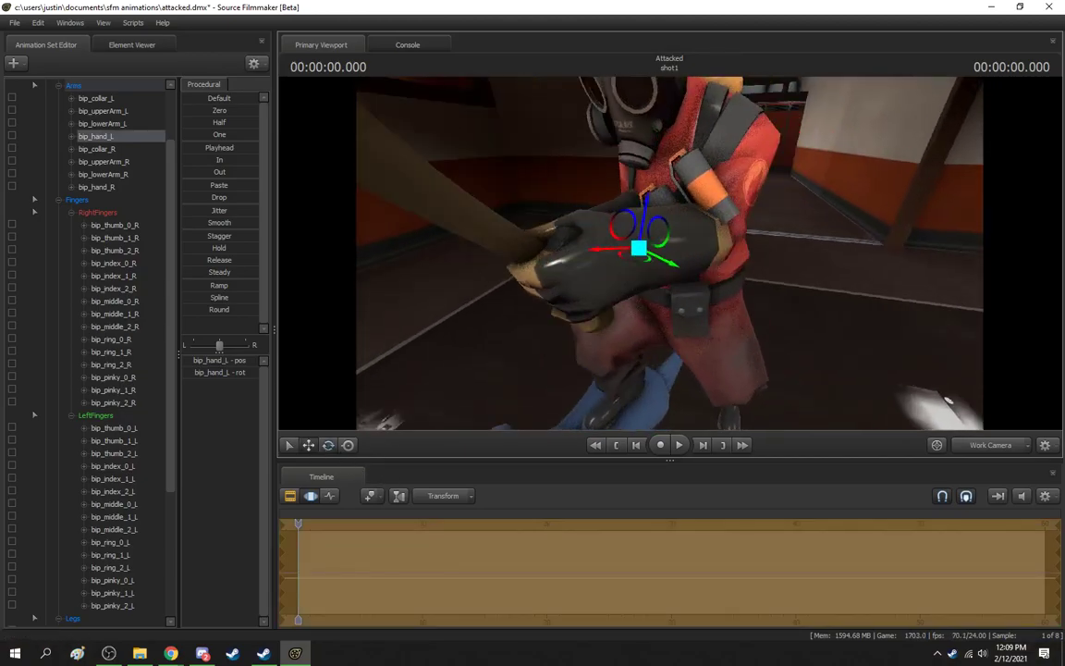
{"action": "left_click_drag", "start_coordinate": [597, 250], "coordinate": [592, 253]}
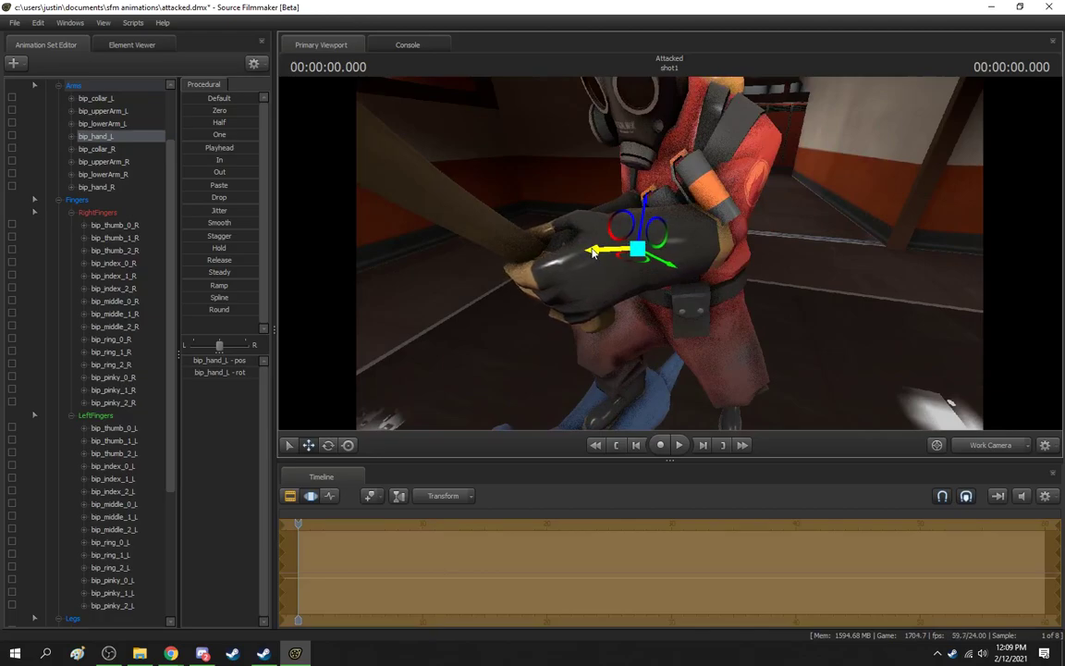
Step: Check the Pyro's pose through camera1, and return to the work camera
{"action": "left_click_drag", "start_coordinate": [619, 247], "coordinate": [731, 245]}
{"action": "mouse_move", "coordinate": [431, 251]}
{"action": "left_mouse_down"}
{"action": "mouse_move", "coordinate": [583, 252]}
{"action": "mouse_move", "coordinate": [449, 246]}
{"action": "left_mouse_up"}
{"action": "left_click", "coordinate": [995, 446]}
{"action": "left_click", "coordinate": [19, 118]}
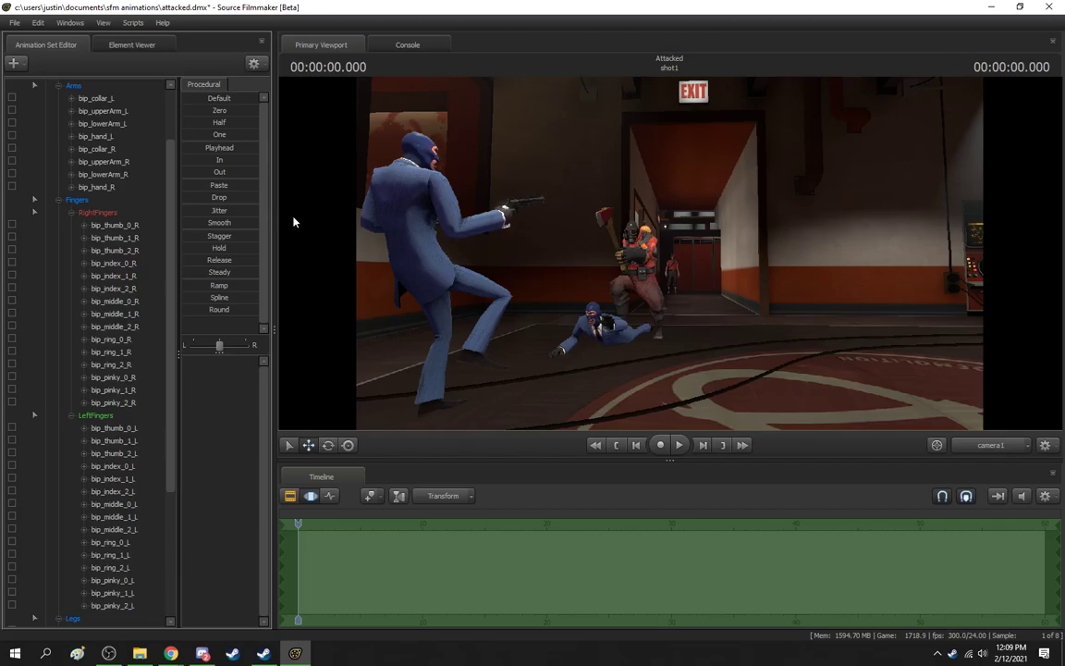
{"action": "left_click", "coordinate": [1002, 452]}
Step: Rotate bip_upperArm_L to adjust the angle of the Pyro's left upper arm
{"action": "key", "text": "w"}
{"action": "left_click_drag", "start_coordinate": [949, 380], "coordinate": [897, 351]}
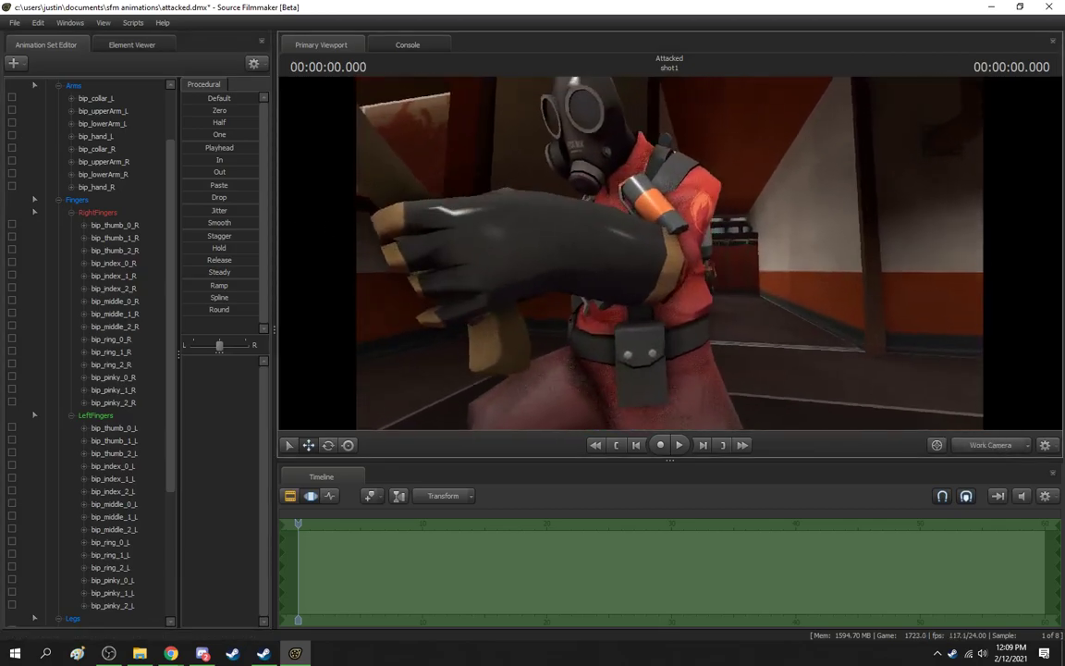
{"action": "left_click_drag", "start_coordinate": [670, 254], "coordinate": [654, 250]}
{"action": "key", "text": "d"}
{"action": "left_click", "coordinate": [586, 284], "text": "ctrl"}
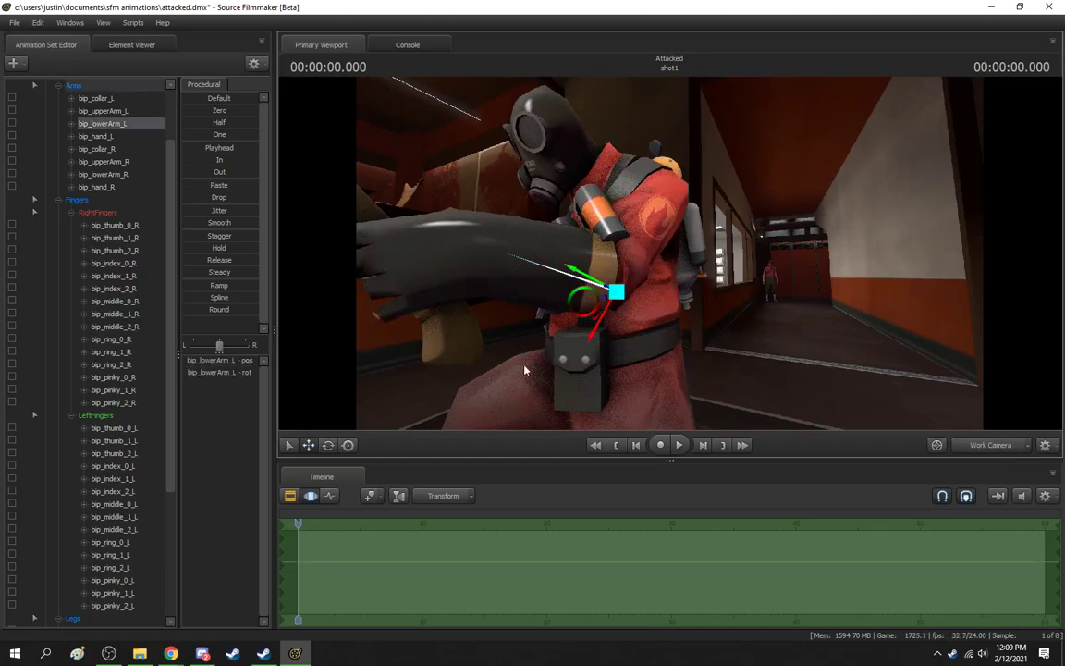
{"action": "left_click", "coordinate": [335, 446]}
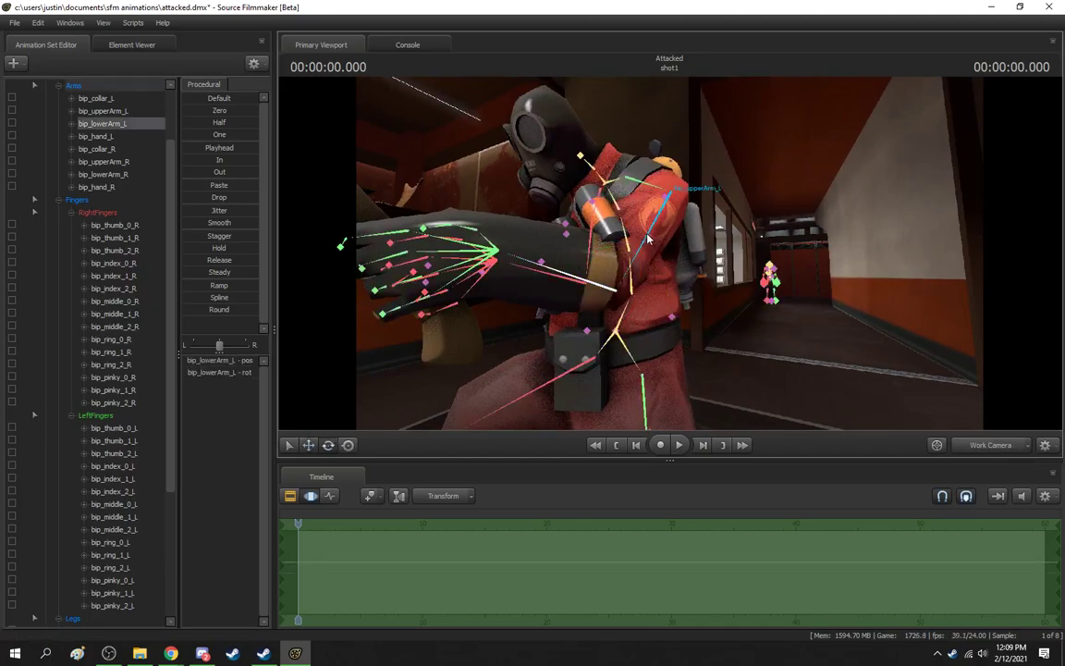
{"action": "left_click", "coordinate": [645, 239], "text": "ctrl"}
{"action": "key", "text": "a"}
{"action": "left_click_drag", "start_coordinate": [751, 307], "coordinate": [802, 304]}
{"action": "left_click_drag", "start_coordinate": [767, 242], "coordinate": [774, 242]}
Step: Rotate bip_lowerArm_L and bip_upperArm_L to refine the bend of the Pyro's left arm toward the axe
{"action": "key", "text": "d"}
{"action": "left_click_drag", "start_coordinate": [861, 357], "coordinate": [812, 370]}
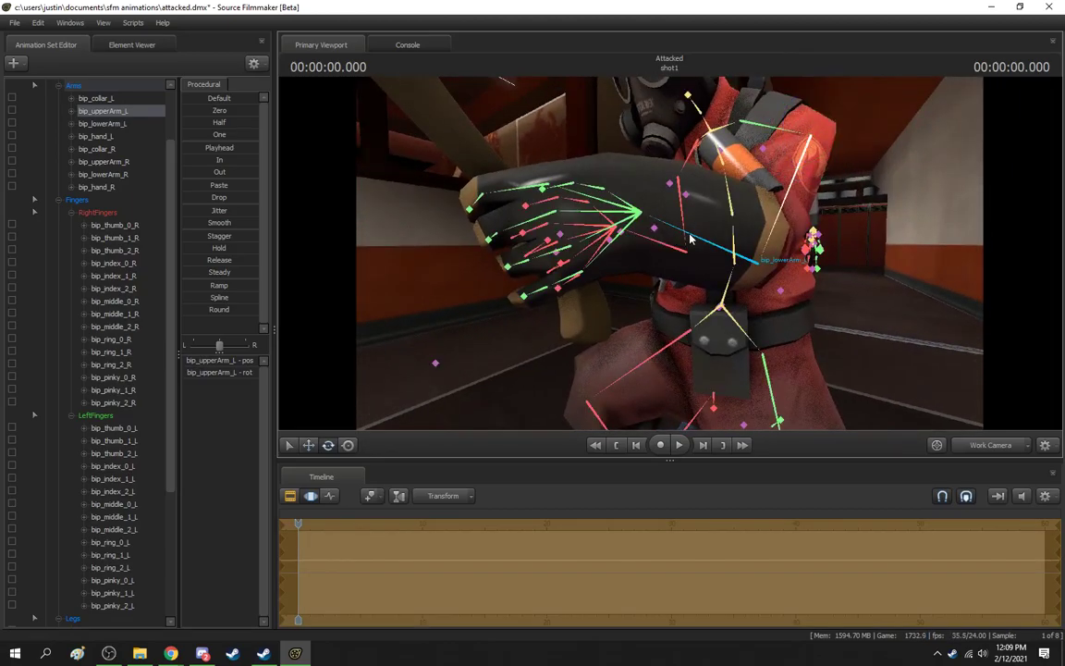
{"action": "left_click", "coordinate": [692, 236], "text": "ctrl"}
{"action": "left_click_drag", "start_coordinate": [763, 266], "coordinate": [761, 259]}
{"action": "left_click", "coordinate": [792, 219], "text": "ctrl"}
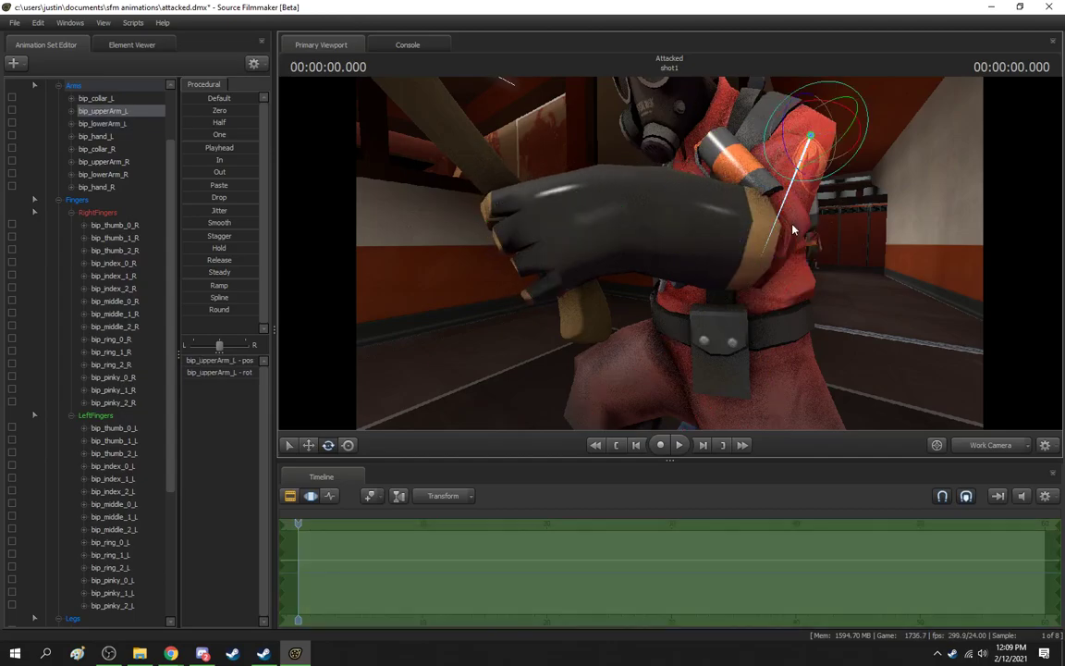
{"action": "left_click_drag", "start_coordinate": [835, 145], "coordinate": [846, 145]}
{"action": "left_click", "coordinate": [733, 250], "text": "ctrl"}
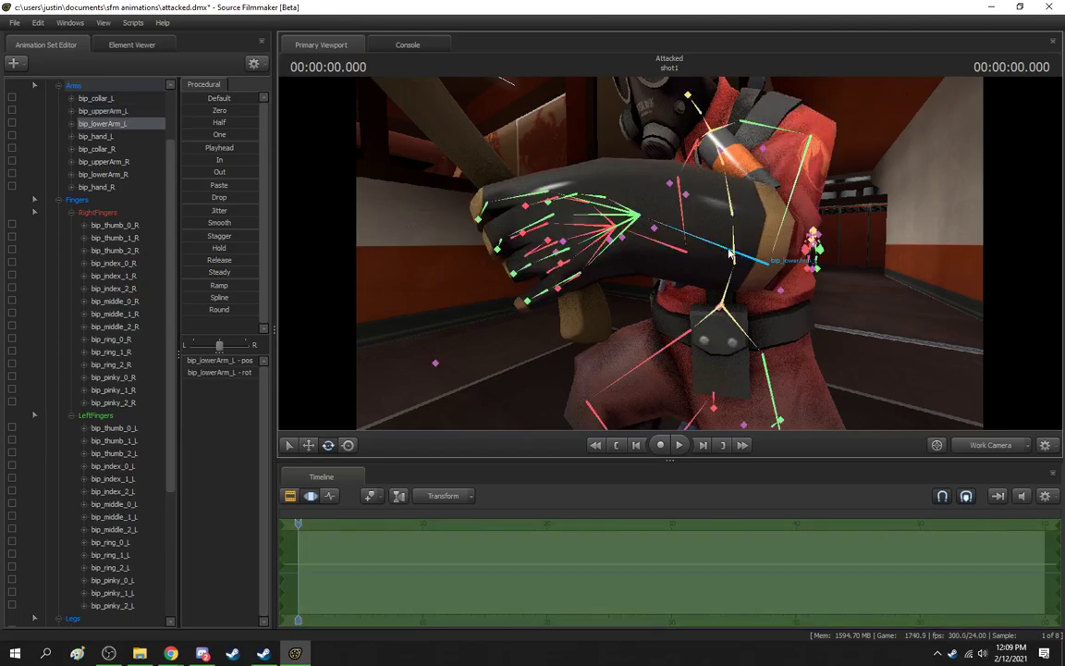
{"action": "left_click_drag", "start_coordinate": [793, 259], "coordinate": [787, 263]}
Step: Rotate bip_lowerArm_L to line up the Pyro's left forearm and hand with the axe handle from the front
{"action": "left_click_drag", "start_coordinate": [753, 333], "coordinate": [776, 339]}
{"action": "key", "text": "s"}
{"action": "left_click_drag", "start_coordinate": [737, 226], "coordinate": [730, 228]}
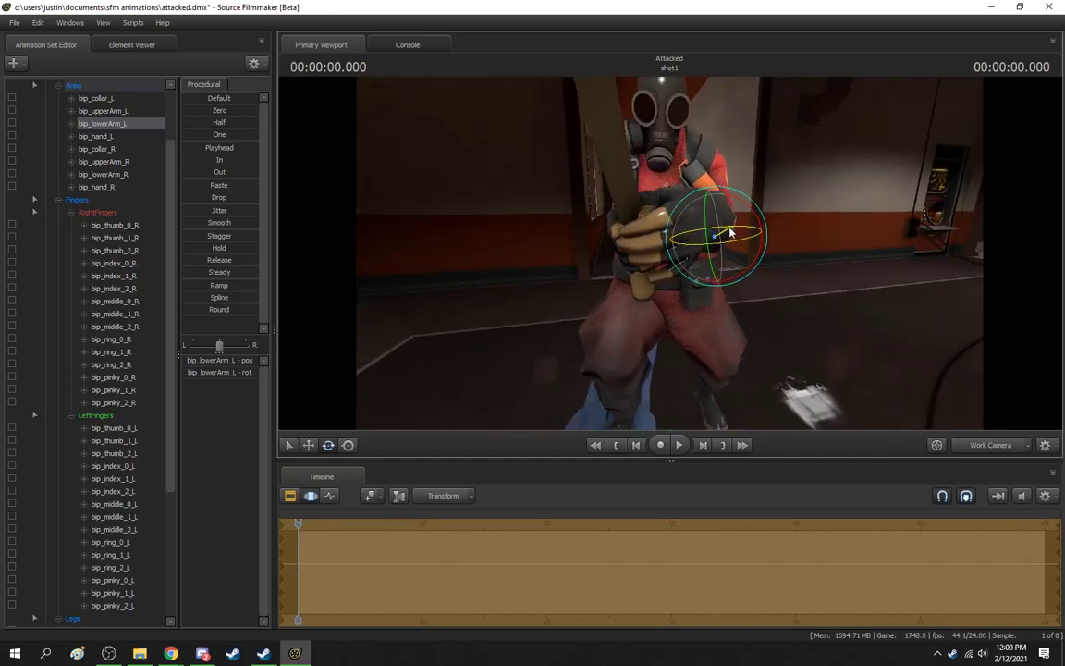
{"action": "key", "text": "d"}
{"action": "left_click_drag", "start_coordinate": [662, 242], "coordinate": [687, 233]}
{"action": "key", "text": "w"}
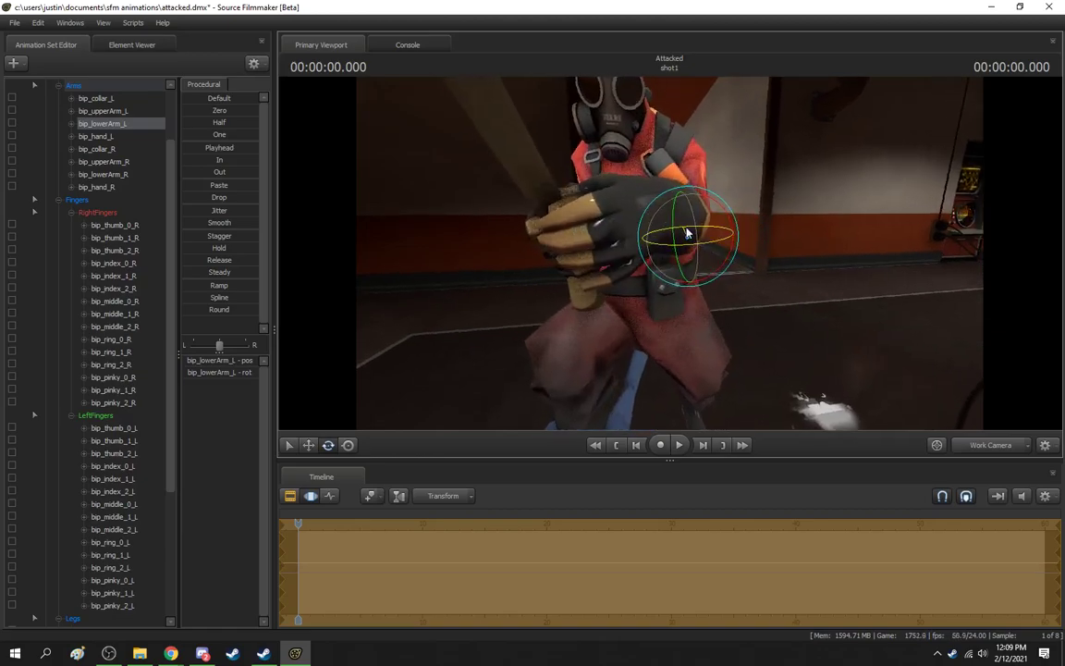
{"action": "key", "text": "w"}
{"action": "left_click_drag", "start_coordinate": [682, 228], "coordinate": [681, 230]}
{"action": "left_click", "coordinate": [327, 444]}
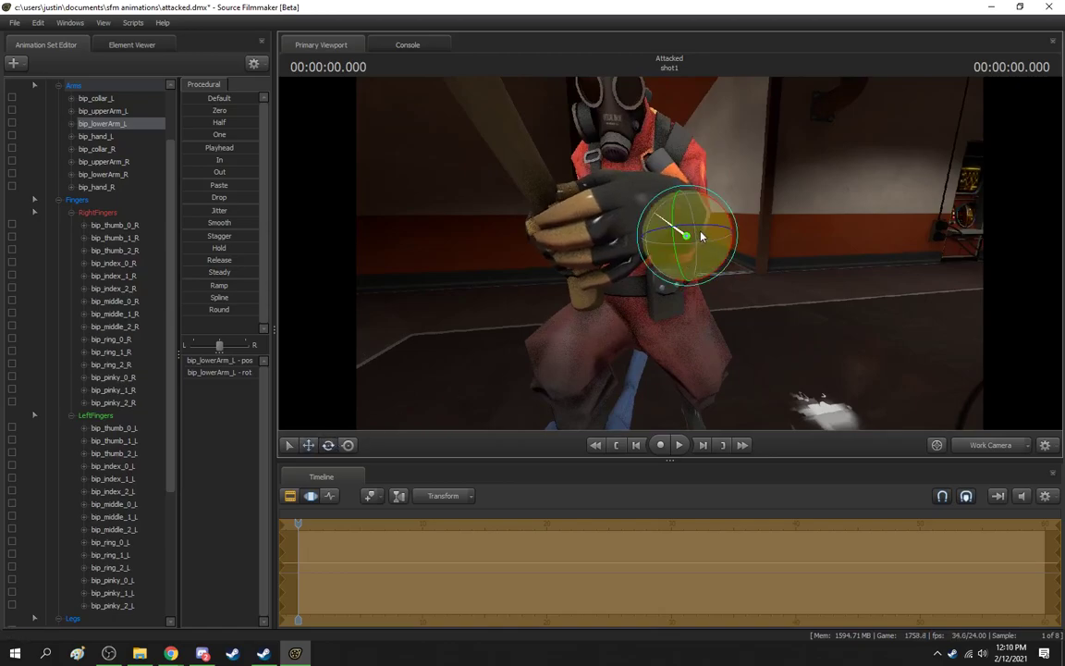
{"action": "left_click_drag", "start_coordinate": [710, 271], "coordinate": [709, 276]}
Step: Move bip_hand_L to bring the Pyro's left hand closer to the axe handle
{"action": "left_click", "coordinate": [309, 444]}
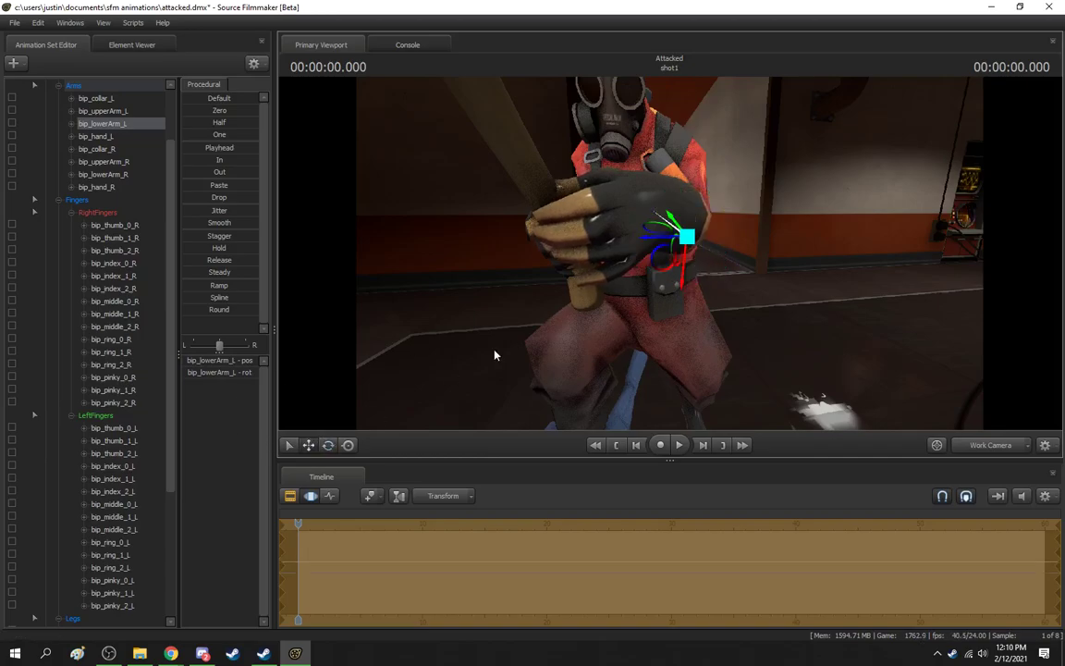
{"action": "left_click", "coordinate": [650, 213]}
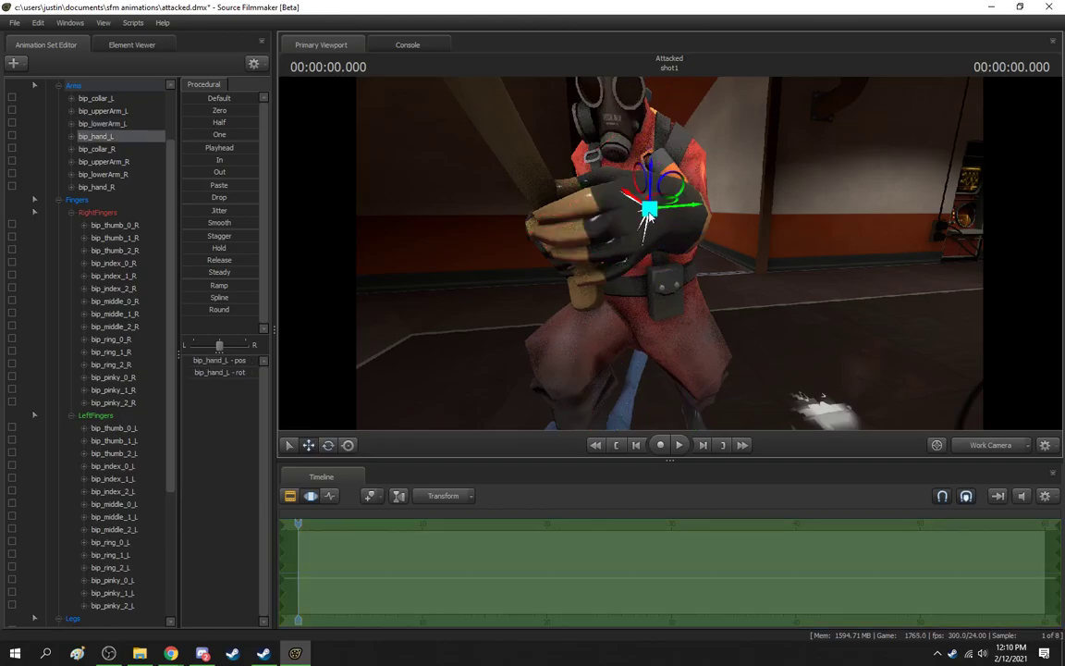
{"action": "left_click_drag", "start_coordinate": [676, 205], "coordinate": [601, 225]}
{"action": "key", "text": "d"}
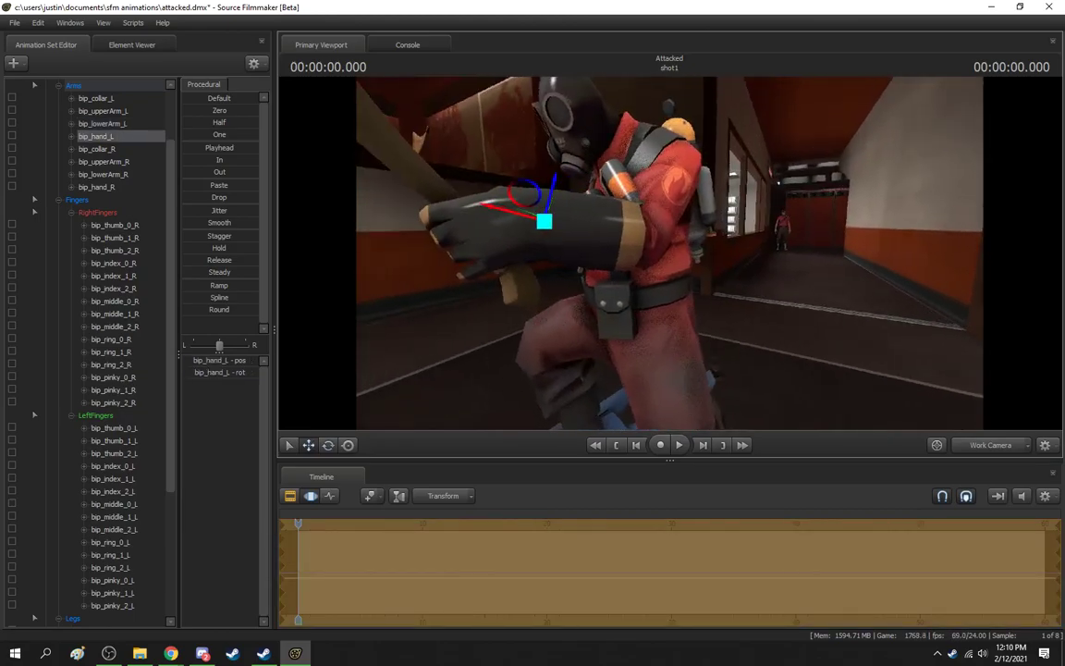
{"action": "left_click_drag", "start_coordinate": [506, 214], "coordinate": [509, 214]}
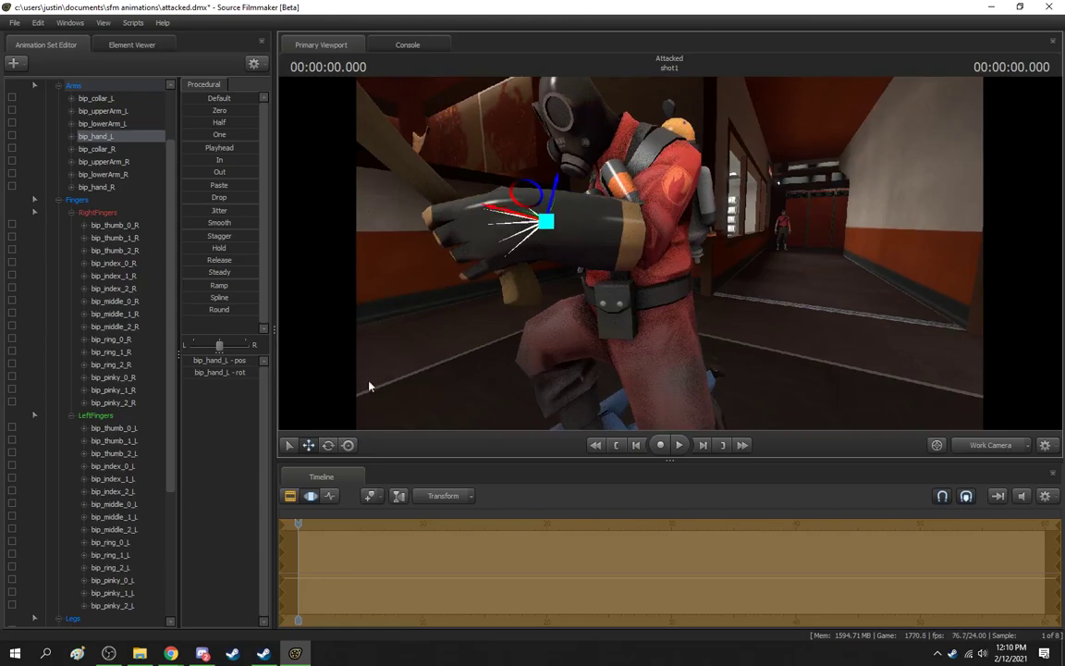
Step: Refine the rotation and placement of bip_hand_L so the Pyro's left palm sits on the axe handle
{"action": "left_click", "coordinate": [332, 447]}
{"action": "left_click_drag", "start_coordinate": [481, 333], "coordinate": [638, 331]}
{"action": "key", "text": "a"}
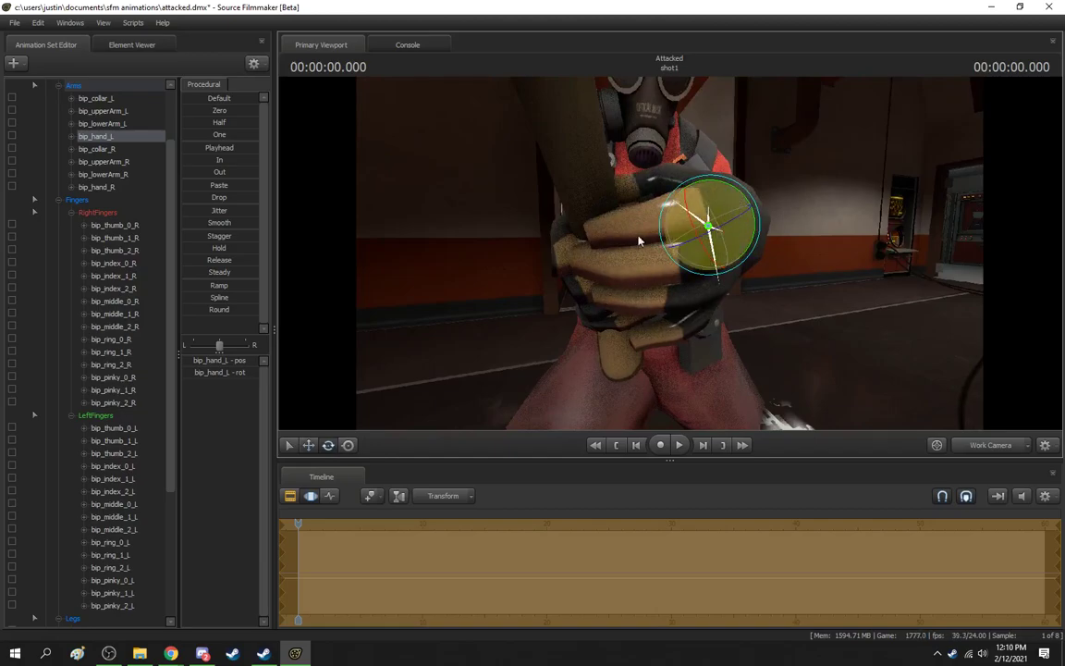
{"action": "left_click", "coordinate": [309, 445]}
{"action": "key", "text": "d"}
{"action": "left_click_drag", "start_coordinate": [588, 381], "coordinate": [527, 381]}
{"action": "left_click_drag", "start_coordinate": [670, 254], "coordinate": [596, 253]}
Step: Shift bip_upperArm_L slightly to adjust the Pyro's left shoulder
{"action": "key", "text": "ctrl"}
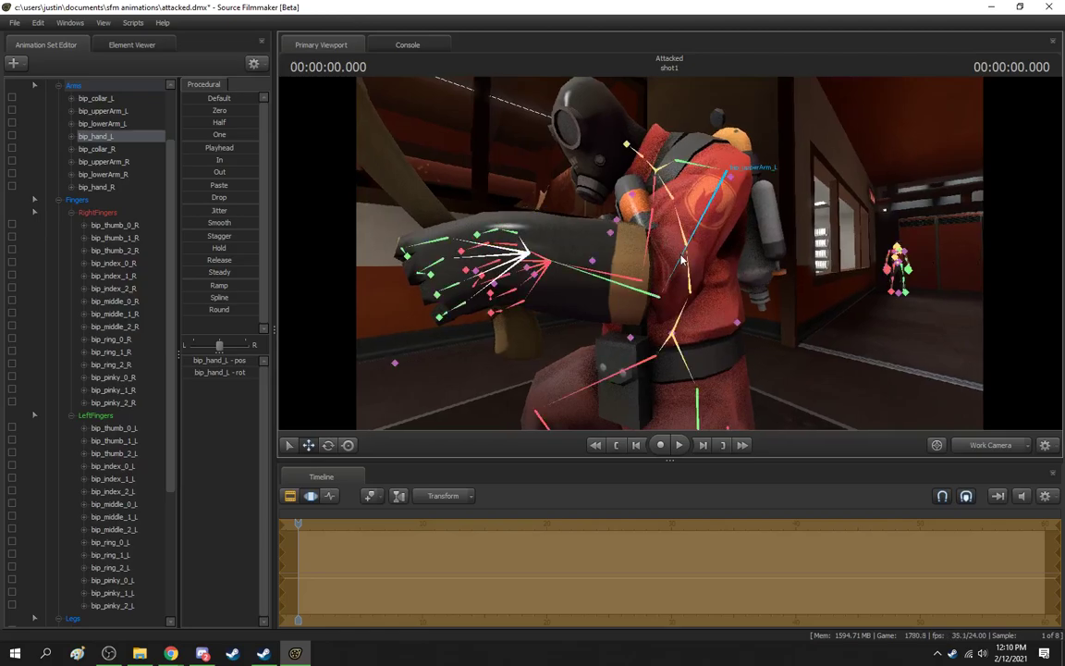
{"action": "left_click", "coordinate": [682, 262]}
{"action": "mouse_move", "coordinate": [727, 163]}
{"action": "left_mouse_down"}
{"action": "mouse_move", "coordinate": [708, 183]}
{"action": "mouse_move", "coordinate": [724, 168]}
{"action": "left_mouse_up"}
Step: Clear the bone selection, check the Pyro's grip through camera1, and return to the work camera
{"action": "left_click", "coordinate": [44, 149]}
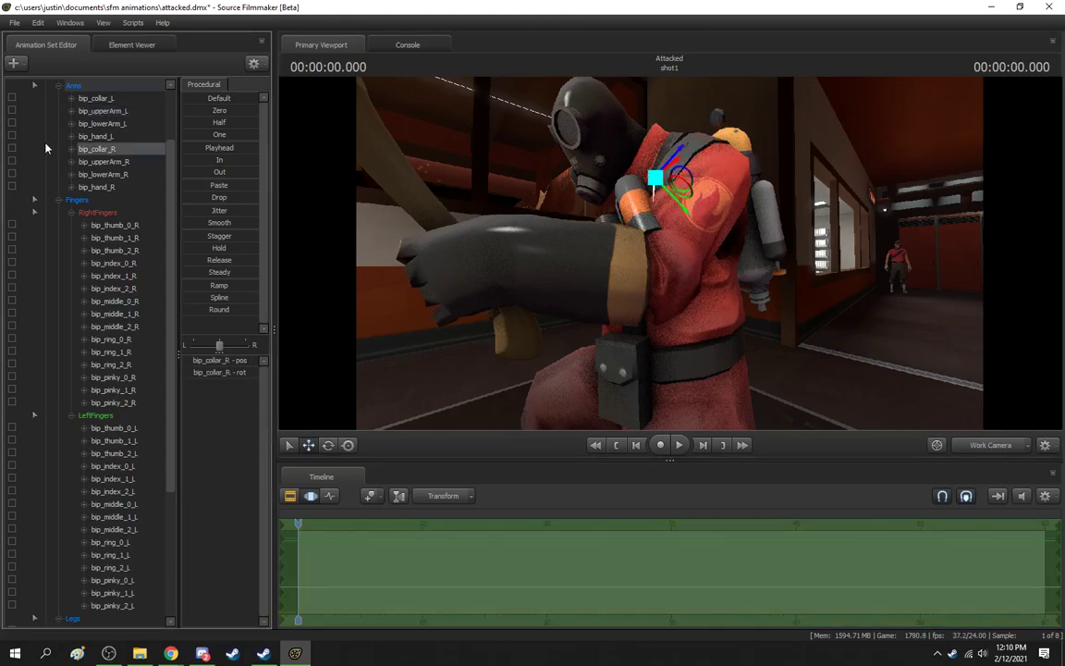
{"action": "left_click", "coordinate": [978, 445]}
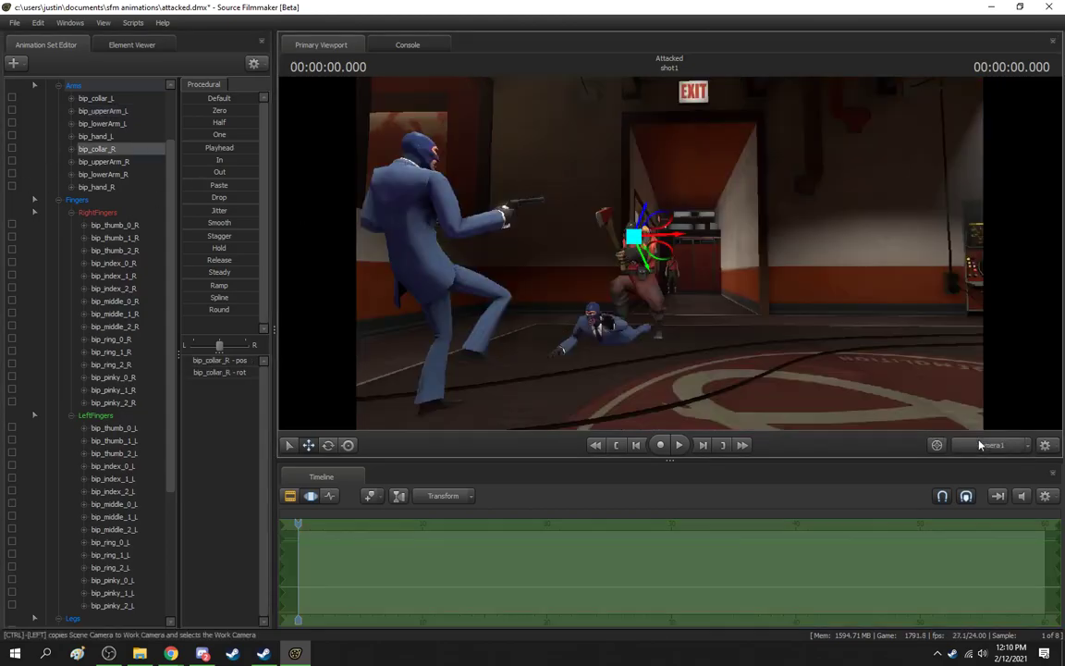
{"action": "left_click", "coordinate": [35, 147]}
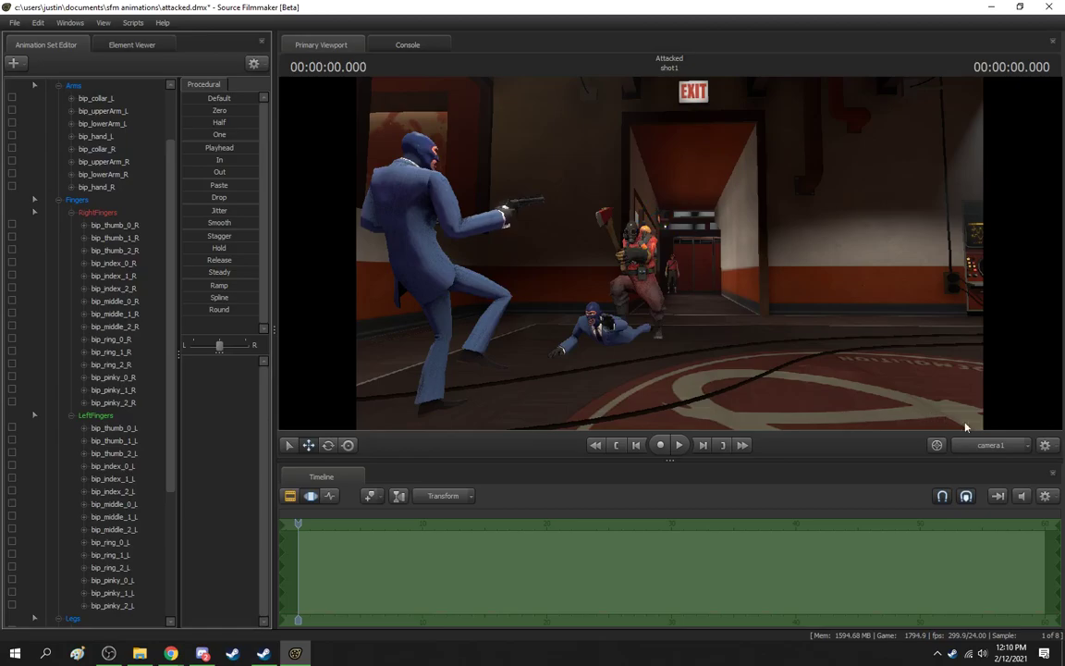
{"action": "left_click", "coordinate": [976, 444]}
Step: Reposition bip_hand_L against the axe handle from a close view of the Pyro's hands
{"action": "left_click_drag", "start_coordinate": [837, 358], "coordinate": [957, 335]}
{"action": "key", "text": "a"}
{"action": "mouse_move", "coordinate": [625, 247]}
{"action": "left_mouse_down"}
{"action": "mouse_move", "coordinate": [658, 258]}
{"action": "mouse_move", "coordinate": [625, 247]}
{"action": "left_mouse_up"}
{"action": "key", "text": "a"}
{"action": "key", "text": "d"}
{"action": "left_click", "coordinate": [571, 223], "text": "ctrl"}
{"action": "left_click_drag", "start_coordinate": [572, 223], "coordinate": [699, 222]}
Step: Rotate bip_pinky_0_L to curl the base of the Pyro's left pinky around the axe handle
{"action": "key", "text": "s"}
{"action": "key", "text": "d"}
{"action": "key", "text": "w"}
{"action": "key", "text": "w"}
{"action": "key", "text": "s"}
{"action": "key", "text": "ctrl"}
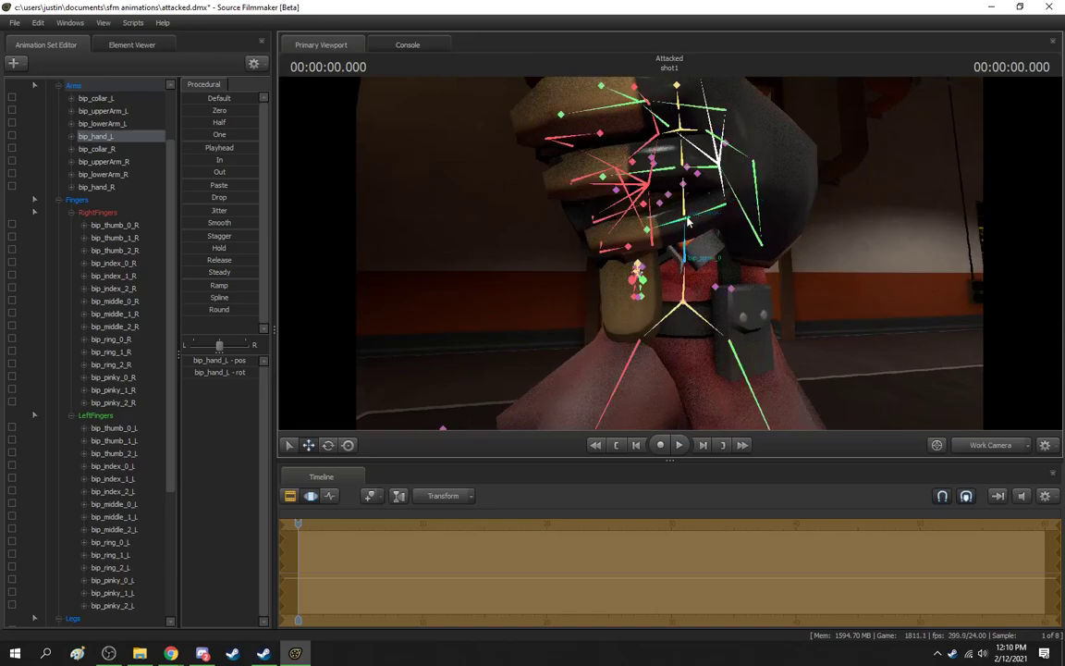
{"action": "left_click", "coordinate": [702, 219]}
{"action": "left_click", "coordinate": [330, 445]}
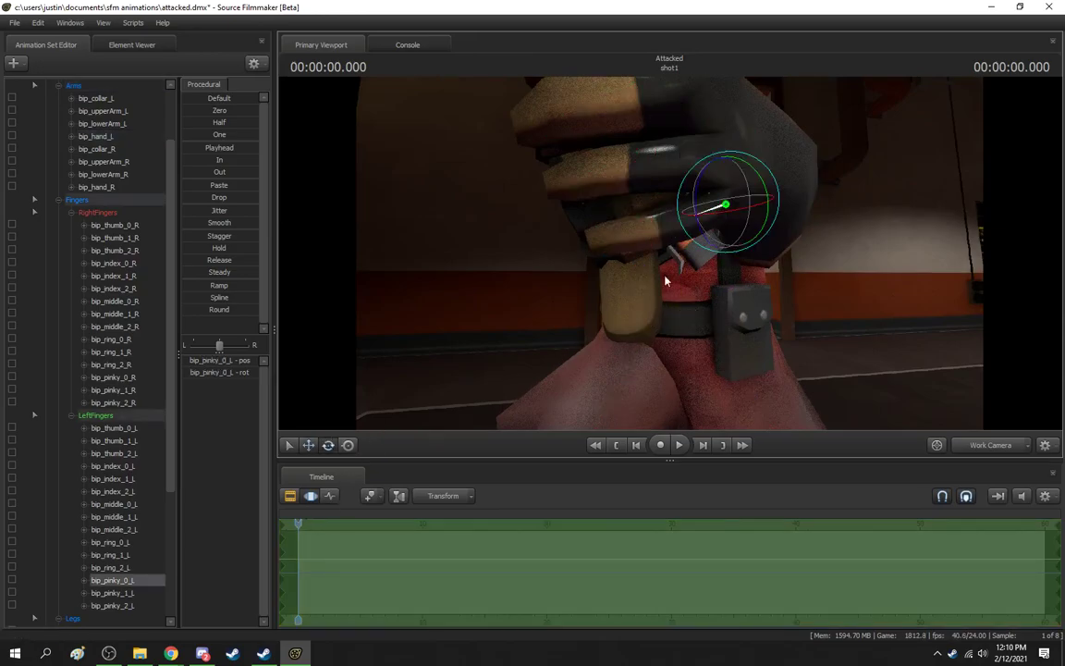
{"action": "left_click_drag", "start_coordinate": [733, 161], "coordinate": [701, 183]}
Step: Rotate bip_pinky_1_R and bip_pinky_2_R to wrap the Pyro's right pinky around the axe handle
{"action": "key", "text": "ctrl"}
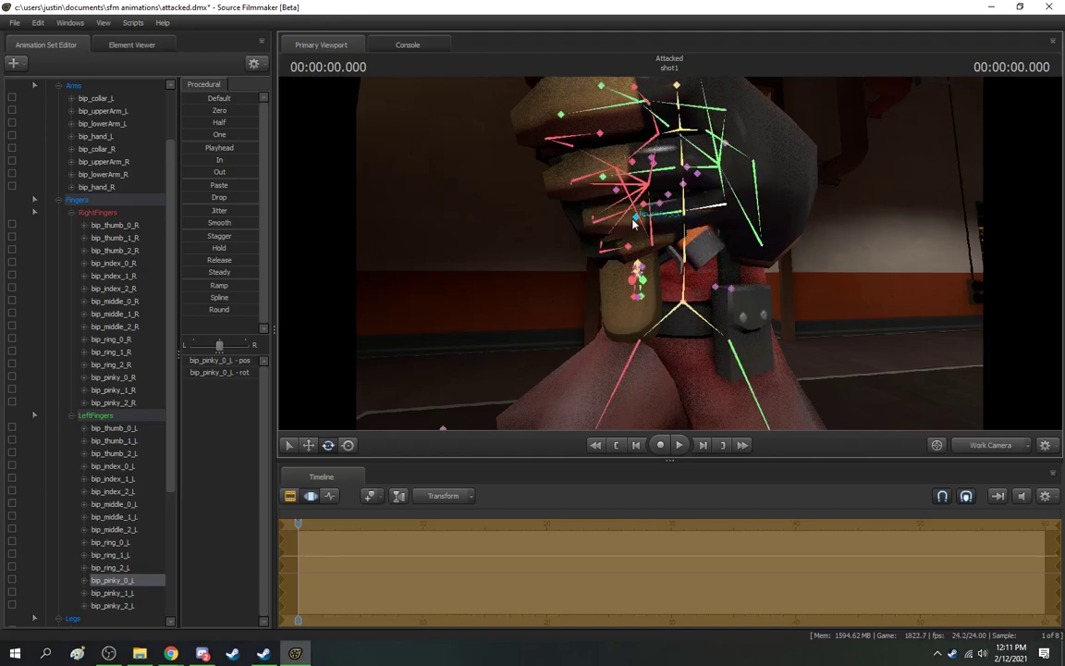
{"action": "key", "text": "w"}
{"action": "mouse_move", "coordinate": [599, 244]}
{"action": "left_mouse_down"}
{"action": "mouse_move", "coordinate": [599, 287]}
{"action": "mouse_move", "coordinate": [598, 242]}
{"action": "left_mouse_up"}
{"action": "key", "text": "ctrl"}
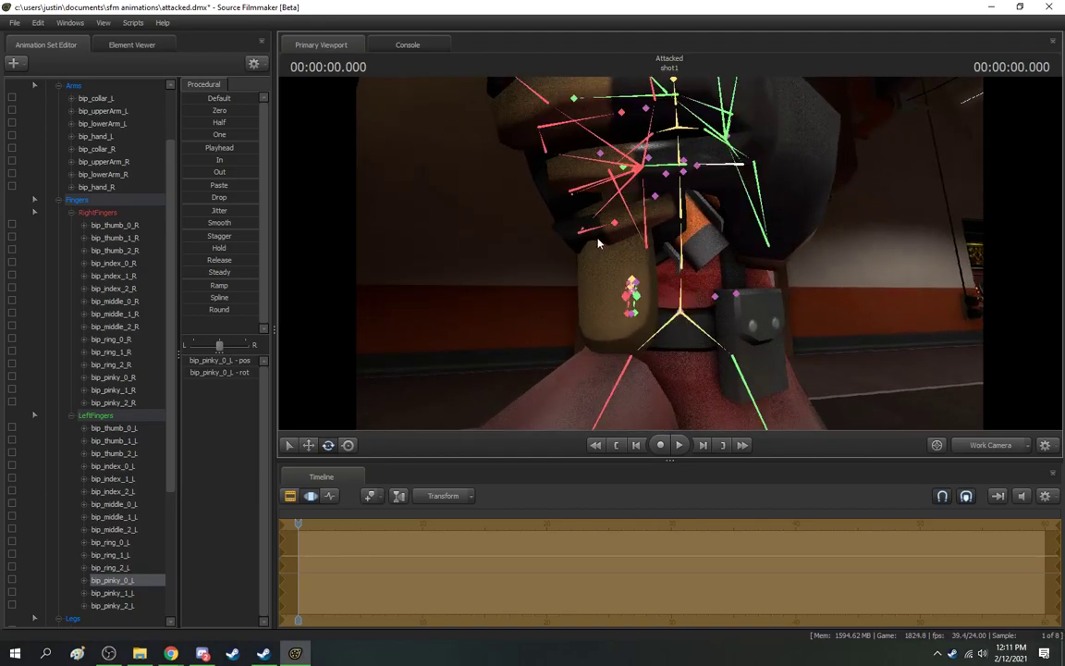
{"action": "left_click", "coordinate": [594, 230], "text": "ctrl"}
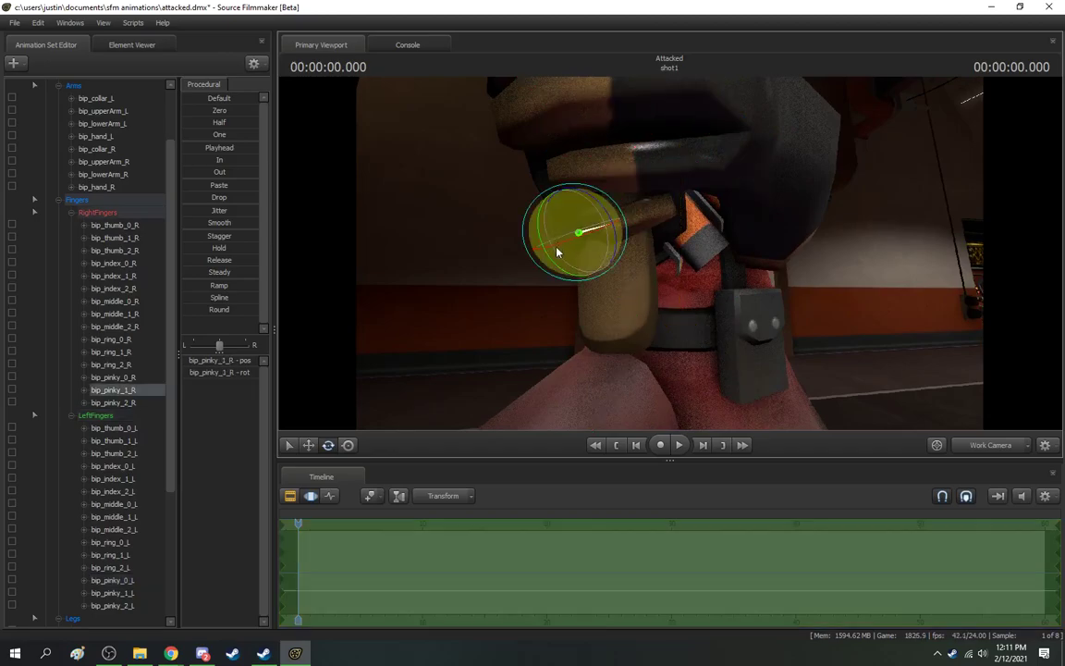
{"action": "left_click_drag", "start_coordinate": [597, 234], "coordinate": [581, 238]}
{"action": "key", "text": "ctrl"}
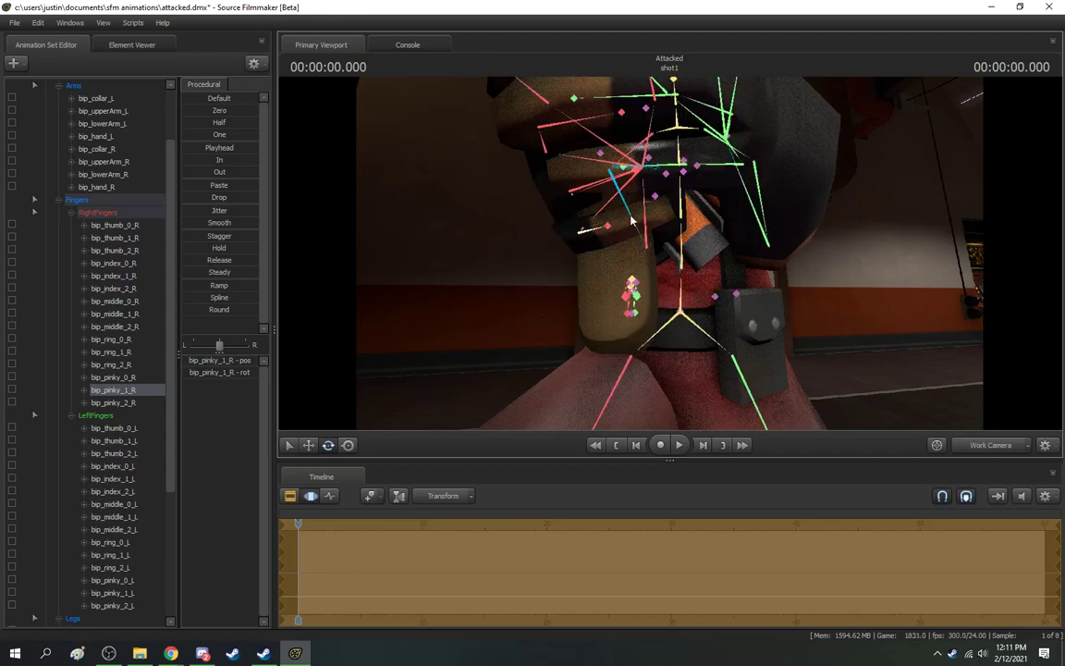
{"action": "left_click", "coordinate": [608, 226]}
{"action": "left_click_drag", "start_coordinate": [608, 229], "coordinate": [647, 226]}
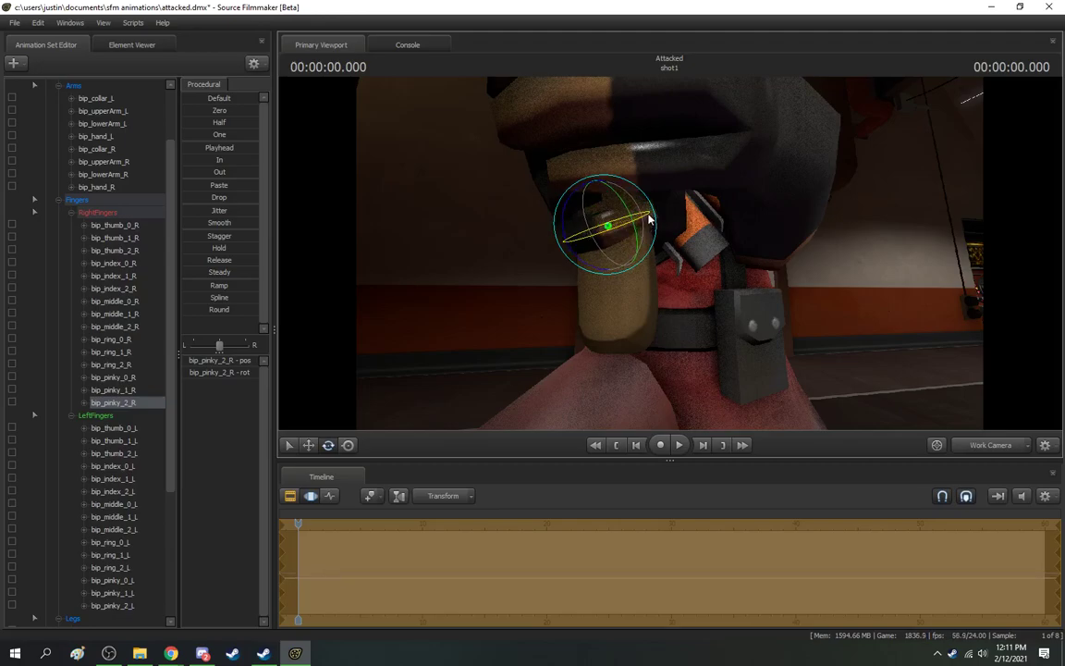
Step: Rotate bip_pinky_2_L to bend the tip of the Pyro's left pinky
{"action": "key", "text": "ctrl"}
{"action": "left_click", "coordinate": [625, 171], "text": "ctrl"}
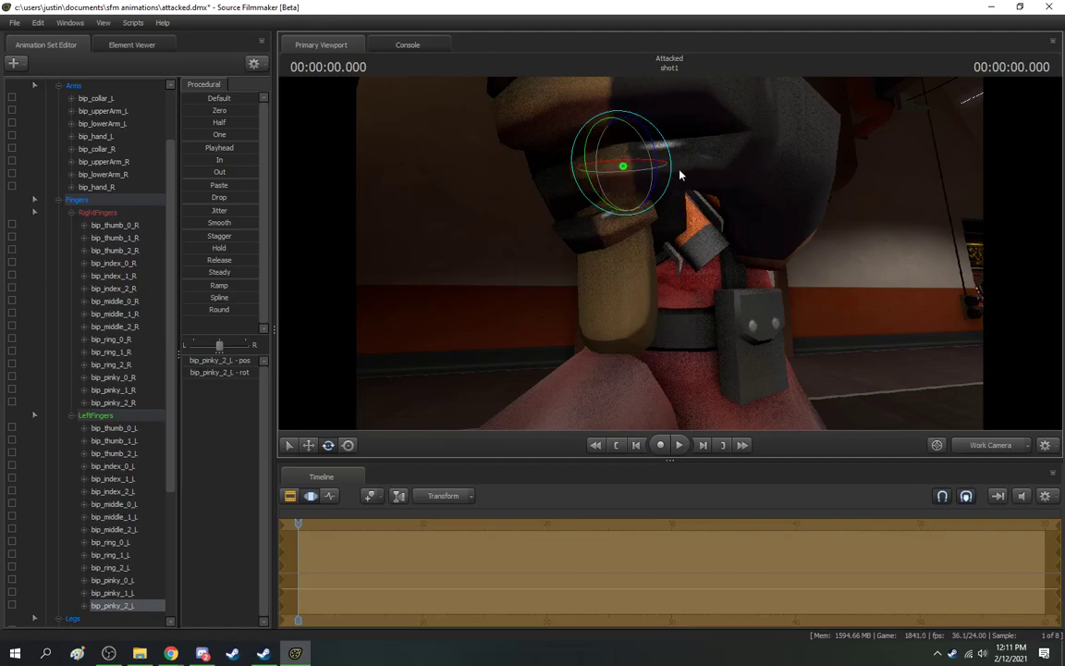
{"action": "key", "text": "a"}
{"action": "left_click_drag", "start_coordinate": [688, 172], "coordinate": [749, 176]}
{"action": "key", "text": "d"}
{"action": "mouse_move", "coordinate": [669, 252]}
{"action": "left_mouse_down"}
{"action": "mouse_move", "coordinate": [611, 242]}
{"action": "mouse_move", "coordinate": [670, 252]}
{"action": "left_mouse_up"}
Step: Rotate bip_hand_L to tilt the Pyro's left hand on the handle, and adjust bip_lowerArm_L to match
{"action": "key", "text": "ctrl"}
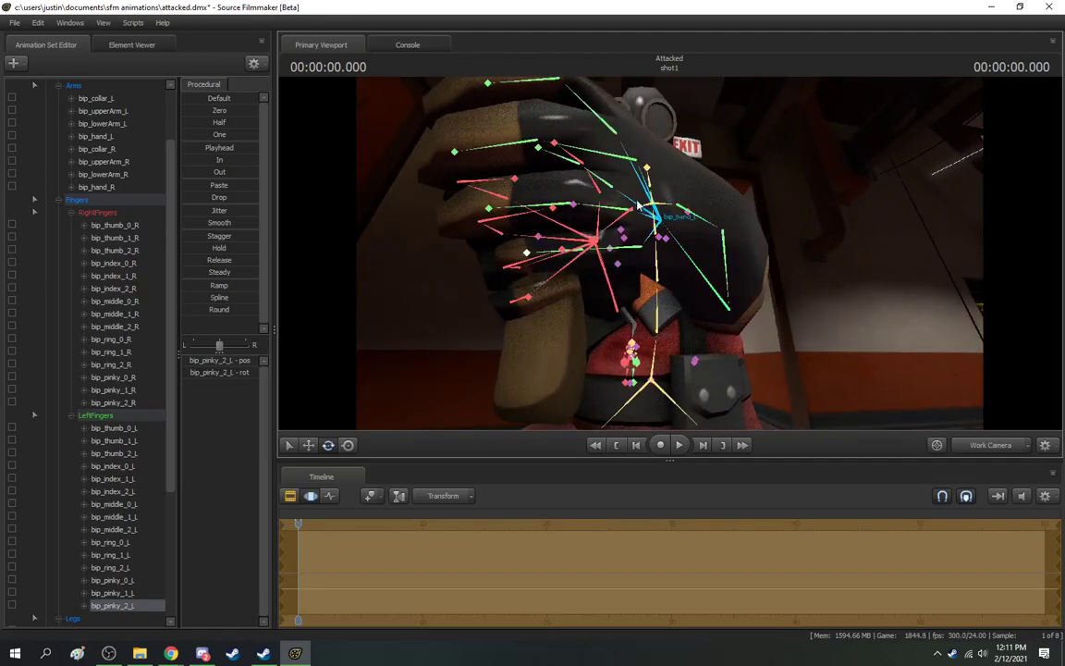
{"action": "left_click", "coordinate": [626, 197], "text": "ctrl"}
{"action": "left_click_drag", "start_coordinate": [659, 192], "coordinate": [520, 302]}
{"action": "left_click", "coordinate": [311, 446]}
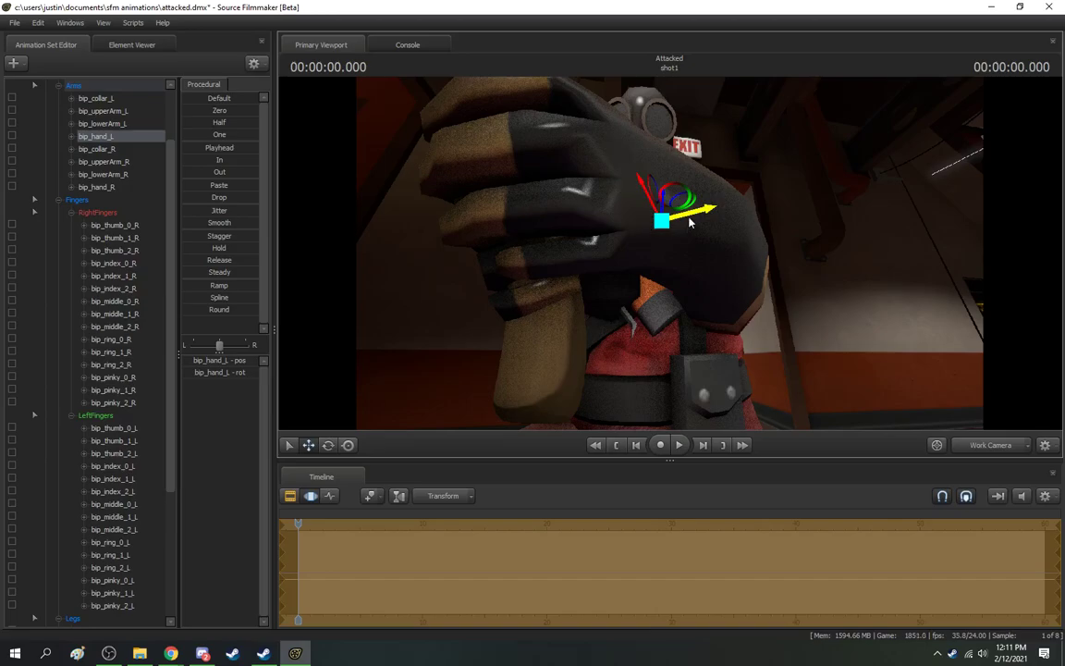
{"action": "left_click", "coordinate": [705, 277]}
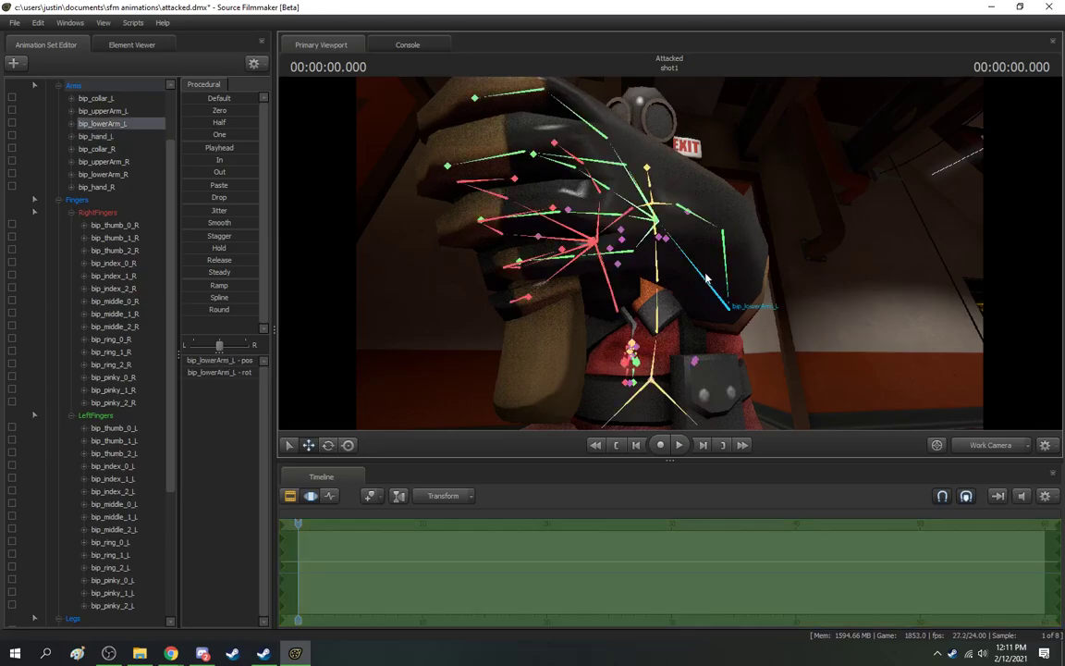
{"action": "left_click_drag", "start_coordinate": [705, 318], "coordinate": [701, 320]}
Step: Rotate bip_middle_2_L and bip_index_2_L to curl the Pyro's left middle and index fingertips around the handle
{"action": "key", "text": "s"}
{"action": "left_click_drag", "start_coordinate": [704, 231], "coordinate": [773, 248]}
{"action": "key", "text": "w"}
{"action": "key", "text": "a"}
{"action": "key", "text": "w"}
{"action": "left_click_drag", "start_coordinate": [636, 237], "coordinate": [684, 214]}
{"action": "left_click", "coordinate": [662, 190]}
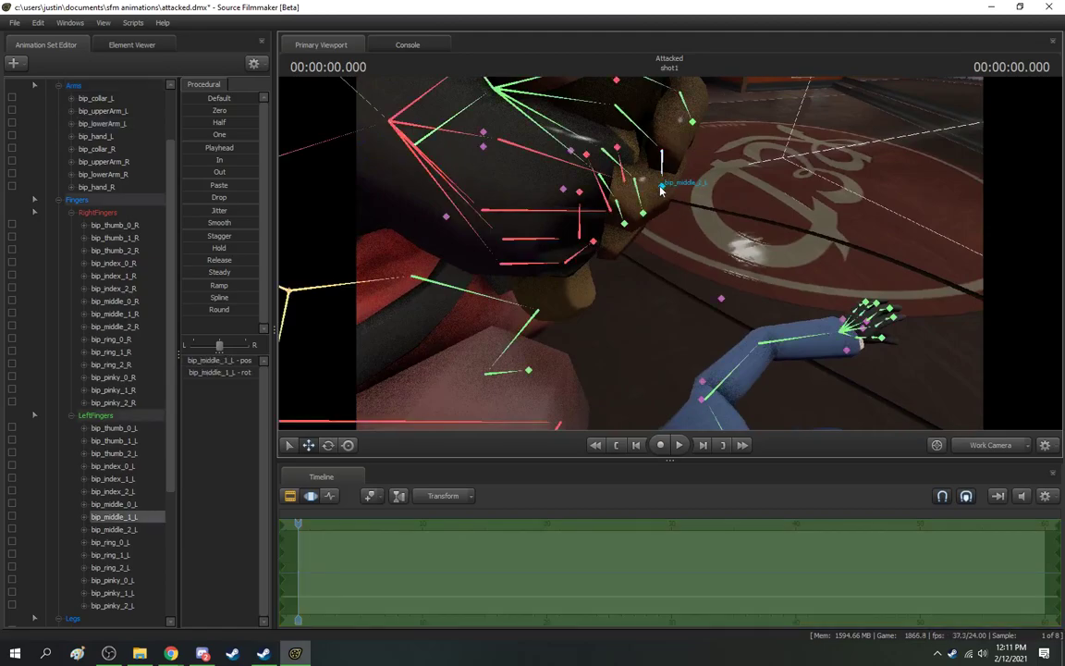
{"action": "left_click", "coordinate": [332, 445]}
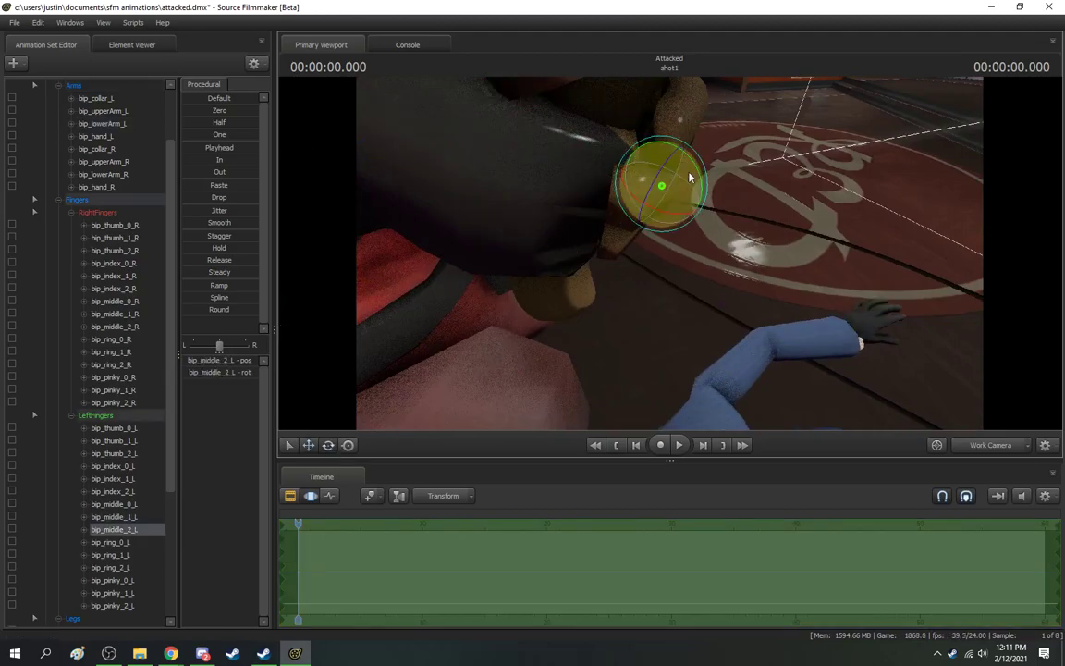
{"action": "left_click_drag", "start_coordinate": [666, 213], "coordinate": [655, 212]}
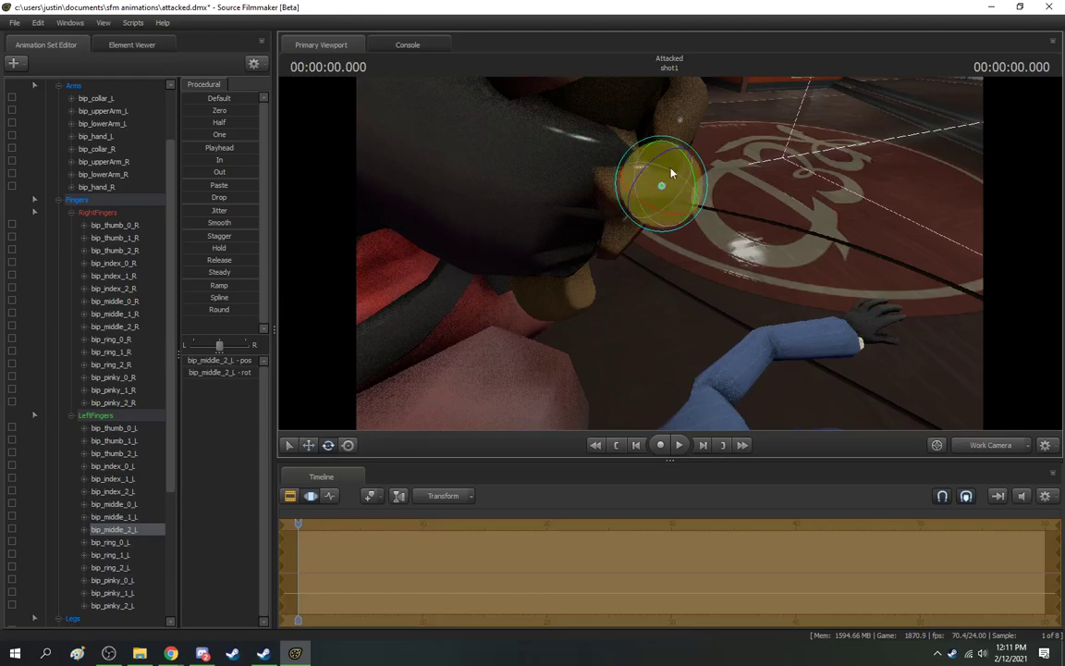
{"action": "left_click", "coordinate": [691, 124], "text": "ctrl"}
{"action": "left_click_drag", "start_coordinate": [695, 144], "coordinate": [671, 146]}
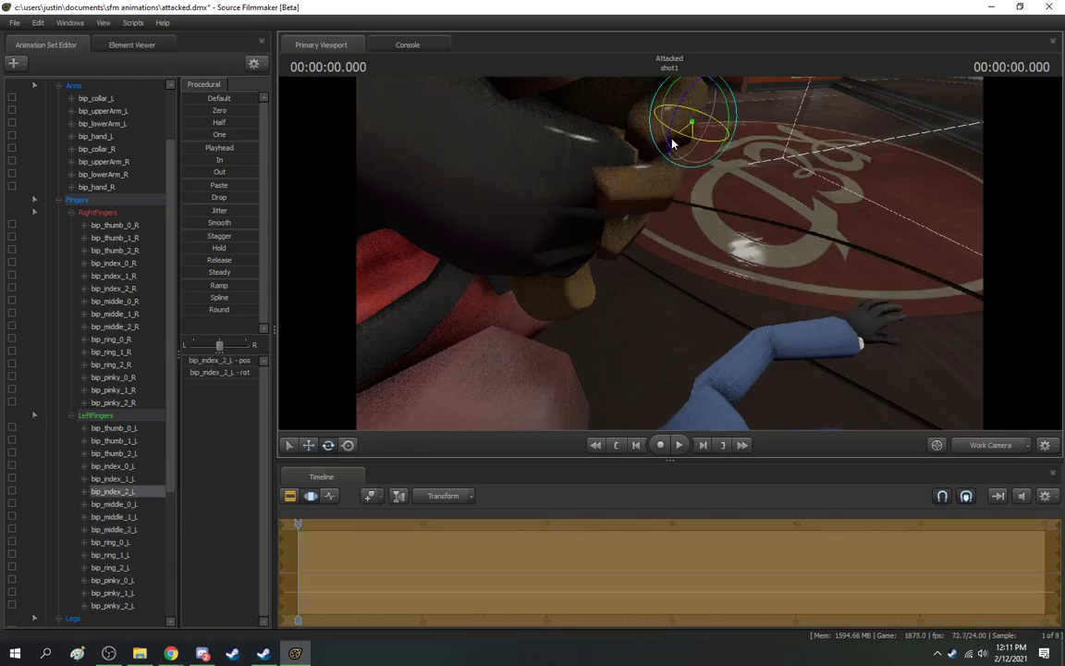
Step: Rotate bip_pinky_2_L to curl the left pinky tip further around the handle
{"action": "left_click", "coordinate": [626, 223], "text": "ctrl"}
{"action": "left_click_drag", "start_coordinate": [632, 256], "coordinate": [625, 286]}
{"action": "left_click_drag", "start_coordinate": [747, 316], "coordinate": [615, 129]}
{"action": "key", "text": "s"}
{"action": "left_click_drag", "start_coordinate": [670, 249], "coordinate": [681, 260]}
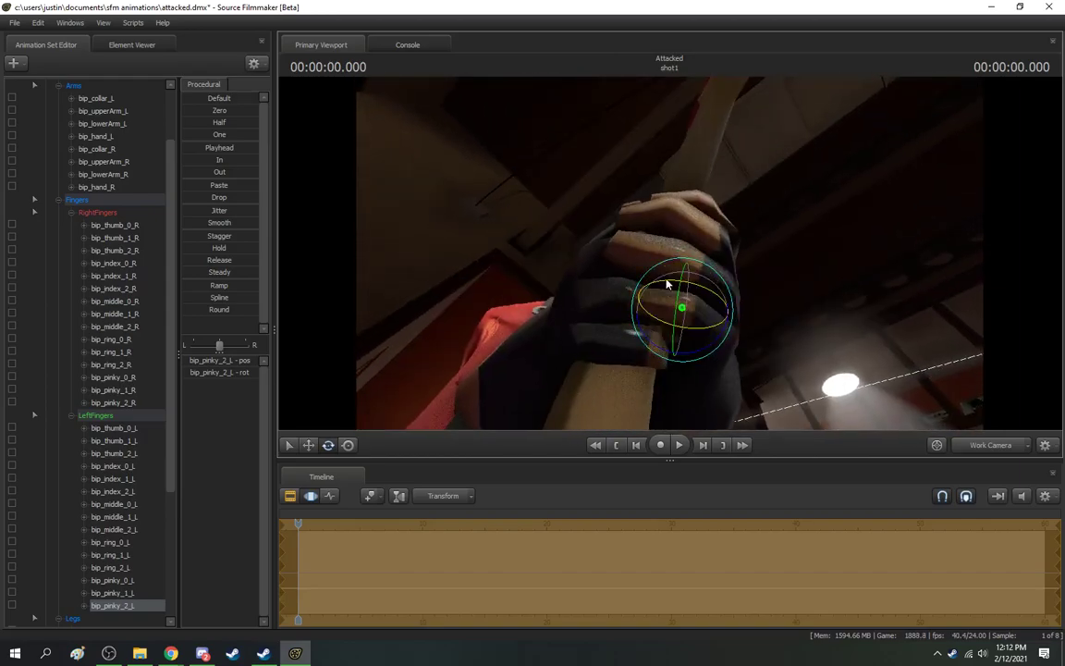
Step: Adjust the ring fingertip of the Pyro's left hand against the axe handle and clear the selection
{"action": "key", "text": "ctrl"}
{"action": "mouse_move", "coordinate": [643, 265]}
{"action": "left_mouse_down"}
{"action": "mouse_move", "coordinate": [648, 301]}
{"action": "mouse_move", "coordinate": [633, 264]}
{"action": "mouse_move", "coordinate": [651, 282]}
{"action": "left_mouse_up"}
{"action": "key", "text": "ctrl"}
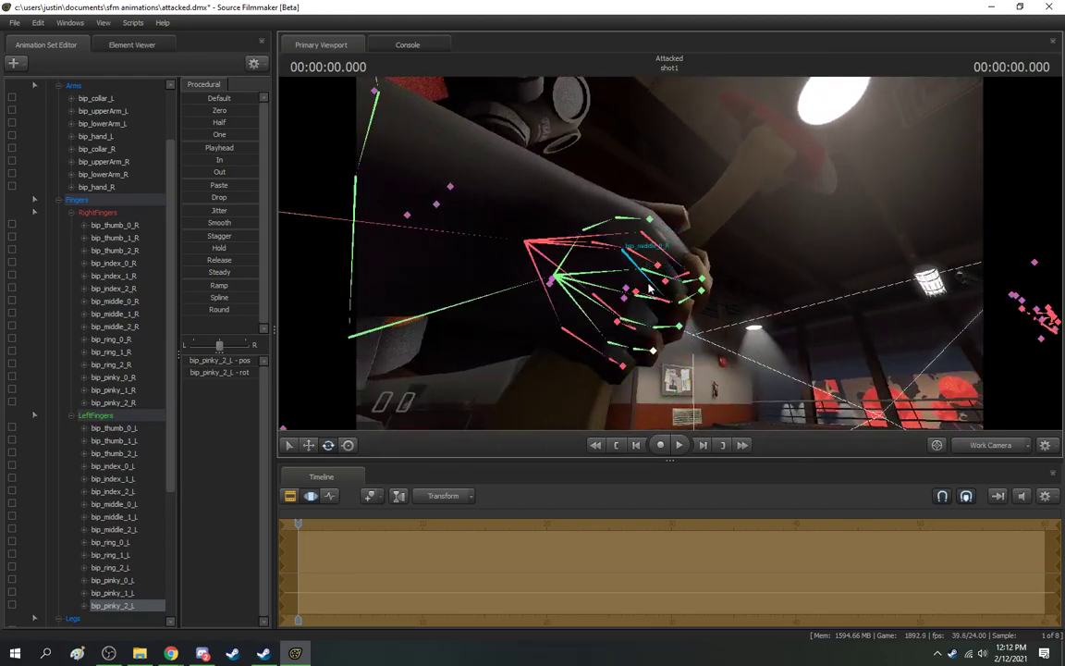
{"action": "left_click", "coordinate": [686, 330], "text": "ctrl"}
{"action": "key", "text": "w"}
{"action": "left_click_drag", "start_coordinate": [685, 330], "coordinate": [608, 310]}
{"action": "key", "text": "d"}
{"action": "left_click_drag", "start_coordinate": [682, 303], "coordinate": [194, 199]}
{"action": "left_click", "coordinate": [43, 156]}
{"action": "left_click", "coordinate": [26, 154]}
Step: Check the Pyro's two-handed axe grip in the work camera and through camera1
{"action": "left_click_drag", "start_coordinate": [444, 250], "coordinate": [388, 277]}
{"action": "key", "text": "s"}
{"action": "key", "text": "s"}
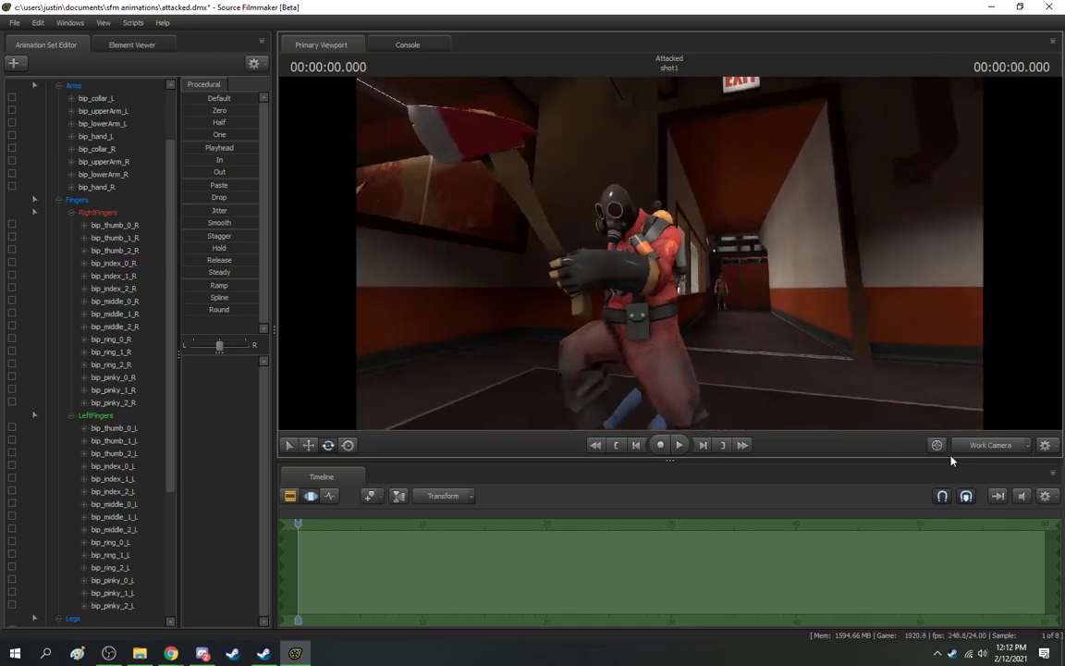
{"action": "left_click", "coordinate": [972, 448]}
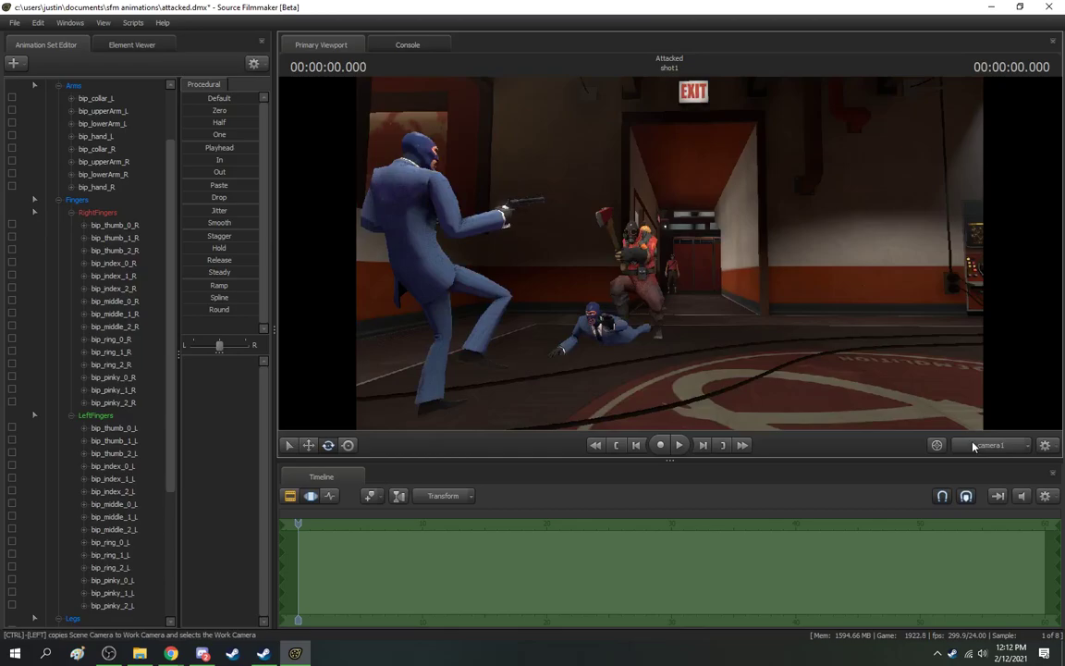
{"action": "left_click", "coordinate": [973, 446]}
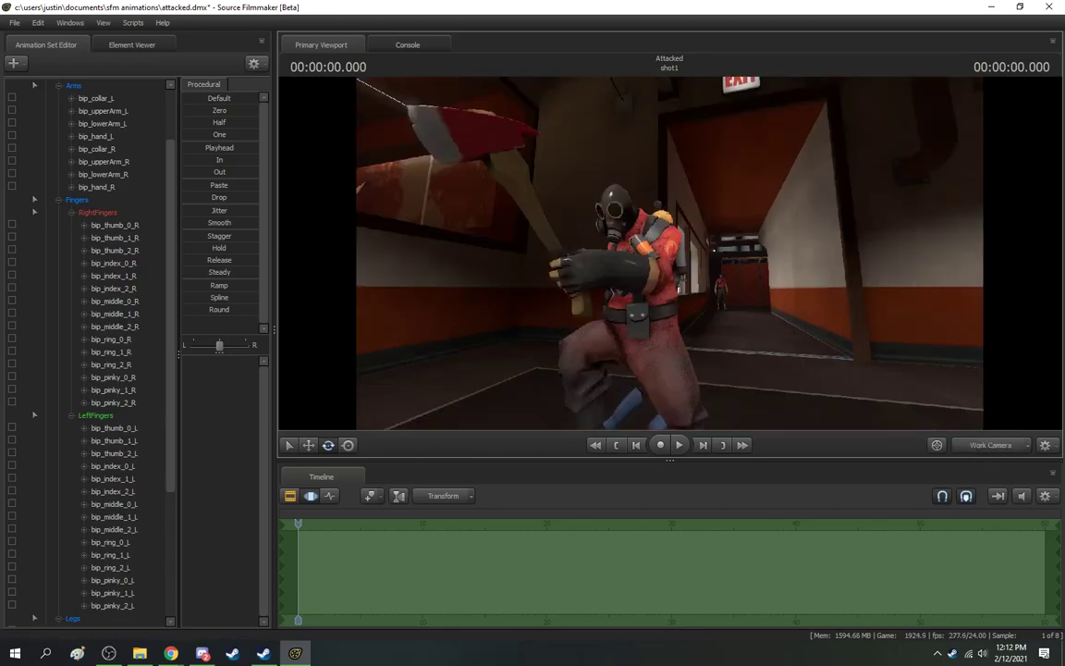
{"action": "left_click_drag", "start_coordinate": [650, 257], "coordinate": [621, 297]}
{"action": "key", "text": "s"}
Step: Reframe camera1 slightly around the Spies and the Pyro, and return to the work camera
{"action": "left_click", "coordinate": [990, 449]}
{"action": "left_click_drag", "start_coordinate": [771, 285], "coordinate": [800, 289]}
{"action": "key", "text": "s"}
{"action": "key", "text": "w"}
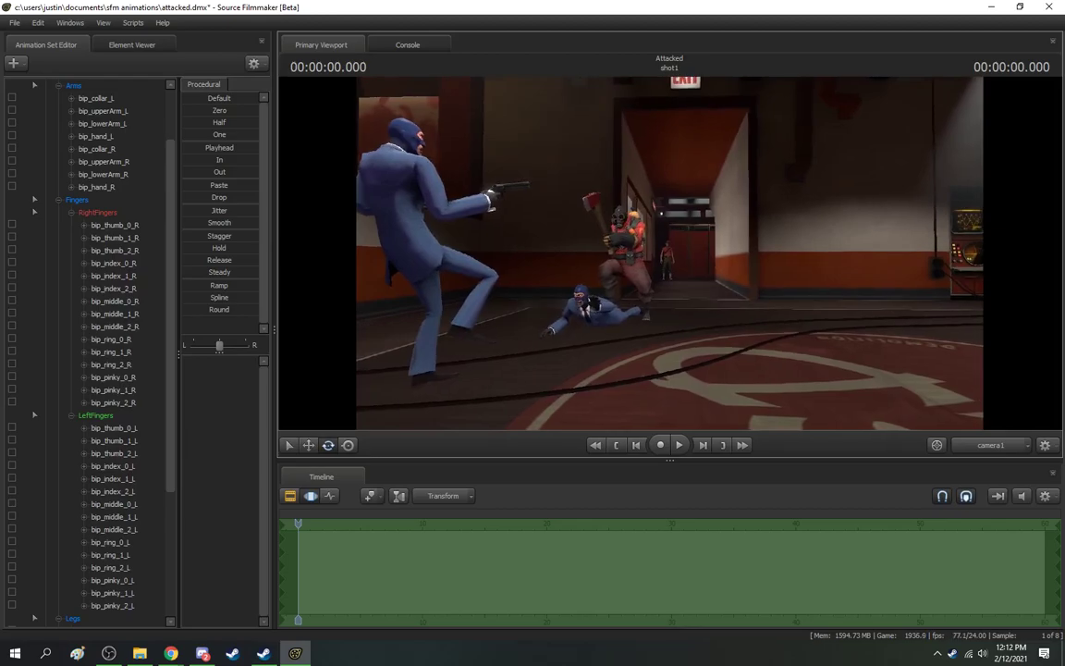
{"action": "left_click", "coordinate": [973, 448]}
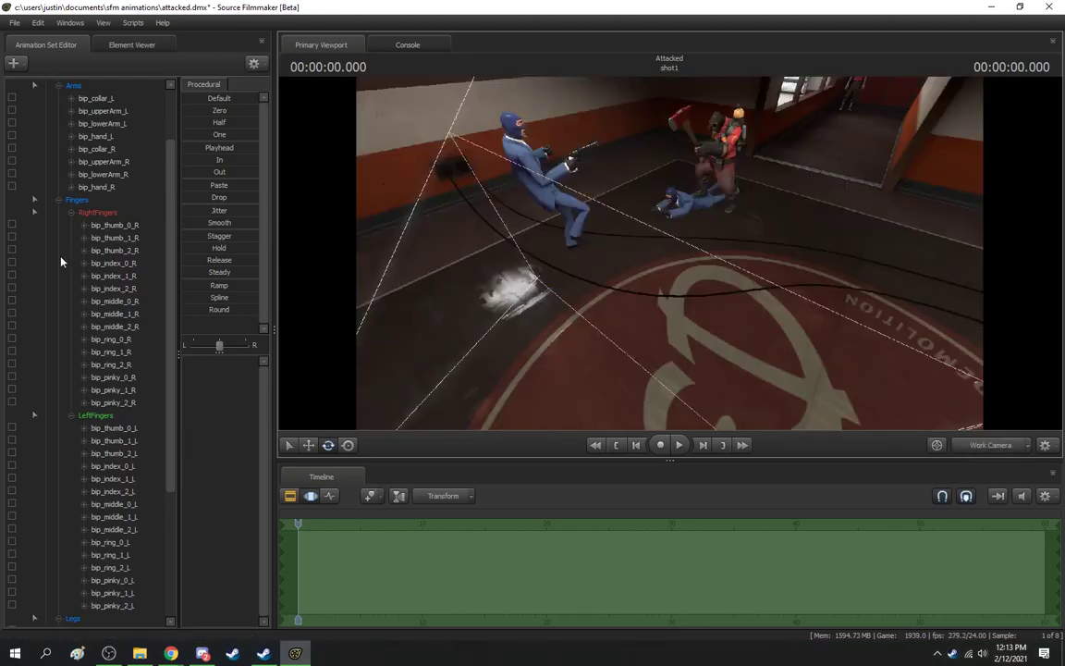
Step: Add a second Pyro model to the scene as a new animation set
{"action": "left_click", "coordinate": [12, 62]}
{"action": "left_click", "coordinate": [129, 103]}
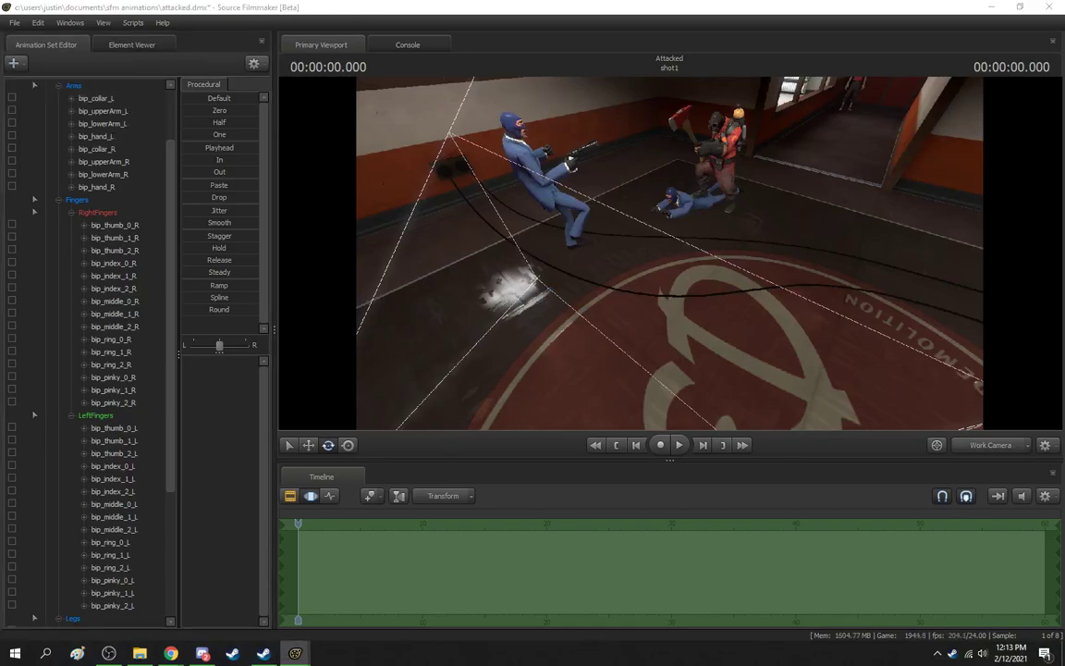
{"action": "left_click_drag", "start_coordinate": [671, 256], "coordinate": [671, 258]}
{"action": "key", "text": "s"}
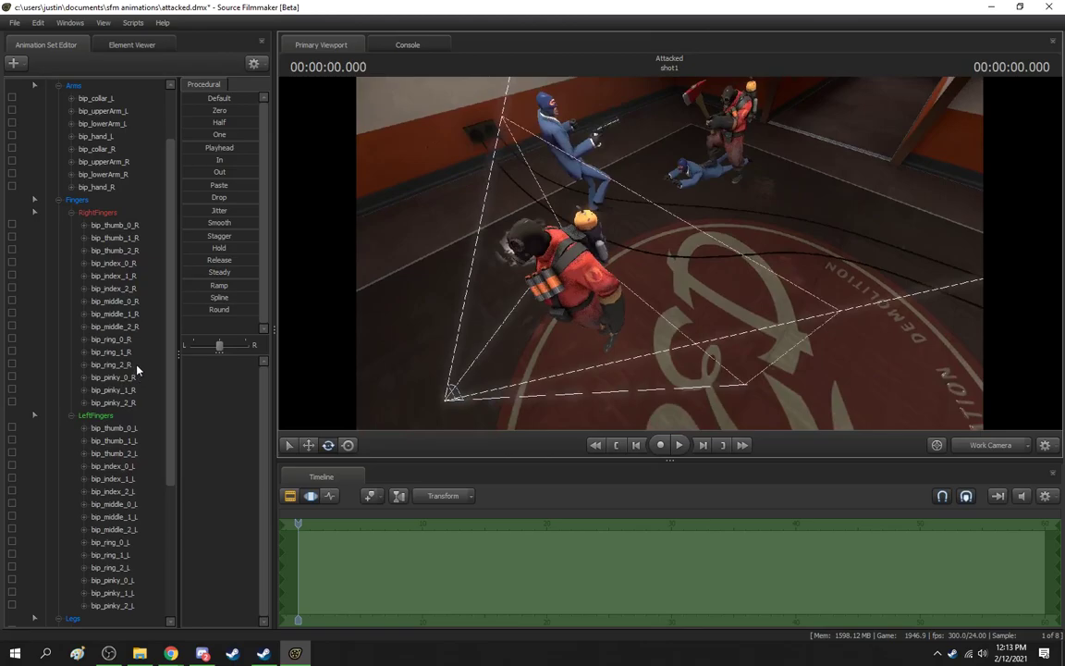
Step: Collapse pyro1's finger and arm groups and its whole control tree in the animation set list
{"action": "left_click", "coordinate": [71, 214]}
{"action": "left_click", "coordinate": [59, 201]}
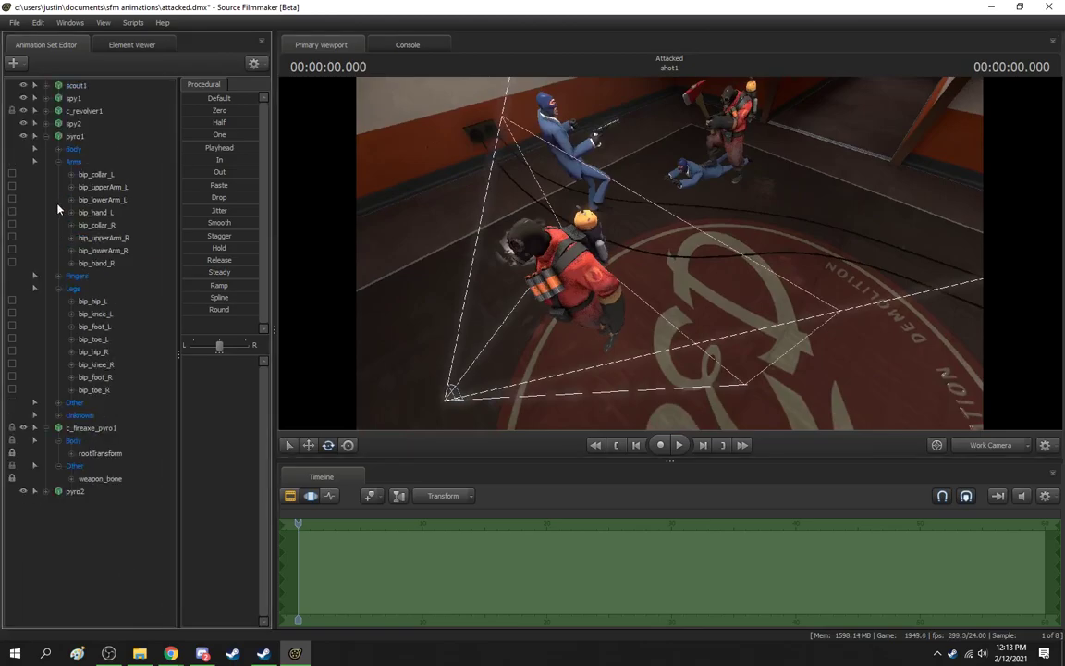
{"action": "left_click", "coordinate": [58, 163]}
{"action": "left_click", "coordinate": [48, 138]}
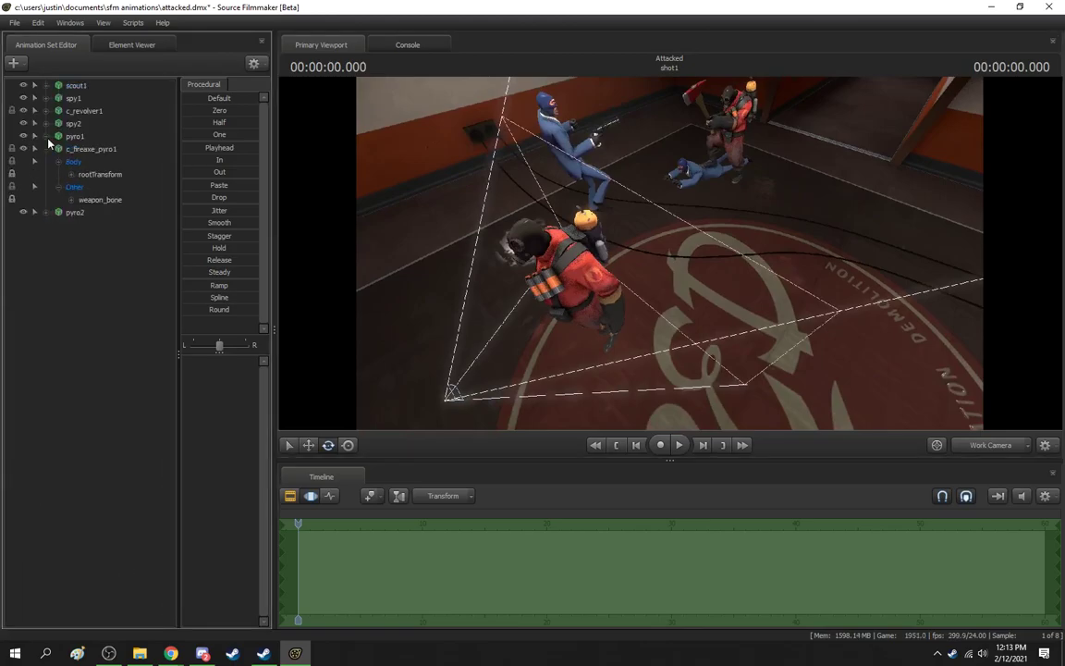
Step: Collapse the fire axe's control groups and move pyro2 across the room to the hallway doorway behind the first Pyro
{"action": "left_click", "coordinate": [60, 187]}
{"action": "left_click", "coordinate": [59, 163]}
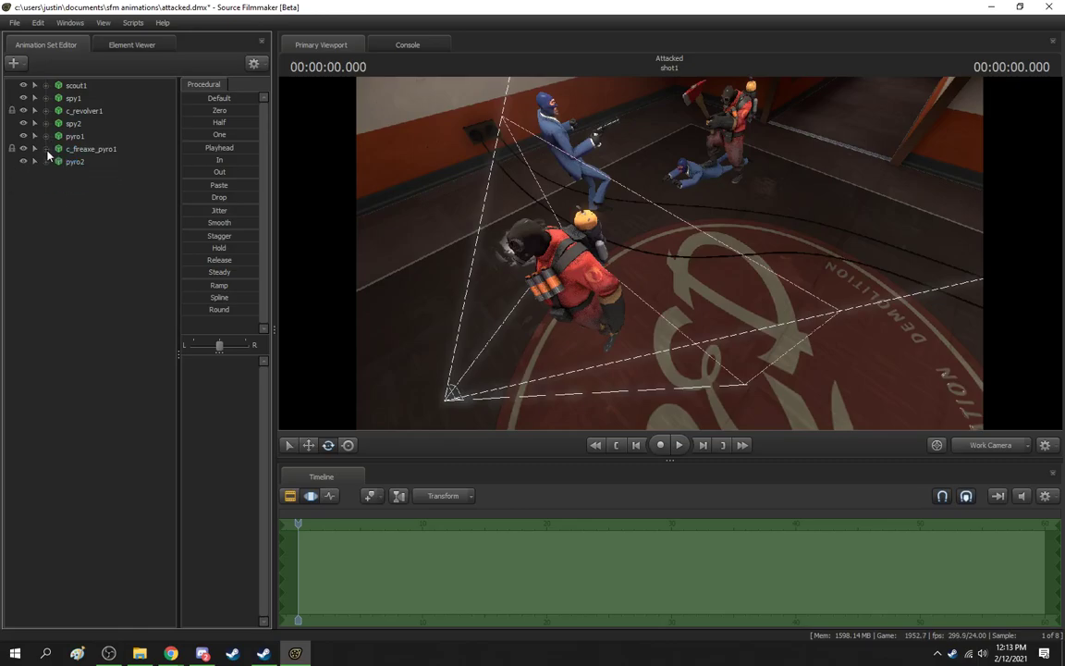
{"action": "left_click", "coordinate": [76, 162]}
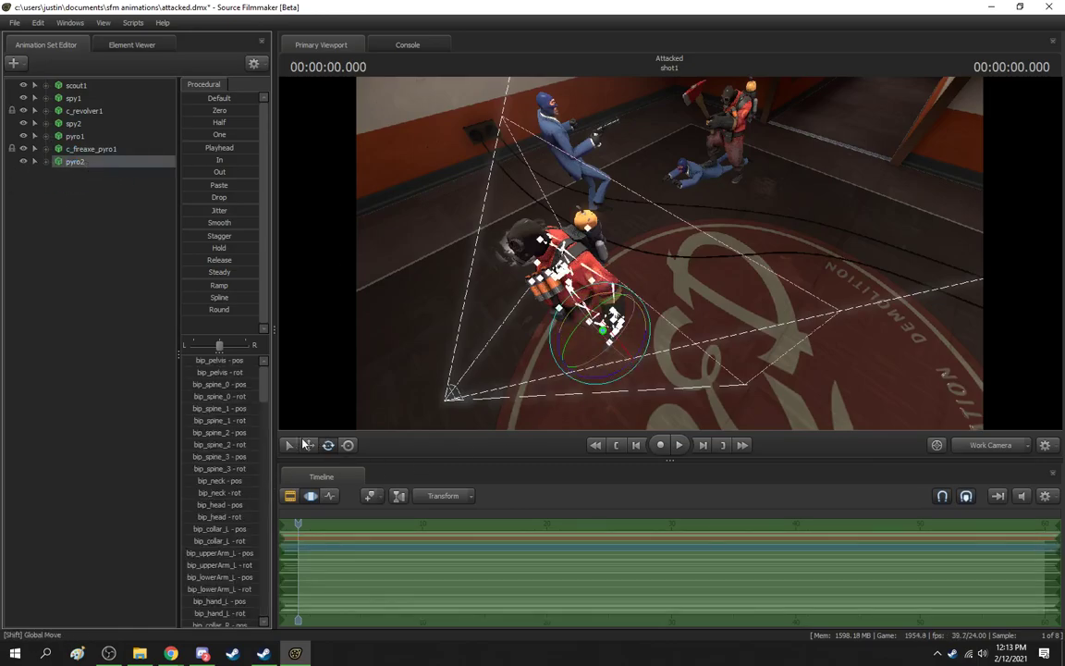
{"action": "left_click", "coordinate": [307, 445]}
{"action": "left_click_drag", "start_coordinate": [636, 302], "coordinate": [895, 185]}
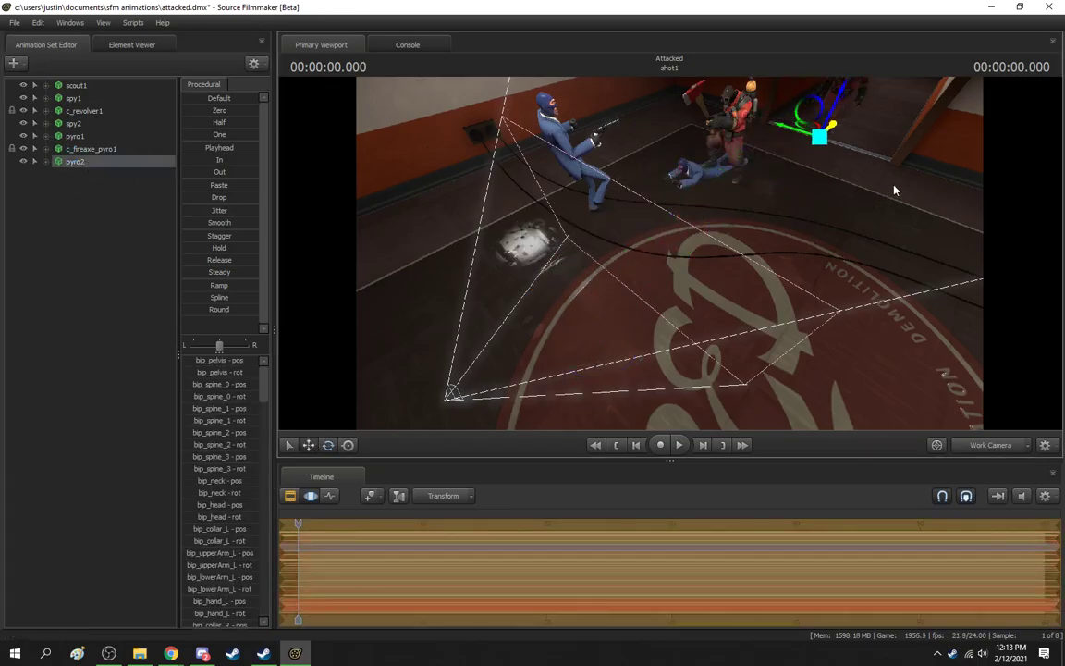
{"action": "left_click_drag", "start_coordinate": [794, 135], "coordinate": [885, 167]}
{"action": "key", "text": "w"}
{"action": "left_click_drag", "start_coordinate": [892, 220], "coordinate": [696, 280]}
{"action": "left_click_drag", "start_coordinate": [696, 280], "coordinate": [67, 245]}
{"action": "key", "text": "d"}
{"action": "left_click", "coordinate": [67, 245]}
Step: Add the Flame Thrower from the primary weapons to pyro2 as a Team Fortress item
{"action": "right_click", "coordinate": [108, 154]}
{"action": "right_click", "coordinate": [88, 158]}
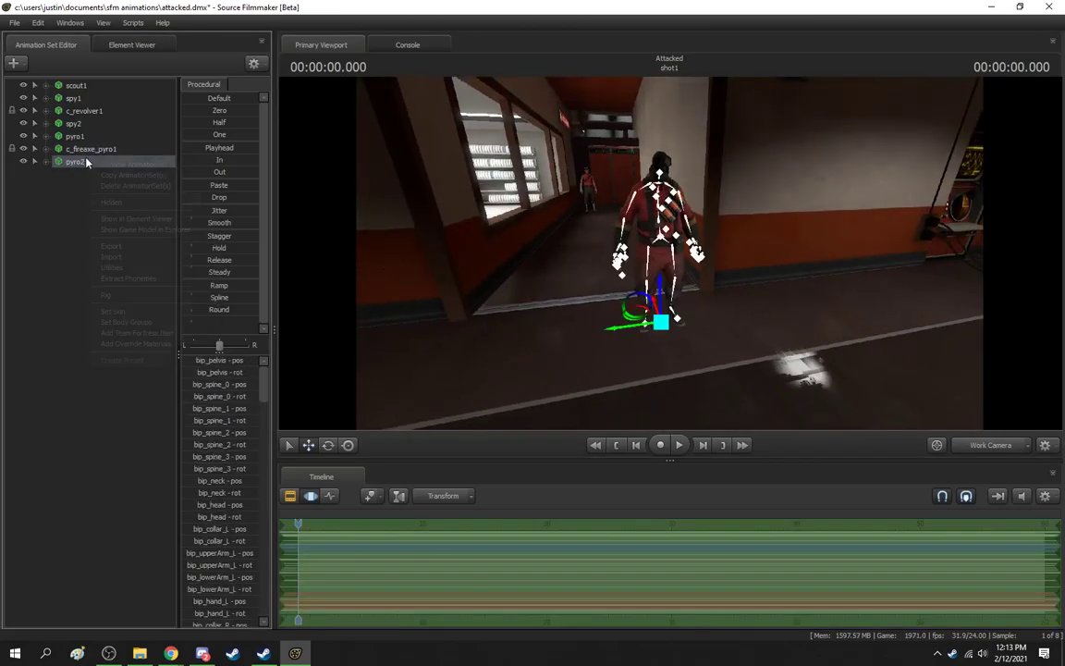
{"action": "left_click", "coordinate": [157, 335]}
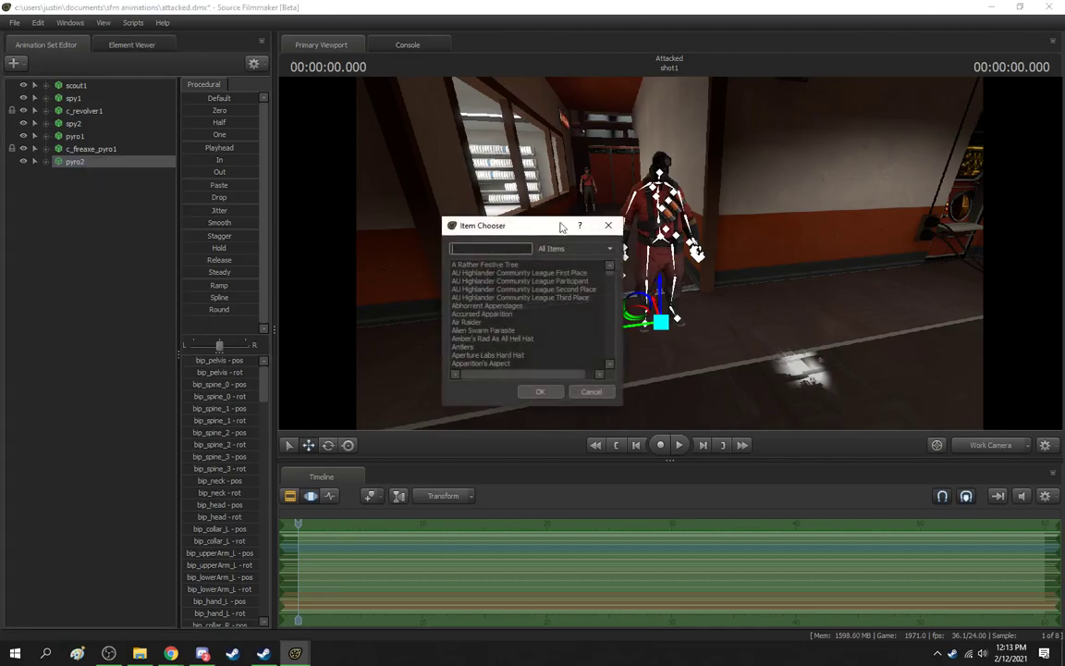
{"action": "left_click", "coordinate": [559, 250]}
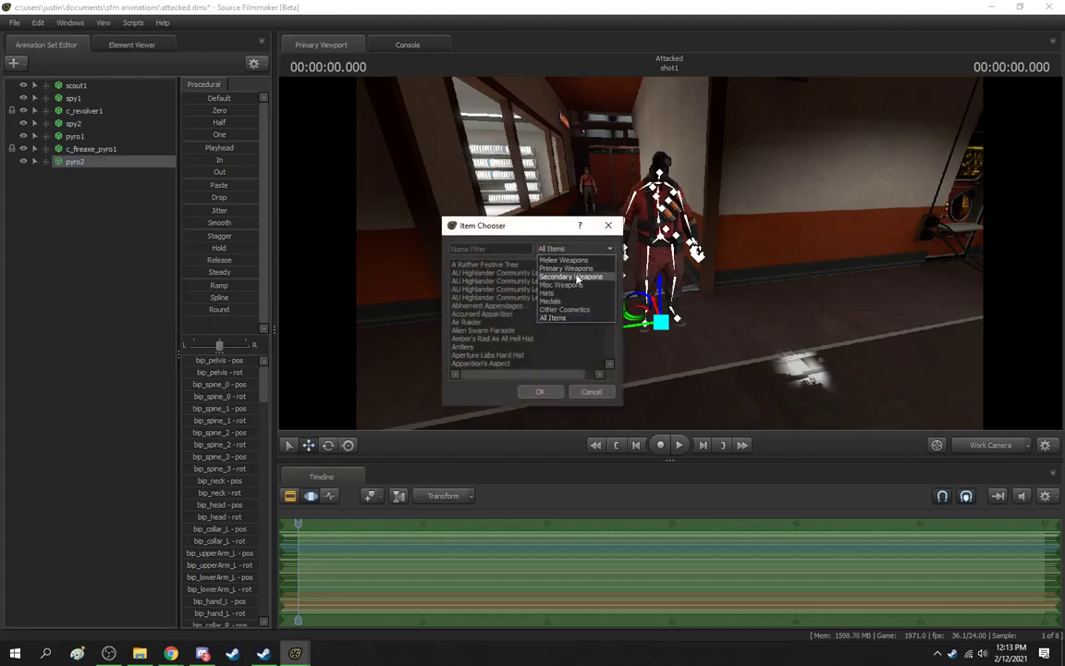
{"action": "left_click", "coordinate": [566, 268]}
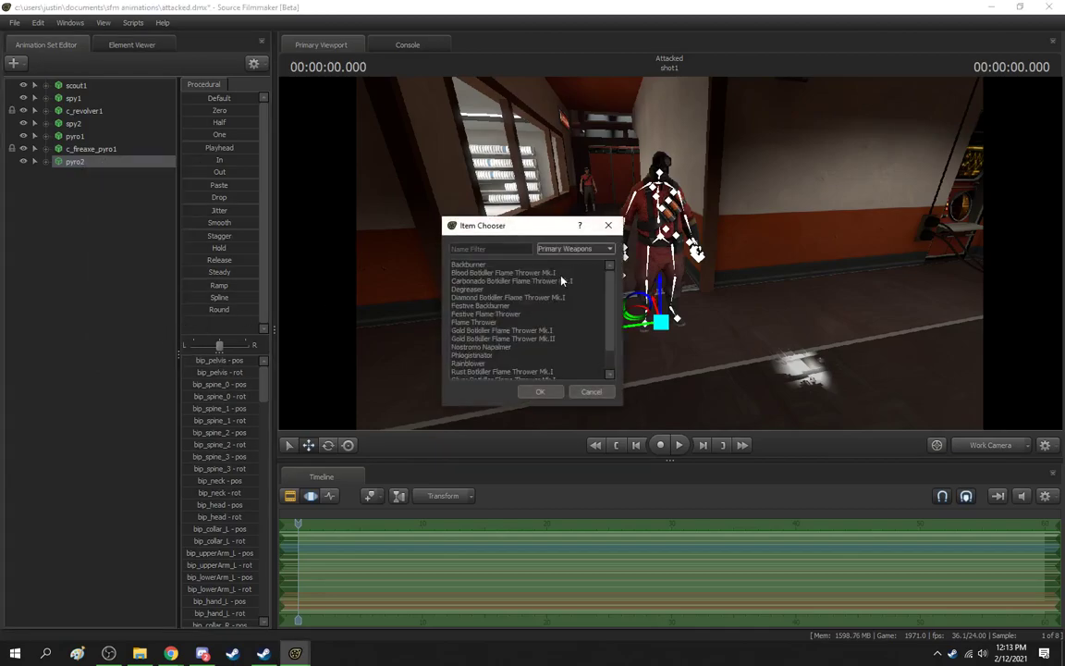
{"action": "left_click", "coordinate": [497, 322]}
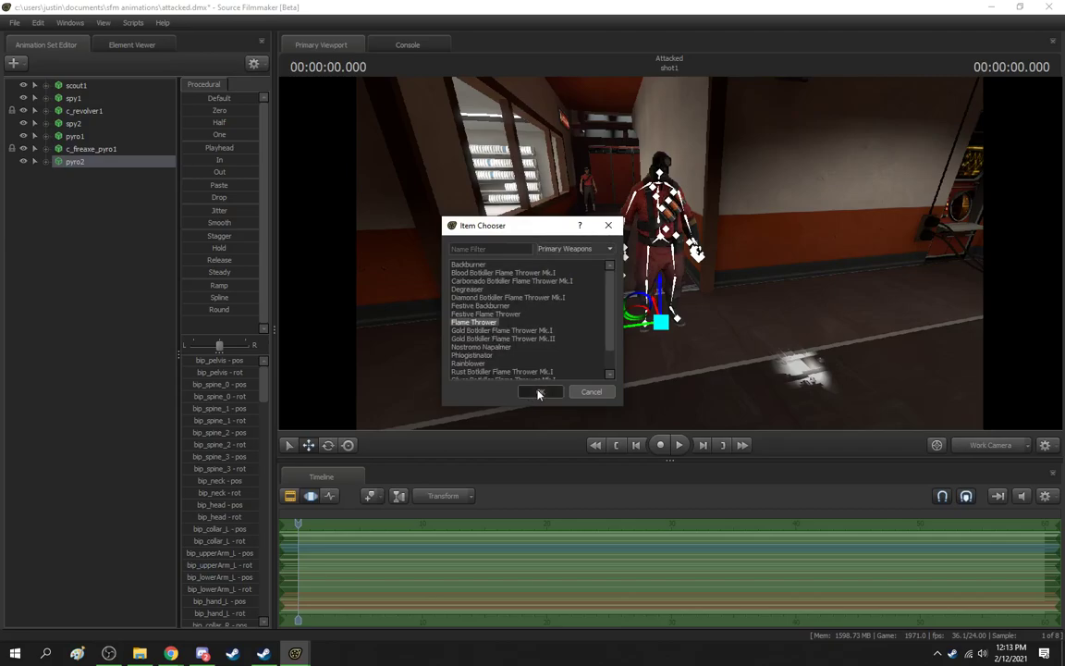
{"action": "left_click", "coordinate": [540, 392]}
Step: Start a sequence import for pyro2 and preview the primary_fire sequence
{"action": "right_click", "coordinate": [95, 162]}
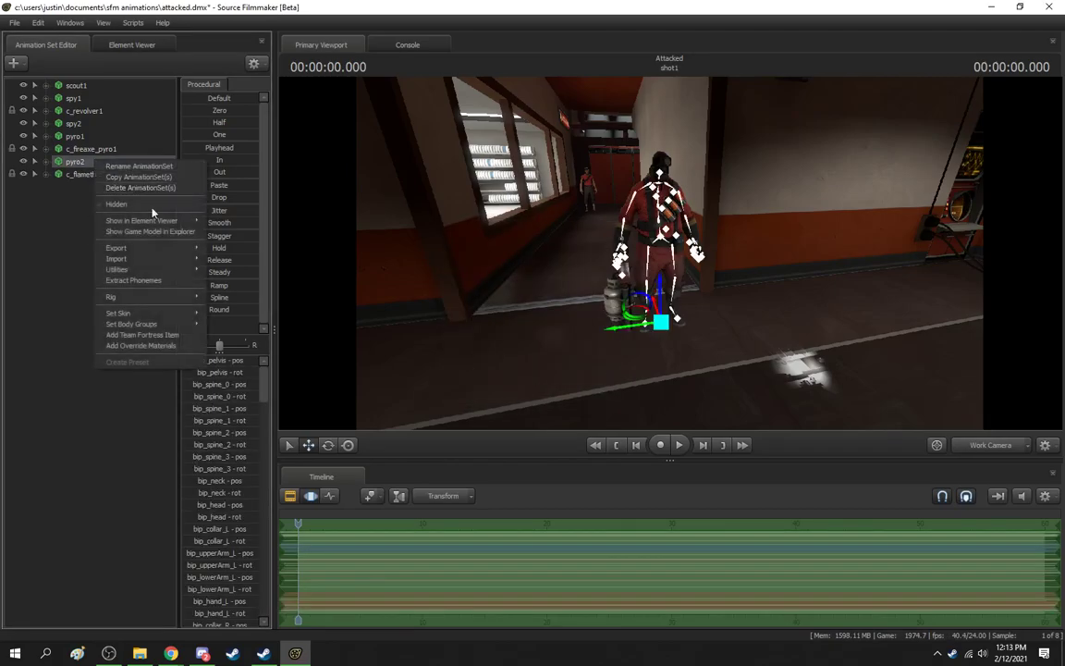
{"action": "mouse_move", "coordinate": [153, 259]}
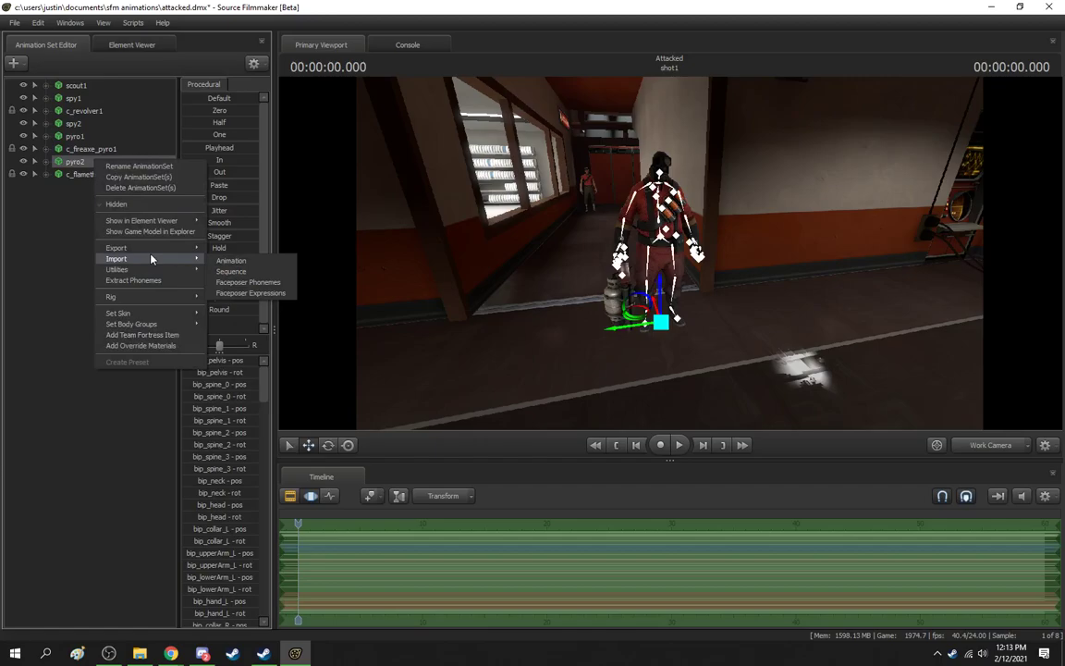
{"action": "left_click", "coordinate": [236, 274]}
{"action": "left_click", "coordinate": [793, 347]}
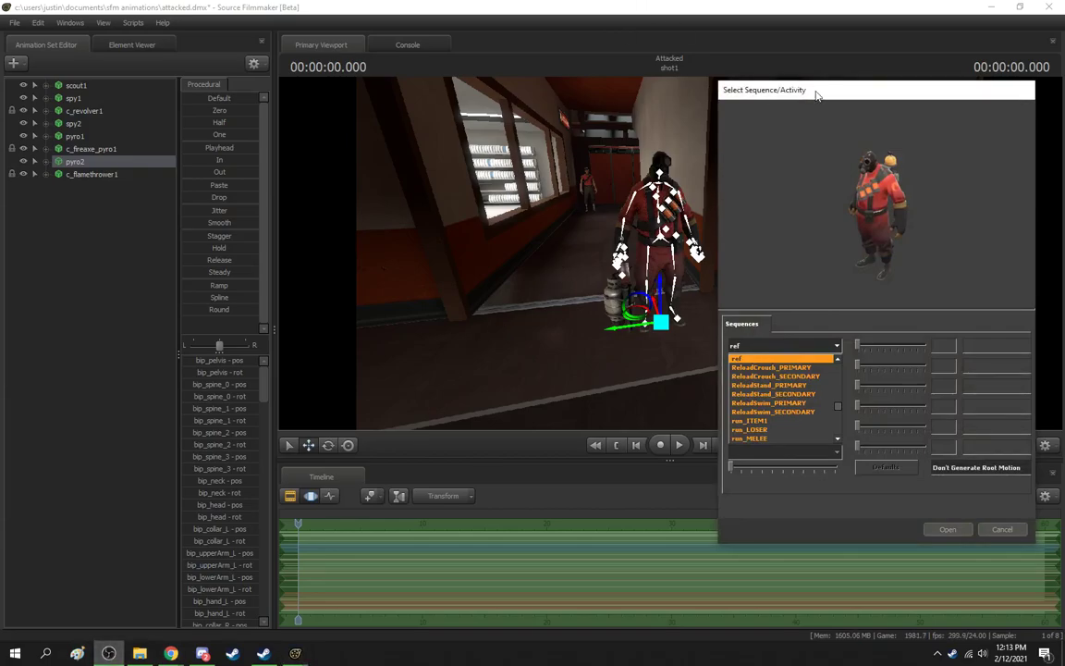
{"action": "left_click_drag", "start_coordinate": [817, 95], "coordinate": [800, 89]}
{"action": "scroll", "coordinate": [789, 375], "scroll_direction": "up", "scroll_amount": 10}
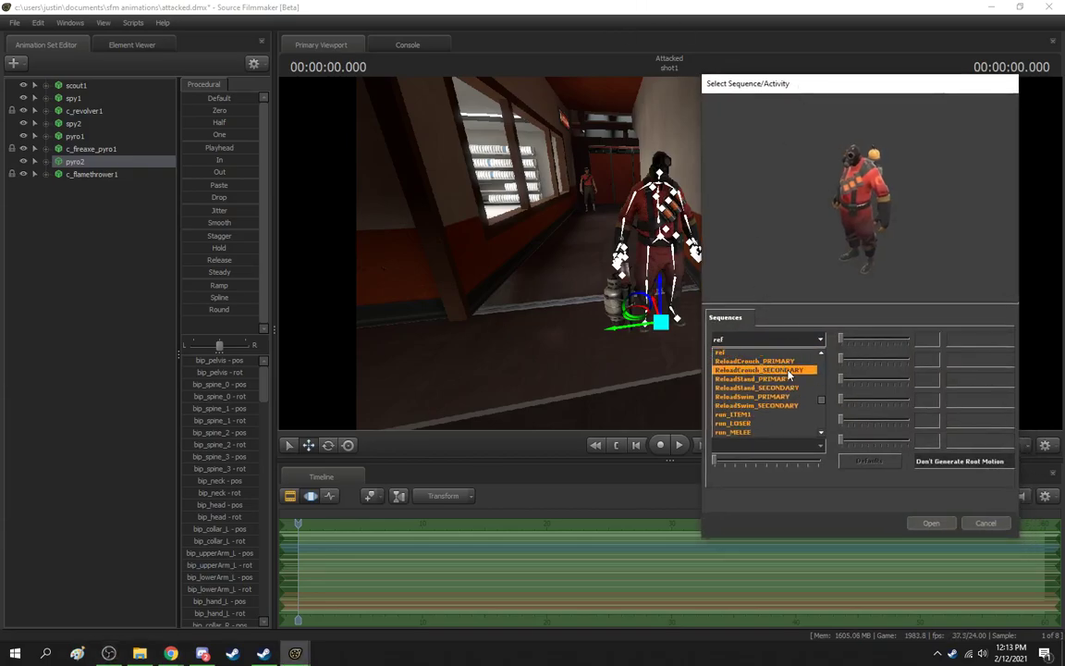
{"action": "scroll", "coordinate": [787, 385], "scroll_direction": "up", "scroll_amount": 1}
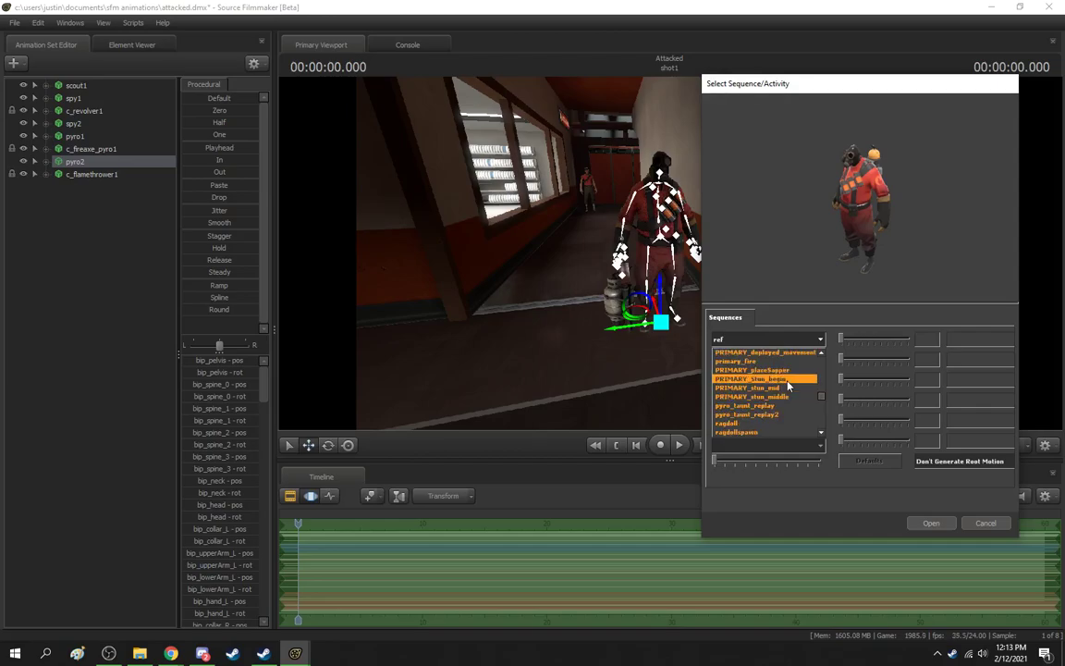
{"action": "left_click", "coordinate": [782, 362]}
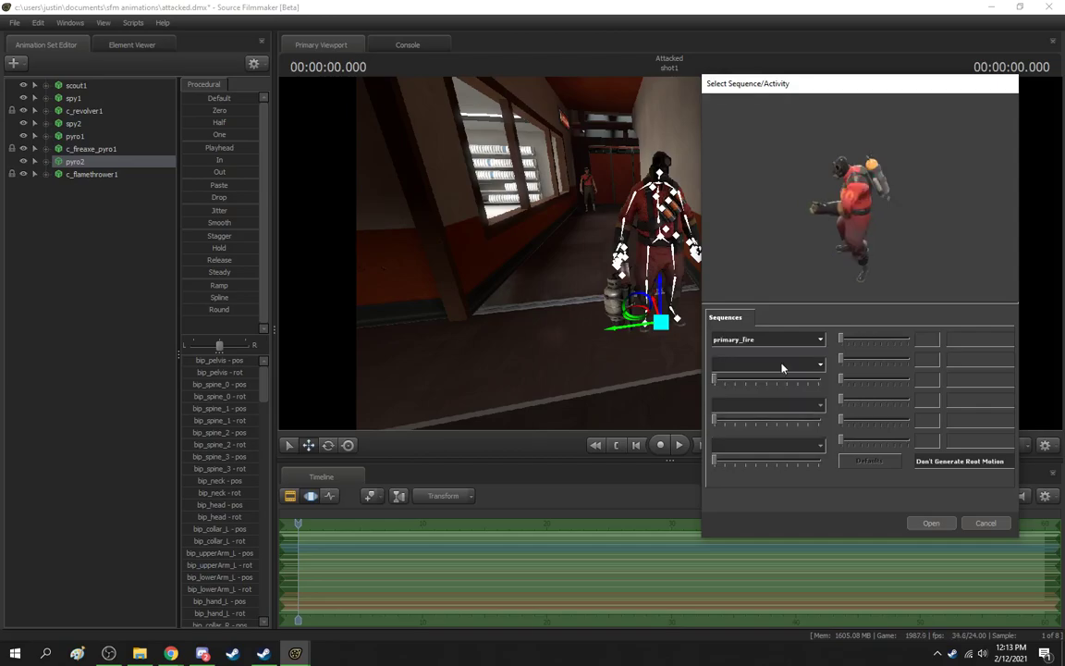
Step: Look through pyro2's available sequences, from the taunts back to the attack sequences, for a suitable flamethrower pose
{"action": "left_click", "coordinate": [774, 340]}
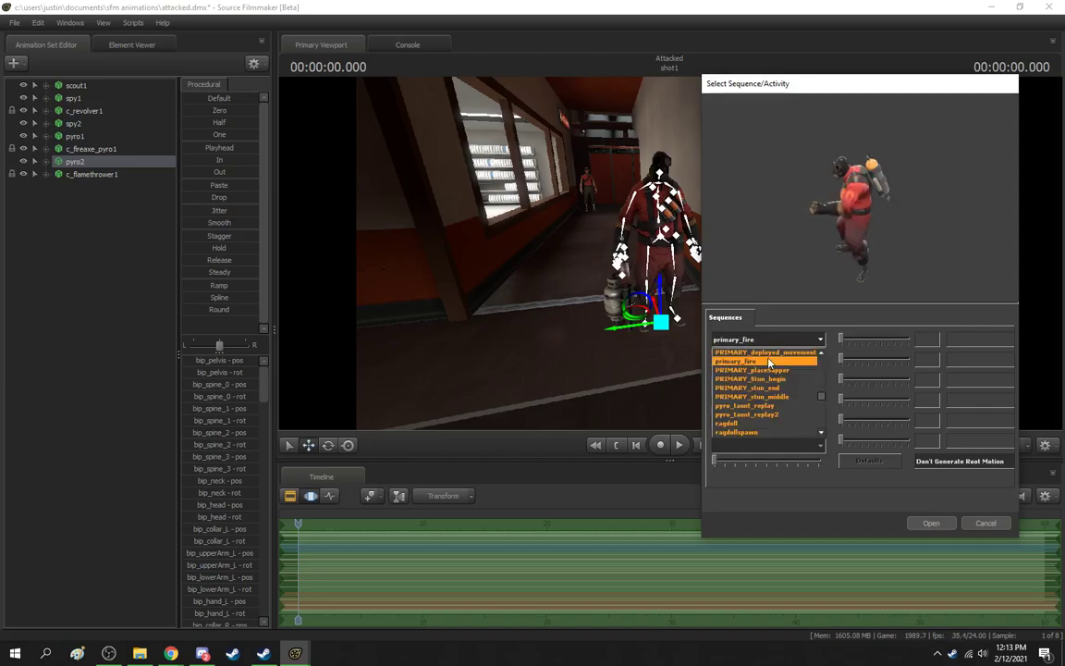
{"action": "scroll", "coordinate": [767, 385], "scroll_direction": "down", "scroll_amount": 8}
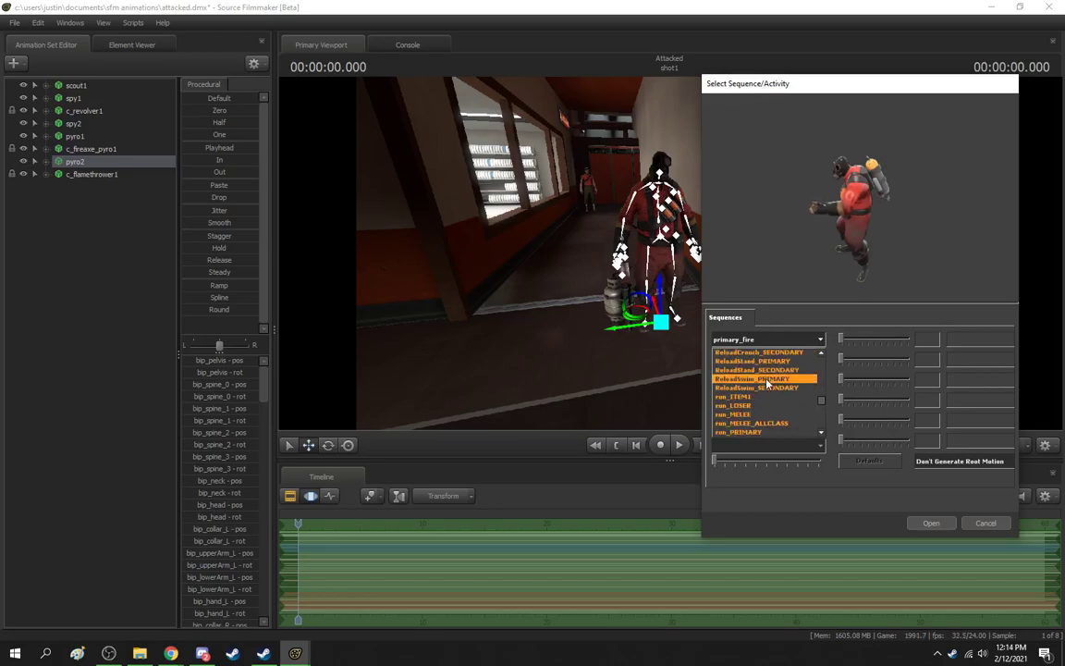
{"action": "scroll", "coordinate": [767, 385], "scroll_direction": "down", "scroll_amount": 5}
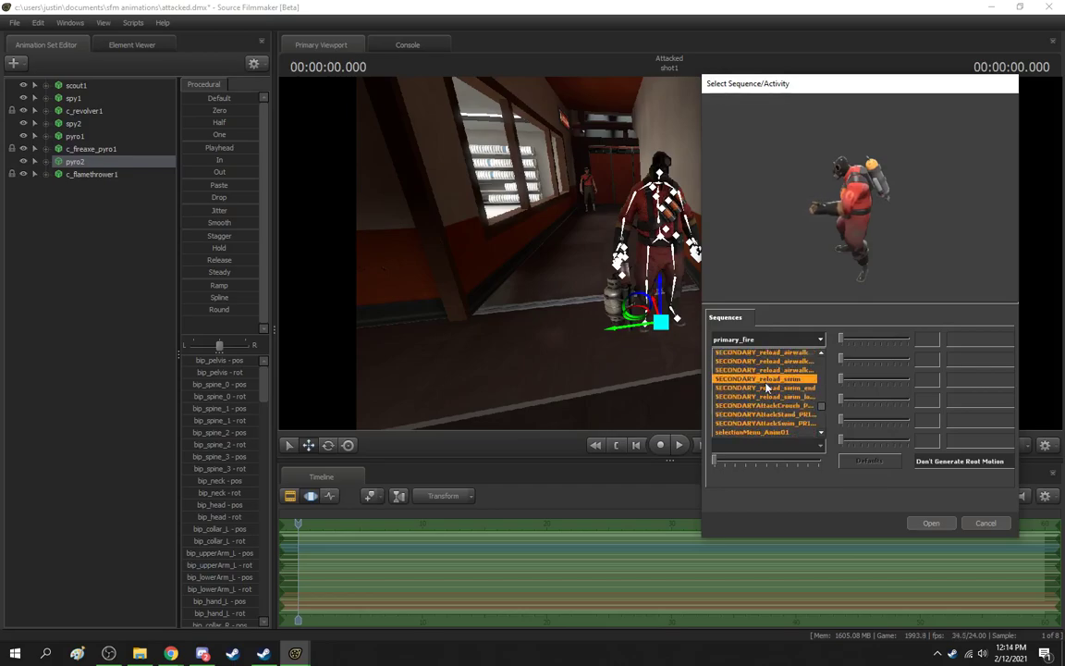
{"action": "scroll", "coordinate": [766, 386], "scroll_direction": "down", "scroll_amount": 6}
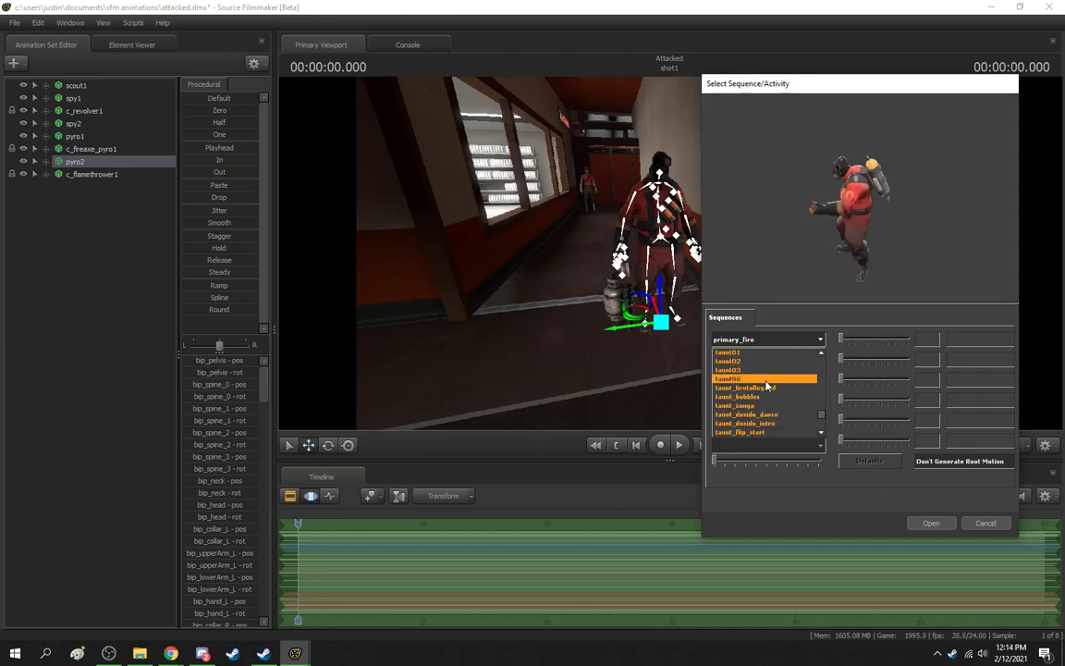
{"action": "scroll", "coordinate": [764, 386], "scroll_direction": "down", "scroll_amount": 3}
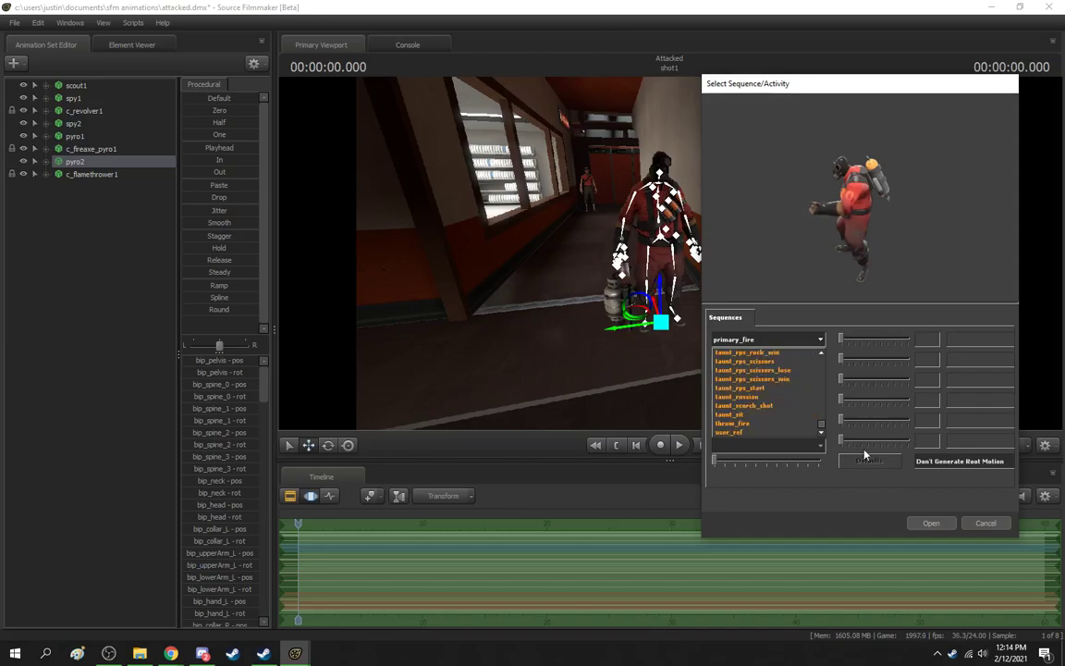
{"action": "left_click_drag", "start_coordinate": [822, 427], "coordinate": [821, 402]}
{"action": "scroll", "coordinate": [796, 413], "scroll_direction": "up", "scroll_amount": 12}
{"action": "scroll", "coordinate": [796, 413], "scroll_direction": "down", "scroll_amount": 1}
{"action": "scroll", "coordinate": [796, 414], "scroll_direction": "up", "scroll_amount": 4}
{"action": "scroll", "coordinate": [795, 414], "scroll_direction": "up", "scroll_amount": 5}
{"action": "scroll", "coordinate": [795, 414], "scroll_direction": "up", "scroll_amount": 6}
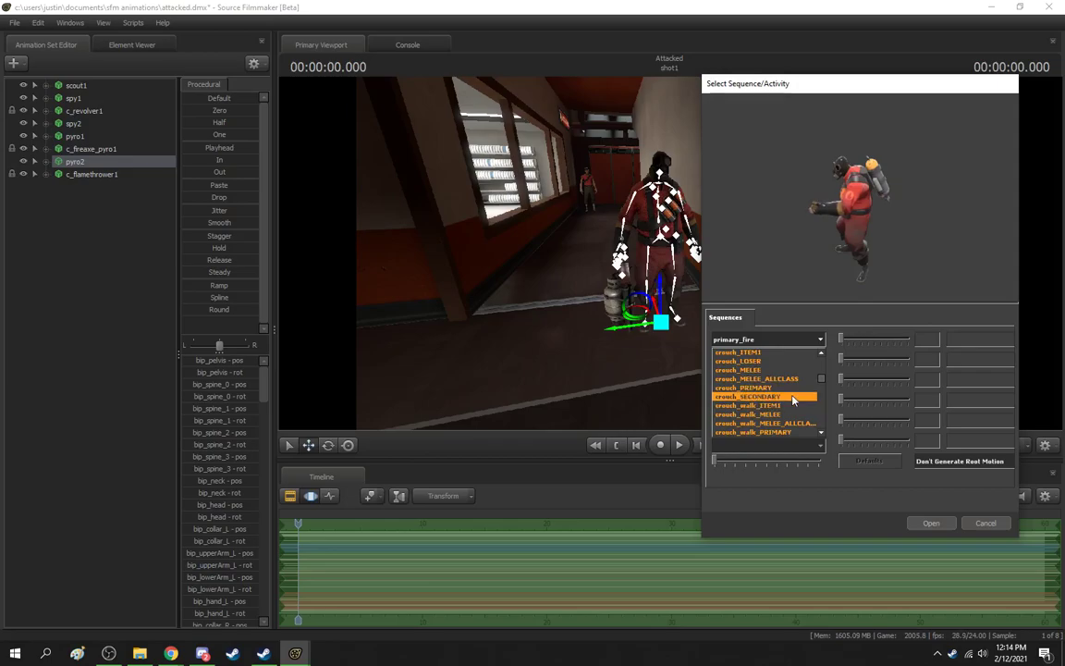
{"action": "scroll", "coordinate": [795, 393], "scroll_direction": "up", "scroll_amount": 5}
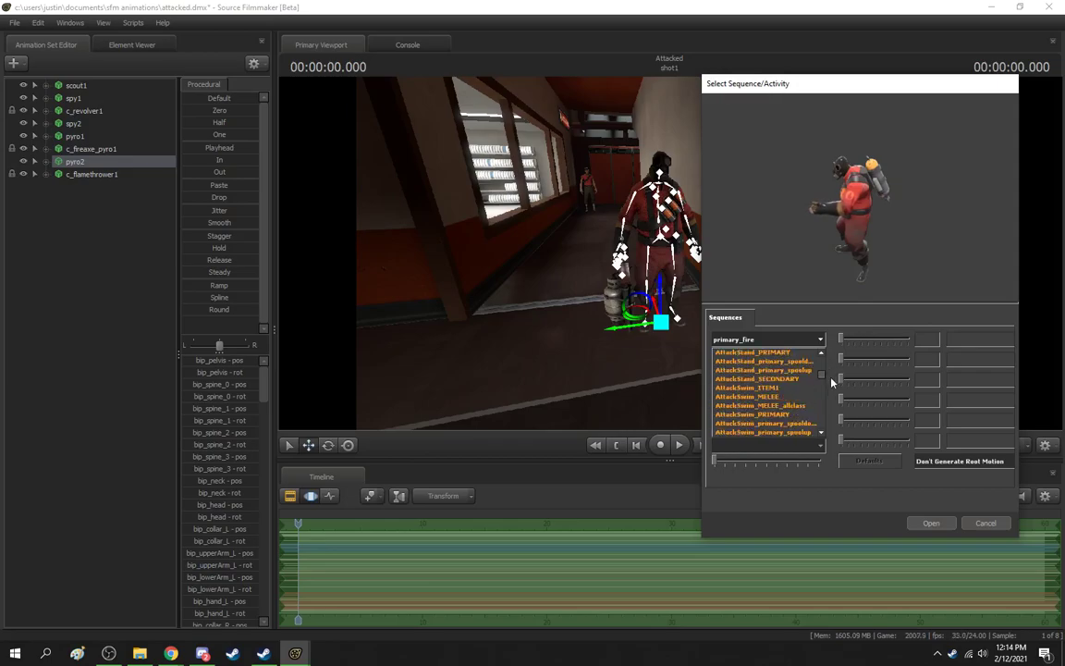
Step: Import the run_PRIMARY sequence onto pyro2 with move_x set to 1.00
{"action": "left_click_drag", "start_coordinate": [823, 377], "coordinate": [817, 417]}
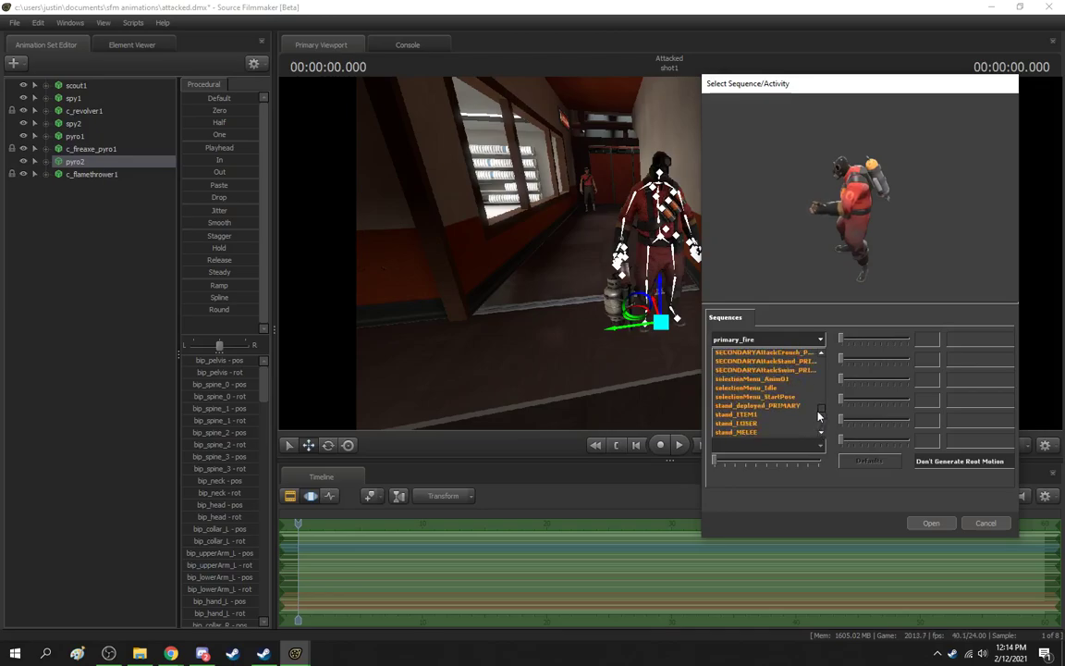
{"action": "scroll", "coordinate": [795, 407], "scroll_direction": "down", "scroll_amount": 3}
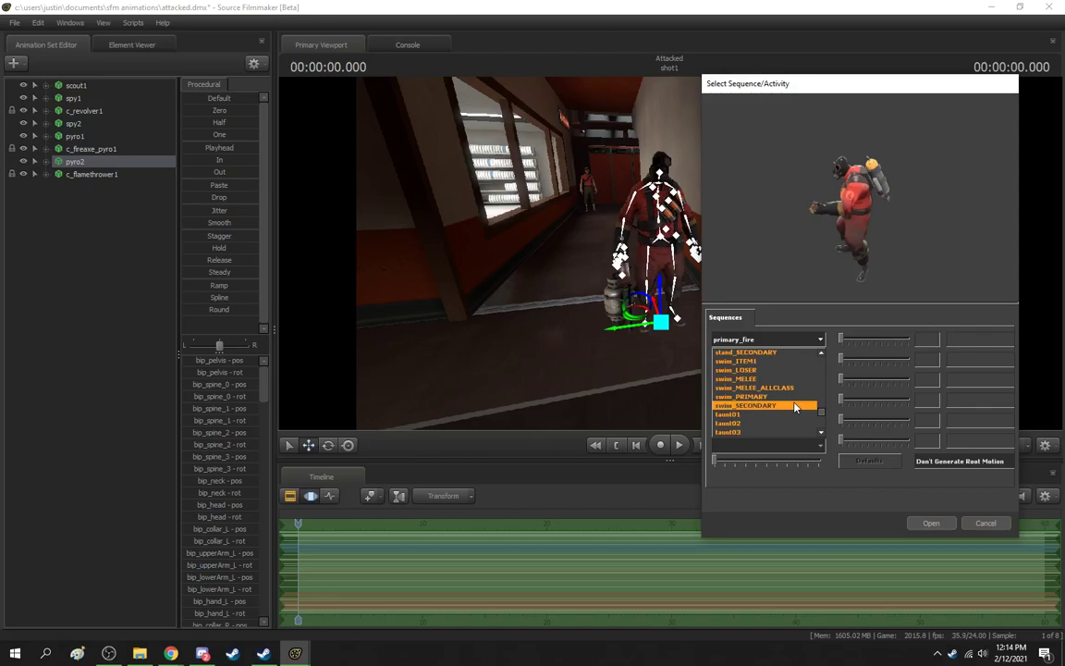
{"action": "scroll", "coordinate": [795, 407], "scroll_direction": "up", "scroll_amount": 5}
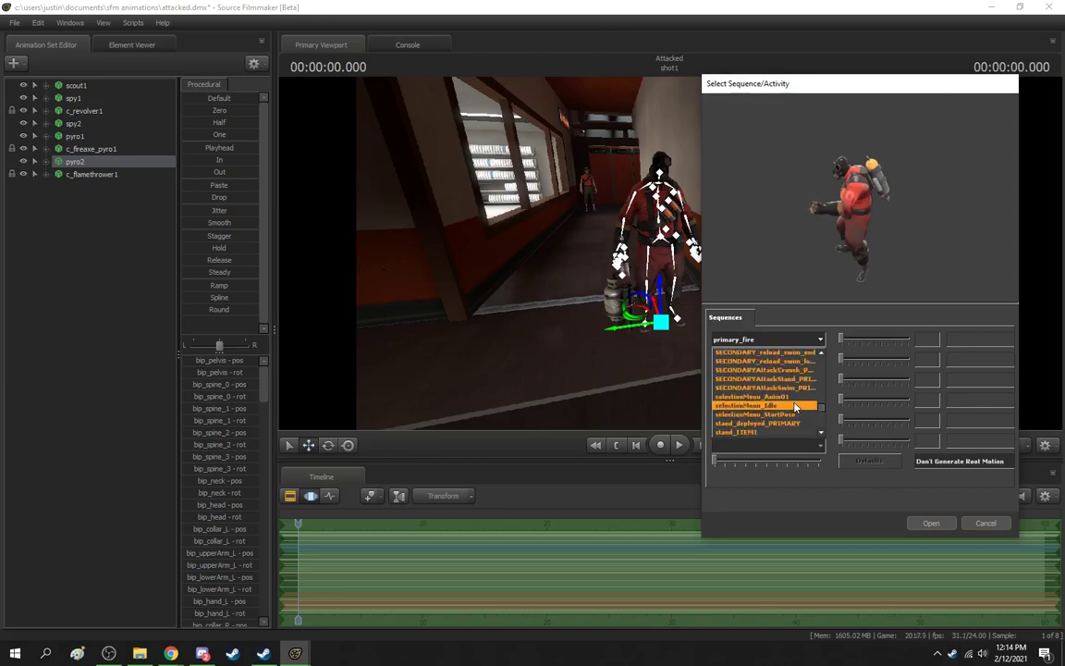
{"action": "scroll", "coordinate": [795, 411], "scroll_direction": "up", "scroll_amount": 2}
{"action": "scroll", "coordinate": [794, 411], "scroll_direction": "up", "scroll_amount": 1}
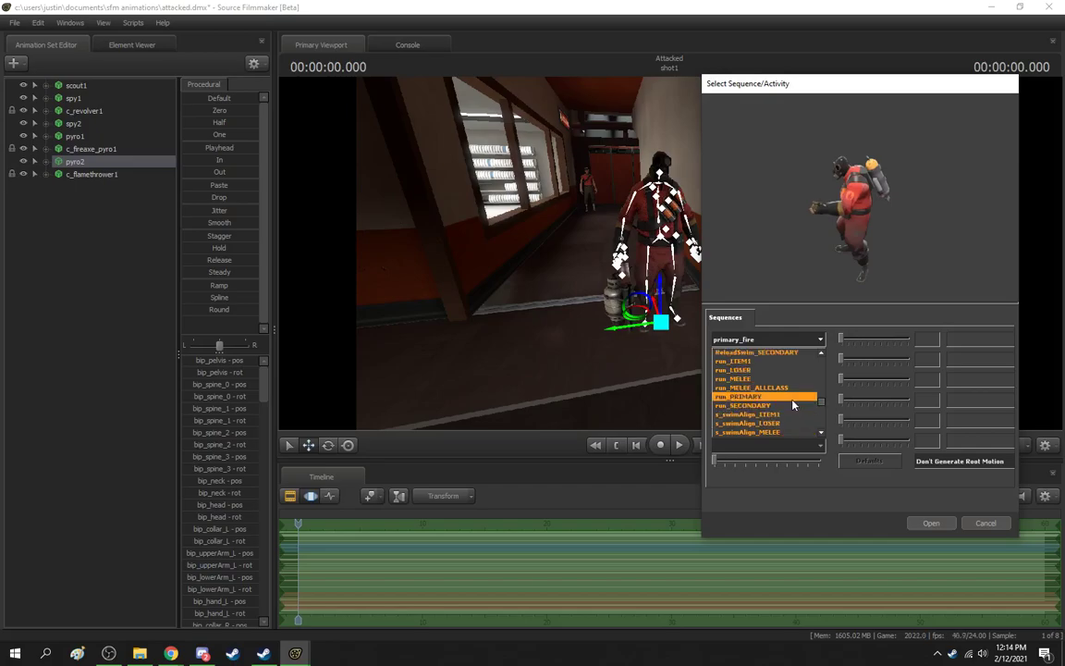
{"action": "left_click", "coordinate": [786, 396]}
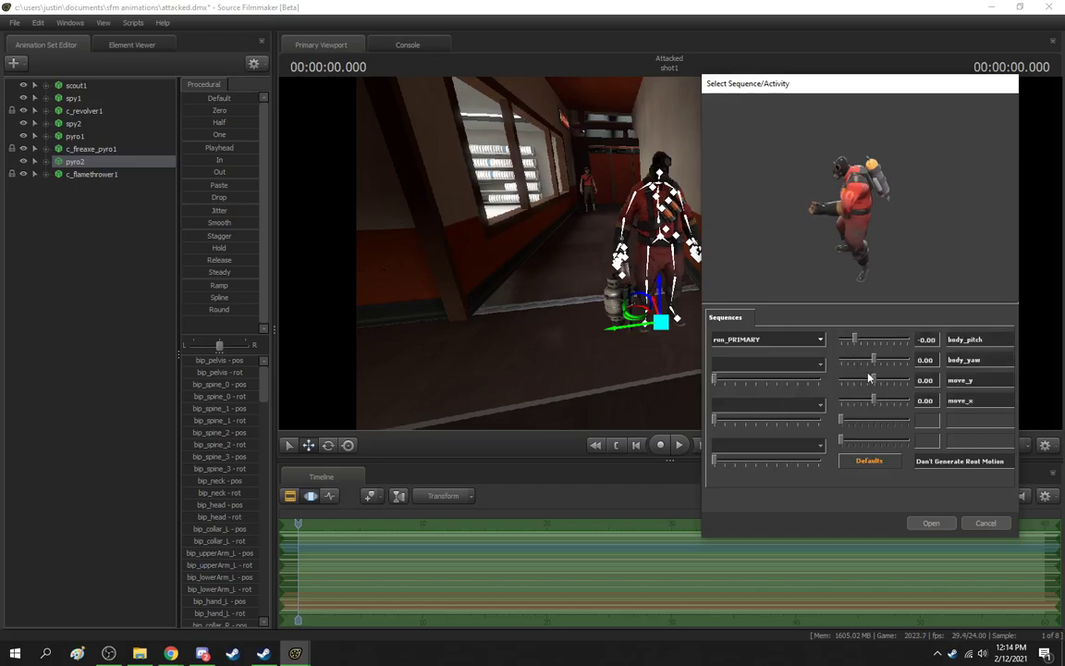
{"action": "left_click_drag", "start_coordinate": [874, 400], "coordinate": [893, 407]}
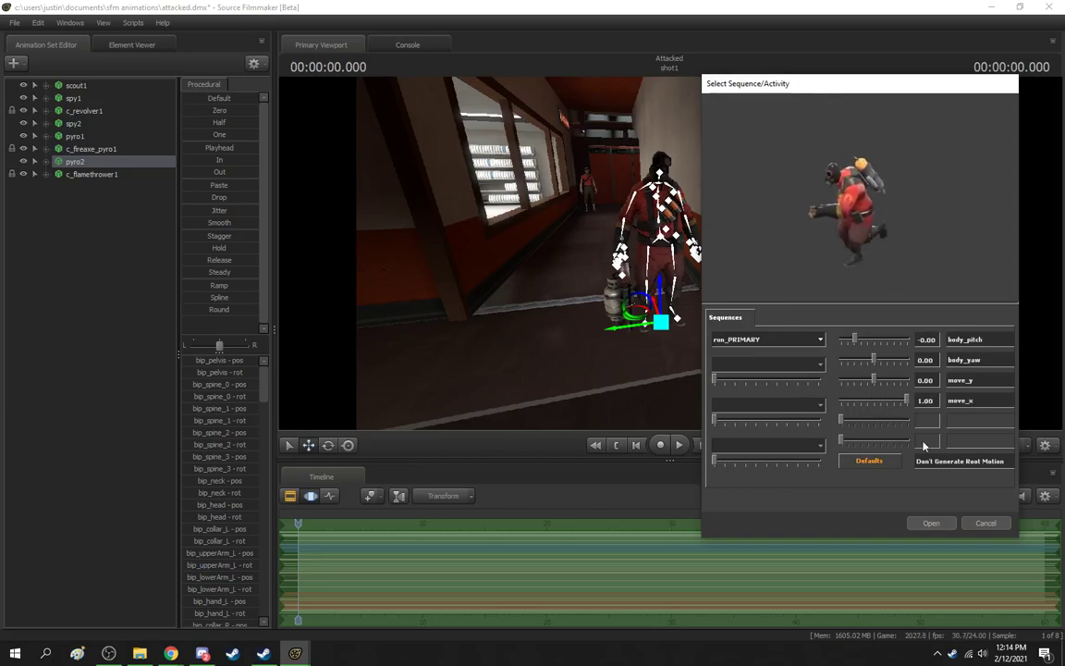
{"action": "left_click", "coordinate": [931, 524]}
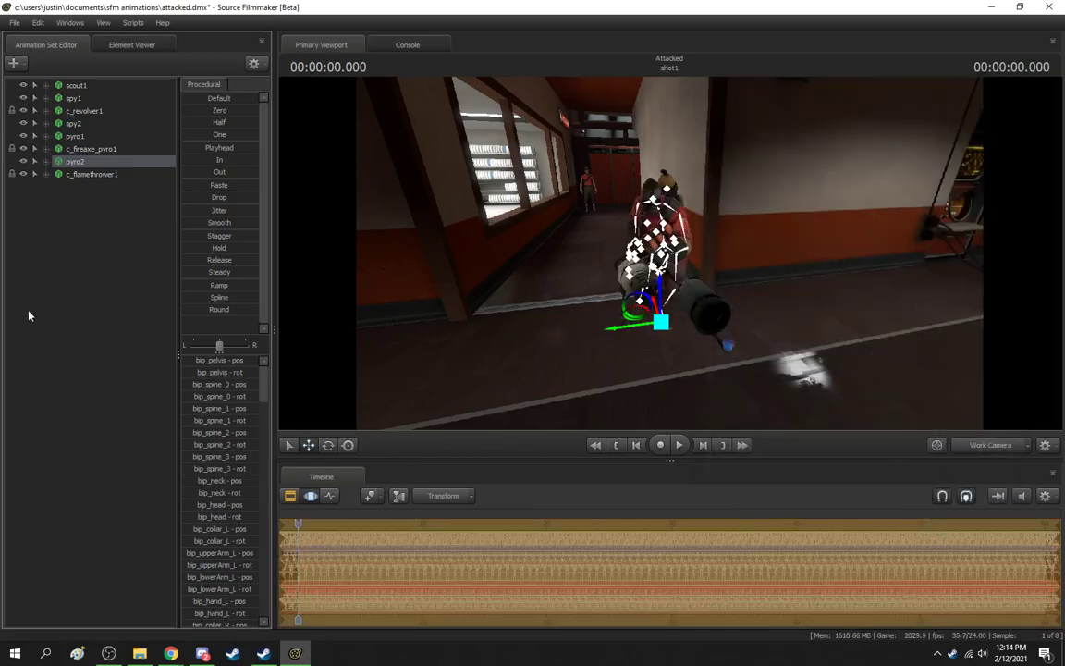
Step: Move the playhead to 00:00:00.250 to choose the frame of pyro2's run, checking the pose against the other characters
{"action": "left_click", "coordinate": [81, 300]}
{"action": "left_click_drag", "start_coordinate": [566, 324], "coordinate": [435, 331]}
{"action": "key", "text": "d"}
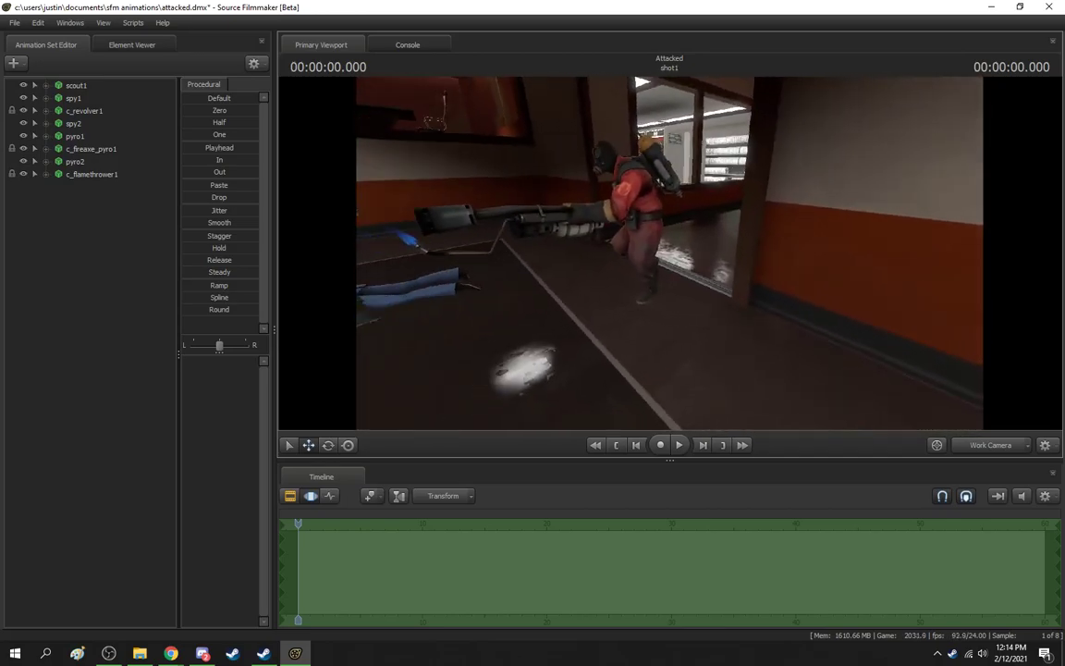
{"action": "left_click_drag", "start_coordinate": [298, 524], "coordinate": [301, 524]}
{"action": "key", "text": "a"}
{"action": "left_click_drag", "start_coordinate": [564, 305], "coordinate": [699, 302]}
{"action": "left_click_drag", "start_coordinate": [300, 528], "coordinate": [302, 529]}
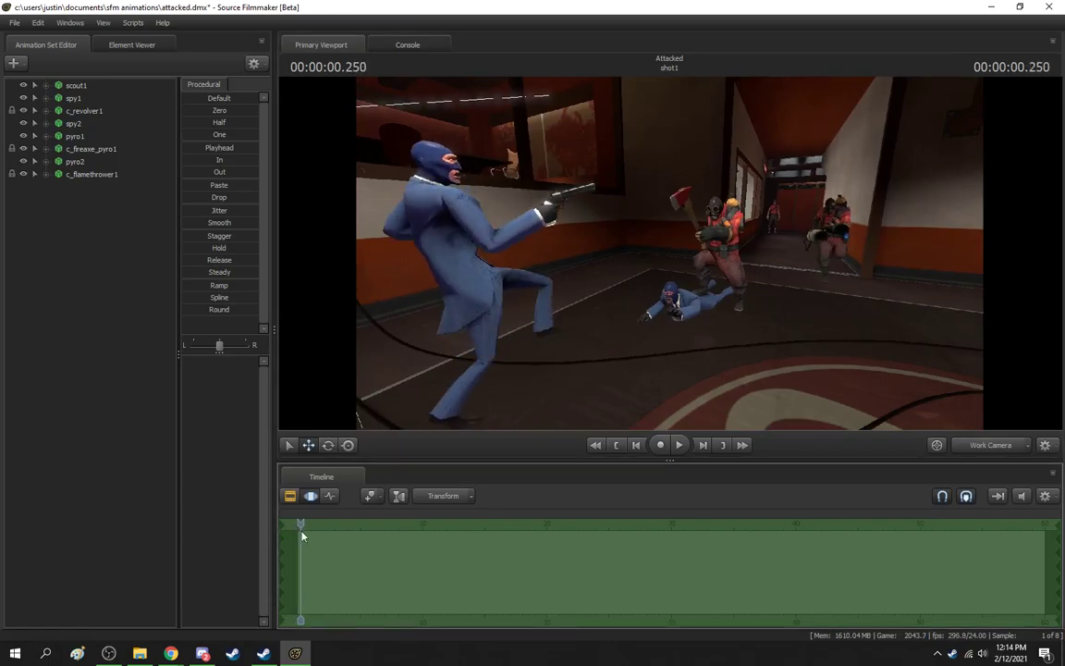
{"action": "key", "text": "Left"}
{"action": "key", "text": "Right"}
Step: Lower pyro2 slightly at its root so the front foot meets the floor
{"action": "key", "text": "w"}
{"action": "left_click_drag", "start_coordinate": [686, 374], "coordinate": [706, 355]}
{"action": "left_click", "coordinate": [78, 163]}
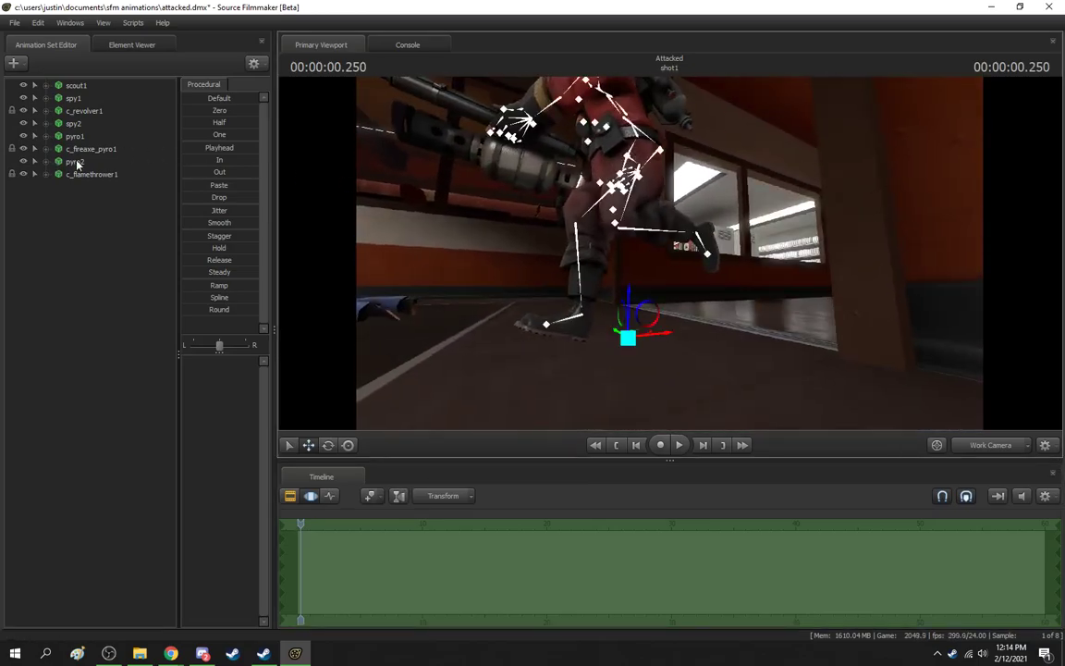
{"action": "left_click_drag", "start_coordinate": [632, 320], "coordinate": [631, 324]}
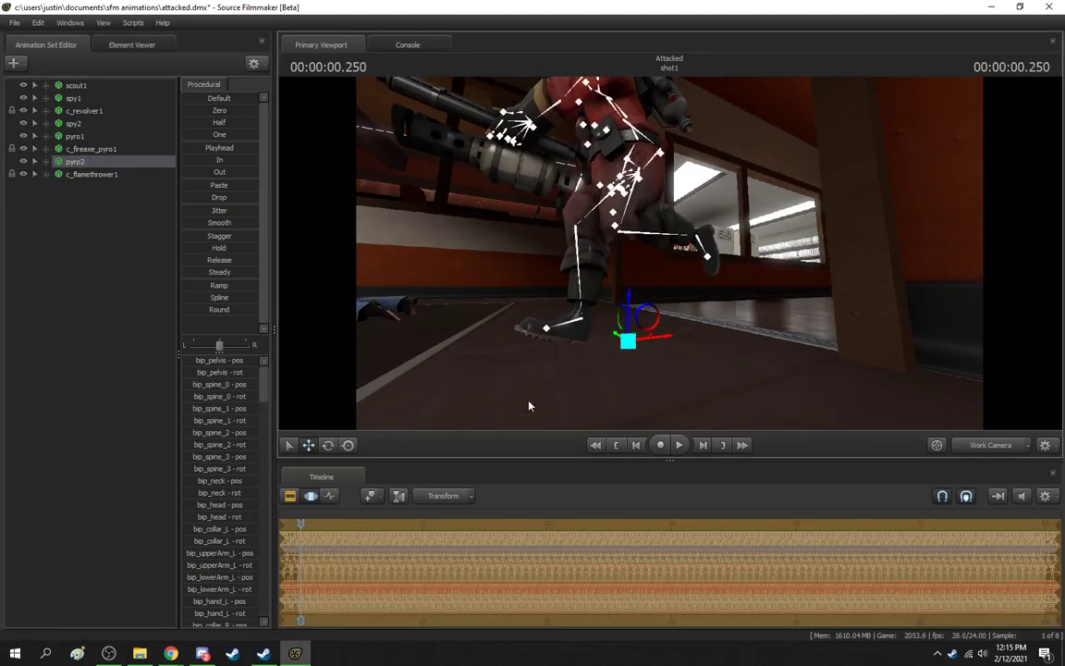
Step: Rotate pyro2 slightly about its root, check its stance in the doorway, and deselect it
{"action": "key", "text": "e"}
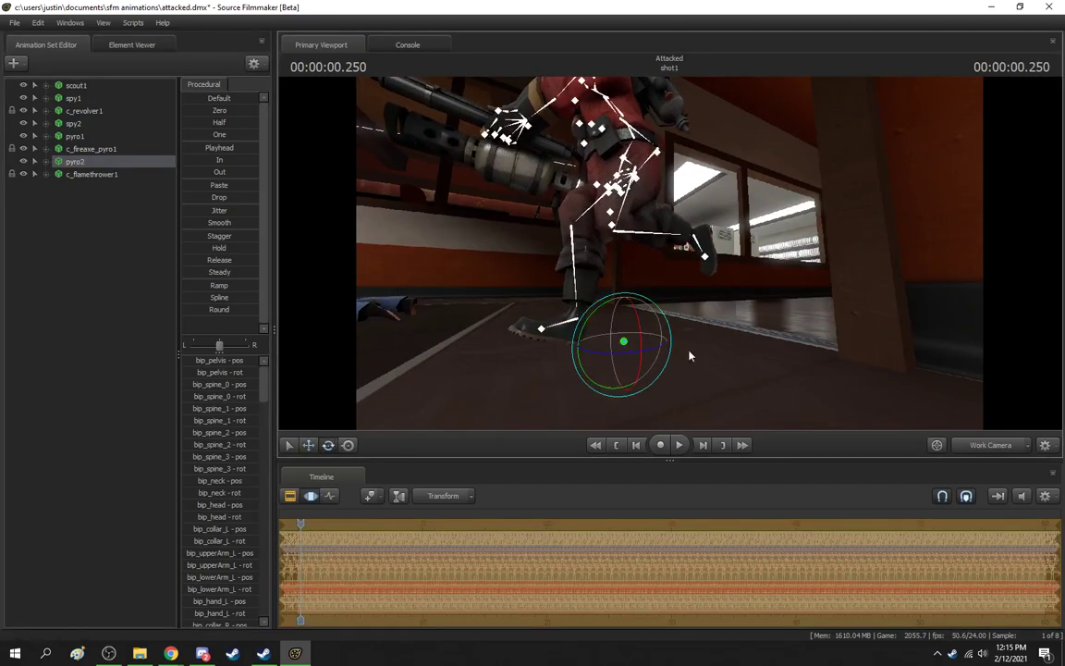
{"action": "left_click_drag", "start_coordinate": [647, 351], "coordinate": [621, 377]}
{"action": "key", "text": "s"}
{"action": "left_click_drag", "start_coordinate": [691, 281], "coordinate": [693, 285]}
{"action": "key", "text": "w"}
{"action": "key", "text": "w"}
{"action": "left_click_drag", "start_coordinate": [838, 285], "coordinate": [814, 285]}
{"action": "left_click", "coordinate": [104, 256]}
Step: Check pyro2's running pose and placement from closer and farther views beside the first Pyro and fallen Spy
{"action": "key", "text": "w"}
{"action": "left_click_drag", "start_coordinate": [555, 268], "coordinate": [579, 270]}
{"action": "key", "text": "s"}
{"action": "left_click_drag", "start_coordinate": [670, 254], "coordinate": [670, 258]}
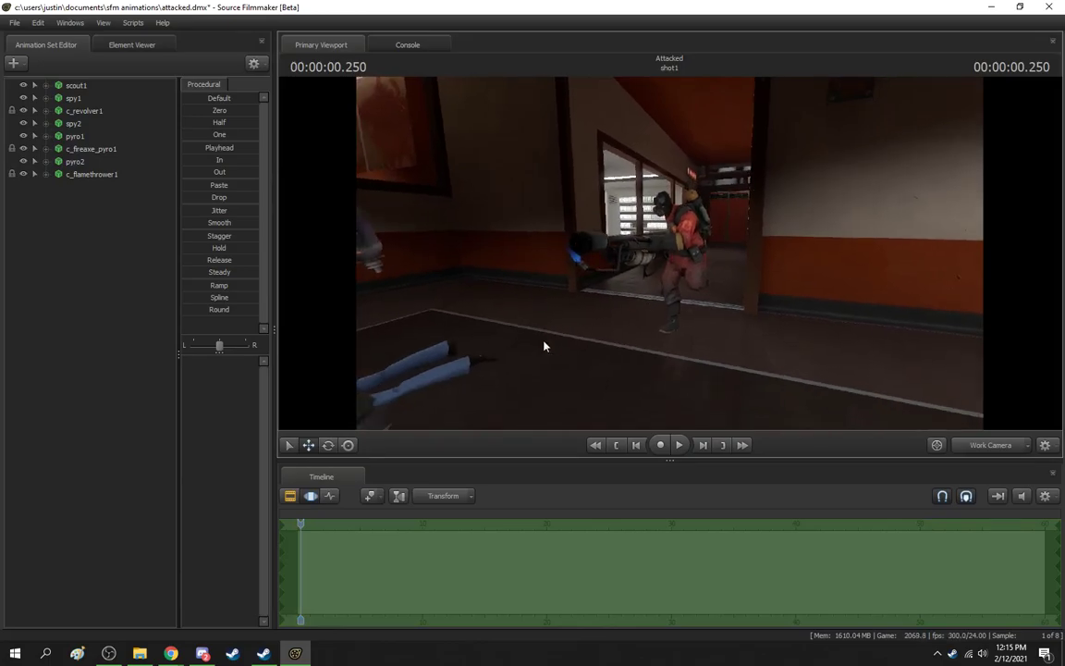
{"action": "left_click", "coordinate": [104, 271]}
{"action": "left_click_drag", "start_coordinate": [555, 269], "coordinate": [611, 276]}
{"action": "key", "text": "s"}
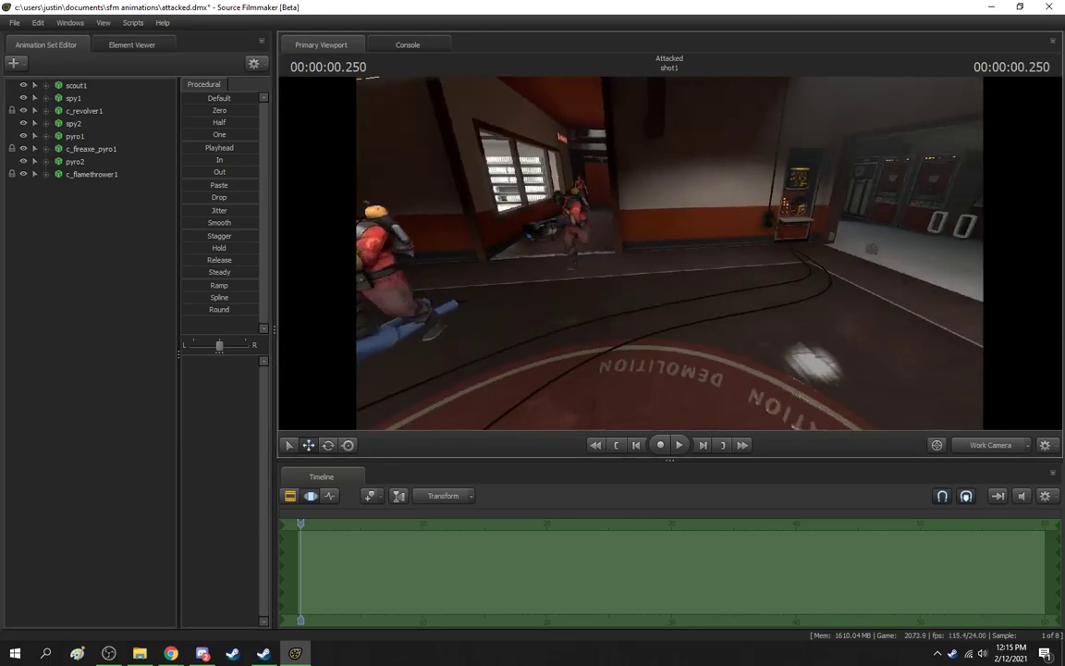
Step: Add a third Pyro model, pyro3, to the shot and place it standing on the floor near the doorway
{"action": "left_click", "coordinate": [13, 62]}
{"action": "left_click", "coordinate": [129, 102]}
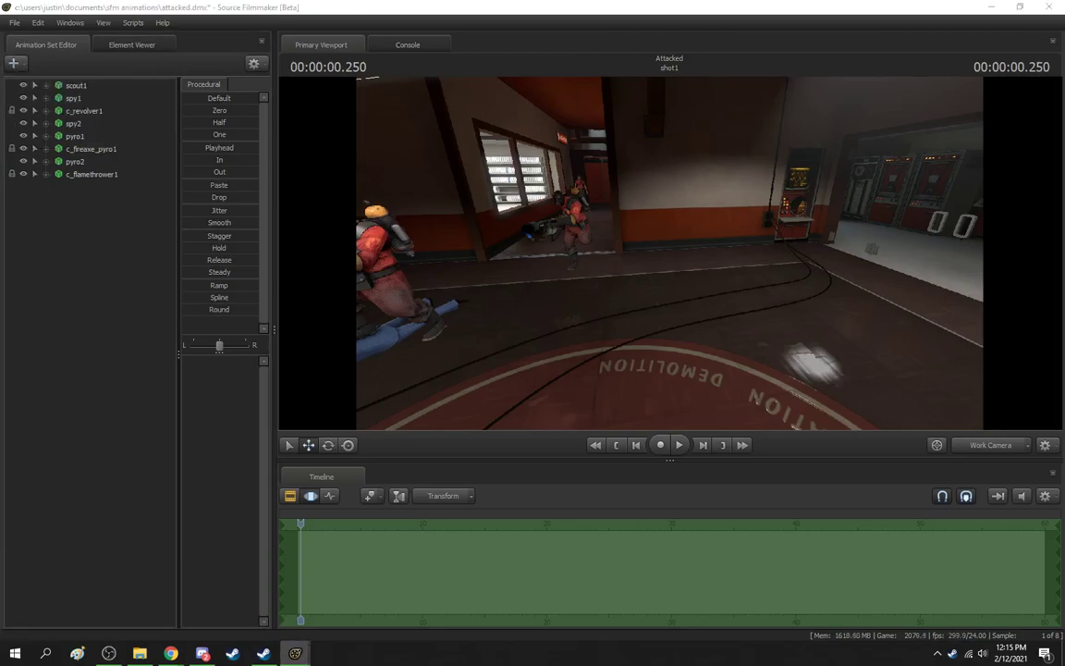
{"action": "left_click_drag", "start_coordinate": [610, 250], "coordinate": [758, 185]}
{"action": "key", "text": "s"}
{"action": "left_click", "coordinate": [79, 188]}
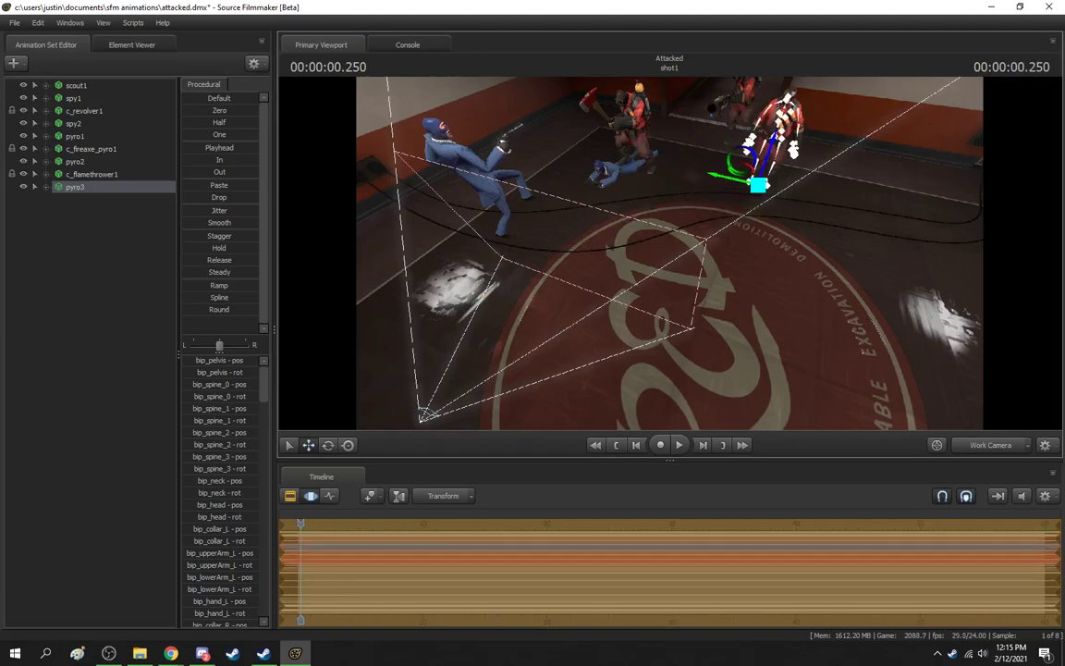
Step: Add another Spy model, spy3, to the shot and move it onto the floor directly in front of pyro3
{"action": "left_click", "coordinate": [16, 64]}
{"action": "left_click", "coordinate": [78, 103]}
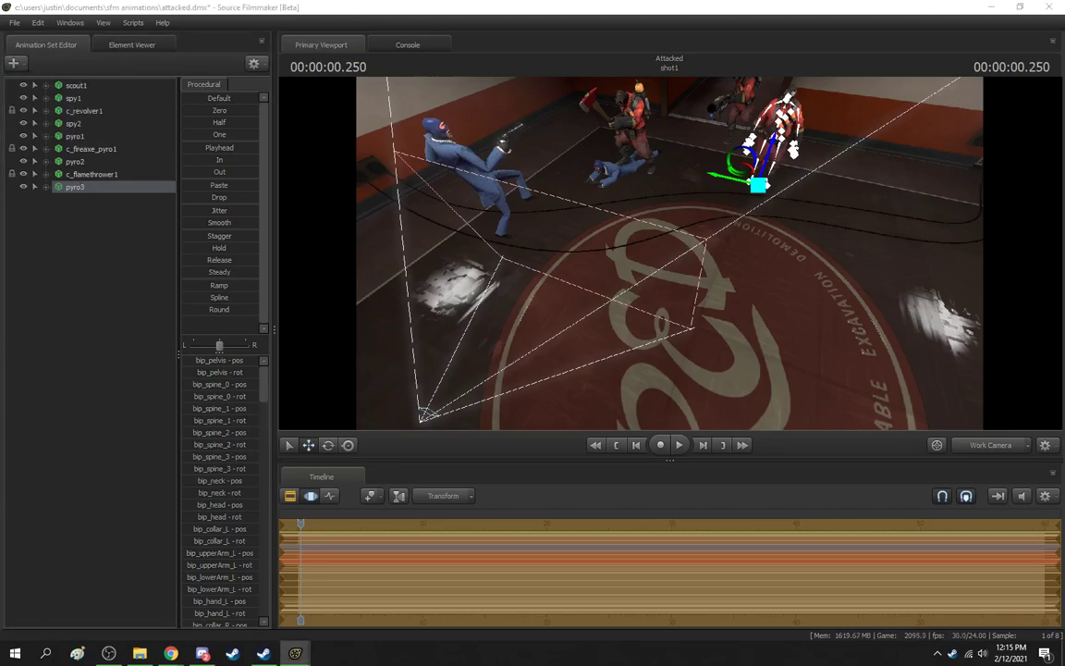
{"action": "left_click", "coordinate": [85, 200]}
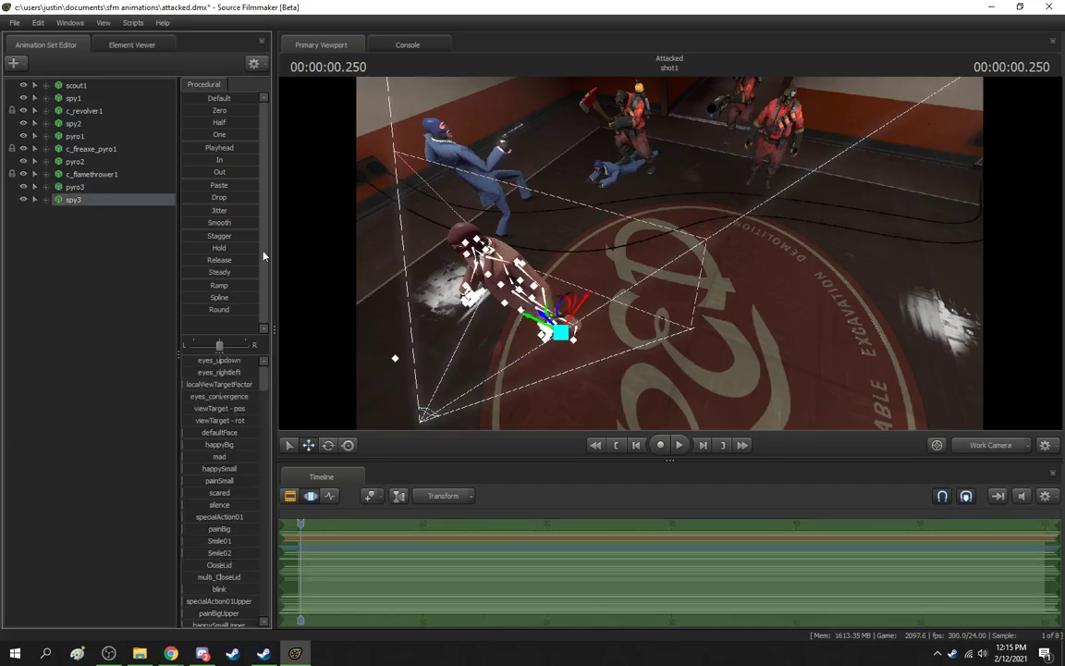
{"action": "left_click_drag", "start_coordinate": [584, 297], "coordinate": [692, 246]}
{"action": "left_click_drag", "start_coordinate": [626, 225], "coordinate": [719, 254]}
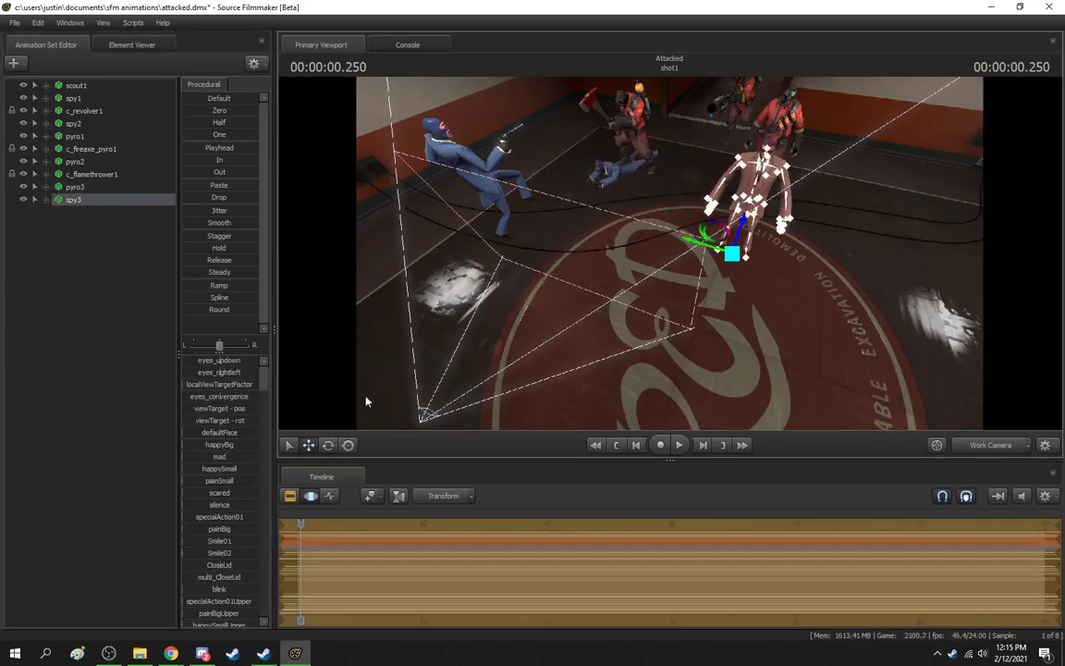
Step: Set spy3's skin to 1 for the blue team colours
{"action": "right_click", "coordinate": [122, 200]}
{"action": "mouse_move", "coordinate": [176, 351]}
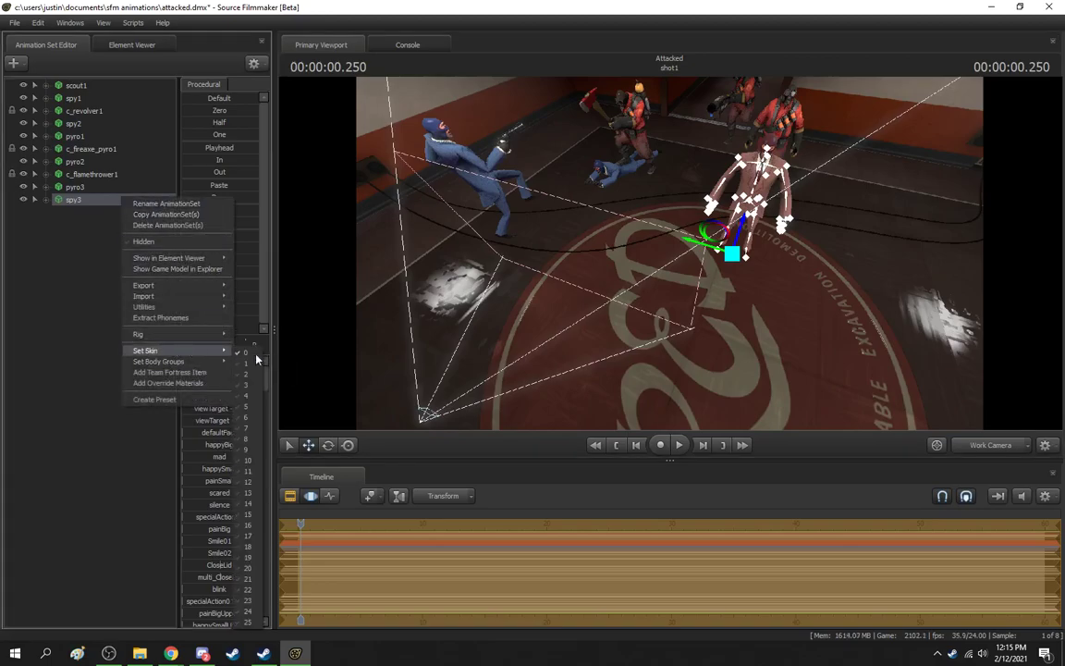
{"action": "left_click", "coordinate": [260, 364]}
Step: Rotate spy3 about its root and move it across the room to the wall, away from pyro3
{"action": "left_click_drag", "start_coordinate": [663, 307], "coordinate": [915, 305]}
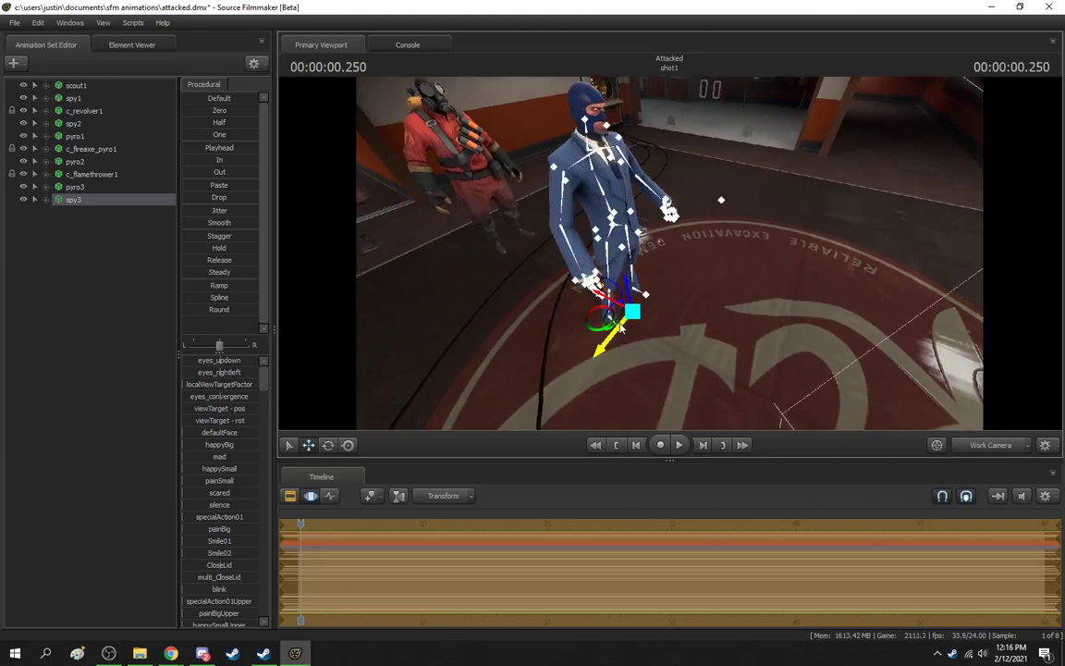
{"action": "left_click", "coordinate": [335, 446]}
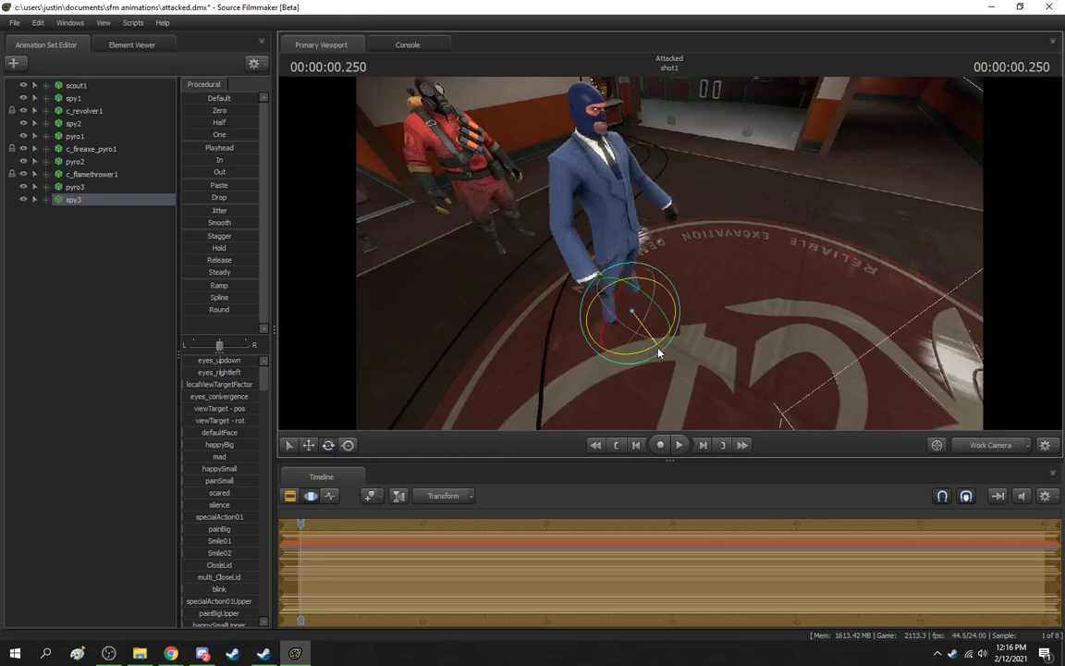
{"action": "left_click_drag", "start_coordinate": [569, 368], "coordinate": [568, 368]}
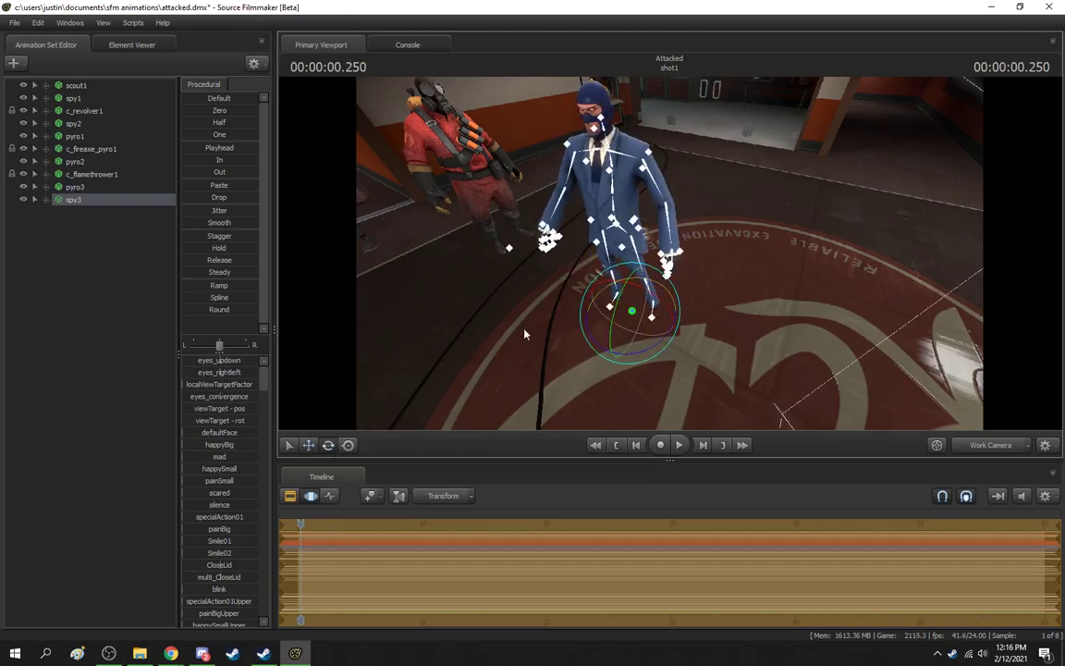
{"action": "left_click", "coordinate": [308, 445]}
{"action": "left_click_drag", "start_coordinate": [606, 317], "coordinate": [586, 163]}
{"action": "left_click_drag", "start_coordinate": [672, 264], "coordinate": [635, 265]}
Step: Raise pyro3 slightly at its root to fit the floor, and check the composition through camera1
{"action": "key", "text": "w"}
{"action": "key", "text": "s"}
{"action": "key", "text": "w"}
{"action": "key", "text": "s"}
{"action": "left_click", "coordinate": [76, 187]}
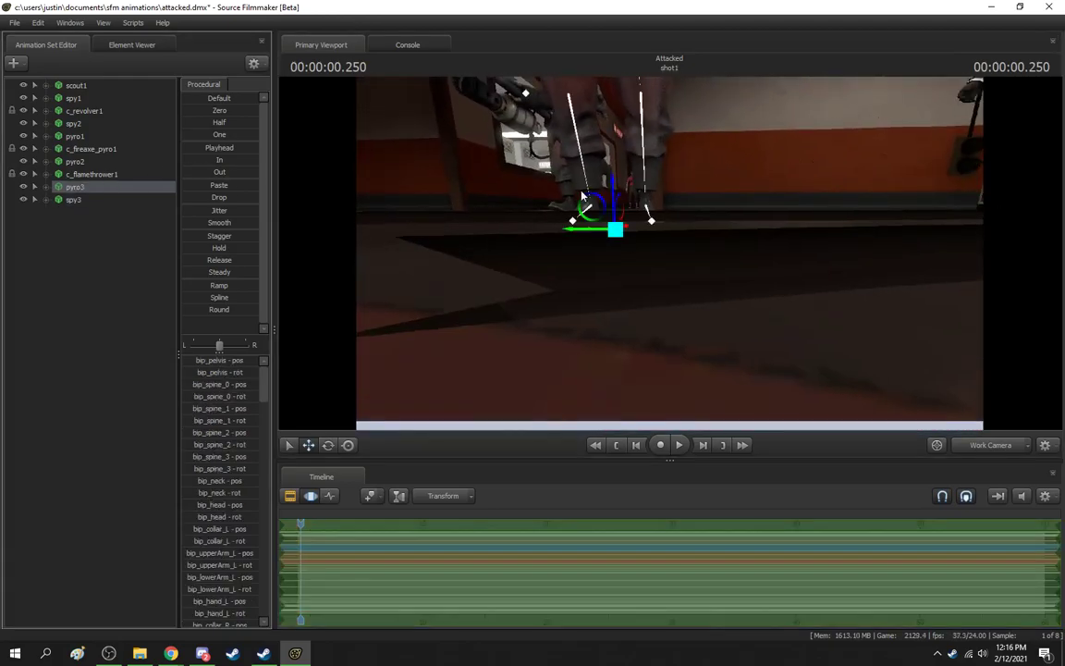
{"action": "left_click_drag", "start_coordinate": [611, 209], "coordinate": [611, 196]}
{"action": "key", "text": "s"}
{"action": "left_click", "coordinate": [987, 445]}
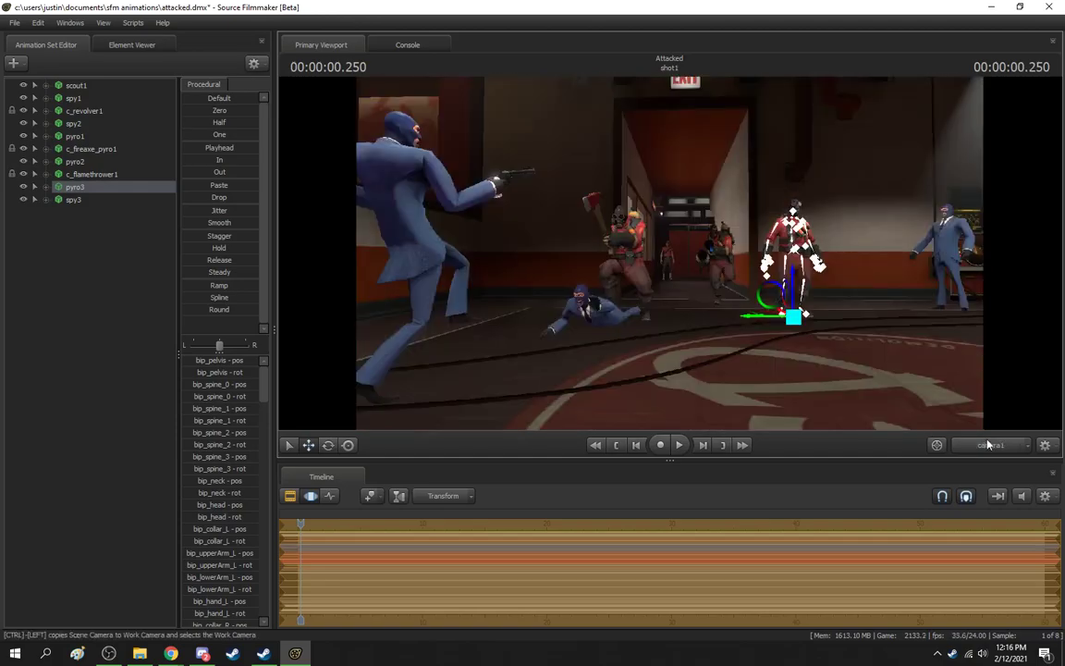
{"action": "left_click", "coordinate": [988, 444]}
{"action": "left_click", "coordinate": [74, 200]}
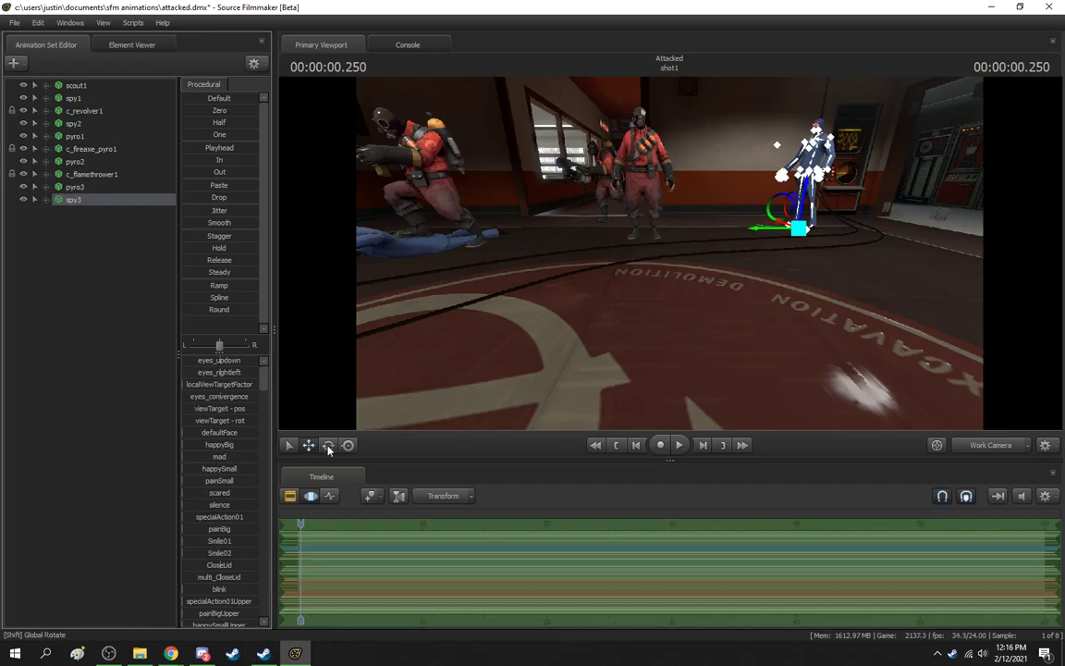
{"action": "right_click", "coordinate": [88, 199]}
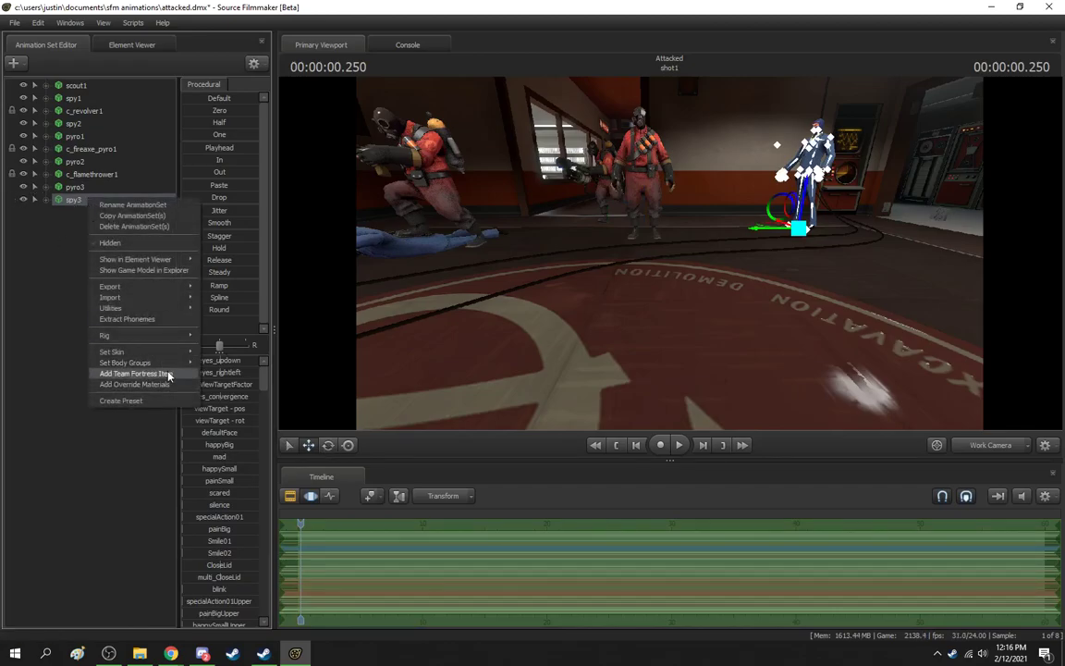
{"action": "mouse_move", "coordinate": [143, 298]}
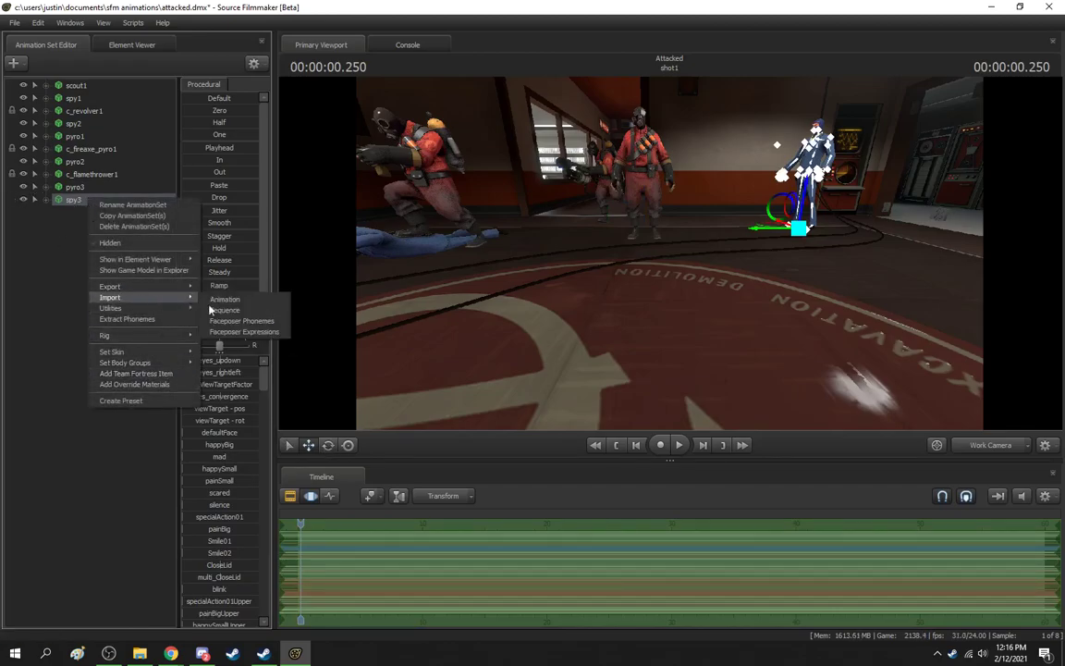
{"action": "left_click", "coordinate": [244, 311]}
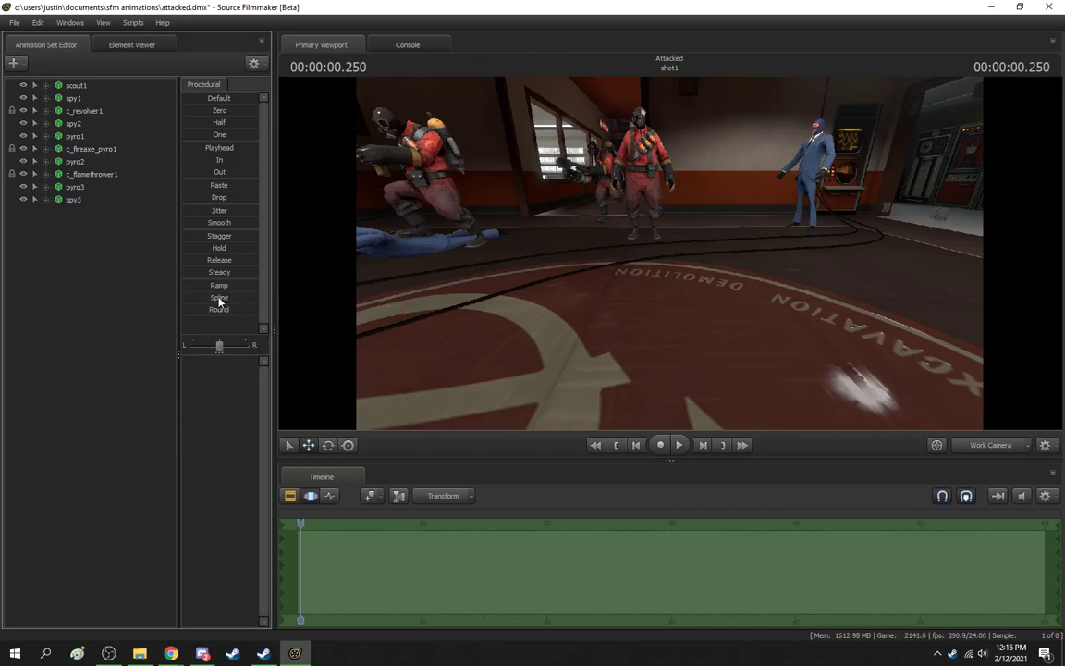
Step: Browse spy3's available sequences, import crouch_LOSER onto it, and deselect the model
{"action": "left_click", "coordinate": [82, 199]}
{"action": "right_click", "coordinate": [89, 202]}
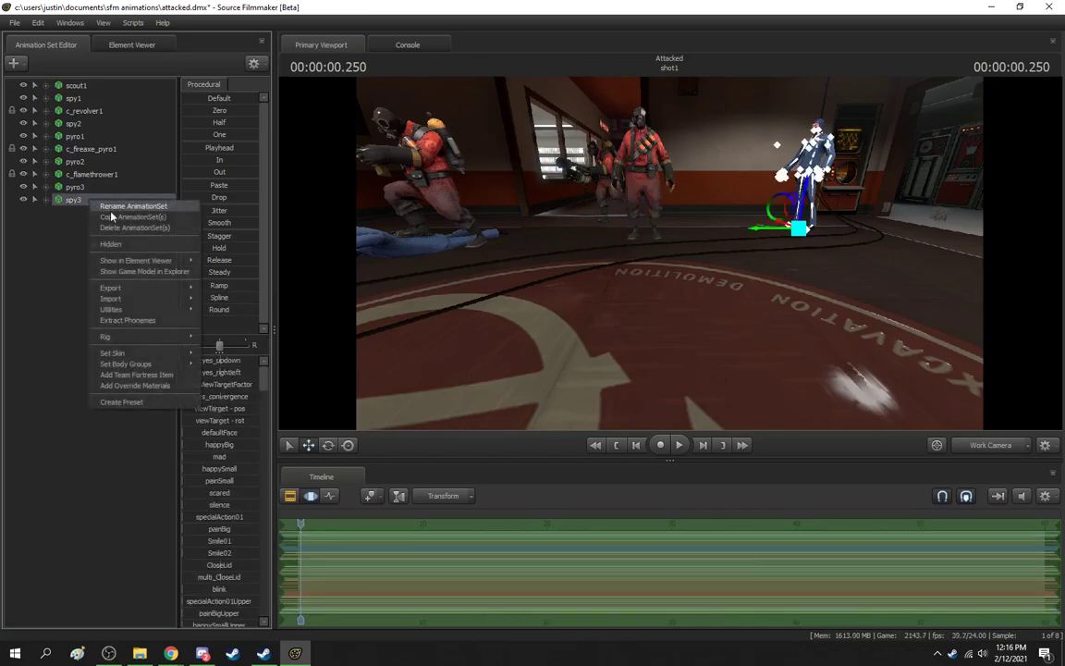
{"action": "mouse_move", "coordinate": [154, 300]}
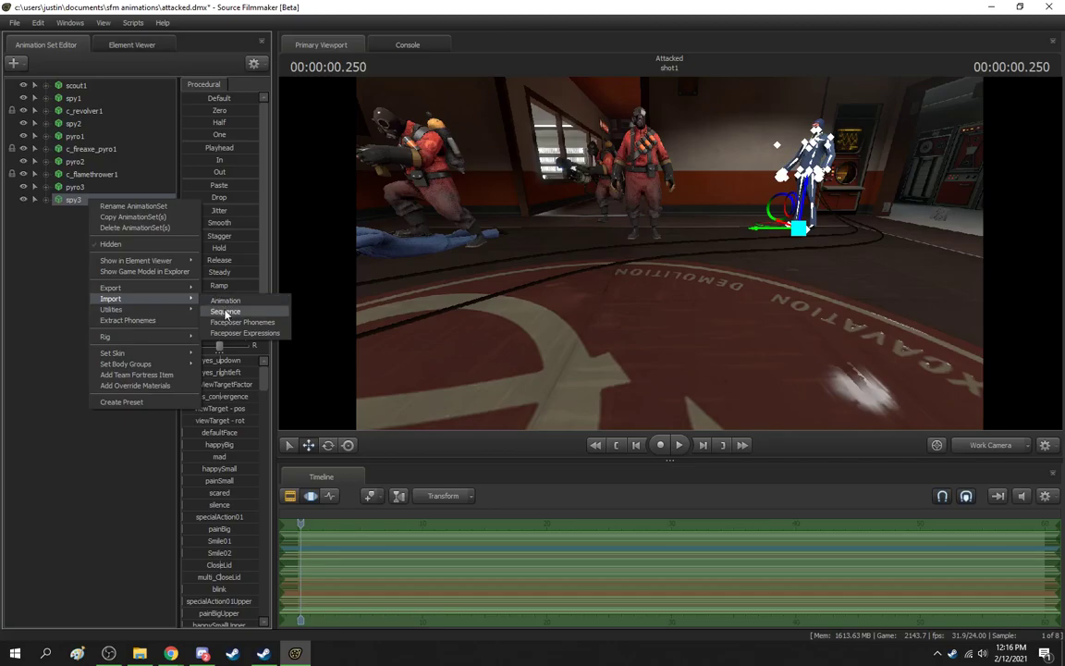
{"action": "left_click", "coordinate": [226, 313]}
{"action": "left_click", "coordinate": [767, 339]}
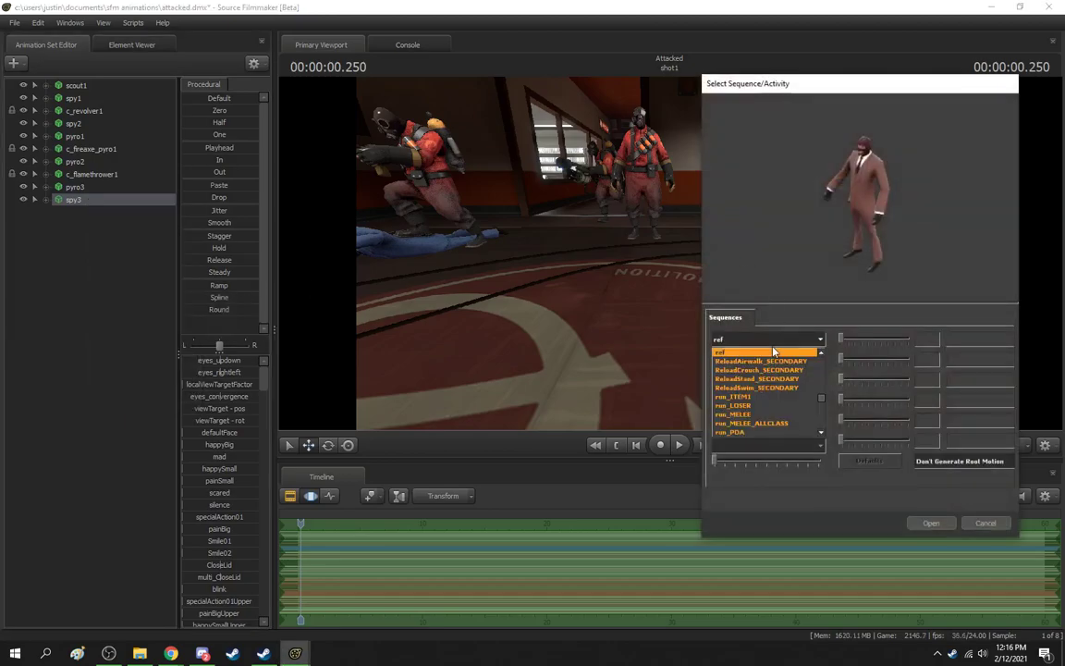
{"action": "scroll", "coordinate": [781, 392], "scroll_direction": "down", "scroll_amount": 8}
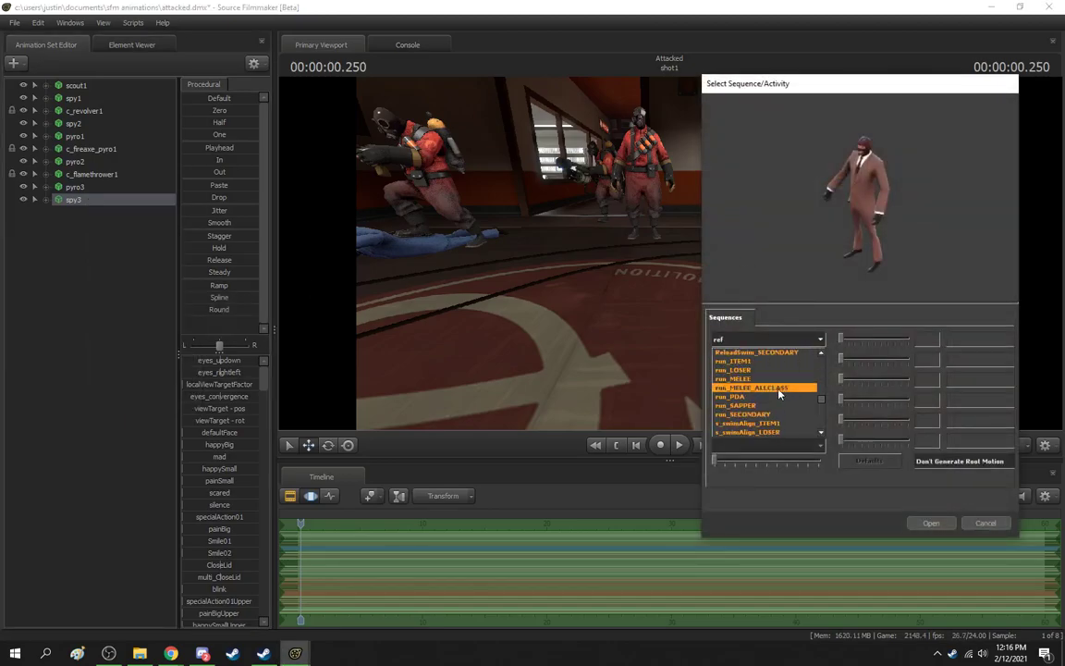
{"action": "scroll", "coordinate": [789, 383], "scroll_direction": "down", "scroll_amount": 8}
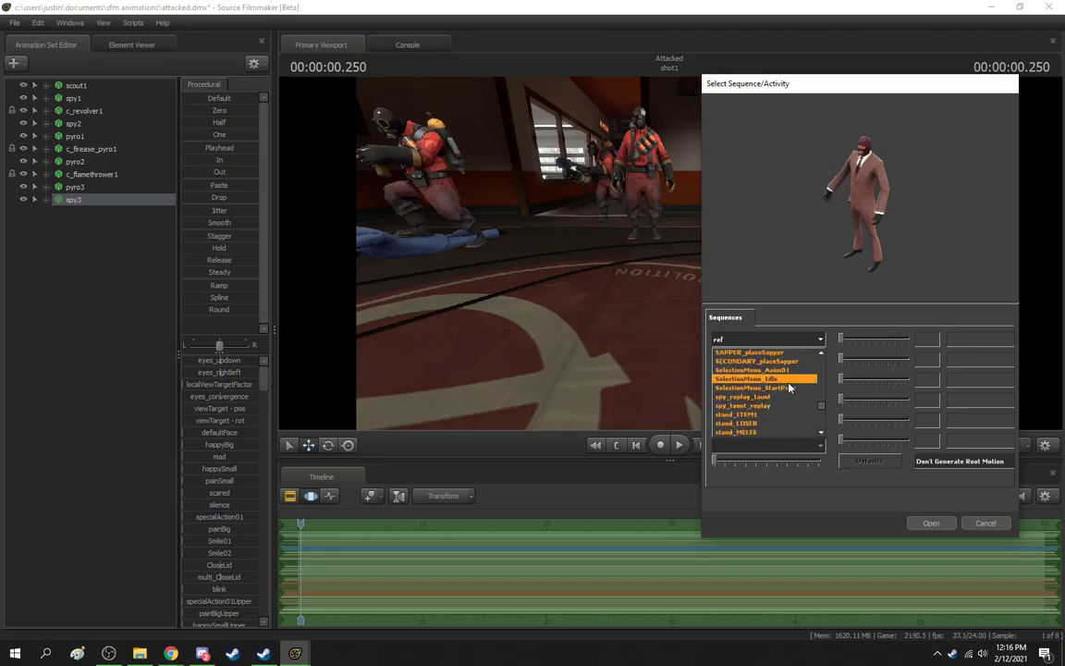
{"action": "scroll", "coordinate": [791, 383], "scroll_direction": "down", "scroll_amount": 8}
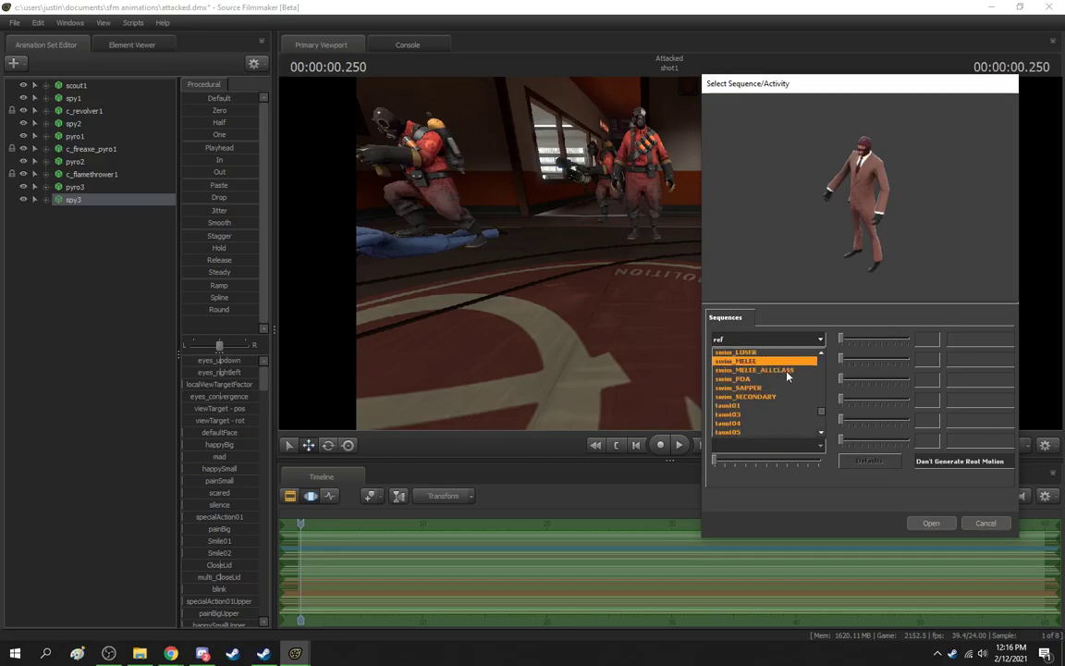
{"action": "scroll", "coordinate": [795, 412], "scroll_direction": "up", "scroll_amount": 15}
{"action": "scroll", "coordinate": [785, 418], "scroll_direction": "down", "scroll_amount": 3}
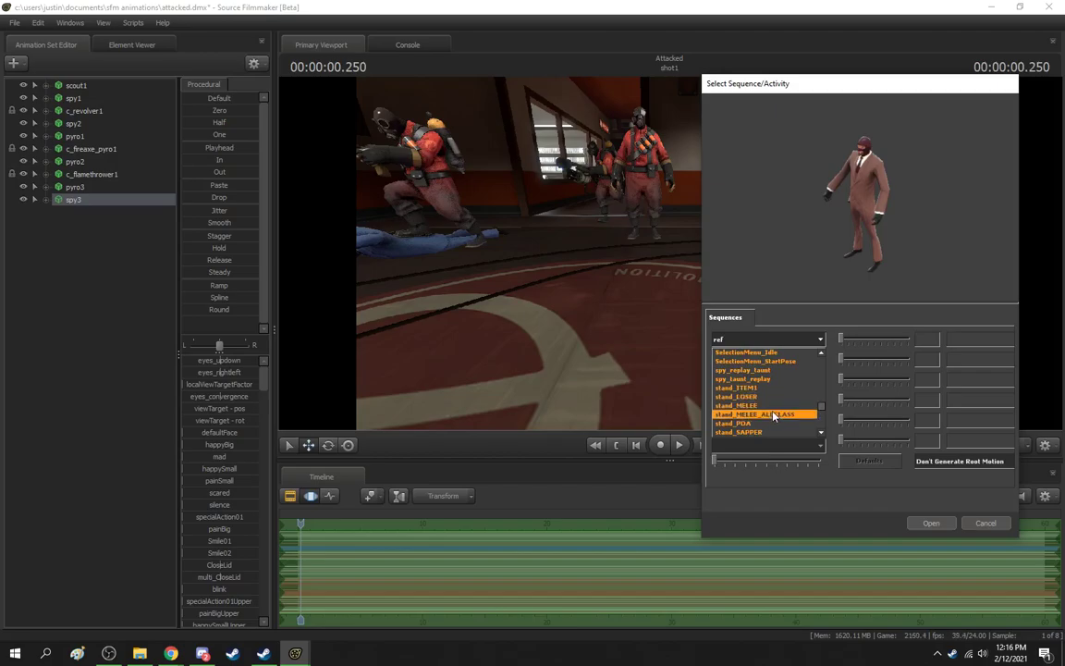
{"action": "scroll", "coordinate": [777, 399], "scroll_direction": "down", "scroll_amount": 2}
{"action": "scroll", "coordinate": [801, 416], "scroll_direction": "up", "scroll_amount": 3}
{"action": "scroll", "coordinate": [801, 416], "scroll_direction": "up", "scroll_amount": 6}
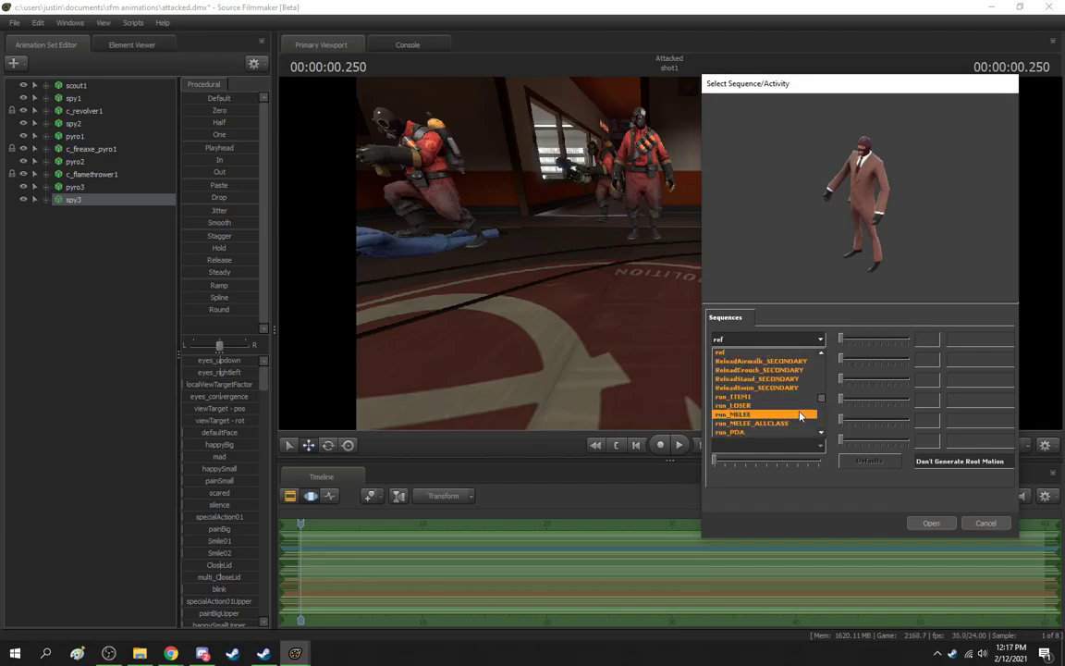
{"action": "scroll", "coordinate": [795, 415], "scroll_direction": "up", "scroll_amount": 3}
{"action": "scroll", "coordinate": [786, 414], "scroll_direction": "up", "scroll_amount": 3}
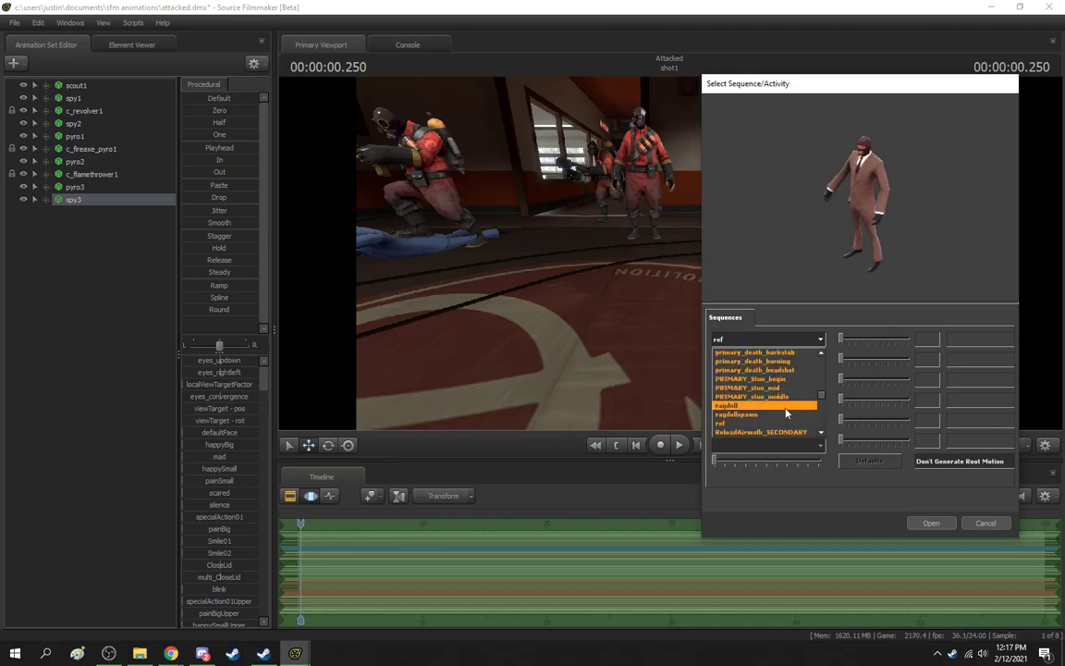
{"action": "scroll", "coordinate": [786, 413], "scroll_direction": "up", "scroll_amount": 6}
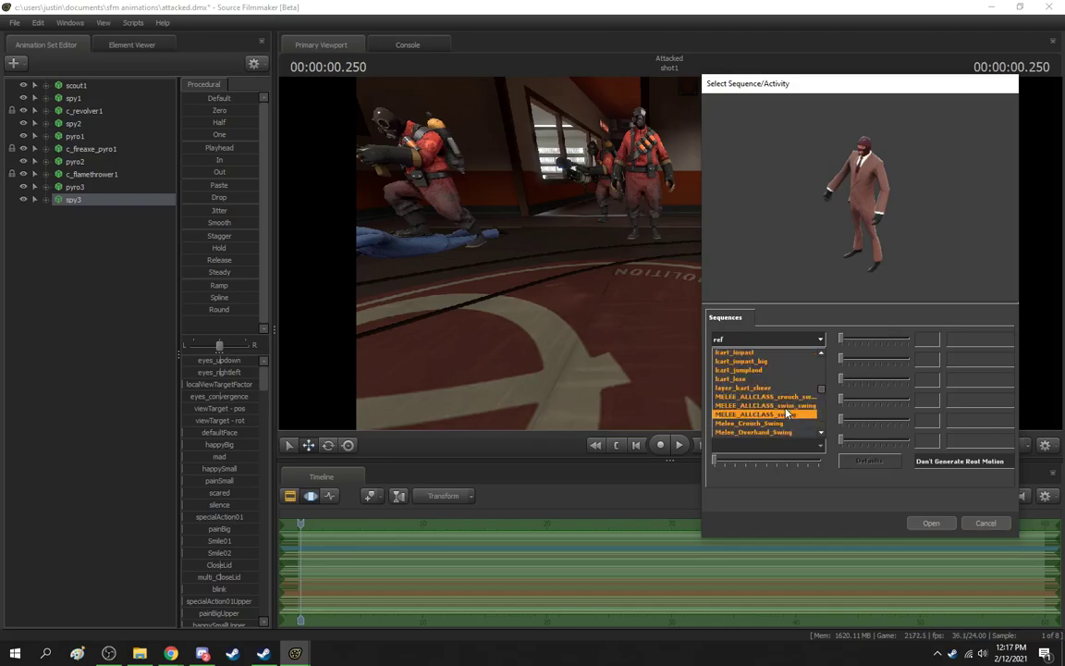
{"action": "scroll", "coordinate": [786, 414], "scroll_direction": "up", "scroll_amount": 4}
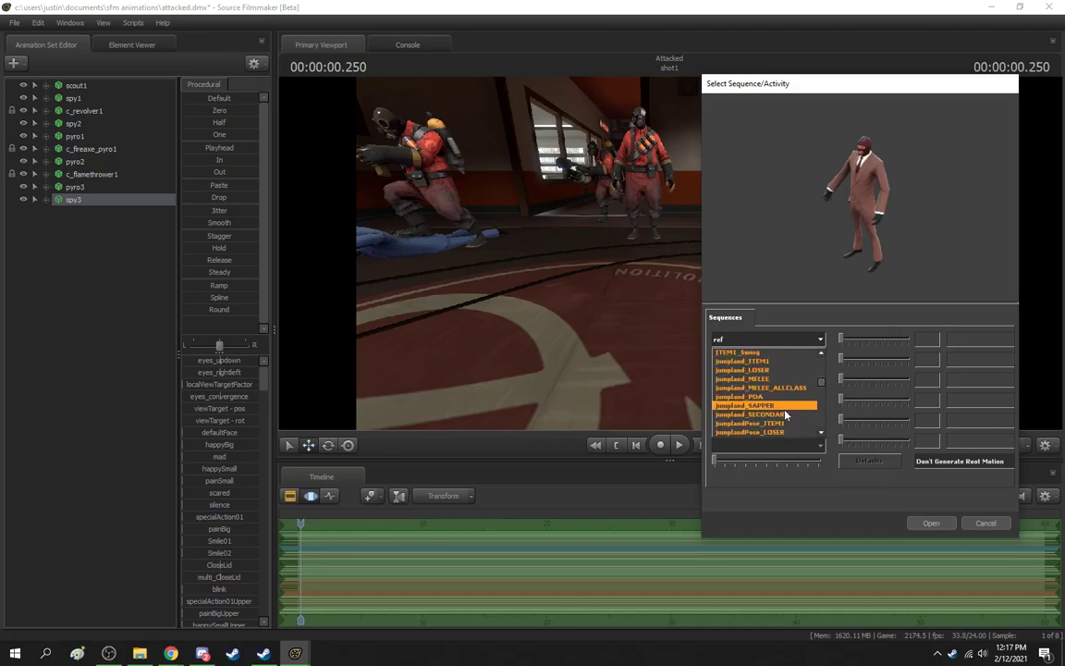
{"action": "scroll", "coordinate": [786, 414], "scroll_direction": "up", "scroll_amount": 6}
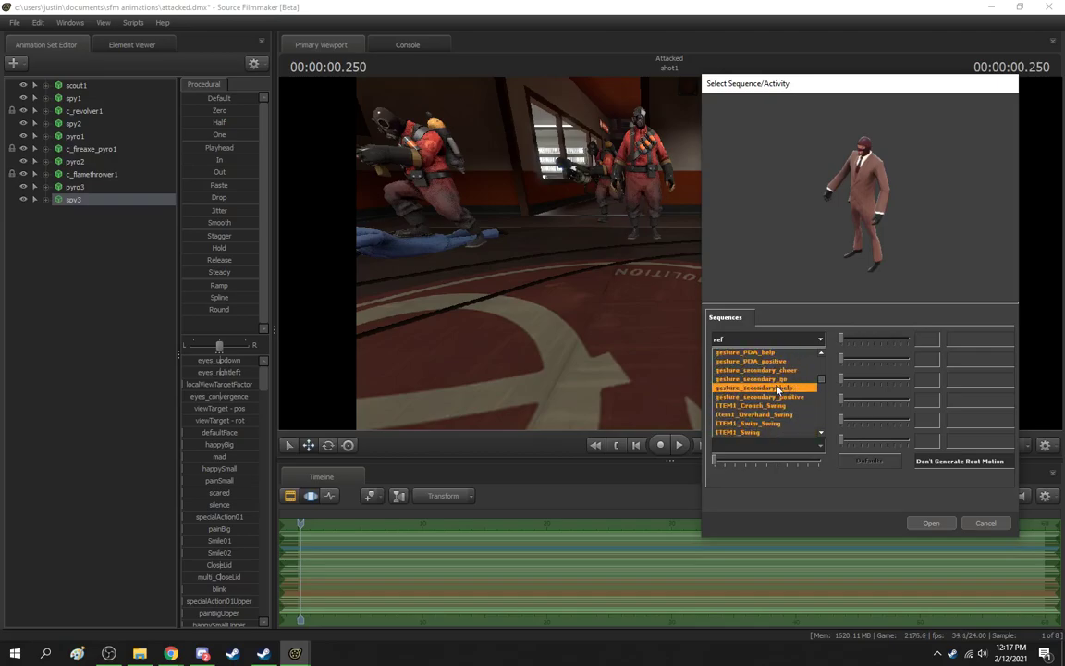
{"action": "scroll", "coordinate": [777, 390], "scroll_direction": "up", "scroll_amount": 6}
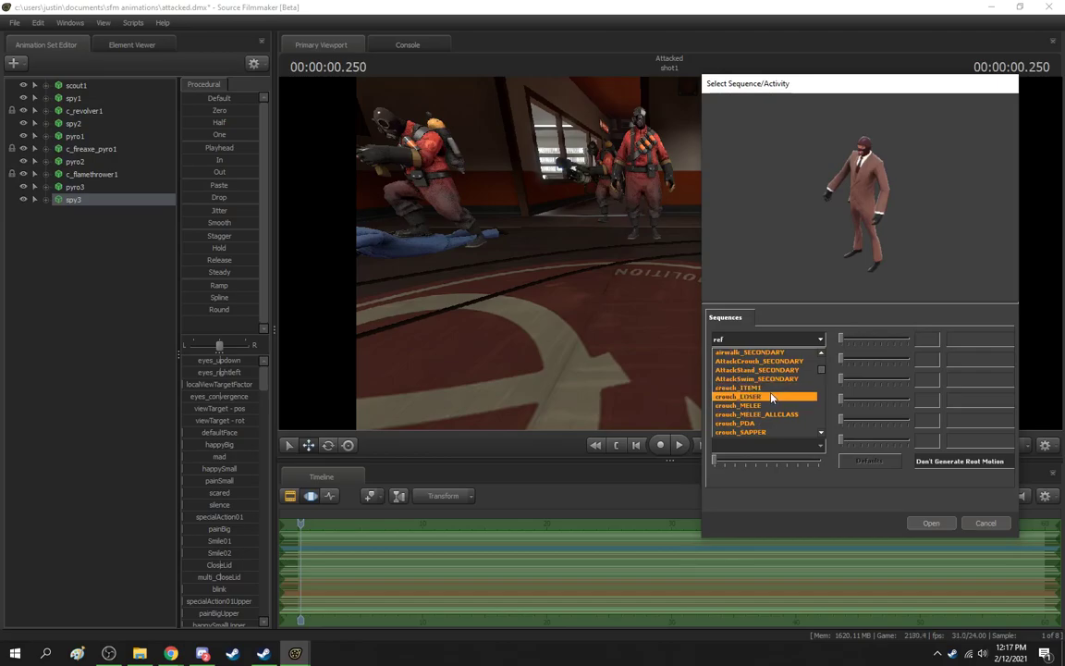
{"action": "left_click", "coordinate": [774, 395]}
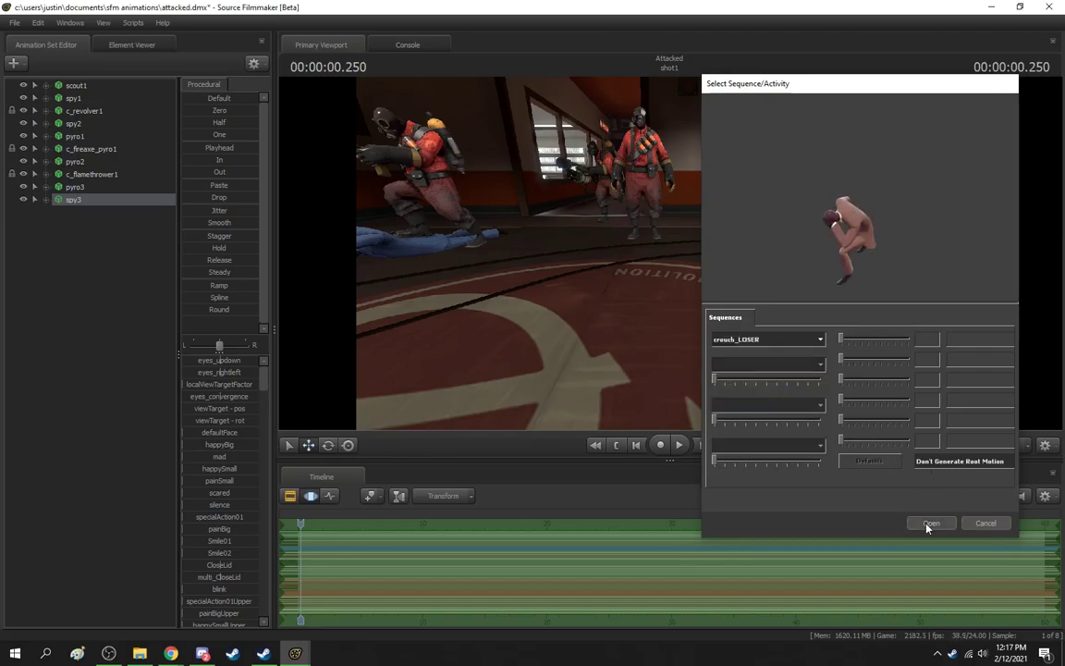
{"action": "left_click", "coordinate": [929, 522]}
{"action": "left_click", "coordinate": [80, 270]}
Step: Rotate the kneeling spy3 about its vertical axis so it faces along the wall
{"action": "left_click_drag", "start_coordinate": [660, 333], "coordinate": [759, 333]}
{"action": "key", "text": "w"}
{"action": "key", "text": "w"}
{"action": "key", "text": "s"}
{"action": "key", "text": "s"}
{"action": "key", "text": "a"}
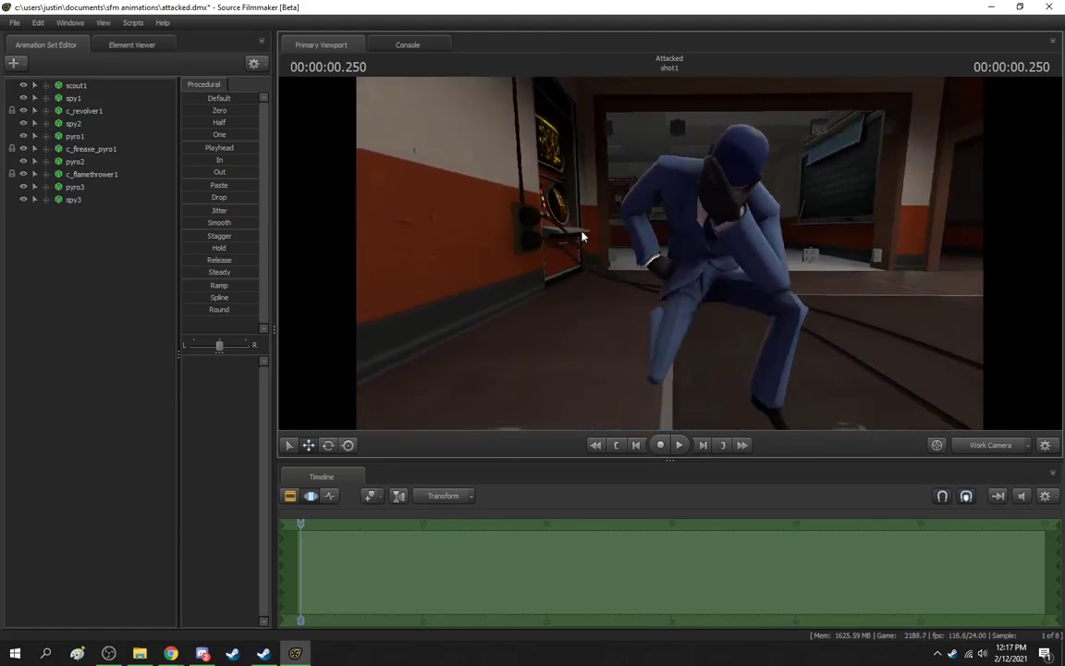
{"action": "left_click", "coordinate": [74, 199]}
{"action": "left_click", "coordinate": [328, 446]}
{"action": "left_click_drag", "start_coordinate": [712, 392], "coordinate": [788, 396]}
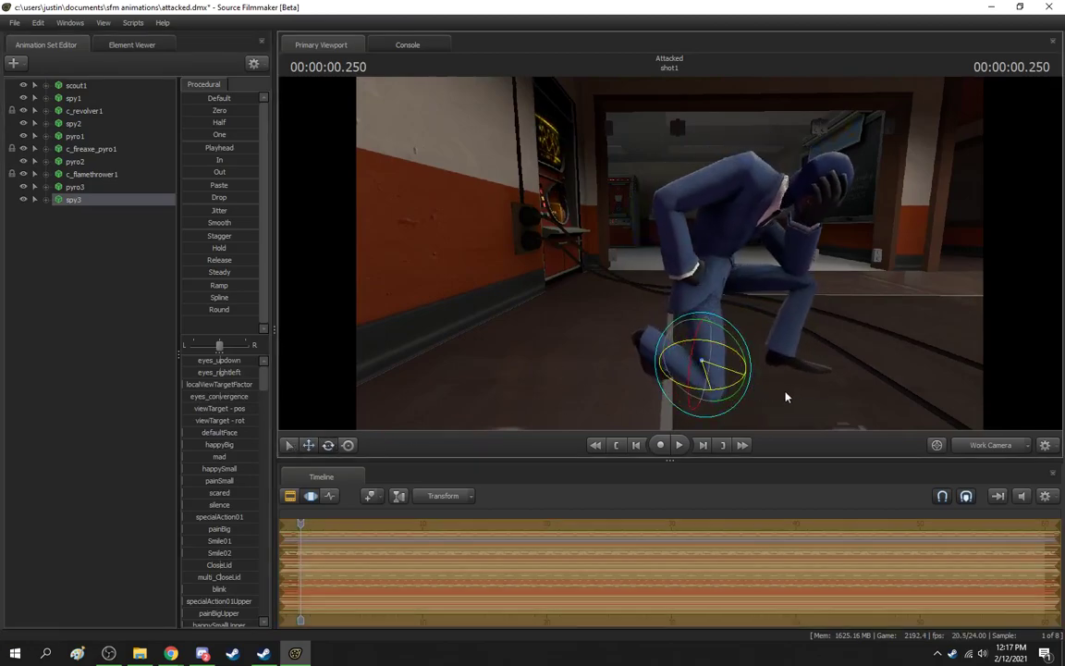
Step: Move the kneeling spy3 closer to the wall, check it through camera1, and fine-tune its position there
{"action": "left_click", "coordinate": [308, 445]}
{"action": "left_click_drag", "start_coordinate": [684, 377], "coordinate": [513, 397]}
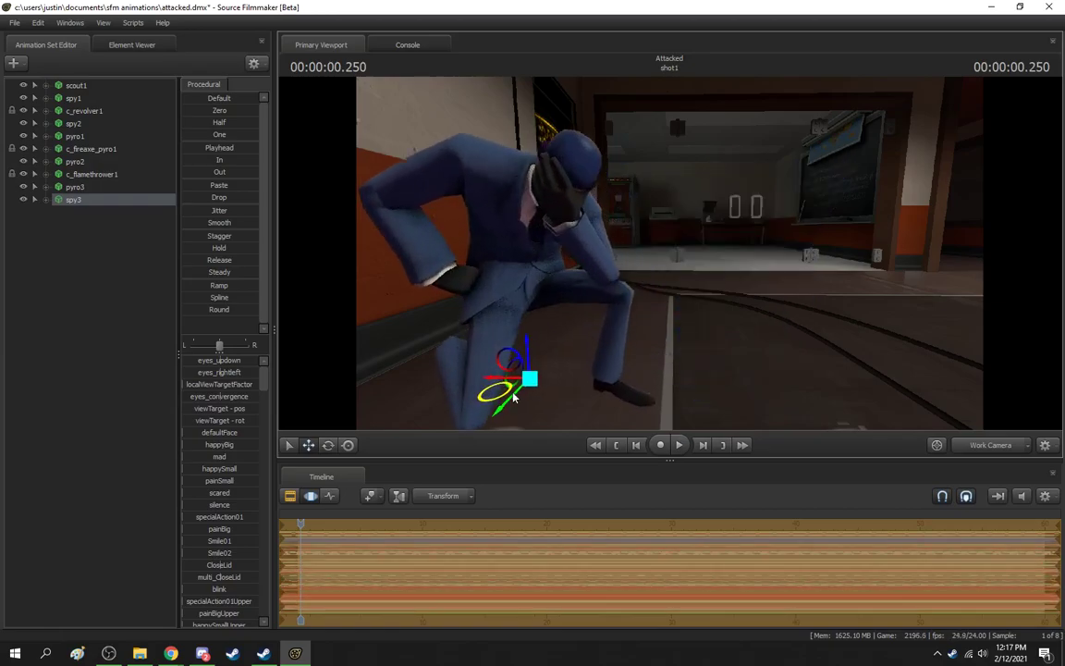
{"action": "left_click", "coordinate": [108, 301]}
{"action": "left_click", "coordinate": [994, 449]}
{"action": "left_click", "coordinate": [995, 451]}
{"action": "left_click", "coordinate": [998, 445]}
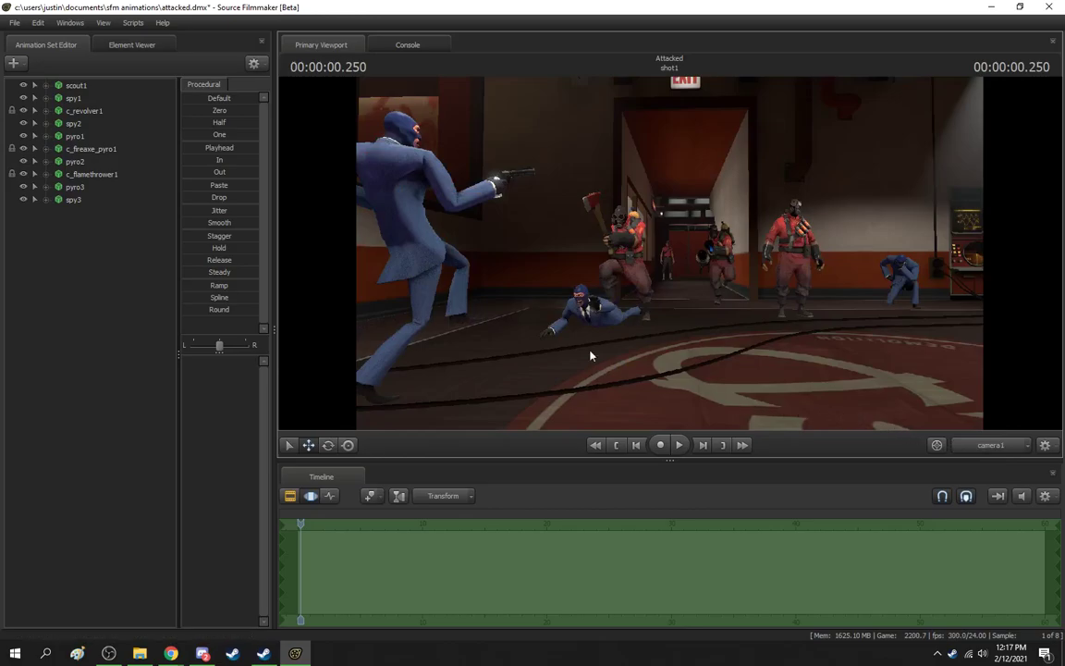
{"action": "left_click", "coordinate": [74, 199]}
{"action": "left_click_drag", "start_coordinate": [890, 310], "coordinate": [881, 307]}
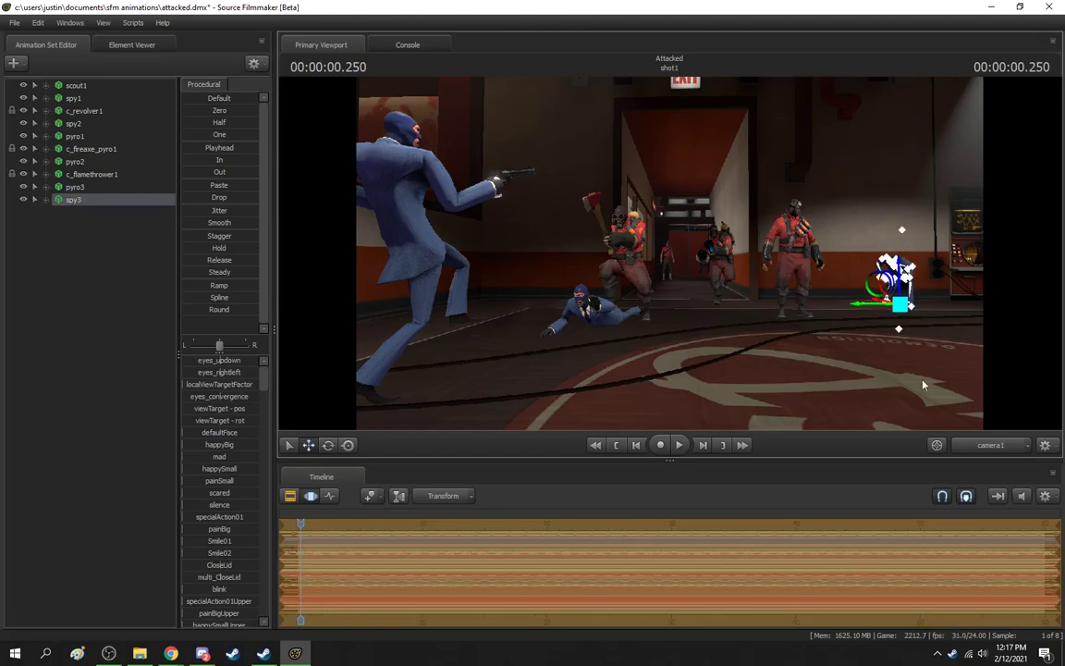
Step: Try rotating pyro3 at its root to turn it toward the kneeling spy3
{"action": "left_click", "coordinate": [996, 448]}
{"action": "left_click", "coordinate": [104, 189]}
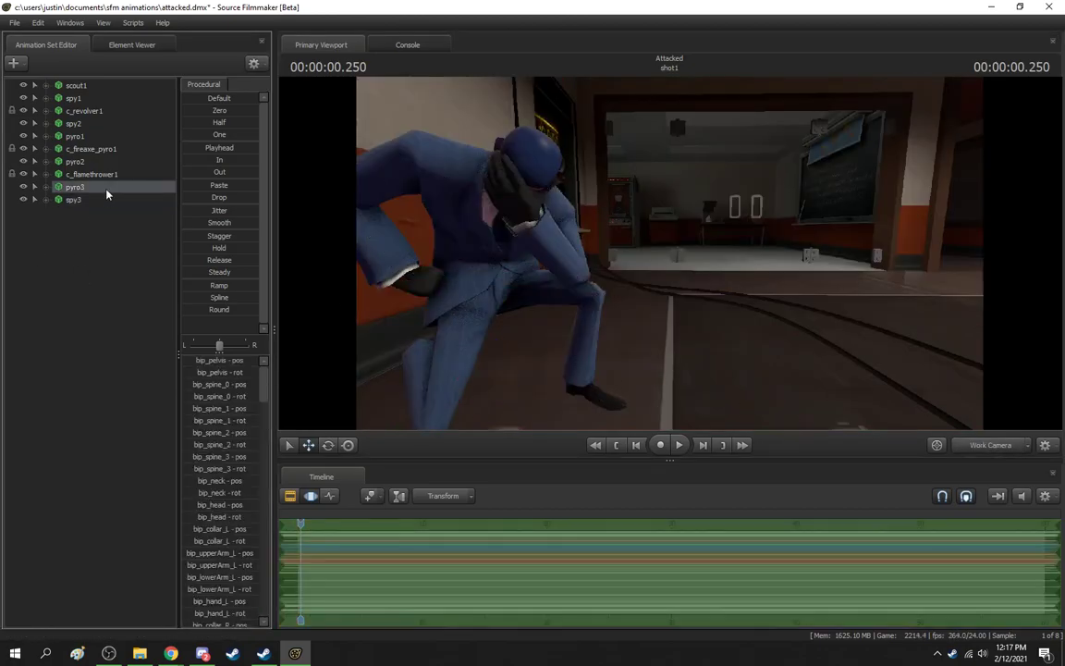
{"action": "left_click_drag", "start_coordinate": [517, 263], "coordinate": [444, 301]}
{"action": "key", "text": "s"}
{"action": "left_click_drag", "start_coordinate": [684, 259], "coordinate": [645, 267]}
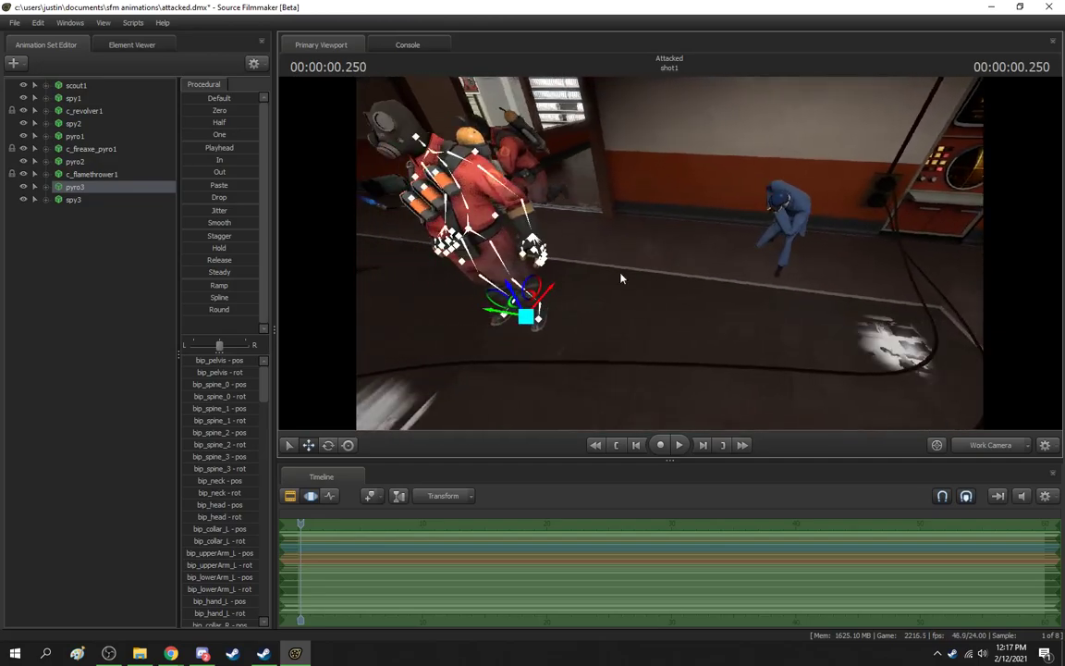
{"action": "left_click", "coordinate": [332, 447]}
{"action": "left_click_drag", "start_coordinate": [539, 342], "coordinate": [686, 295]}
{"action": "left_click_drag", "start_coordinate": [703, 356], "coordinate": [695, 366]}
{"action": "left_click_drag", "start_coordinate": [784, 324], "coordinate": [672, 259]}
{"action": "key", "text": "ctrl+z"}
{"action": "key", "text": "ctrl+z"}
{"action": "left_click_drag", "start_coordinate": [639, 358], "coordinate": [701, 315]}
Step: Add the Degreaser from the primary weapons to pyro3, and reorder the animation sets so it sits directly below pyro3
{"action": "left_click", "coordinate": [74, 213]}
{"action": "right_click", "coordinate": [76, 190]}
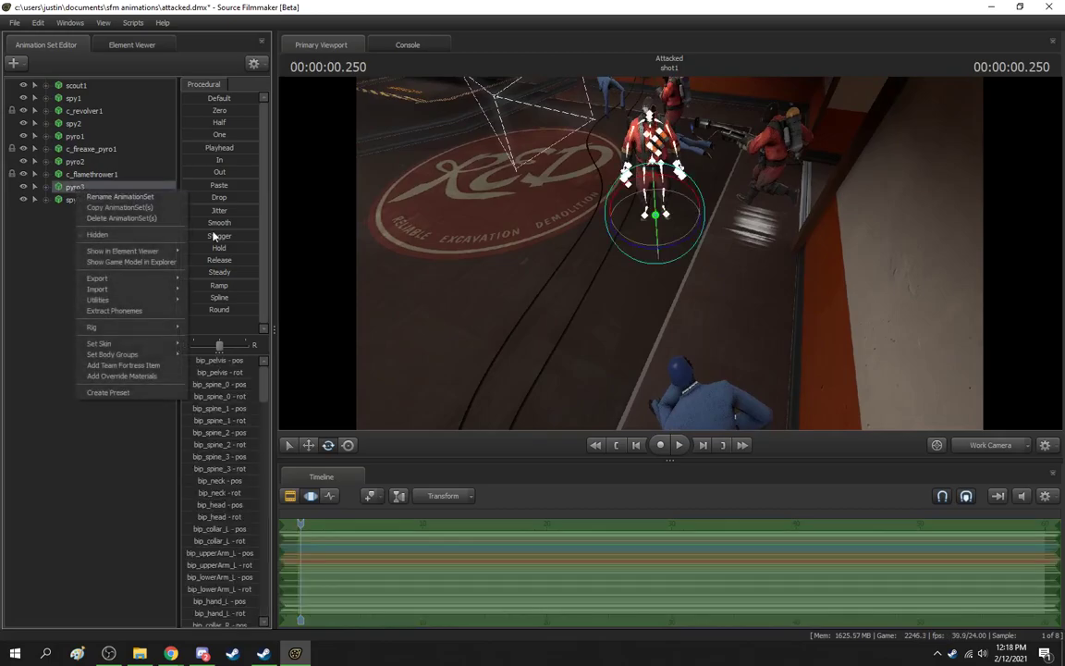
{"action": "left_click", "coordinate": [159, 364]}
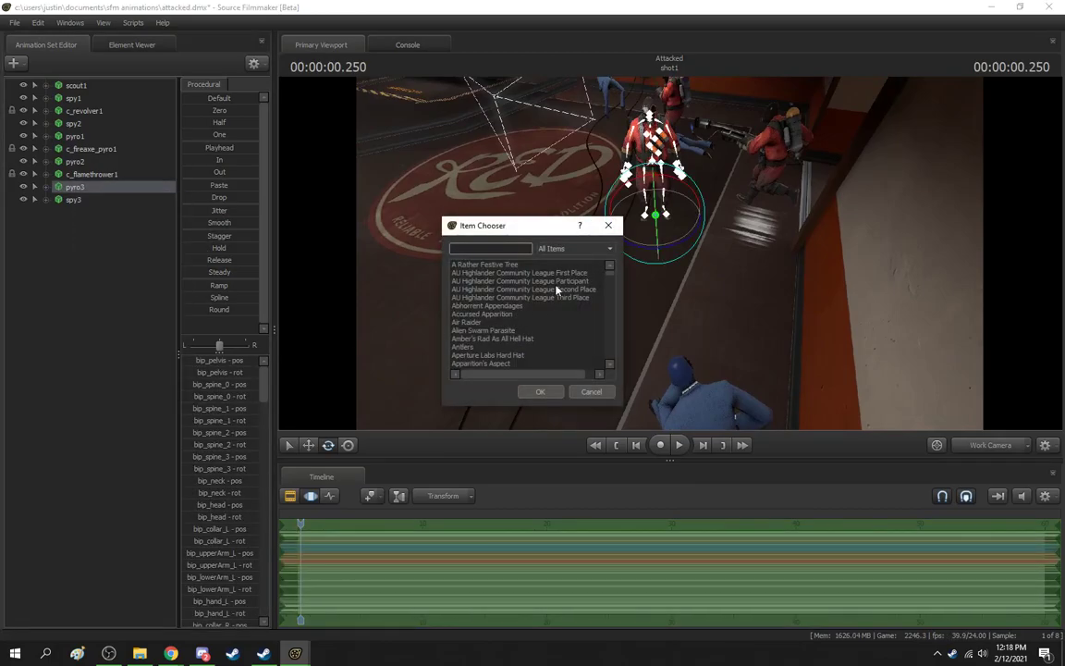
{"action": "left_click", "coordinate": [566, 248]}
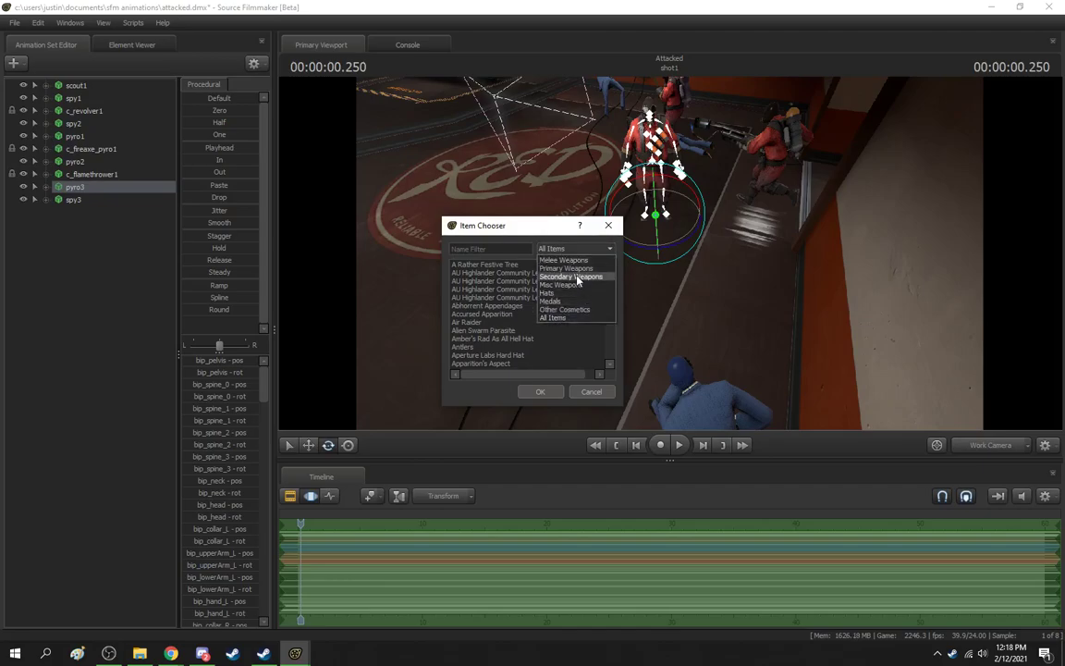
{"action": "left_click", "coordinate": [578, 268]}
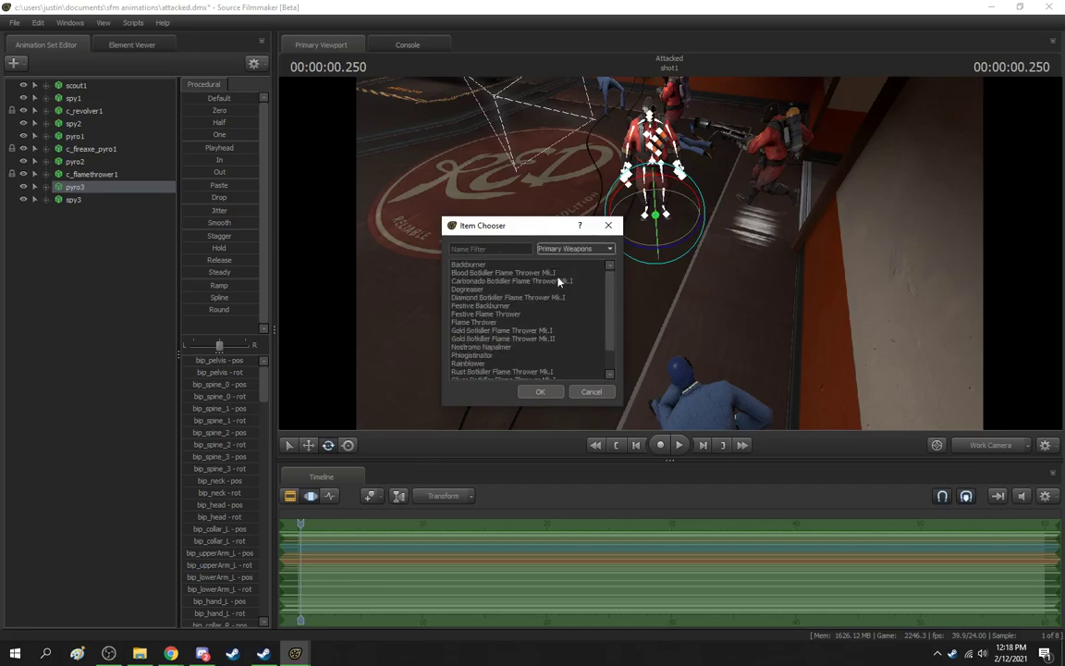
{"action": "left_click", "coordinate": [477, 290]}
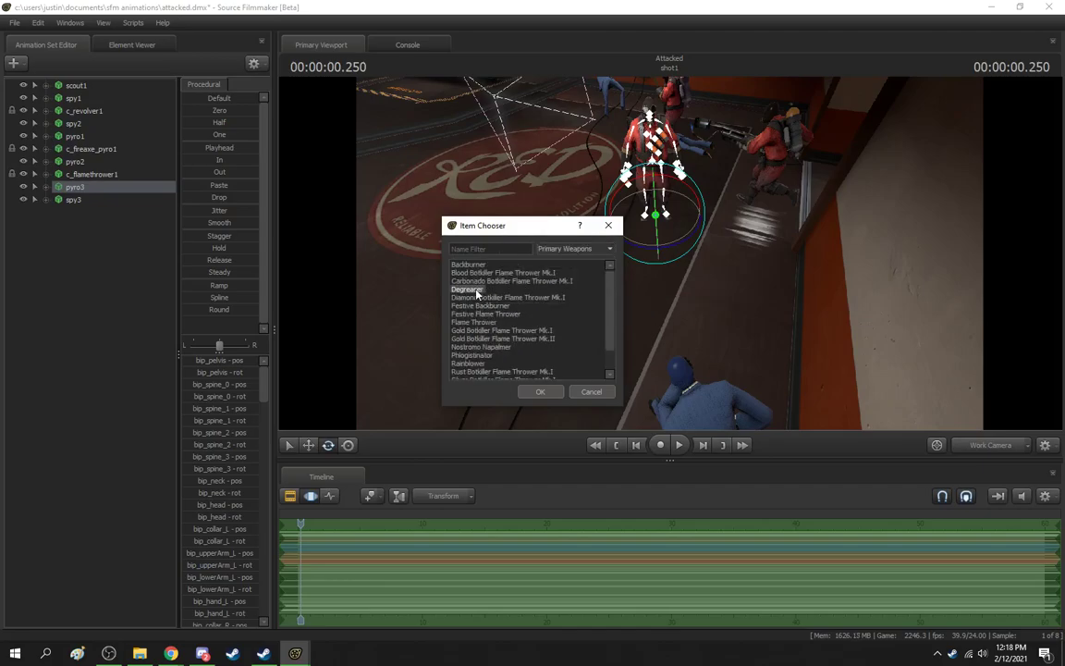
{"action": "left_click", "coordinate": [554, 392]}
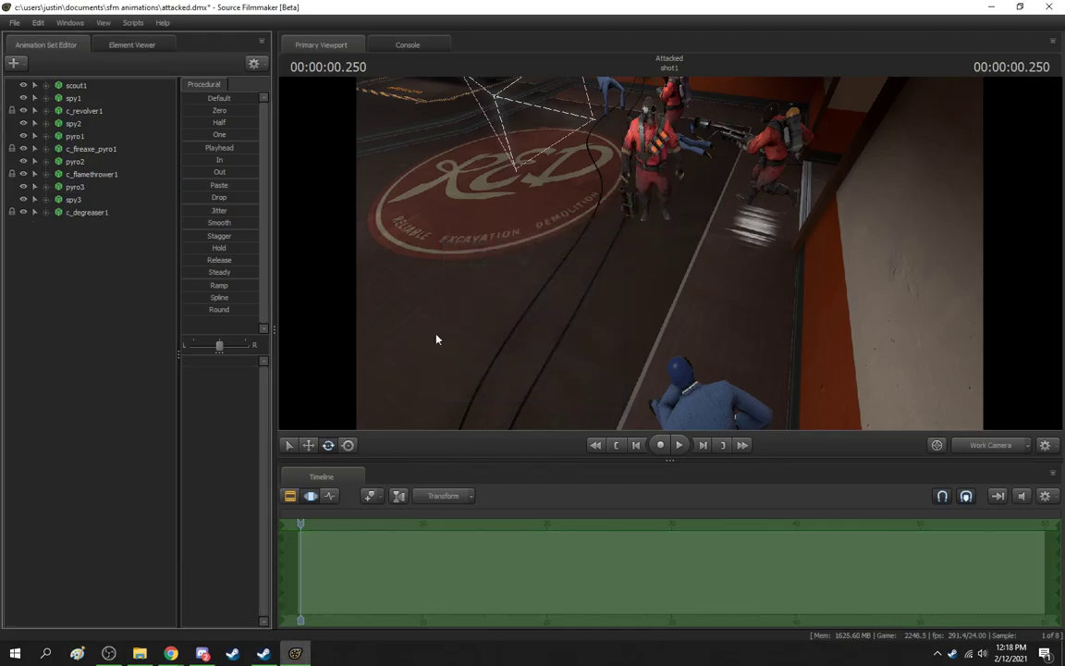
{"action": "left_click_drag", "start_coordinate": [88, 201], "coordinate": [100, 245]}
Step: Try the stand_SECONDARY sequence on pyro3, imported with body_pitch set to -12.49
{"action": "left_click", "coordinate": [83, 190]}
{"action": "right_click", "coordinate": [88, 192]}
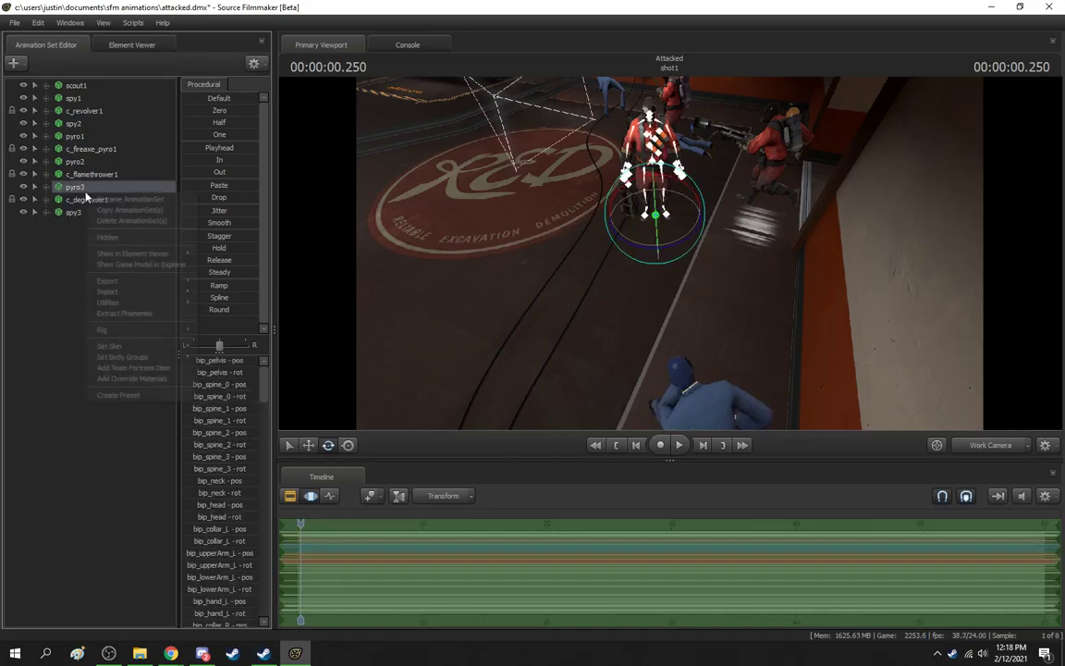
{"action": "mouse_move", "coordinate": [152, 292]}
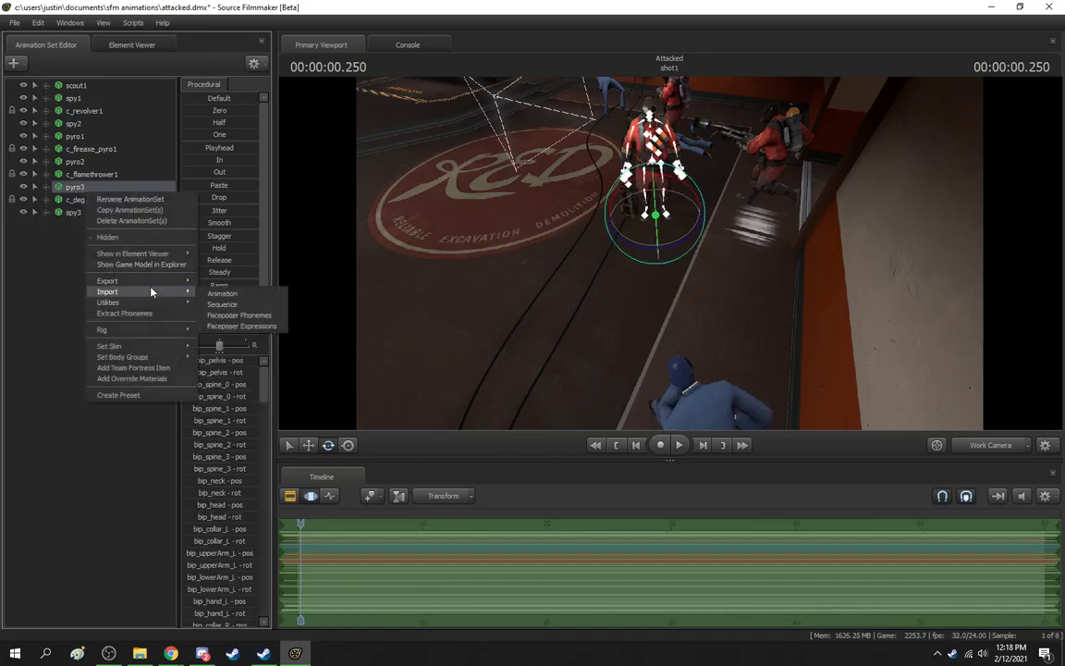
{"action": "left_click", "coordinate": [224, 293]}
{"action": "left_click", "coordinate": [750, 342]}
{"action": "scroll", "coordinate": [789, 385], "scroll_direction": "down", "scroll_amount": 5}
{"action": "scroll", "coordinate": [786, 395], "scroll_direction": "down", "scroll_amount": 5}
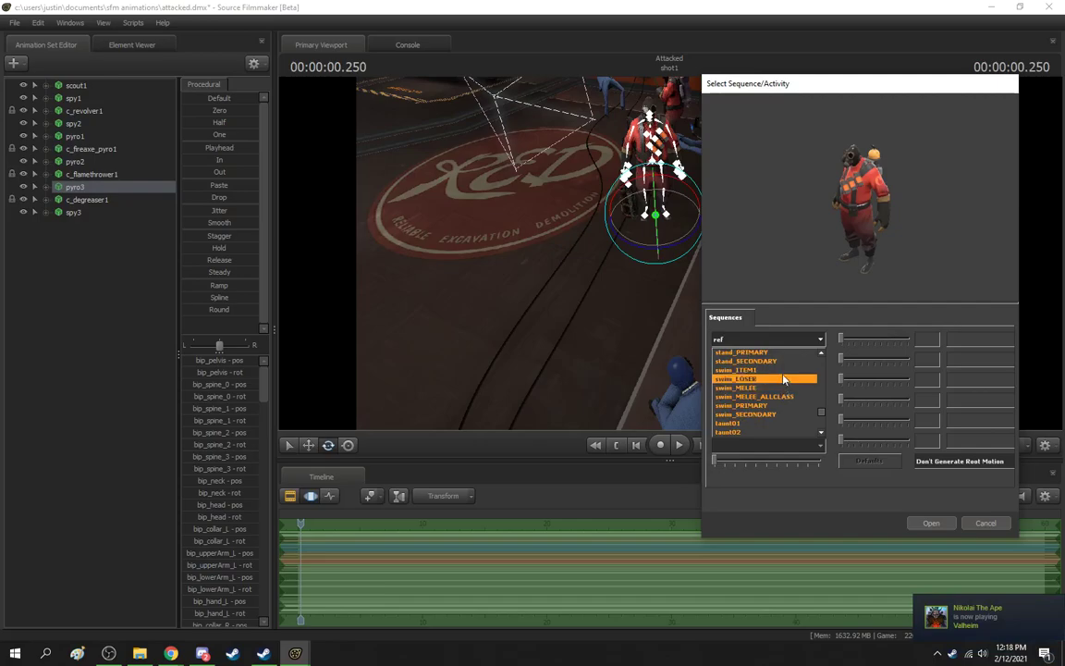
{"action": "left_click", "coordinate": [780, 360]}
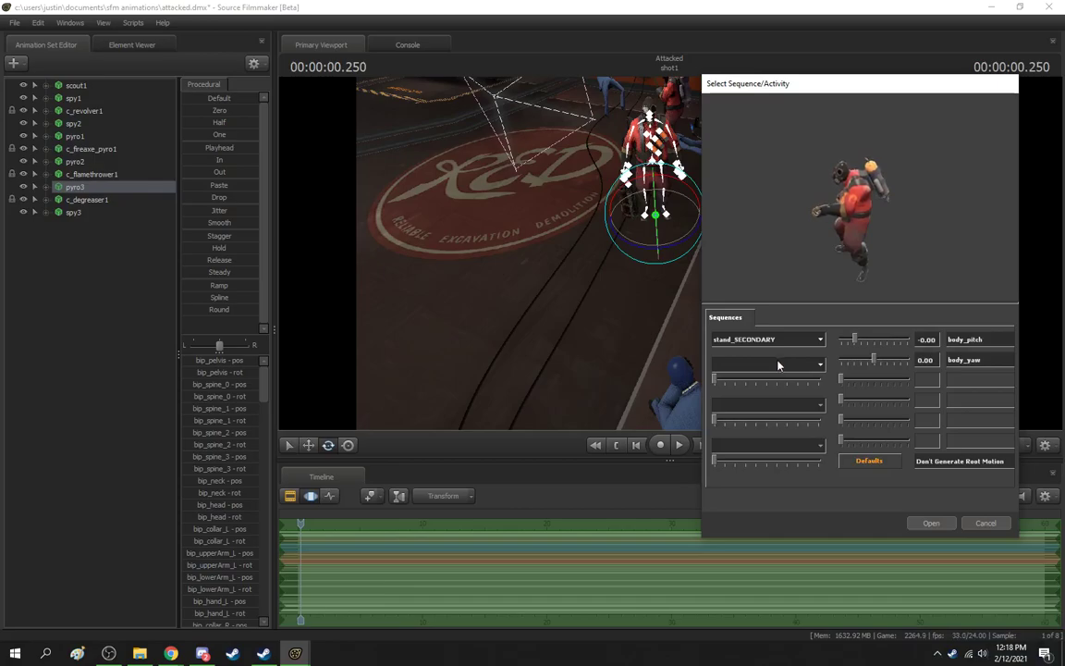
{"action": "left_click_drag", "start_coordinate": [874, 359], "coordinate": [852, 348]}
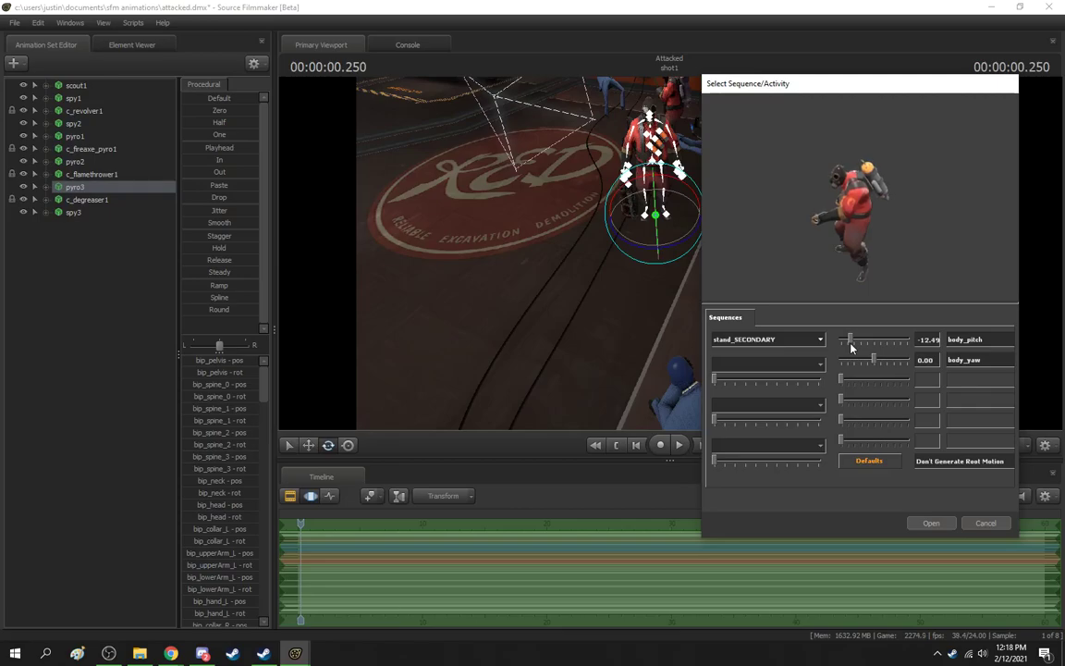
{"action": "left_click", "coordinate": [935, 520]}
Step: Inspect pyro3's imported pose up close and undo the stand_SECONDARY import
{"action": "key", "text": "w"}
{"action": "left_click_drag", "start_coordinate": [761, 357], "coordinate": [672, 259]}
{"action": "key", "text": "w"}
{"action": "key", "text": "d"}
{"action": "key", "text": "ctrl+z"}
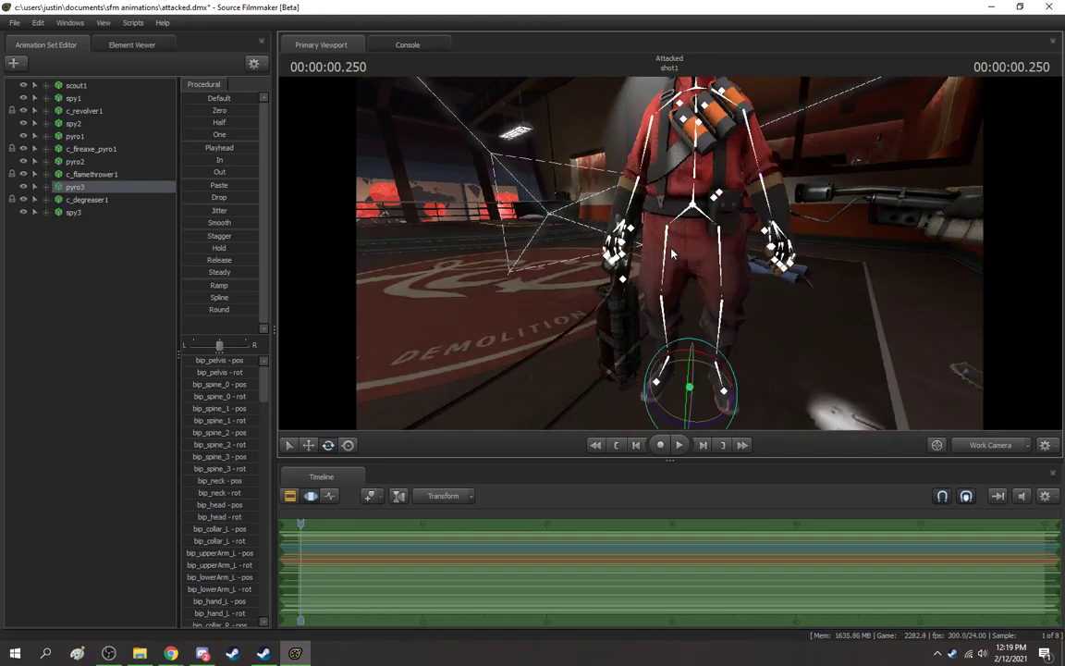
Step: Try the stand_PRIMARY sequence on pyro3 with a slightly negative body_pitch, inspect the pose, and undo the import
{"action": "right_click", "coordinate": [86, 190]}
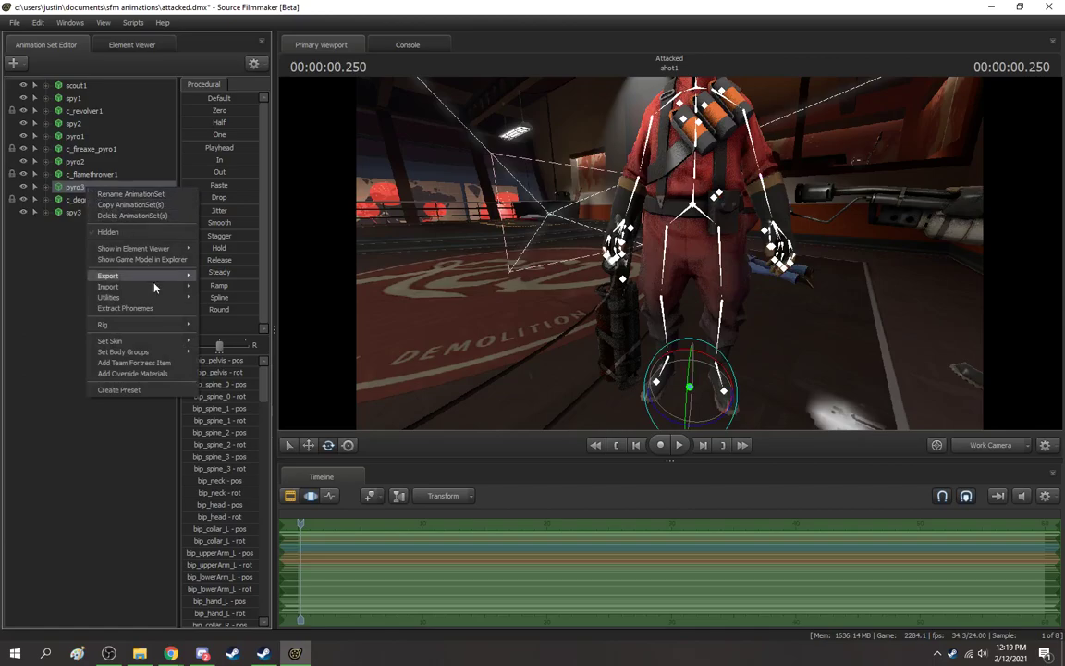
{"action": "mouse_move", "coordinate": [146, 288]}
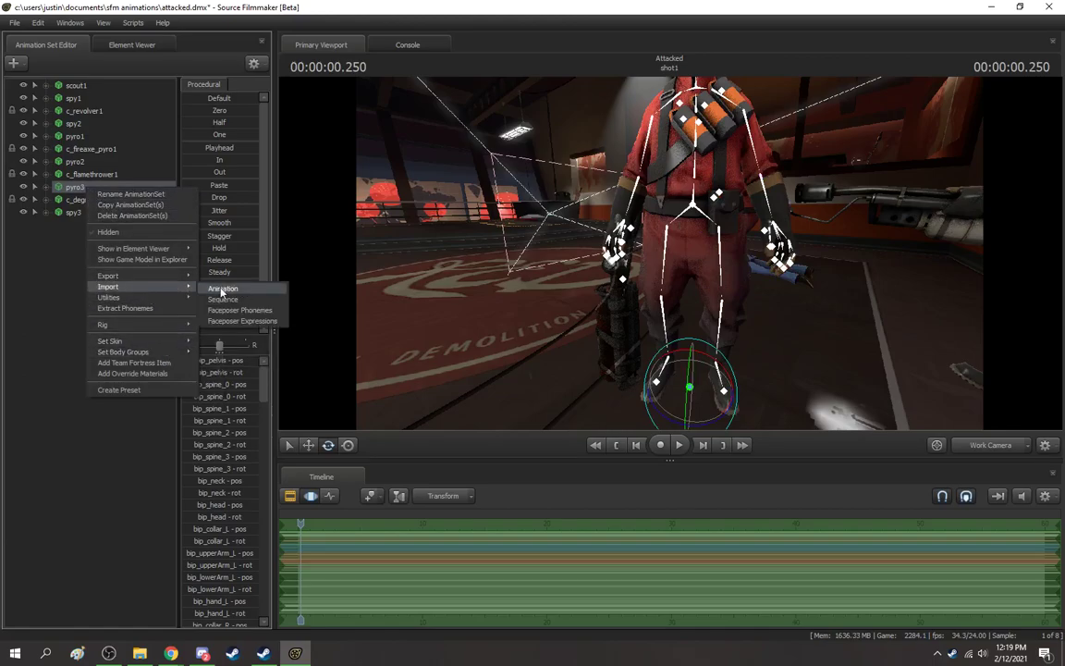
{"action": "left_click", "coordinate": [236, 301]}
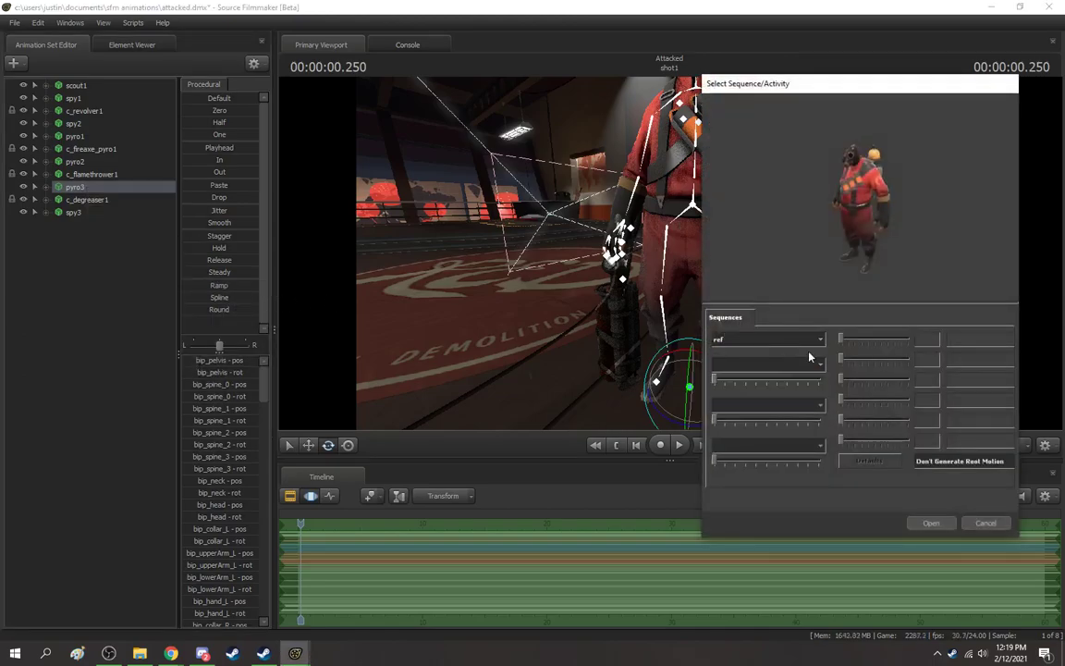
{"action": "left_click", "coordinate": [797, 340]}
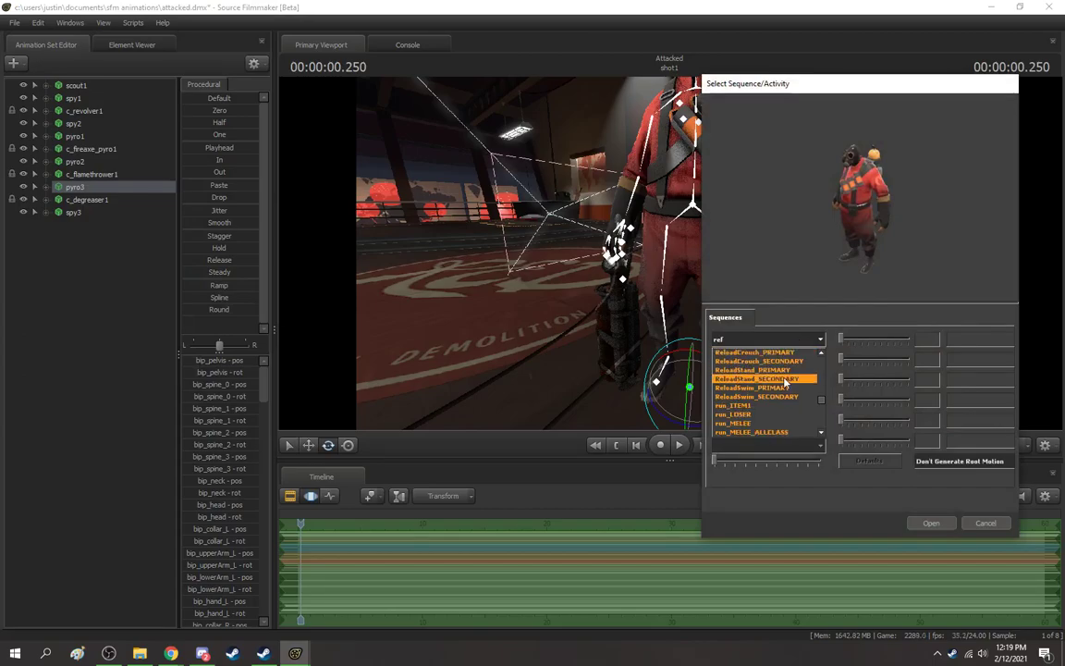
{"action": "scroll", "coordinate": [783, 384], "scroll_direction": "down", "scroll_amount": 3}
{"action": "scroll", "coordinate": [783, 384], "scroll_direction": "down", "scroll_amount": 3}
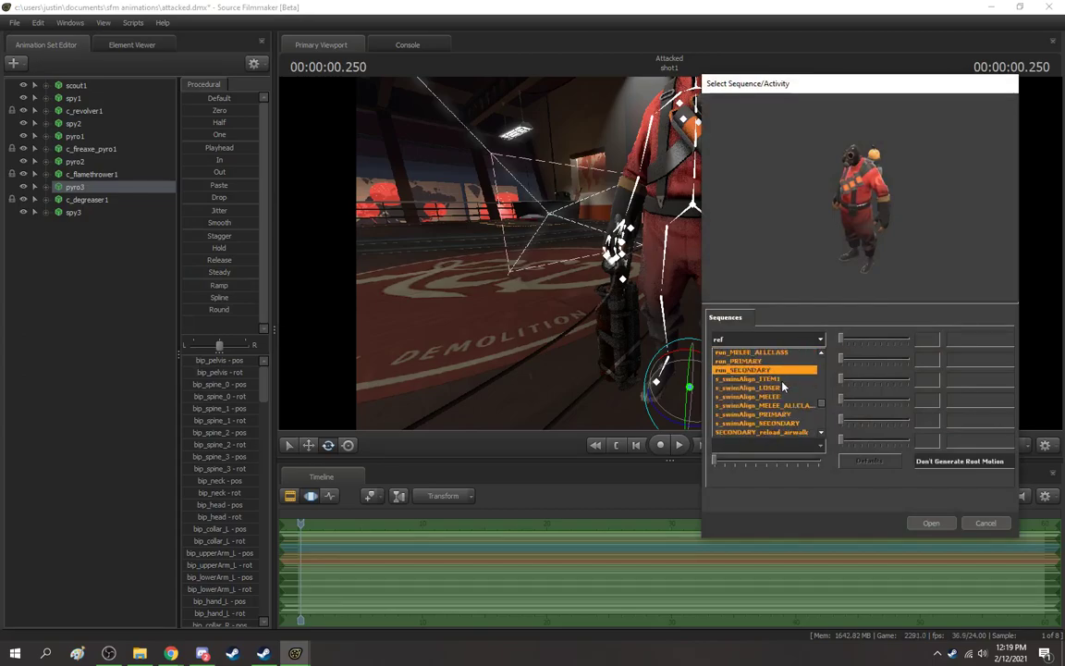
{"action": "scroll", "coordinate": [783, 387], "scroll_direction": "down", "scroll_amount": 5}
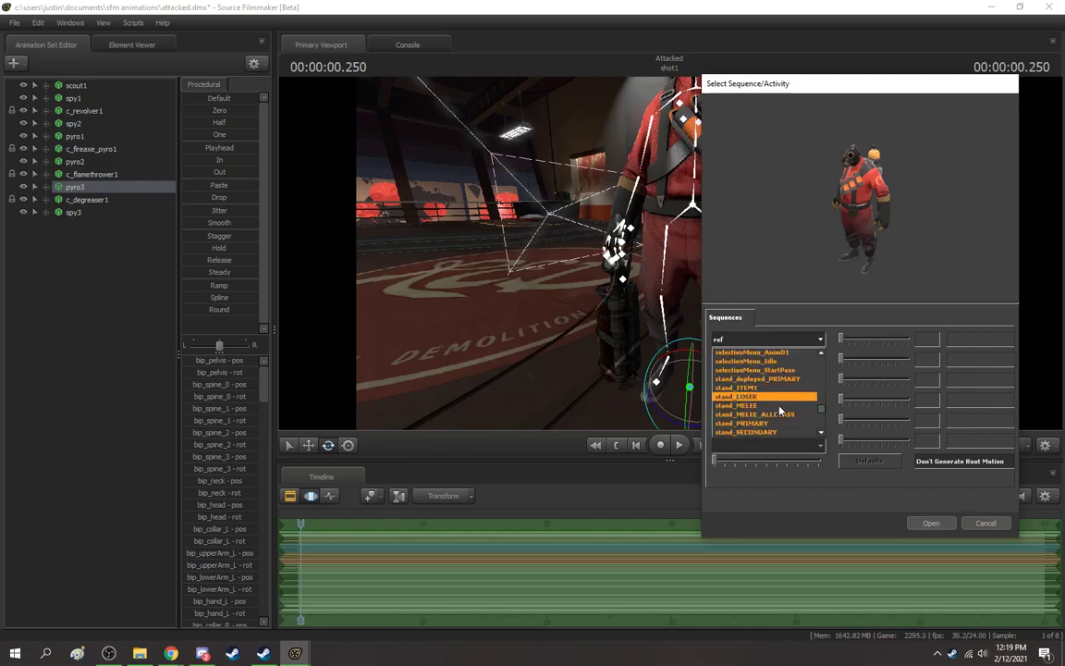
{"action": "left_click", "coordinate": [777, 424]}
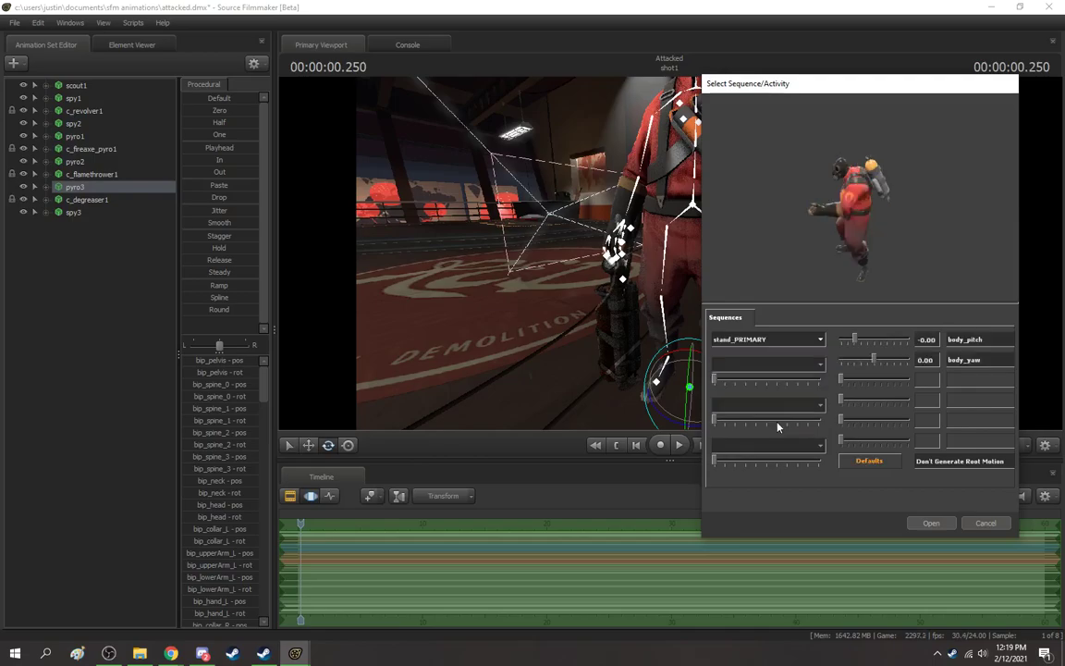
{"action": "left_click_drag", "start_coordinate": [856, 343], "coordinate": [853, 343]}
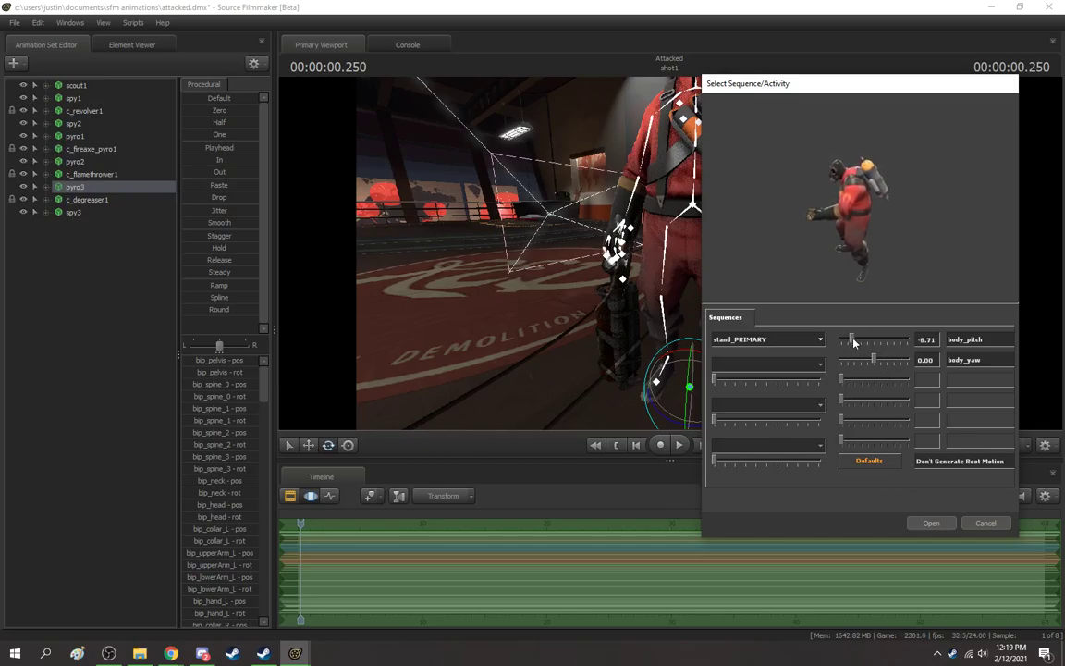
{"action": "left_click", "coordinate": [931, 523]}
{"action": "left_click_drag", "start_coordinate": [836, 352], "coordinate": [836, 351]}
{"action": "key", "text": "s"}
{"action": "key", "text": "ctrl+z"}
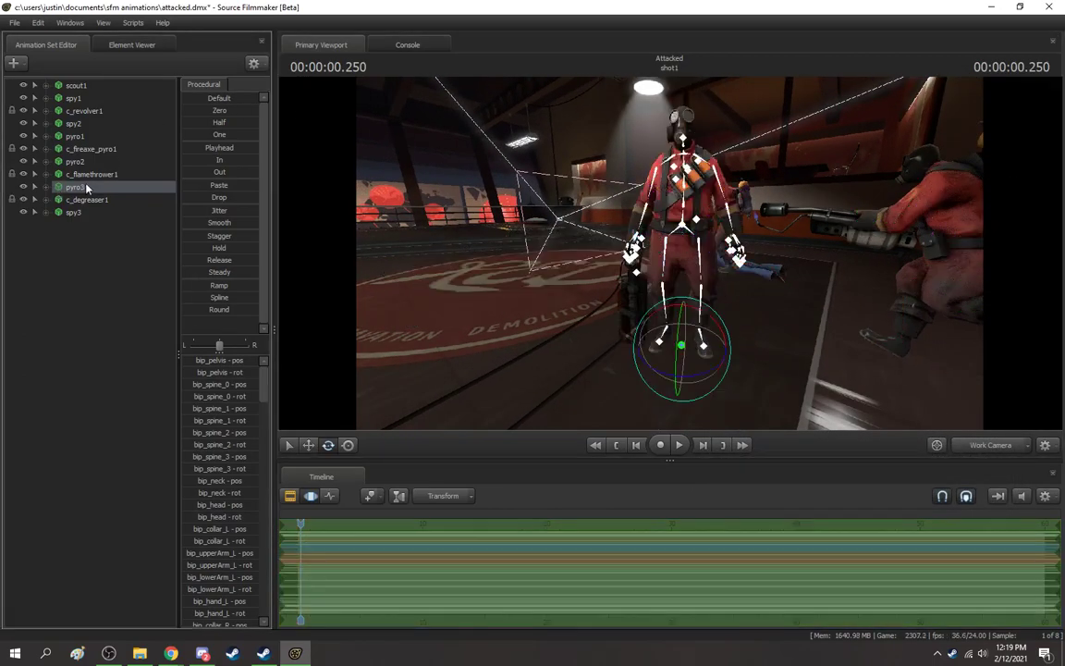
Step: Import the stand_PRIMARY sequence onto pyro3 with body_pitch set to -22.89
{"action": "right_click", "coordinate": [84, 186]}
{"action": "mouse_move", "coordinate": [156, 288]}
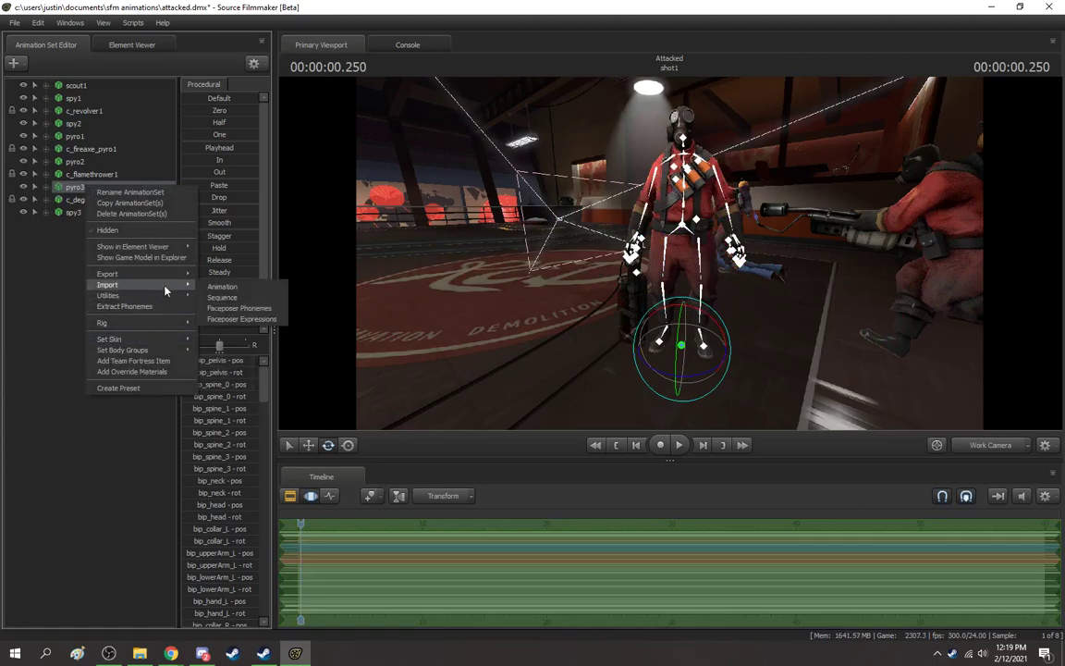
{"action": "left_click", "coordinate": [238, 297]}
{"action": "left_click", "coordinate": [726, 341]}
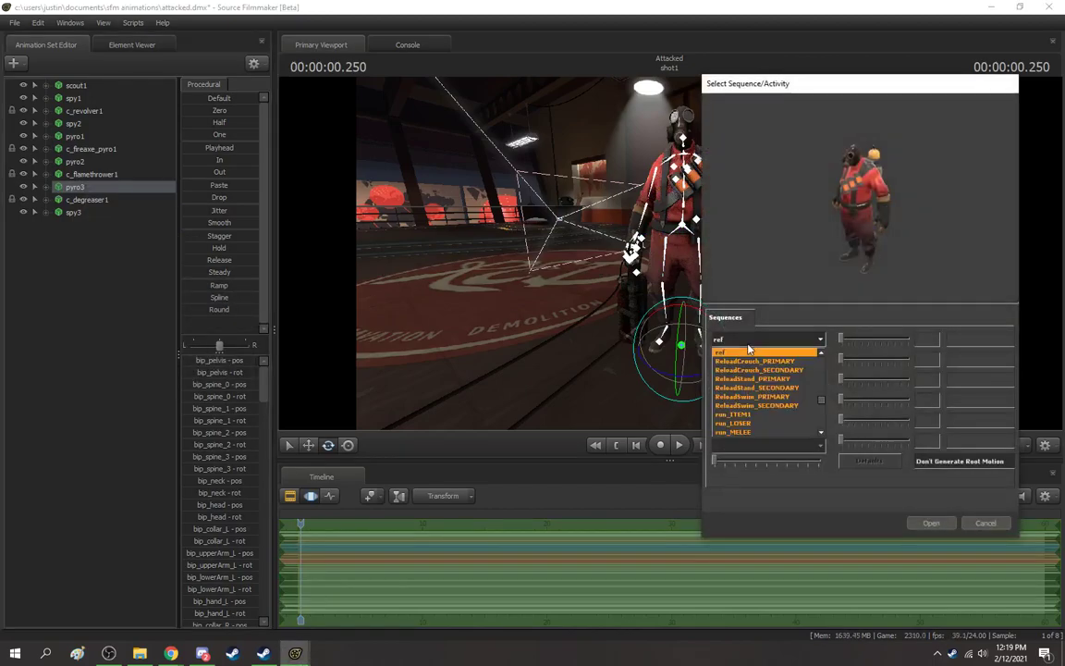
{"action": "scroll", "coordinate": [786, 383], "scroll_direction": "down", "scroll_amount": 3}
{"action": "scroll", "coordinate": [781, 382], "scroll_direction": "down", "scroll_amount": 5}
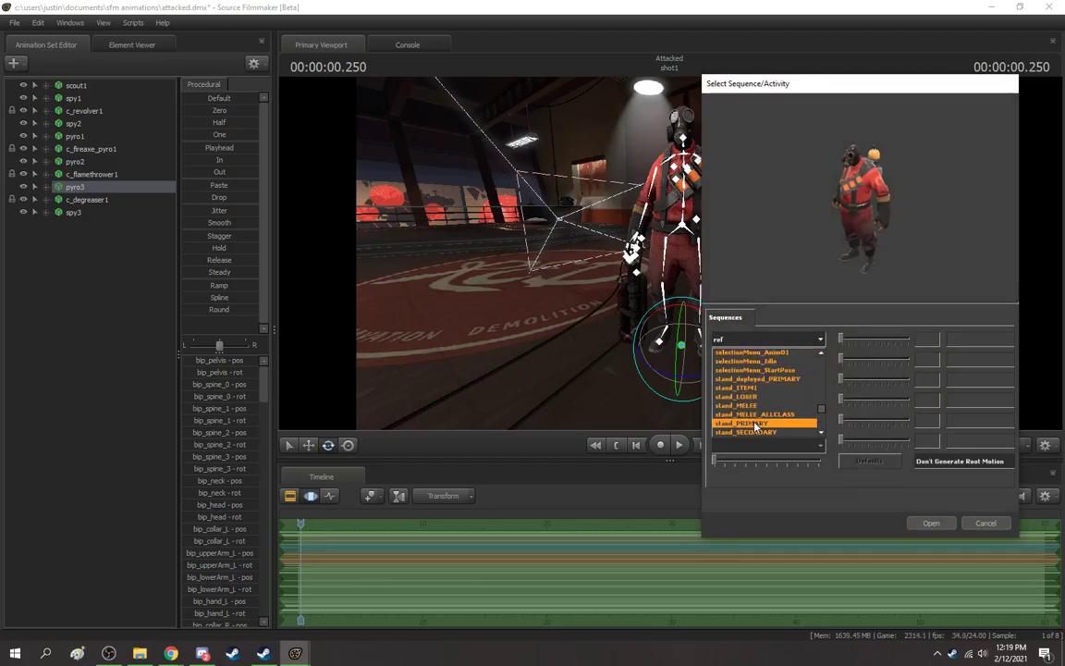
{"action": "left_click", "coordinate": [749, 423]}
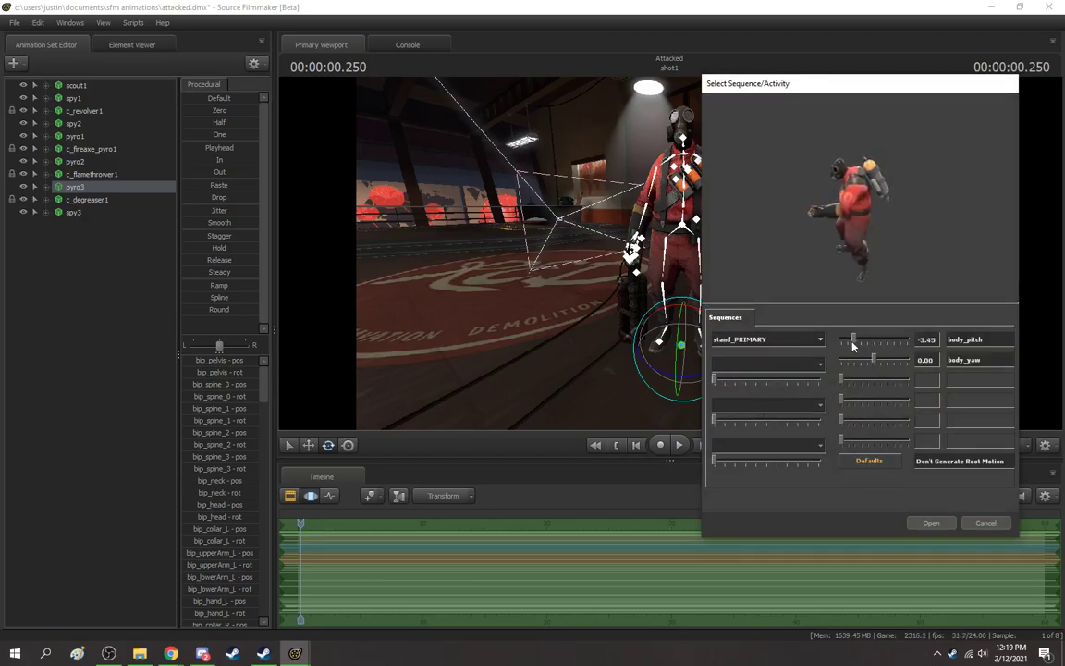
{"action": "left_click_drag", "start_coordinate": [853, 345], "coordinate": [845, 344]}
{"action": "left_click_drag", "start_coordinate": [837, 264], "coordinate": [918, 260]}
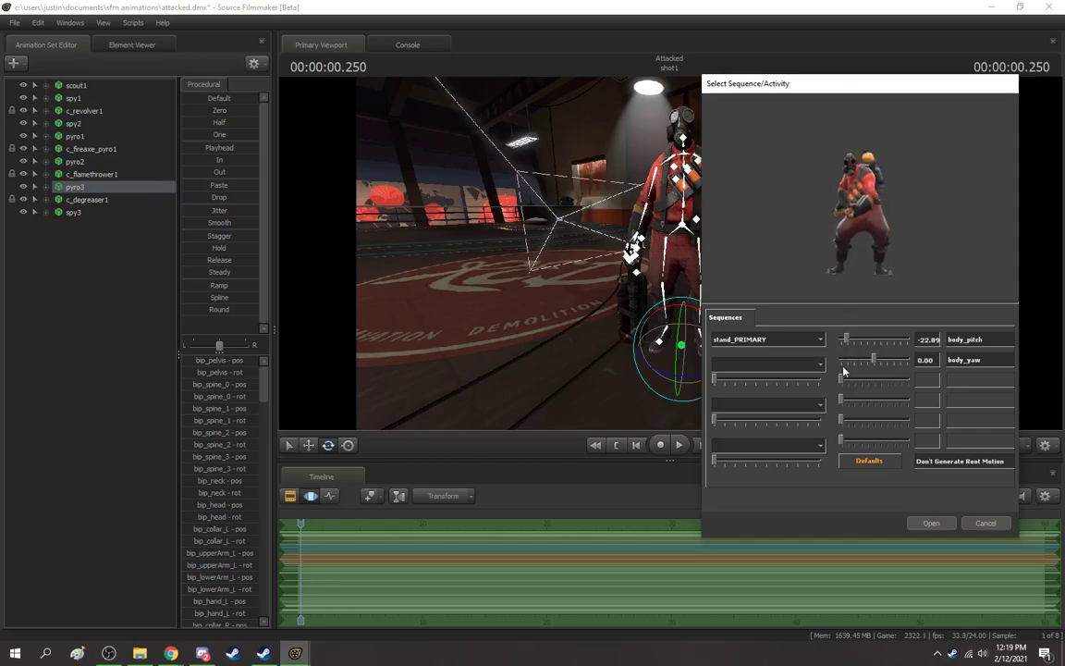
{"action": "left_click", "coordinate": [932, 524]}
Step: Rotate pyro3 about its vertical axis to aim the Degreaser at spy3, deselect it, and check the shot through camera1
{"action": "left_click_drag", "start_coordinate": [671, 268], "coordinate": [755, 283]}
{"action": "key", "text": "s"}
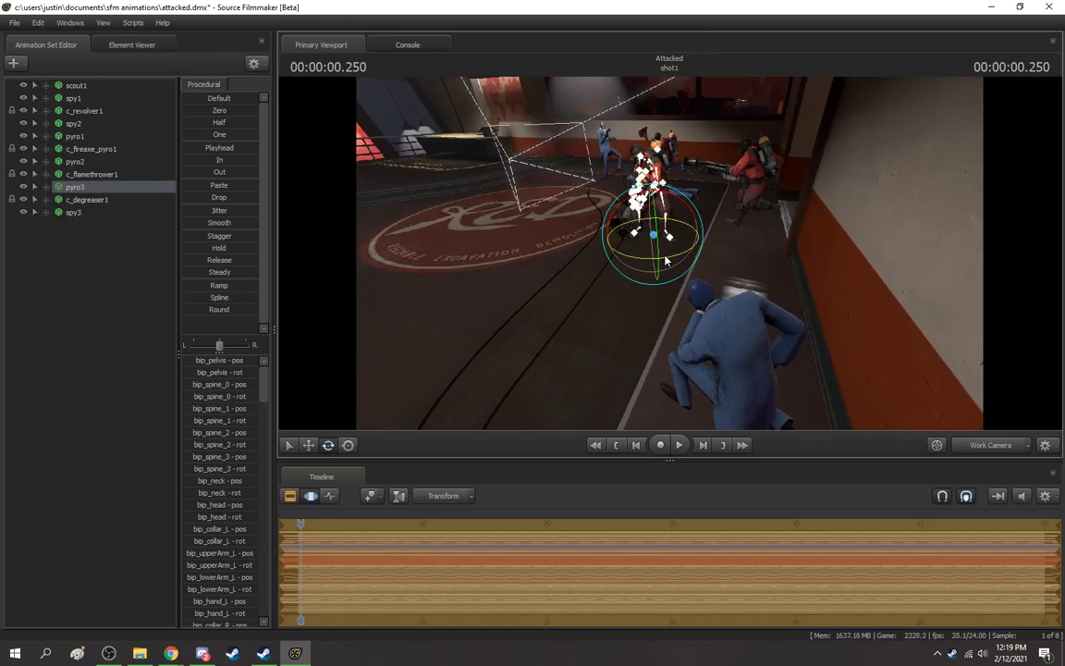
{"action": "left_click_drag", "start_coordinate": [667, 258], "coordinate": [686, 264]}
{"action": "left_click", "coordinate": [311, 293]}
{"action": "left_click", "coordinate": [1003, 445]}
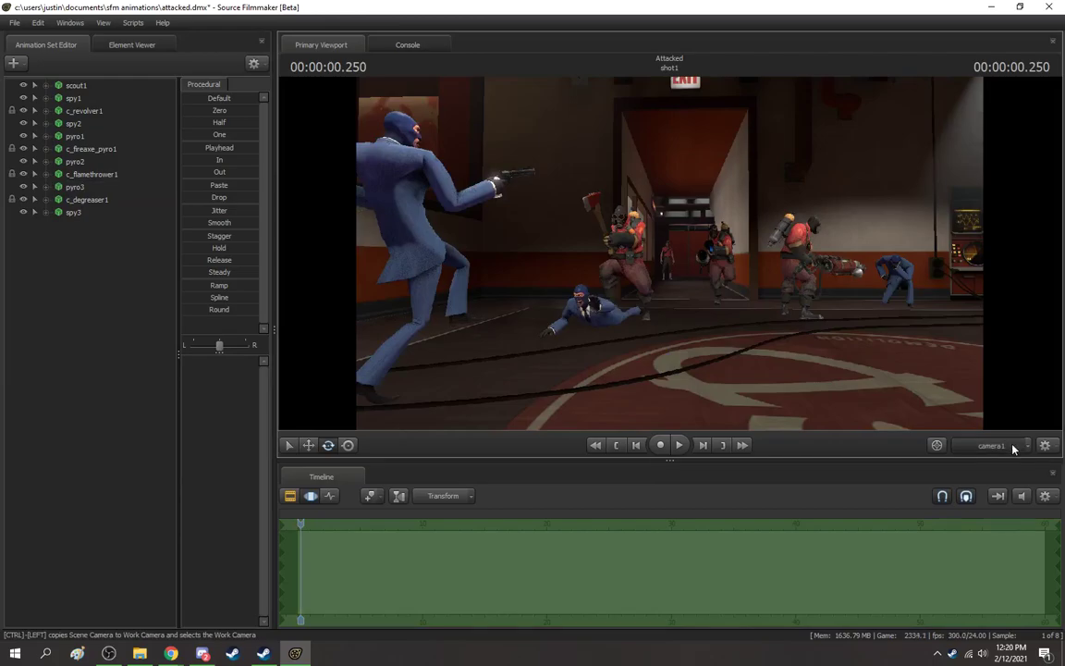
Step: Shift pyro3 slightly across the floor toward the wall and spy3, deselect it, and check the composition through camera1
{"action": "left_click", "coordinate": [1008, 447]}
{"action": "key", "text": "w"}
{"action": "mouse_move", "coordinate": [879, 356]}
{"action": "left_mouse_down"}
{"action": "mouse_move", "coordinate": [795, 363]}
{"action": "mouse_move", "coordinate": [878, 357]}
{"action": "mouse_move", "coordinate": [881, 342]}
{"action": "left_mouse_up"}
{"action": "left_click", "coordinate": [95, 213]}
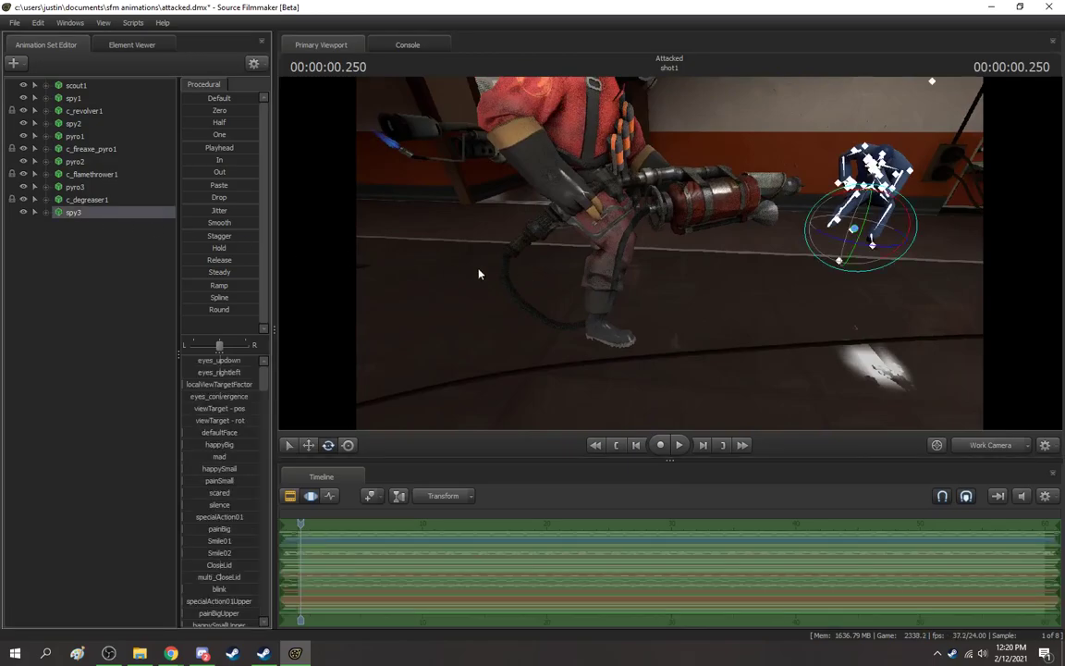
{"action": "left_click", "coordinate": [76, 187]}
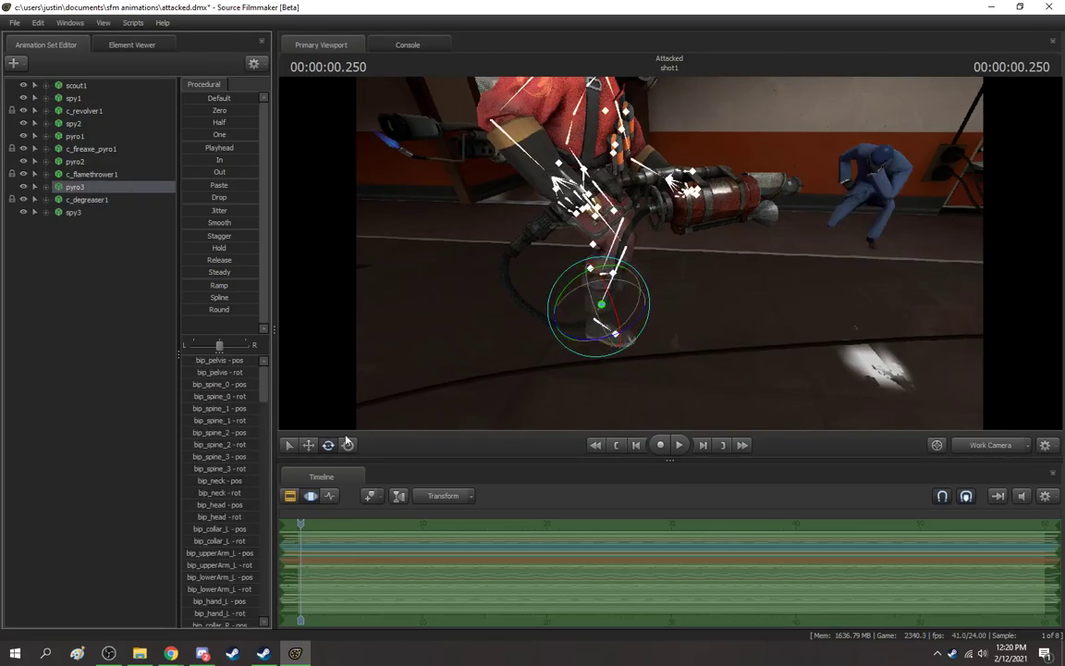
{"action": "left_click", "coordinate": [310, 446]}
{"action": "left_click_drag", "start_coordinate": [575, 303], "coordinate": [633, 284]}
{"action": "left_click", "coordinate": [60, 249]}
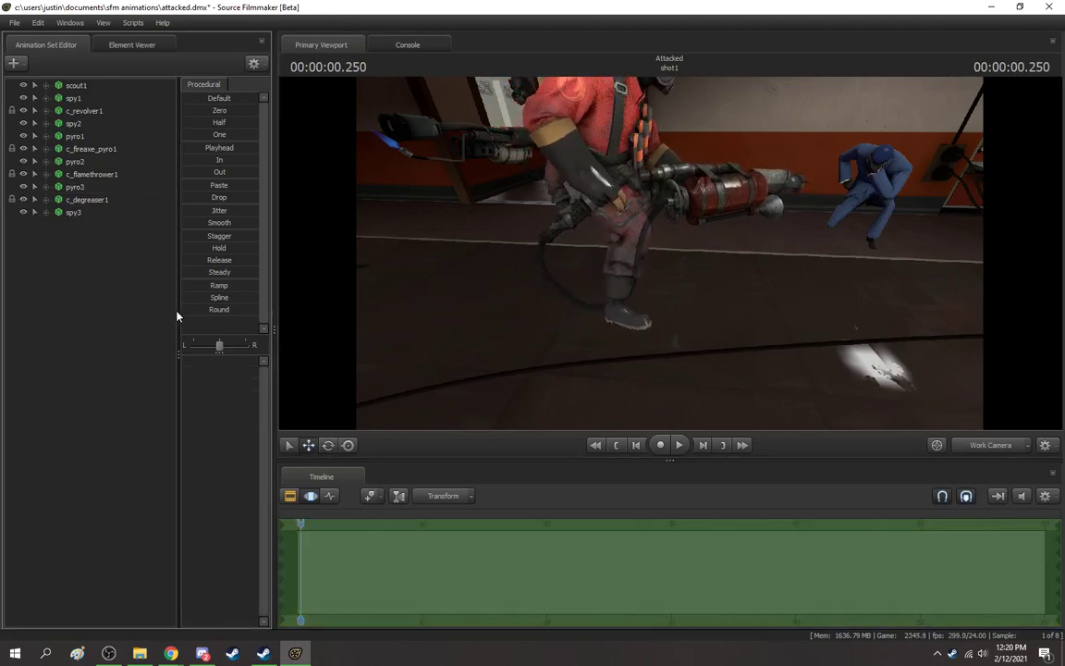
{"action": "left_click", "coordinate": [1003, 447]}
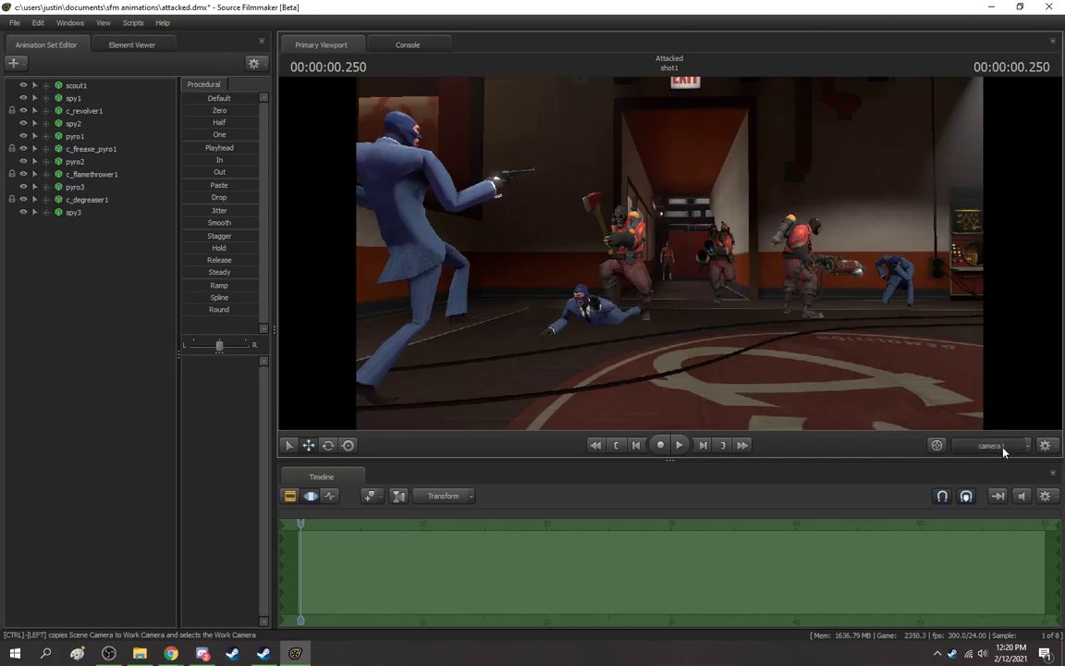
Step: Rotate pyro3's bip_head bone to adjust where the Pyro looks, and check the shot through camera1
{"action": "left_click", "coordinate": [1004, 449]}
{"action": "left_click_drag", "start_coordinate": [860, 314], "coordinate": [518, 287]}
{"action": "left_click_drag", "start_coordinate": [578, 266], "coordinate": [600, 275]}
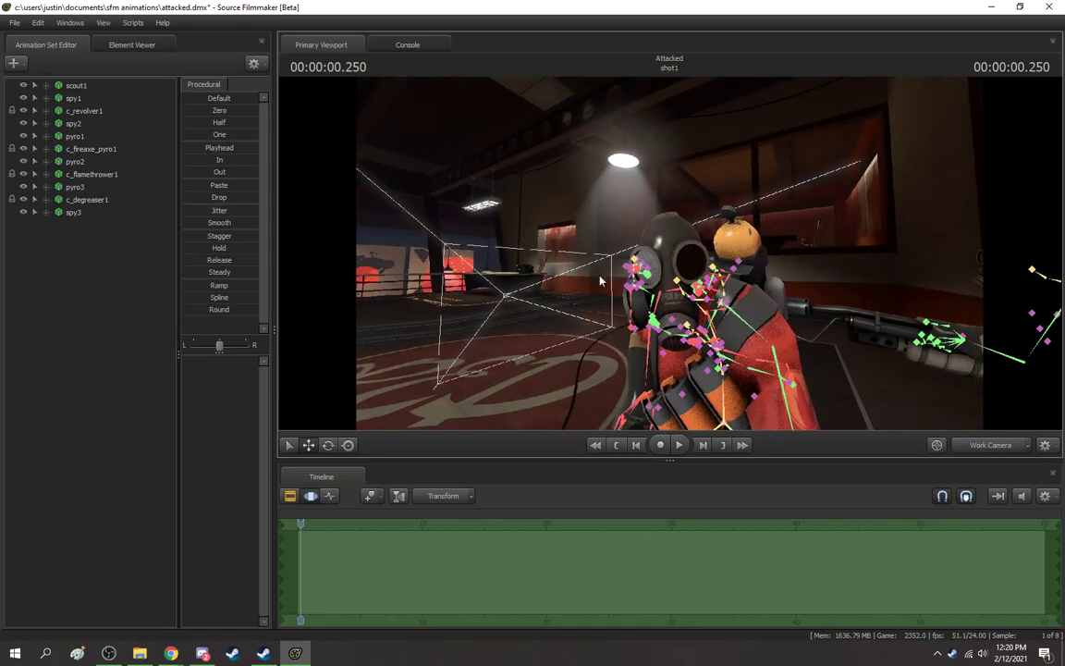
{"action": "left_click_drag", "start_coordinate": [650, 248], "coordinate": [750, 286]}
{"action": "left_click", "coordinate": [751, 261], "text": "ctrl"}
{"action": "left_click", "coordinate": [330, 445]}
{"action": "left_click_drag", "start_coordinate": [750, 230], "coordinate": [737, 241]}
{"action": "mouse_move", "coordinate": [741, 300]}
{"action": "left_mouse_down"}
{"action": "mouse_move", "coordinate": [744, 289]}
{"action": "mouse_move", "coordinate": [764, 289]}
{"action": "mouse_move", "coordinate": [592, 379]}
{"action": "mouse_move", "coordinate": [703, 310]}
{"action": "mouse_move", "coordinate": [739, 301]}
{"action": "left_mouse_up"}
{"action": "key", "text": "s"}
{"action": "key", "text": "a"}
{"action": "left_click_drag", "start_coordinate": [670, 253], "coordinate": [709, 254]}
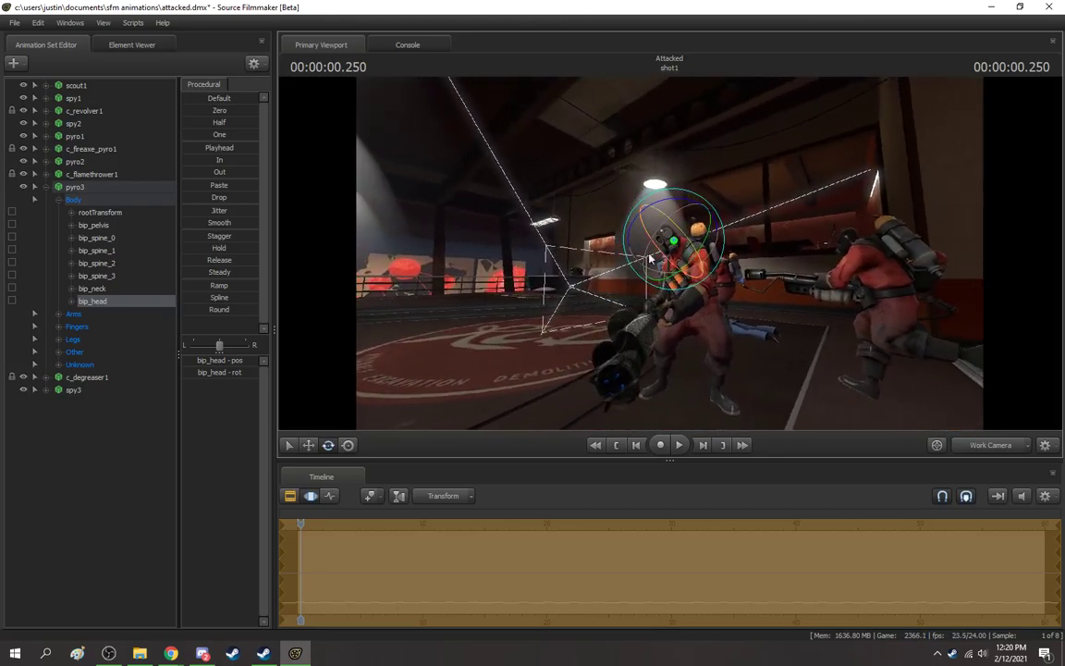
{"action": "left_click", "coordinate": [994, 445]}
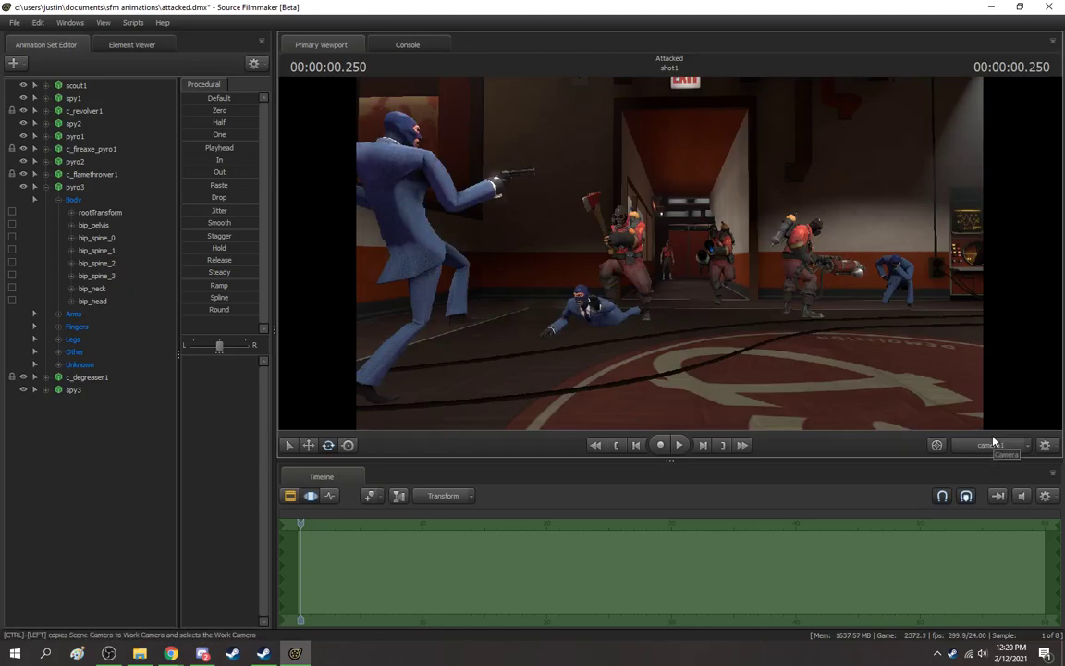
Step: Reposition scout1 in the corridor behind the Pyros, deselect it, and check the composition through camera1
{"action": "left_click", "coordinate": [72, 87]}
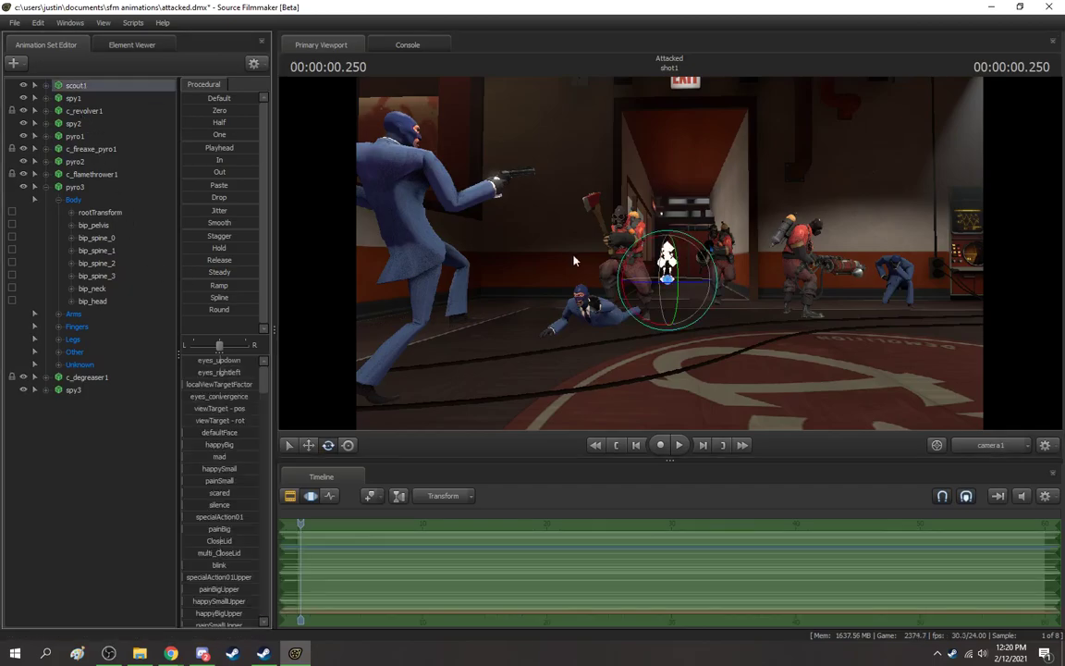
{"action": "left_click", "coordinate": [312, 447]}
{"action": "left_click", "coordinate": [1011, 452]}
{"action": "left_click_drag", "start_coordinate": [888, 361], "coordinate": [980, 416]}
{"action": "key", "text": "w"}
{"action": "left_click_drag", "start_coordinate": [779, 252], "coordinate": [527, 242]}
{"action": "left_click", "coordinate": [80, 486]}
{"action": "left_click", "coordinate": [1012, 450]}
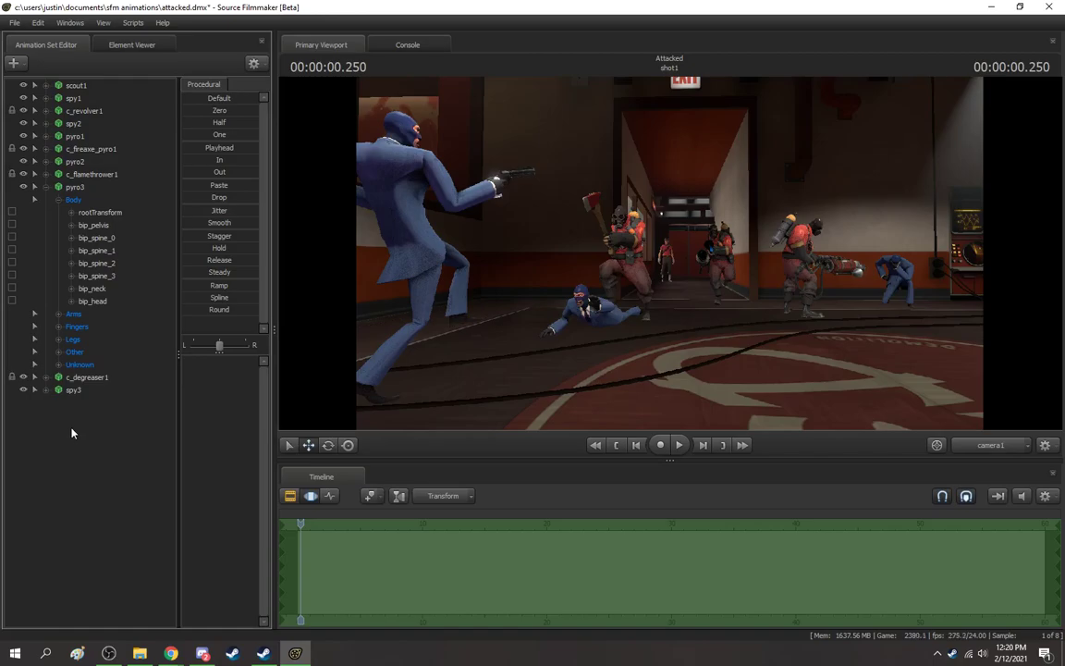
Step: Collapse pyro3's controls and create an animation set for a new Spy model
{"action": "left_click_drag", "start_coordinate": [670, 253], "coordinate": [635, 268]}
{"action": "left_click", "coordinate": [979, 443]}
{"action": "key", "text": "s"}
{"action": "left_click", "coordinate": [48, 188]}
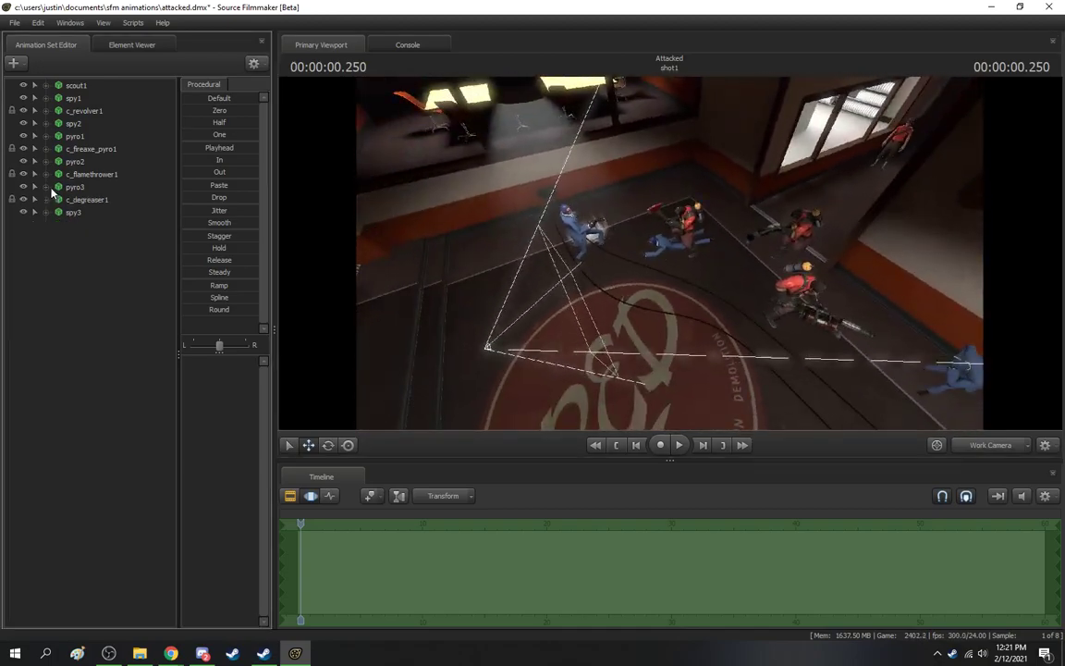
{"action": "left_click", "coordinate": [14, 62]}
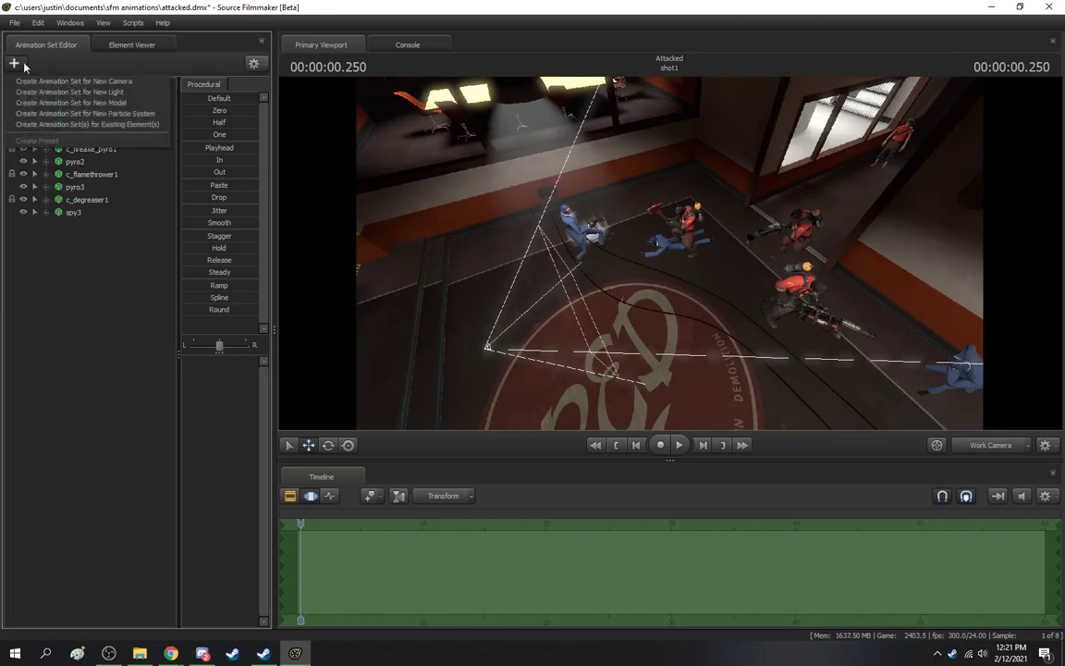
{"action": "left_click", "coordinate": [126, 105]}
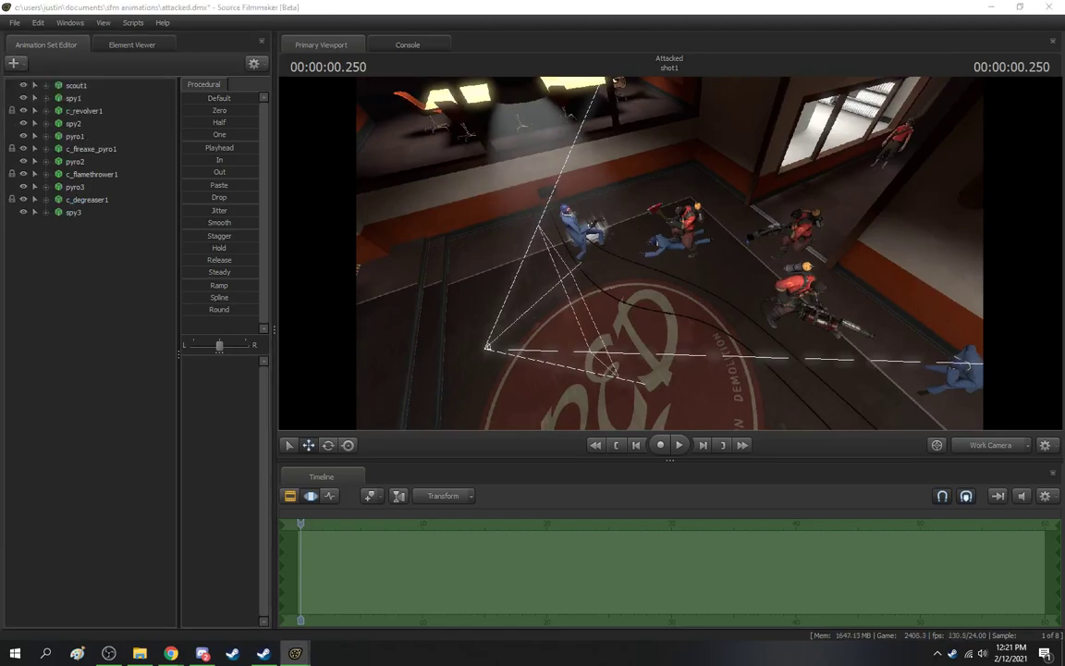
{"action": "left_click_drag", "start_coordinate": [678, 335], "coordinate": [638, 359]}
Step: Move spy4 across the floor to the wall behind pyro1 and turn it about its vertical axis
{"action": "left_click", "coordinate": [89, 228]}
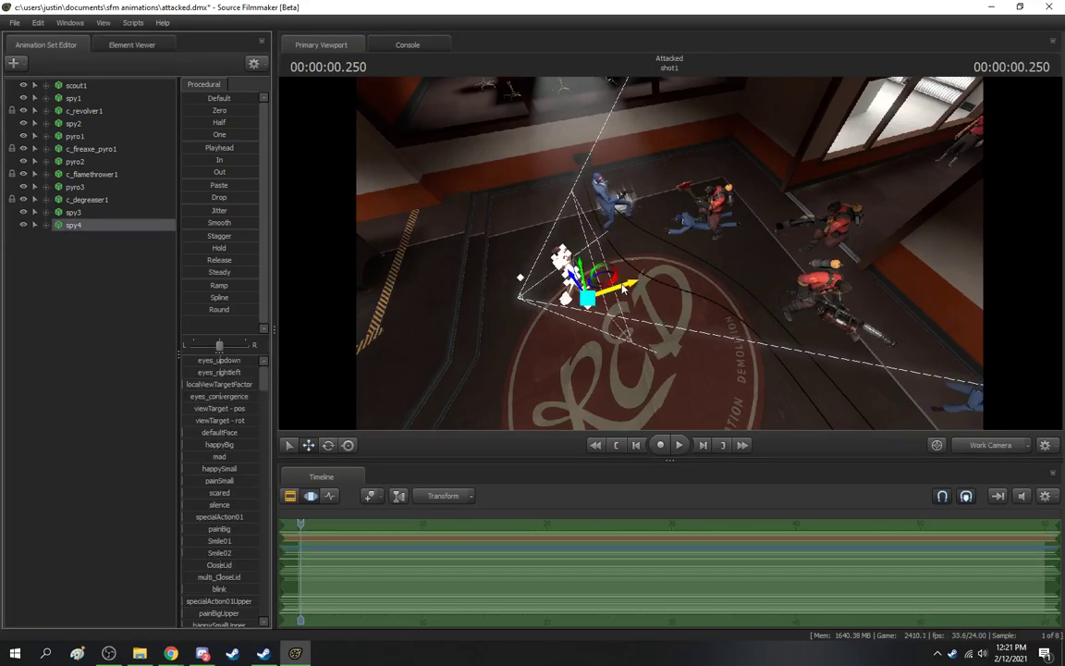
{"action": "left_click_drag", "start_coordinate": [620, 291], "coordinate": [711, 140]}
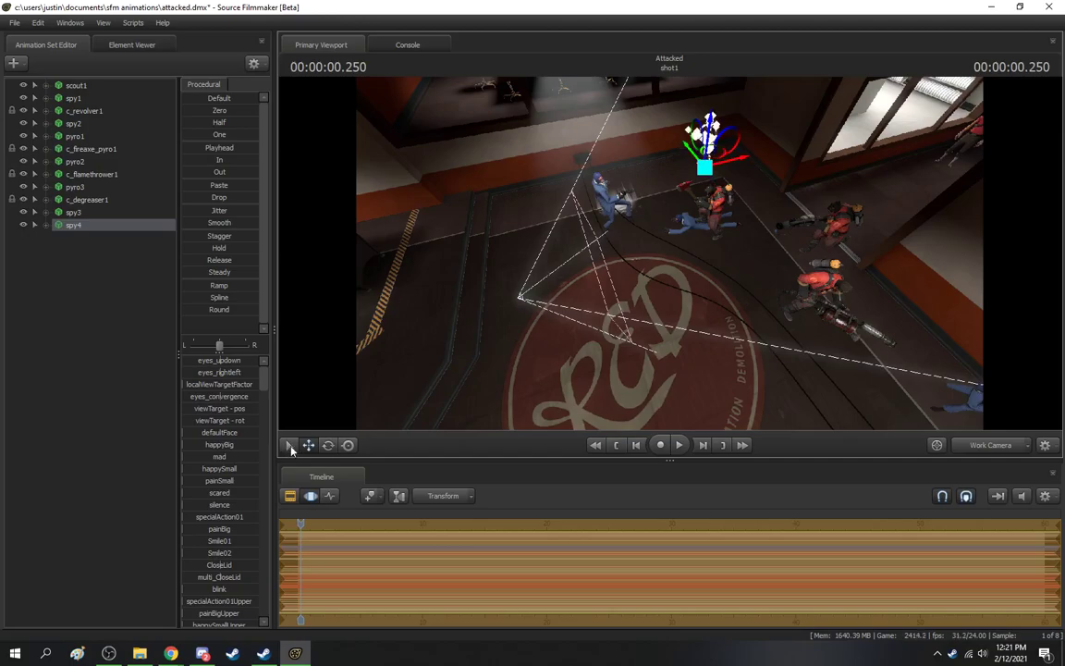
{"action": "left_click", "coordinate": [330, 445]}
{"action": "left_click_drag", "start_coordinate": [687, 193], "coordinate": [731, 145]}
{"action": "key", "text": "w"}
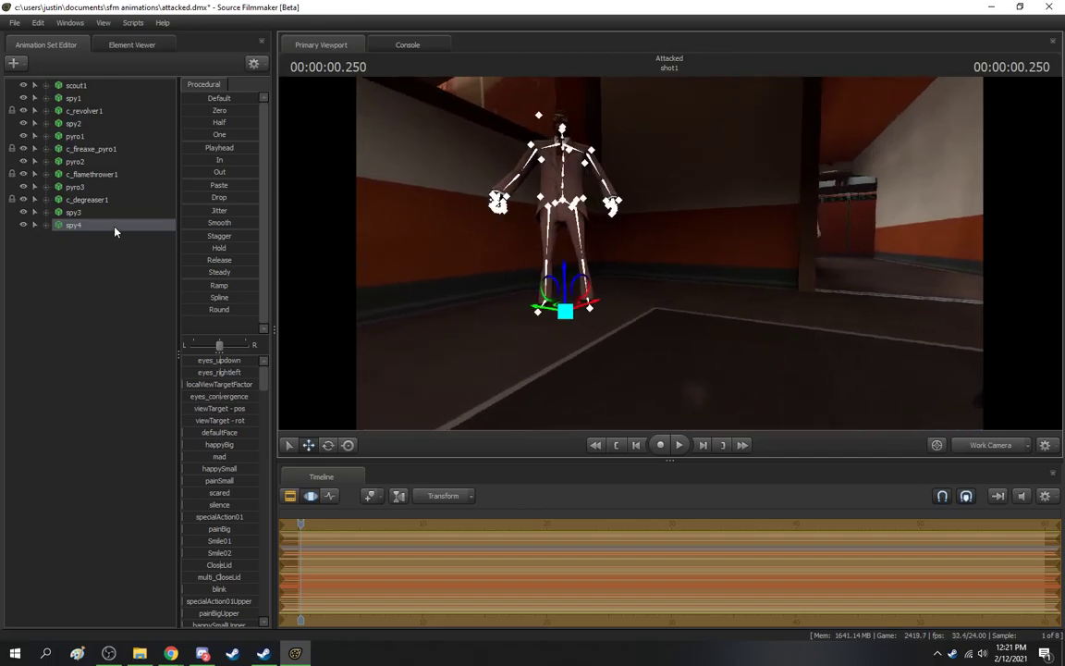
Step: Set spy4's spyMask body group to spy_mask.dmx
{"action": "right_click", "coordinate": [115, 228]}
{"action": "mouse_move", "coordinate": [171, 388]}
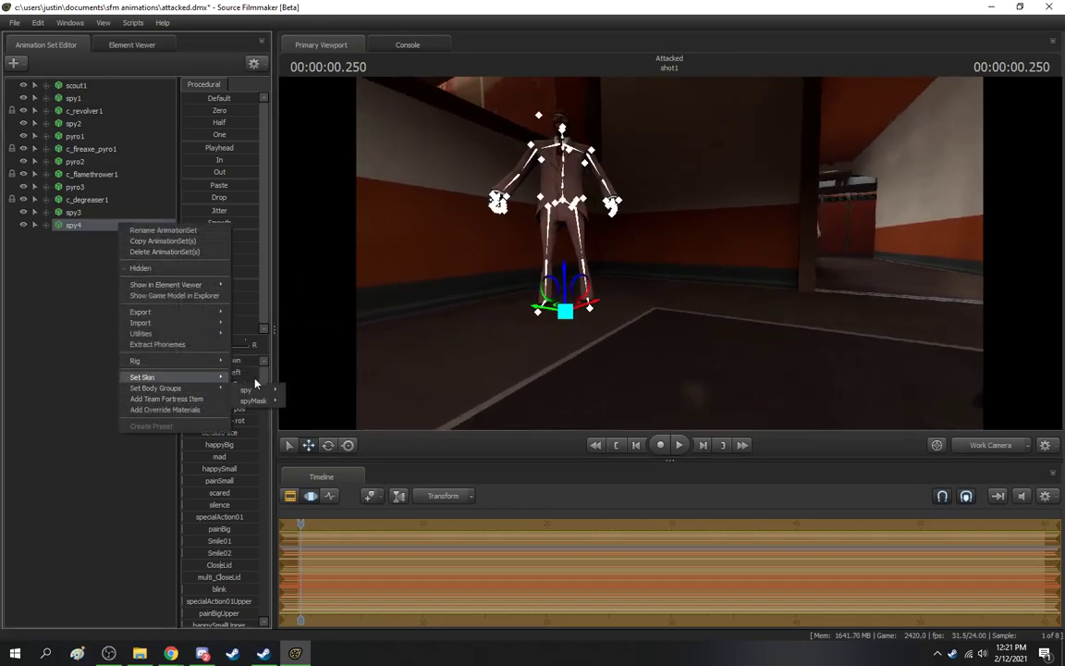
{"action": "mouse_move", "coordinate": [261, 407]}
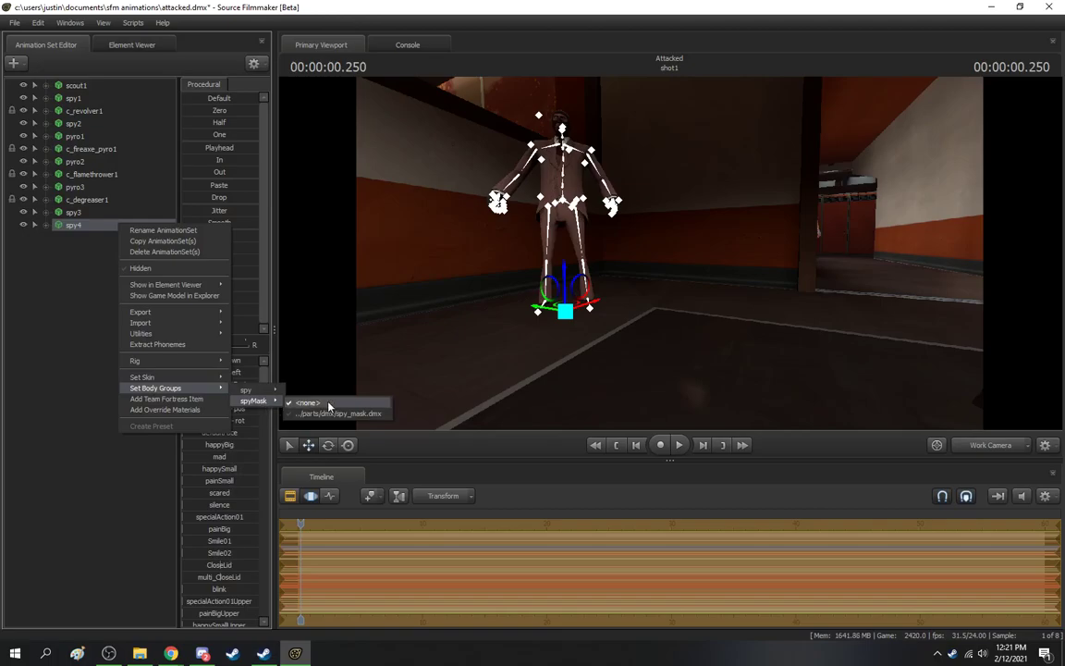
{"action": "left_click", "coordinate": [326, 415]}
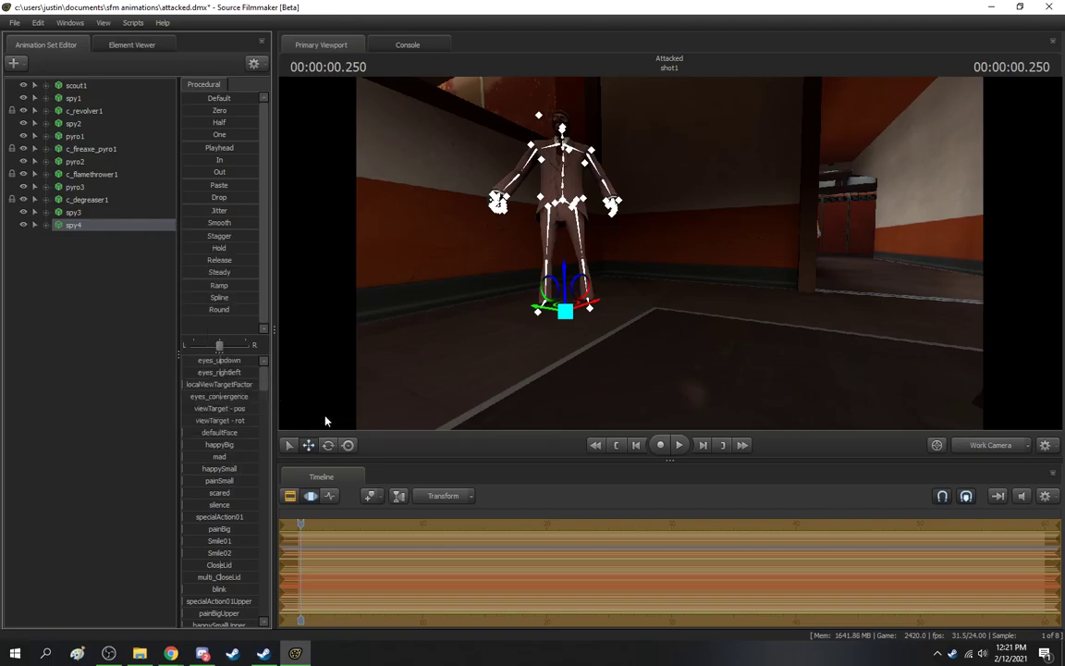
Step: Try skins 11, 13 and 9 on spy4 to compare the blue suit with different disguise masks
{"action": "right_click", "coordinate": [93, 229]}
{"action": "mouse_move", "coordinate": [157, 380]}
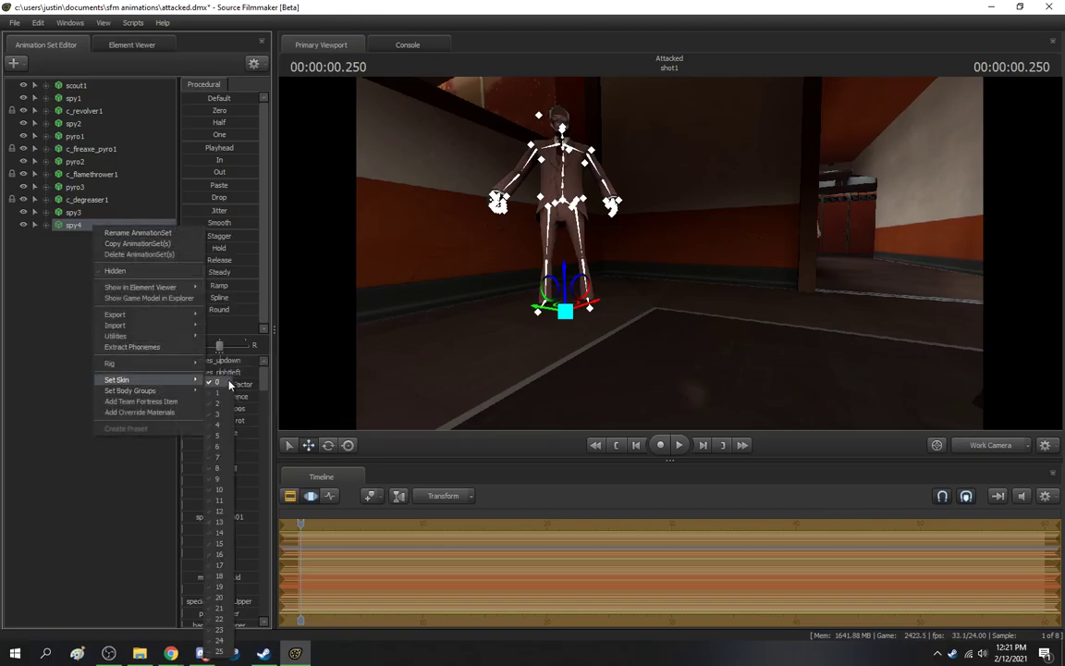
{"action": "left_click", "coordinate": [226, 500]}
{"action": "left_click_drag", "start_coordinate": [555, 277], "coordinate": [665, 351]}
{"action": "mouse_move", "coordinate": [666, 255]}
{"action": "left_mouse_down"}
{"action": "mouse_move", "coordinate": [629, 242]}
{"action": "mouse_move", "coordinate": [665, 255]}
{"action": "left_mouse_up"}
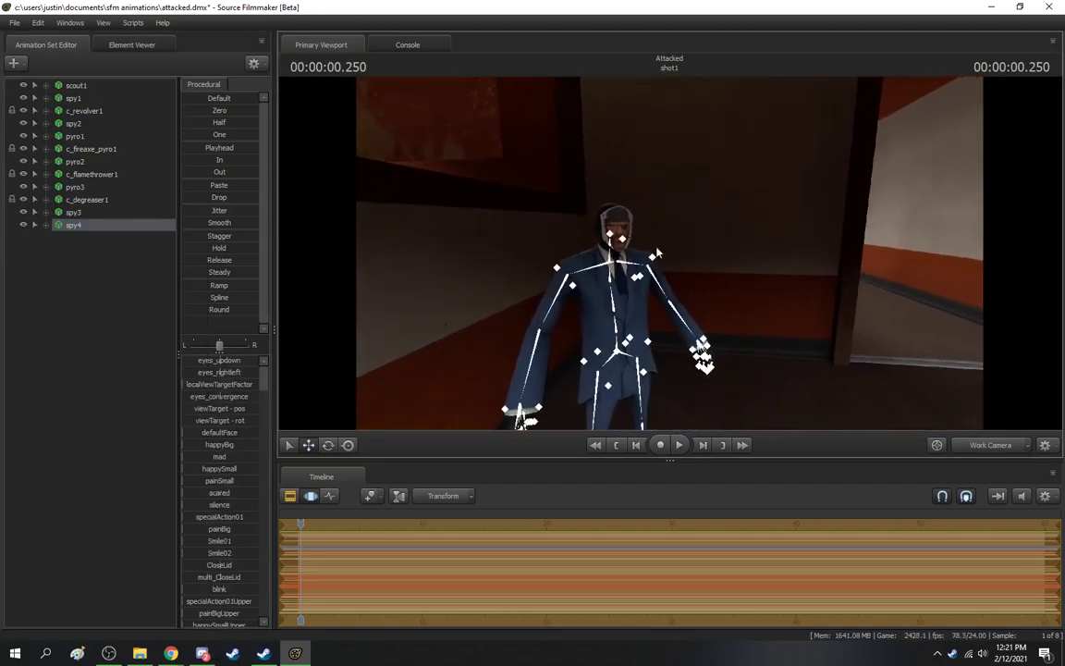
{"action": "right_click", "coordinate": [143, 229]}
{"action": "mouse_move", "coordinate": [170, 385]}
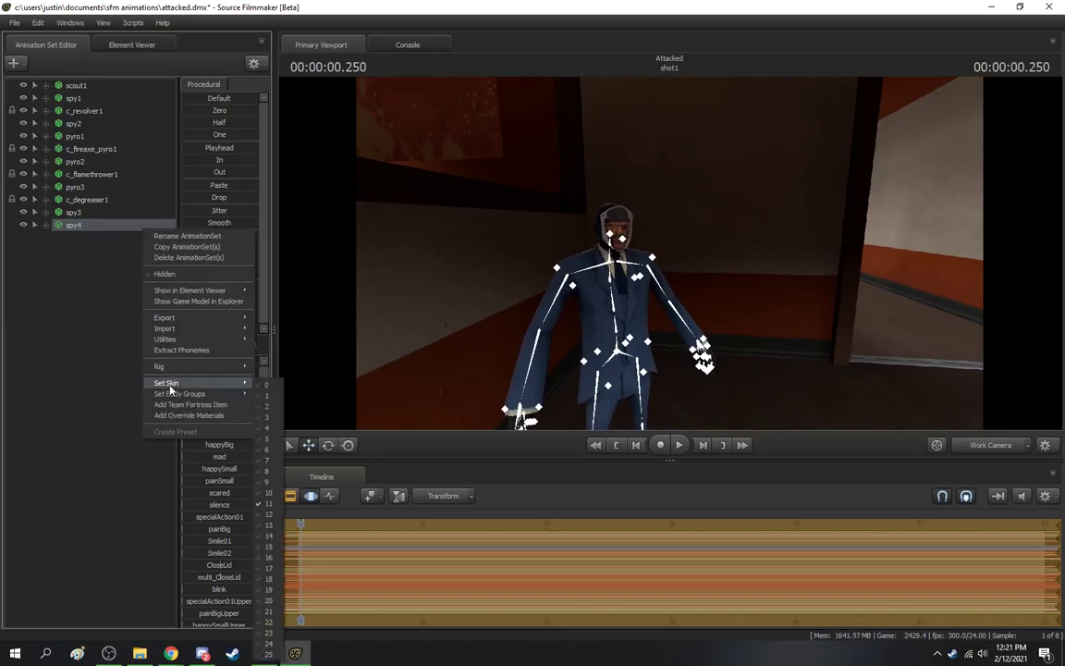
{"action": "left_click", "coordinate": [270, 525]}
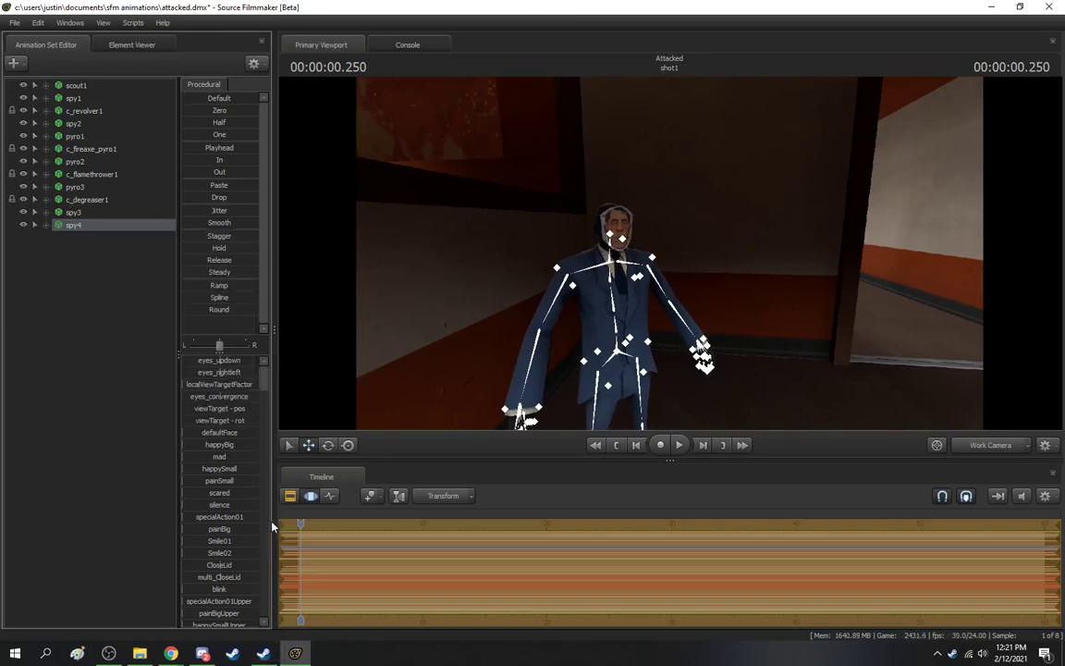
{"action": "right_click", "coordinate": [96, 226]}
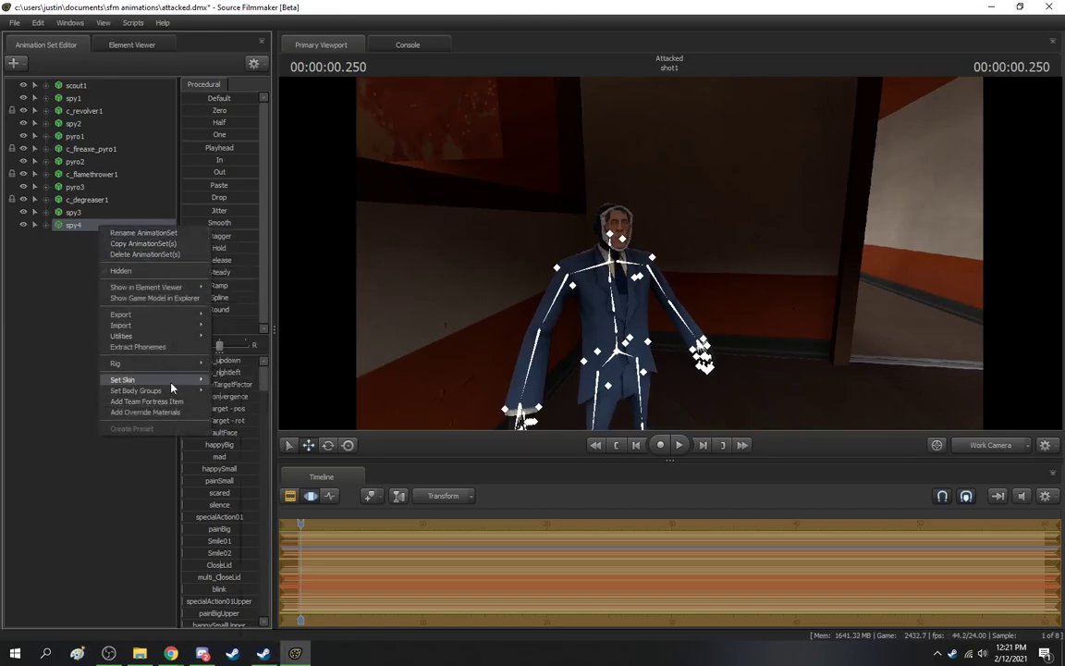
{"action": "mouse_move", "coordinate": [154, 379]}
{"action": "left_click", "coordinate": [230, 479]}
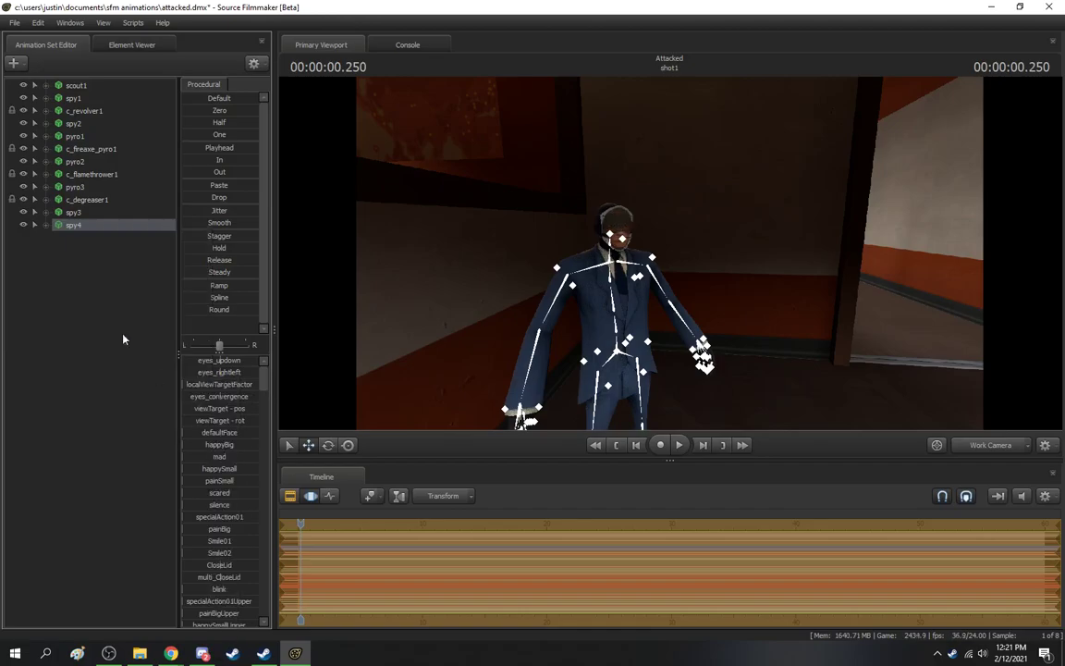
Step: Set spy4's skin to 14, deselect the model, and inspect the whole figure
{"action": "right_click", "coordinate": [94, 229]}
{"action": "mouse_move", "coordinate": [153, 379]}
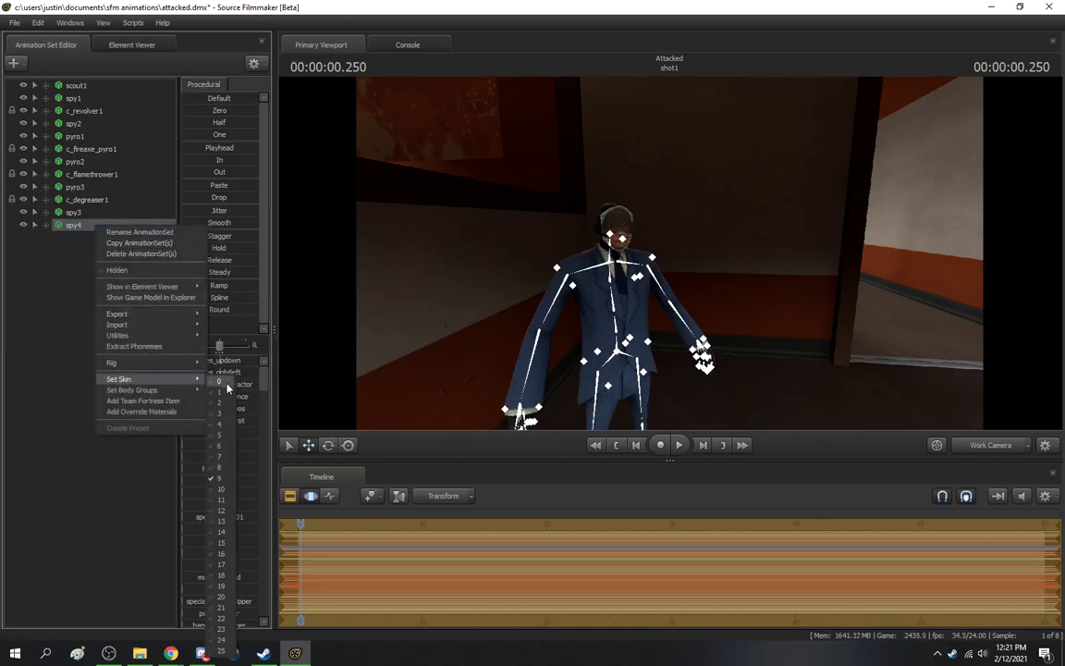
{"action": "left_click", "coordinate": [228, 536]}
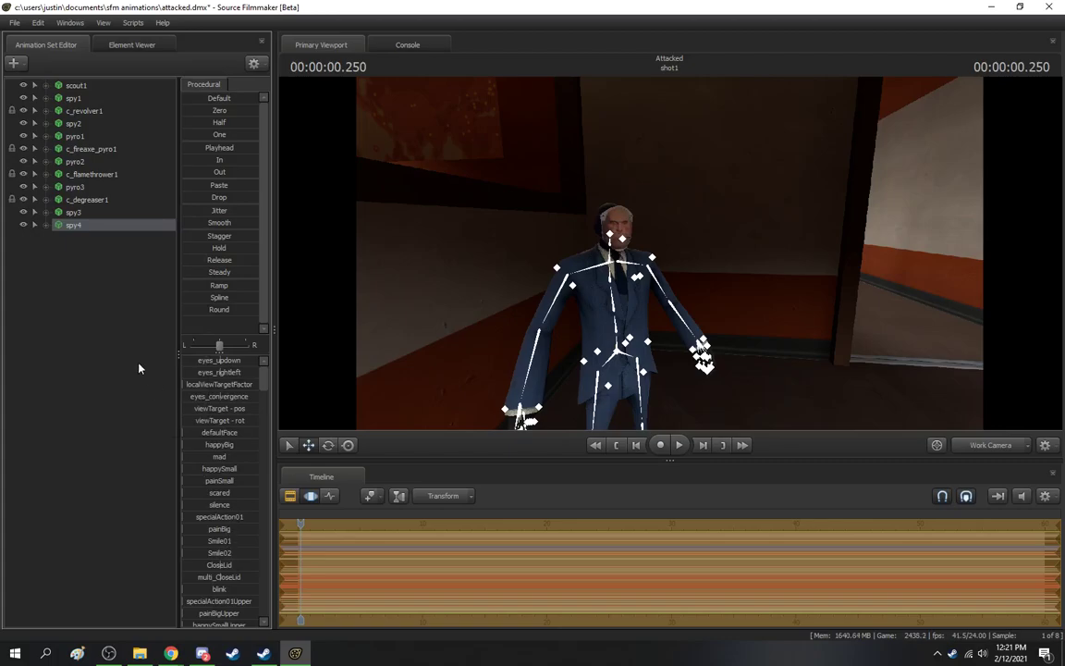
{"action": "left_click", "coordinate": [70, 278]}
{"action": "key", "text": "s"}
{"action": "left_click_drag", "start_coordinate": [319, 243], "coordinate": [319, 255]}
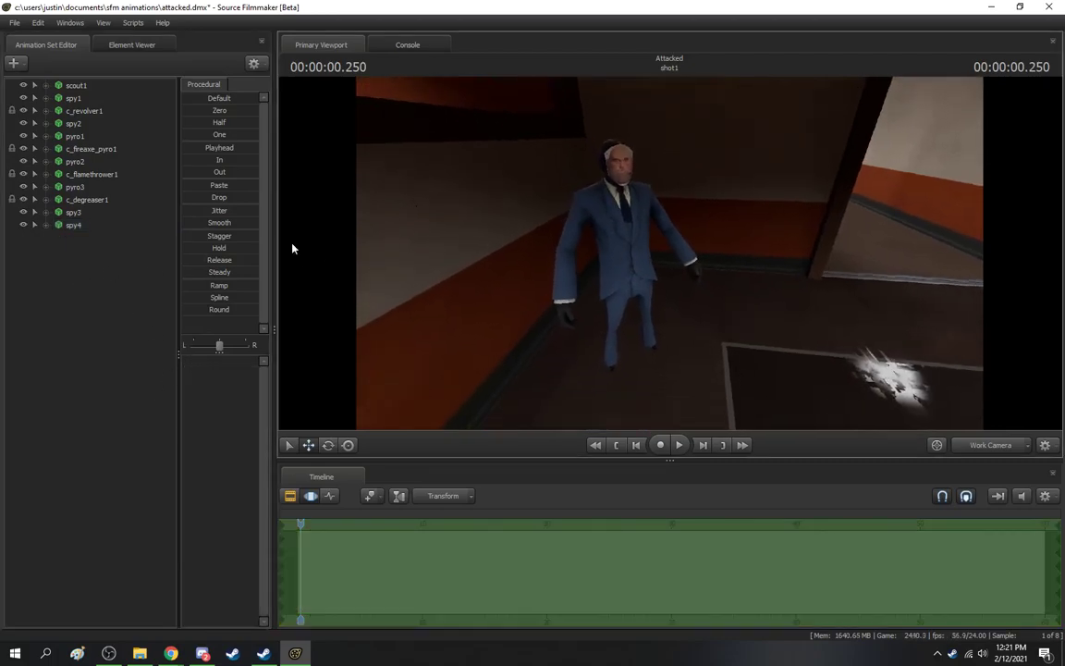
Step: Add the Knife from the Melee Weapons category to spy4 as a Team Fortress item
{"action": "right_click", "coordinate": [81, 228]}
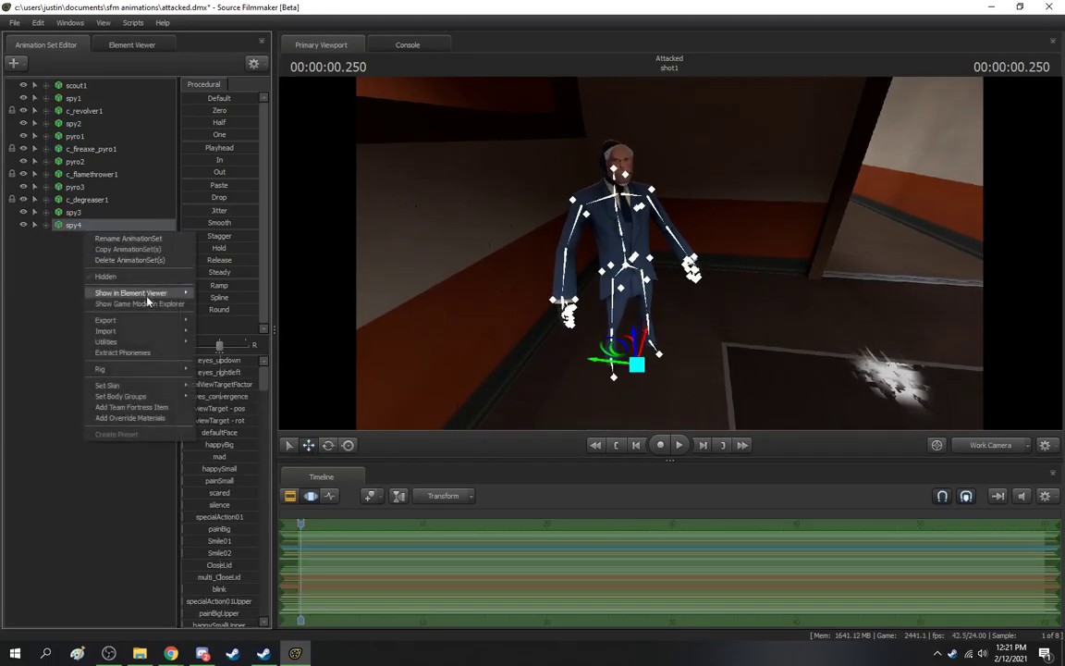
{"action": "left_click", "coordinate": [140, 409]}
{"action": "left_click", "coordinate": [565, 248]}
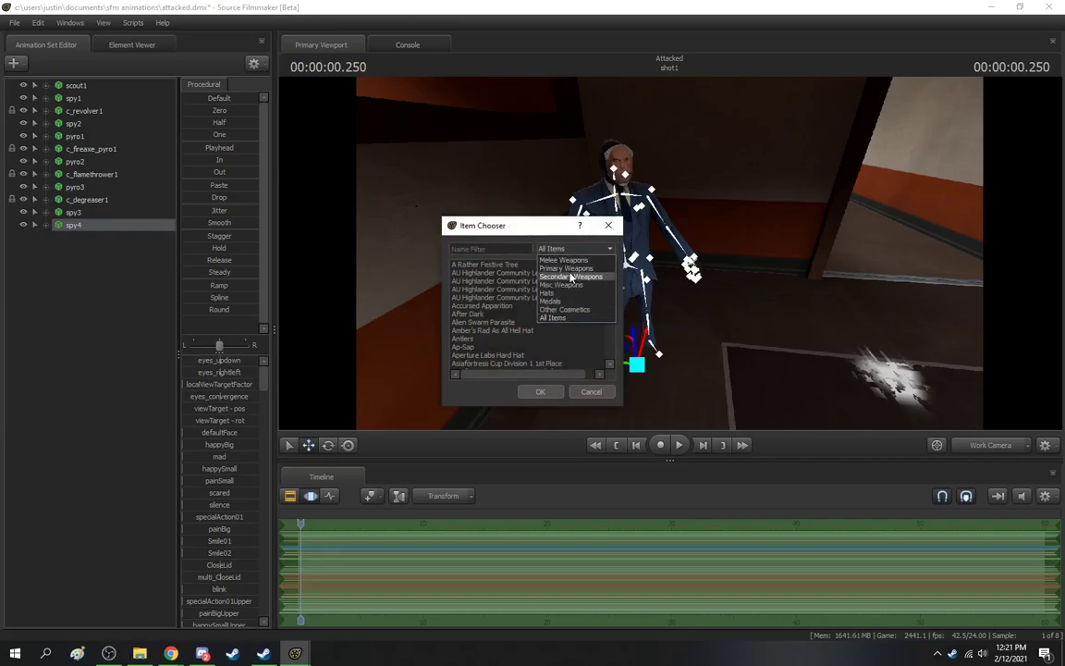
{"action": "left_click", "coordinate": [573, 266]}
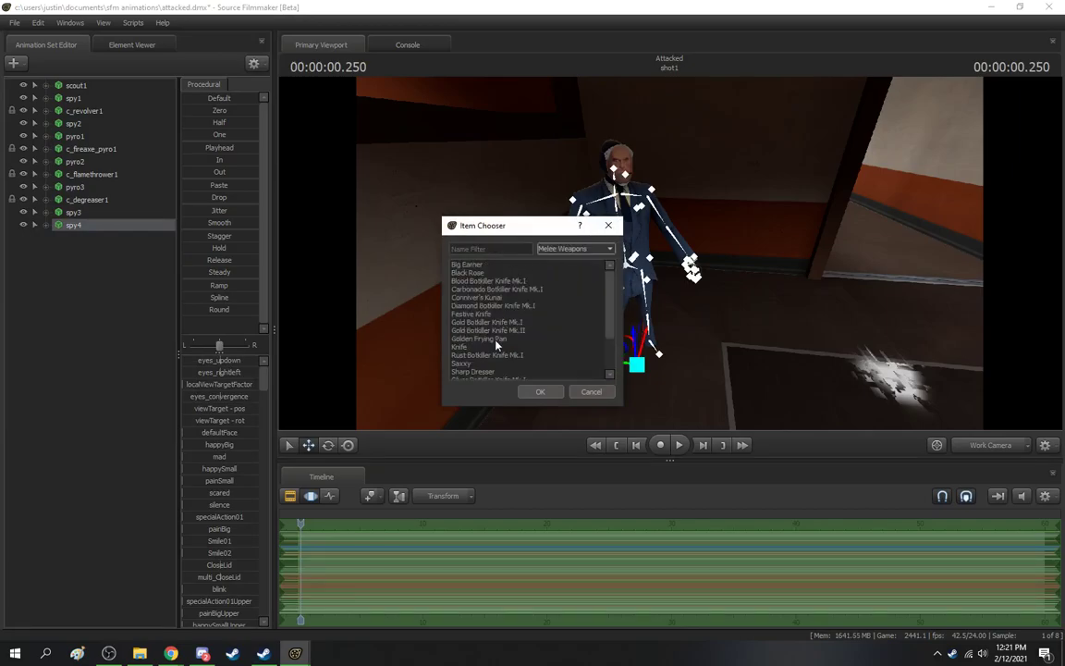
{"action": "left_click", "coordinate": [534, 394]}
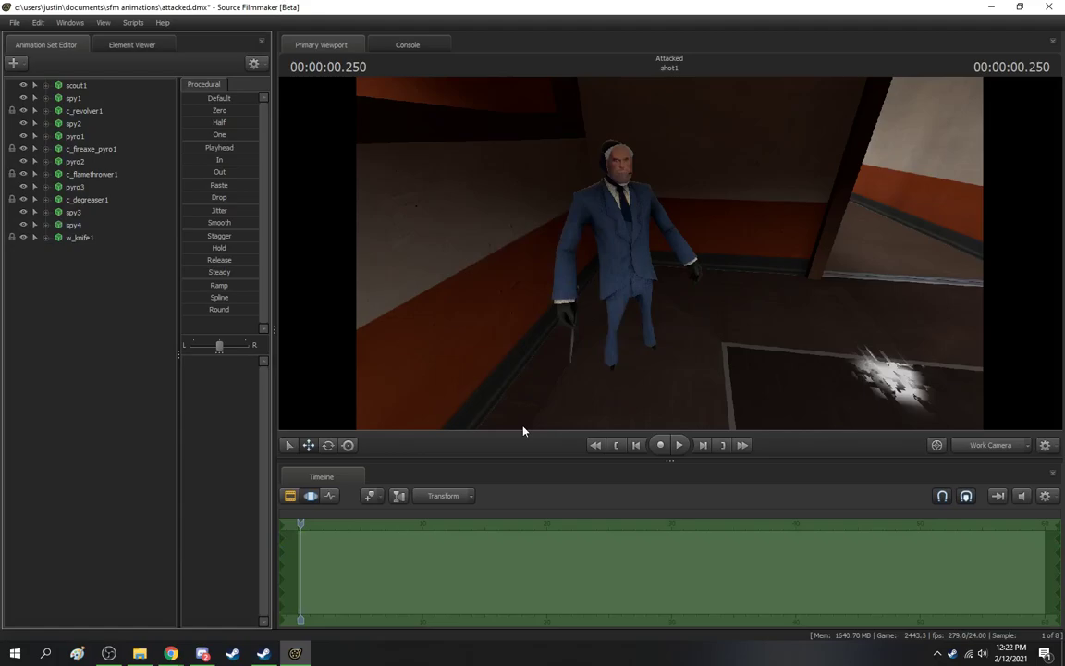
Step: Import the crouch_MELEE sequence onto spy4 with body_pitch 10.59 and body_yaw -16.20
{"action": "right_click", "coordinate": [96, 225]}
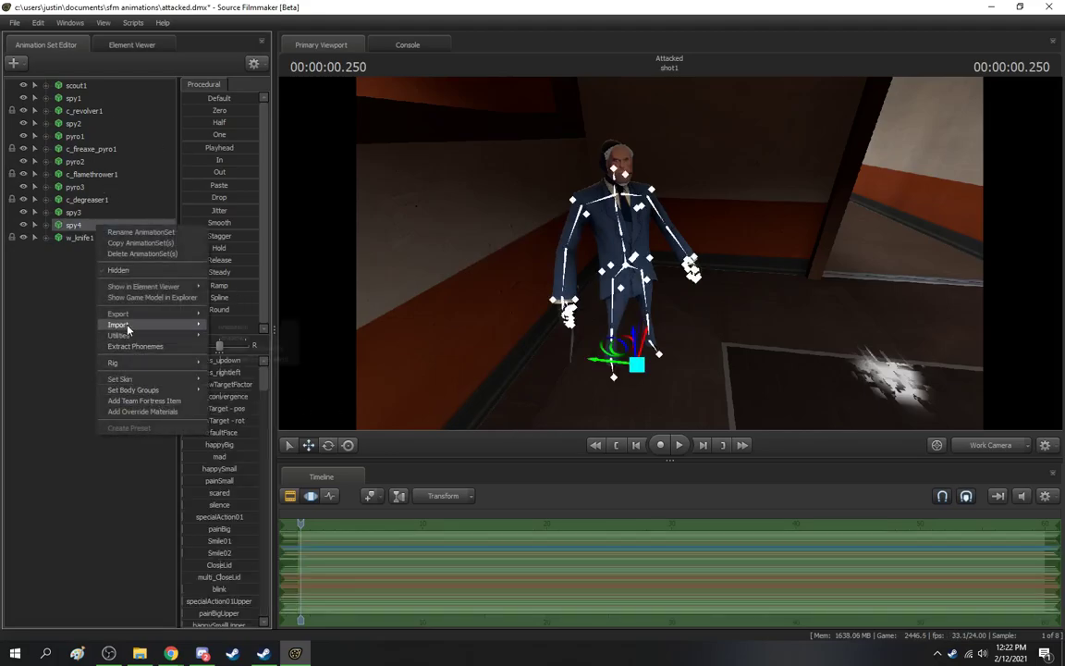
{"action": "mouse_move", "coordinate": [127, 326]}
{"action": "left_click", "coordinate": [257, 338]}
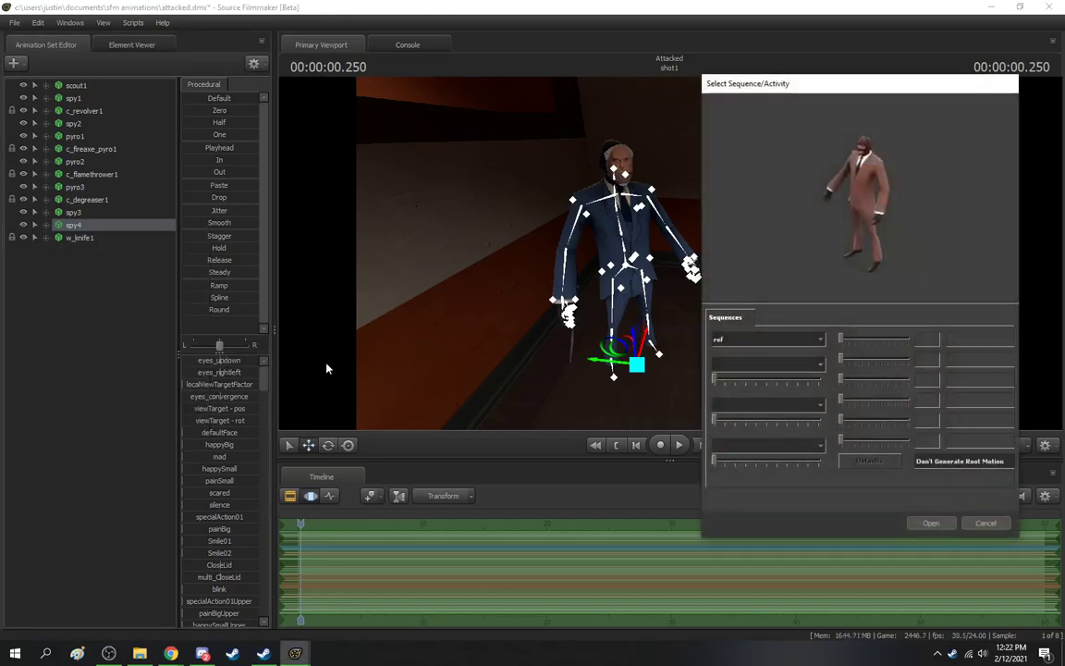
{"action": "left_click", "coordinate": [780, 339]}
{"action": "scroll", "coordinate": [804, 370], "scroll_direction": "down", "scroll_amount": 10}
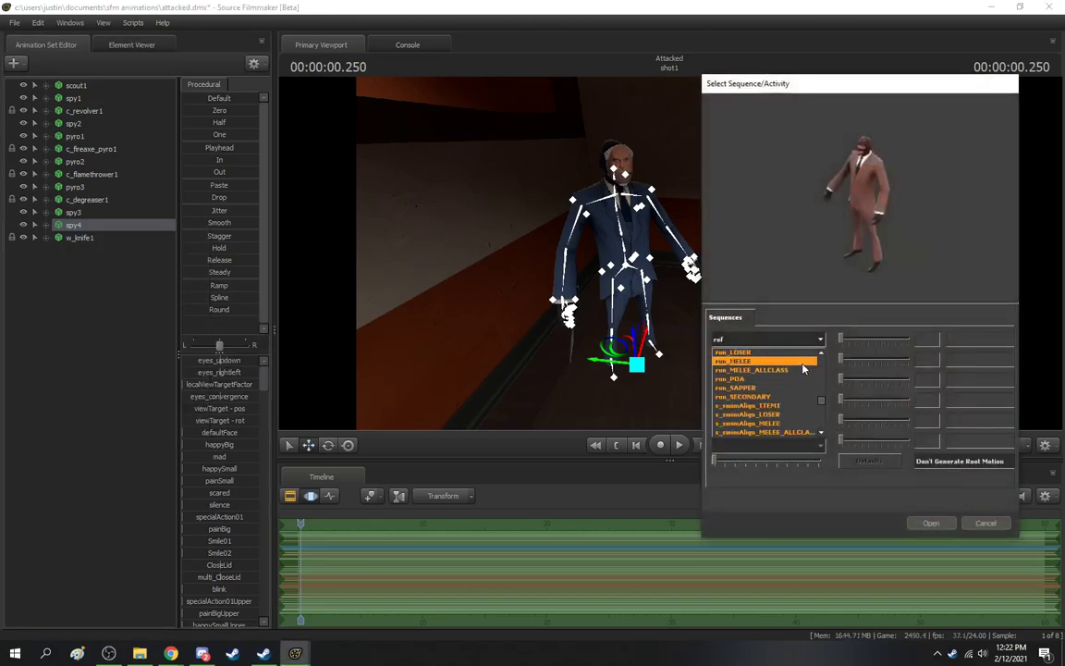
{"action": "scroll", "coordinate": [803, 369], "scroll_direction": "down", "scroll_amount": 5}
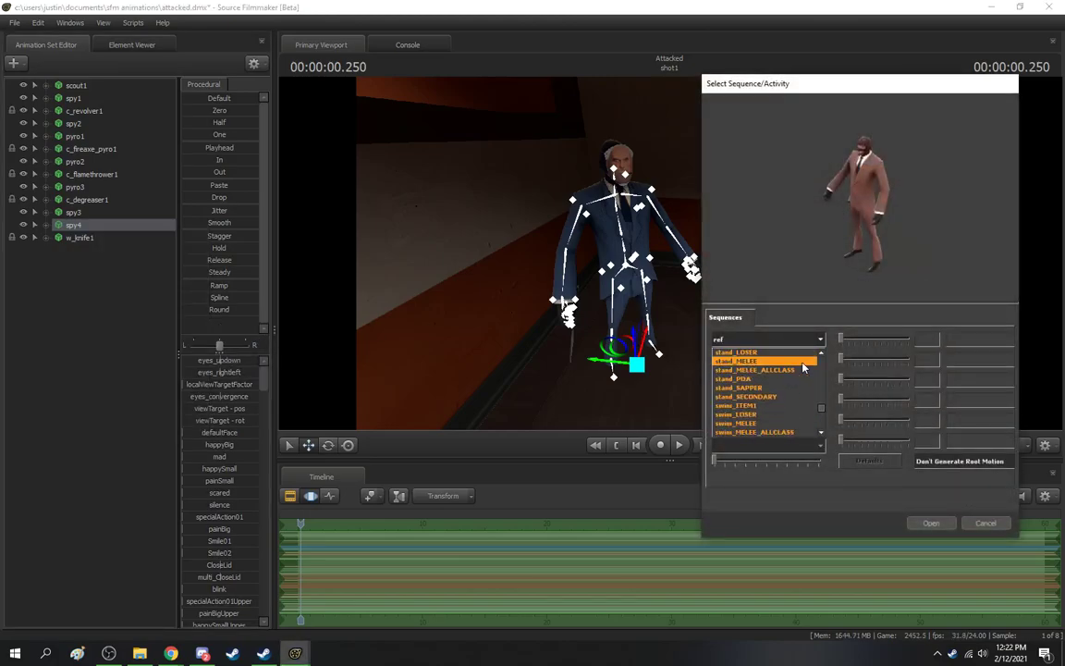
{"action": "scroll", "coordinate": [803, 369], "scroll_direction": "down", "scroll_amount": 3}
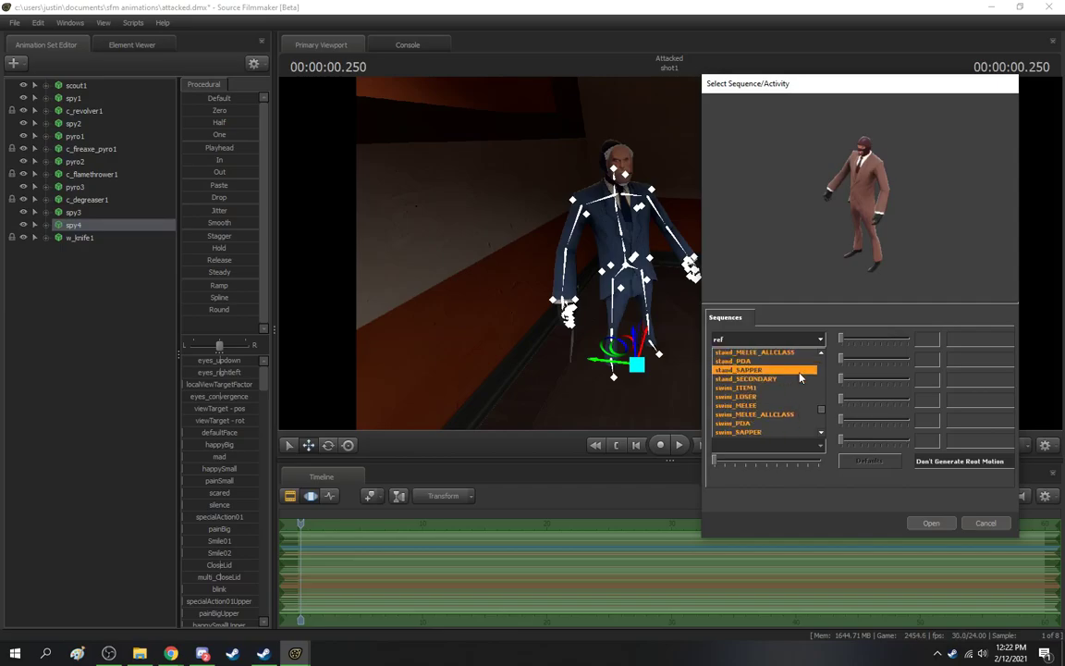
{"action": "scroll", "coordinate": [800, 377], "scroll_direction": "down", "scroll_amount": 10}
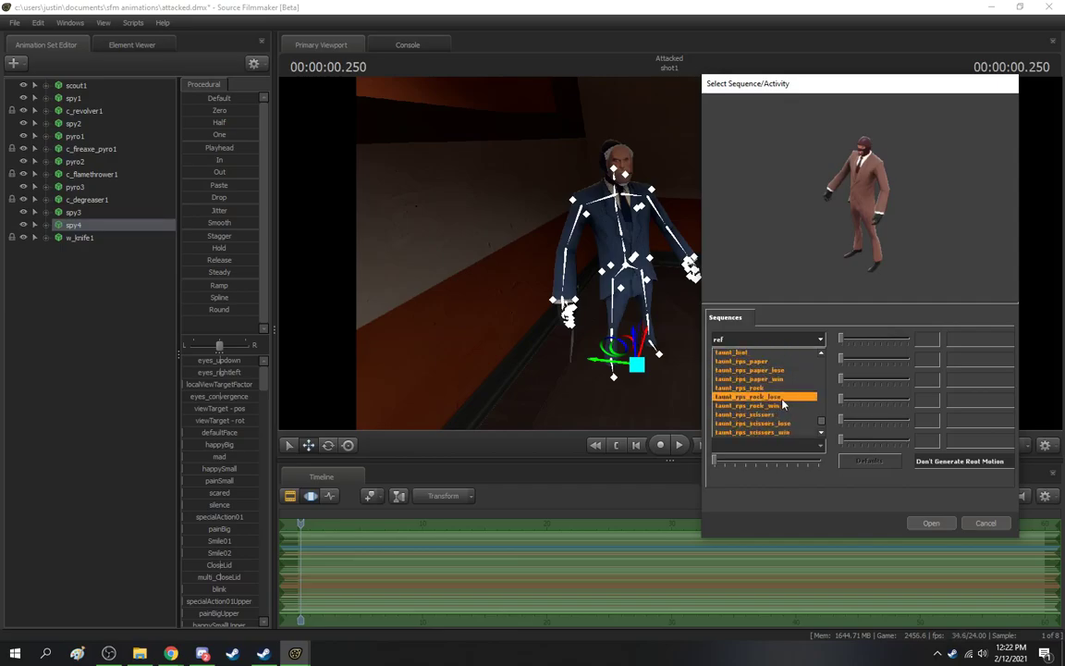
{"action": "scroll", "coordinate": [780, 412], "scroll_direction": "up", "scroll_amount": 6}
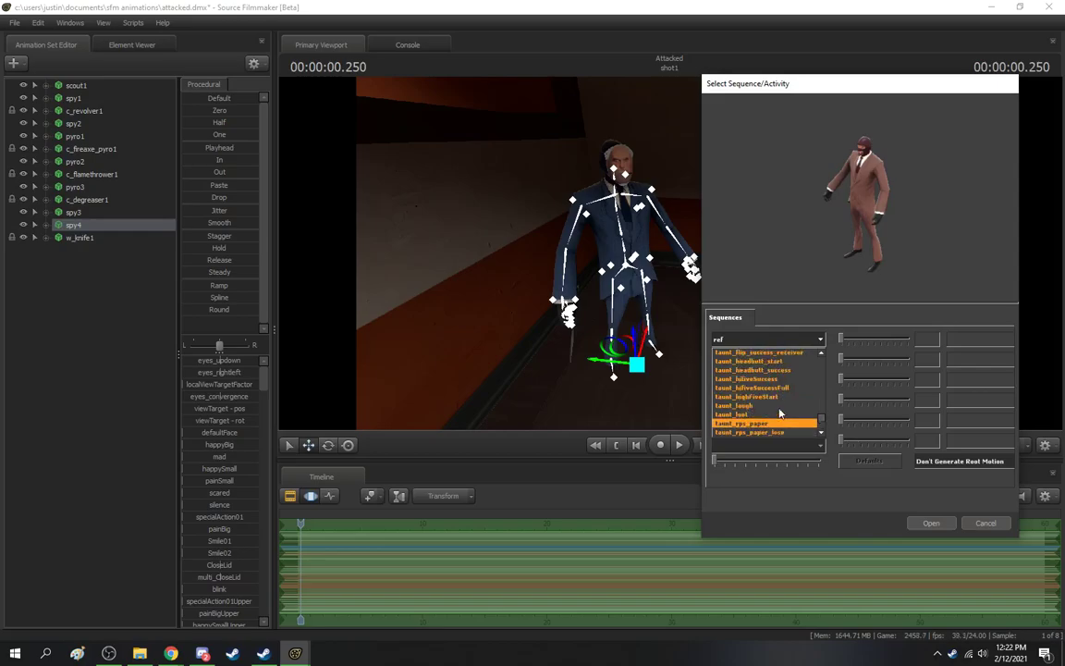
{"action": "scroll", "coordinate": [779, 416], "scroll_direction": "up", "scroll_amount": 5}
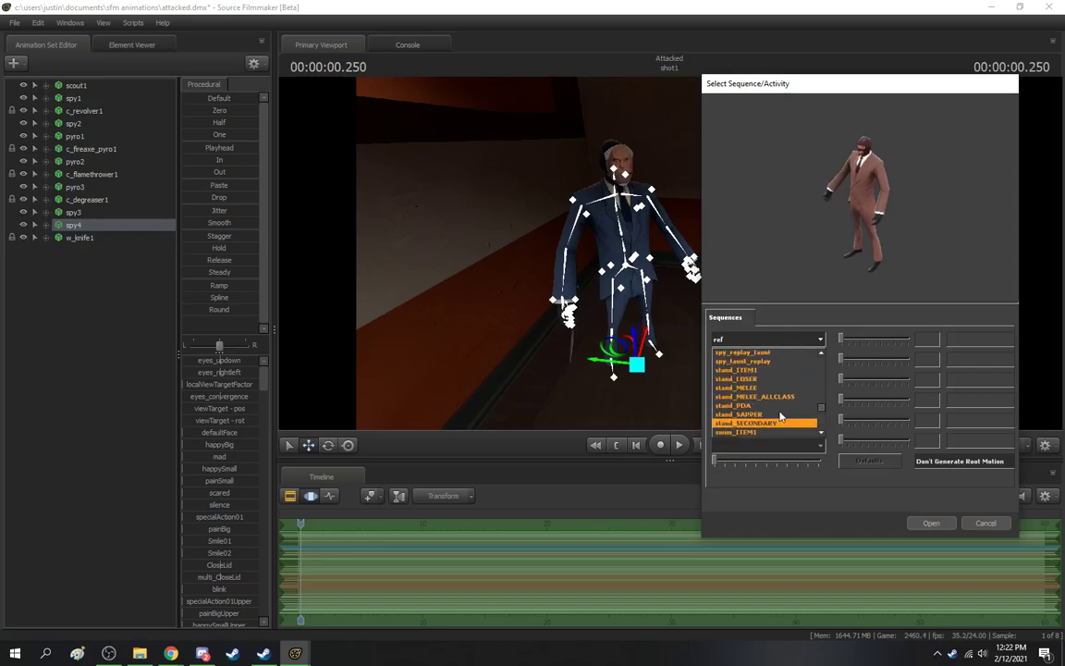
{"action": "scroll", "coordinate": [780, 415], "scroll_direction": "up", "scroll_amount": 6}
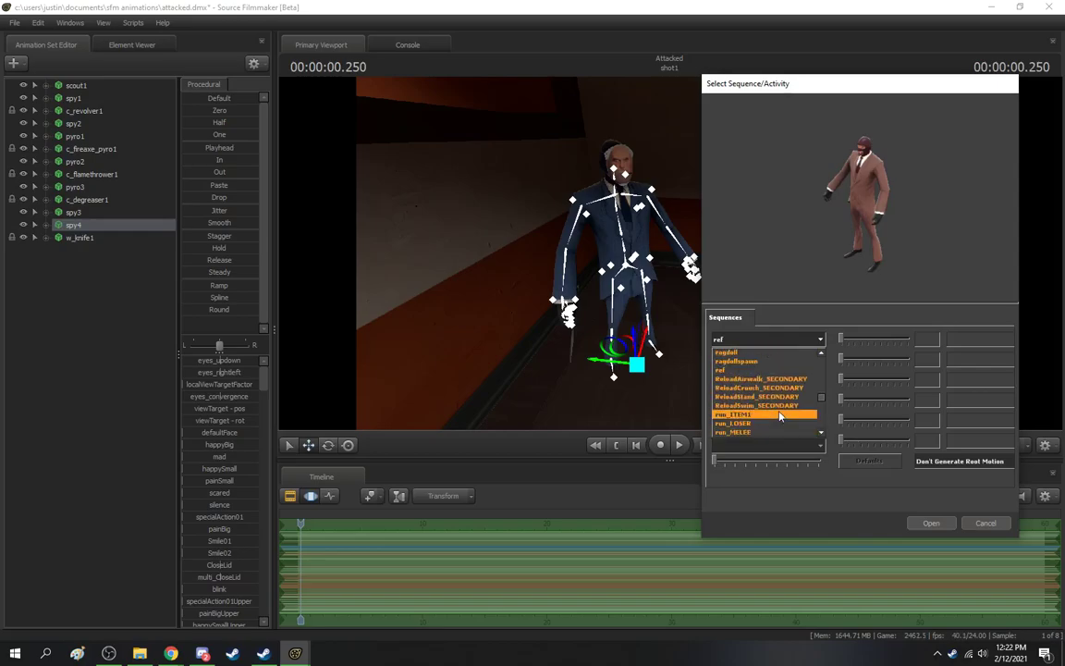
{"action": "scroll", "coordinate": [780, 415], "scroll_direction": "up", "scroll_amount": 3}
{"action": "scroll", "coordinate": [779, 417], "scroll_direction": "up", "scroll_amount": 6}
{"action": "scroll", "coordinate": [779, 418], "scroll_direction": "up", "scroll_amount": 6}
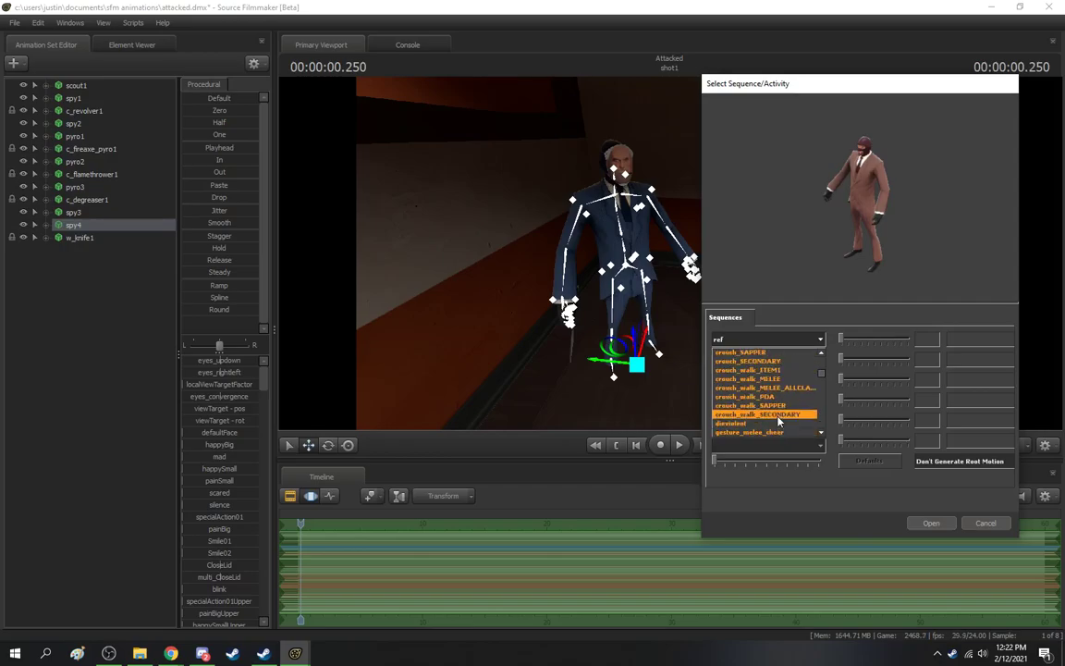
{"action": "scroll", "coordinate": [780, 422], "scroll_direction": "up", "scroll_amount": 3}
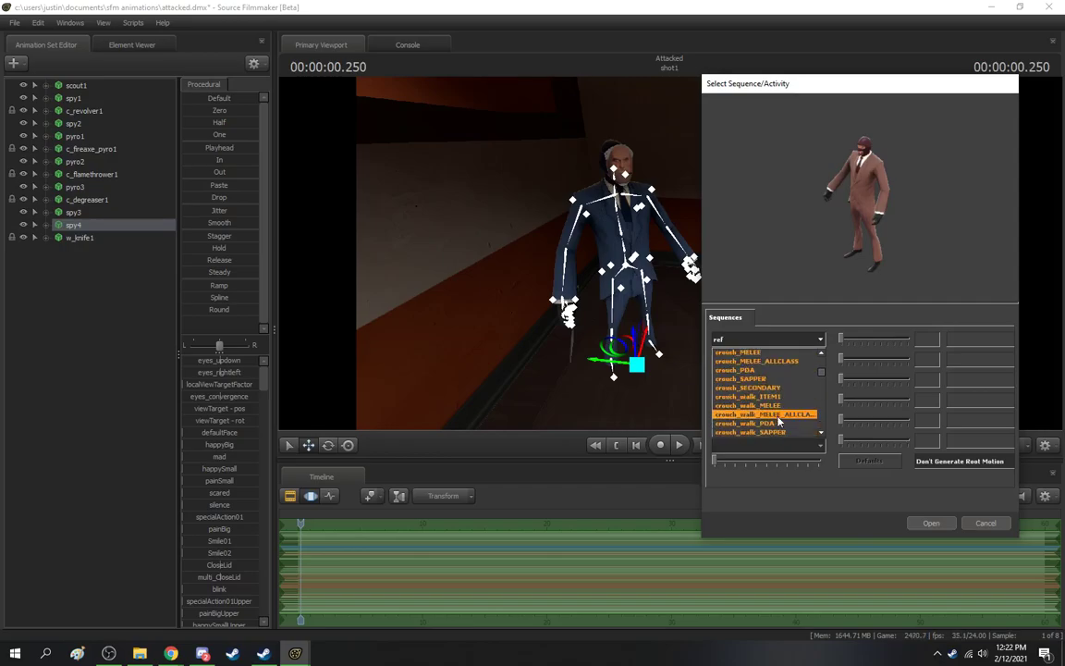
{"action": "left_click", "coordinate": [753, 353]}
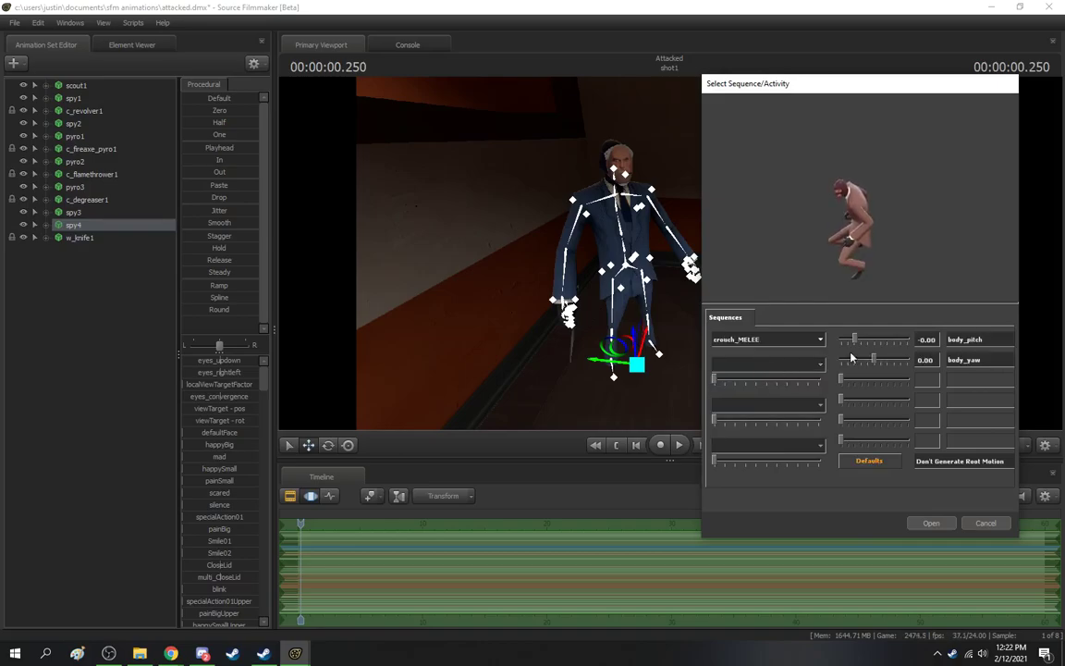
{"action": "left_click_drag", "start_coordinate": [875, 359], "coordinate": [859, 340]}
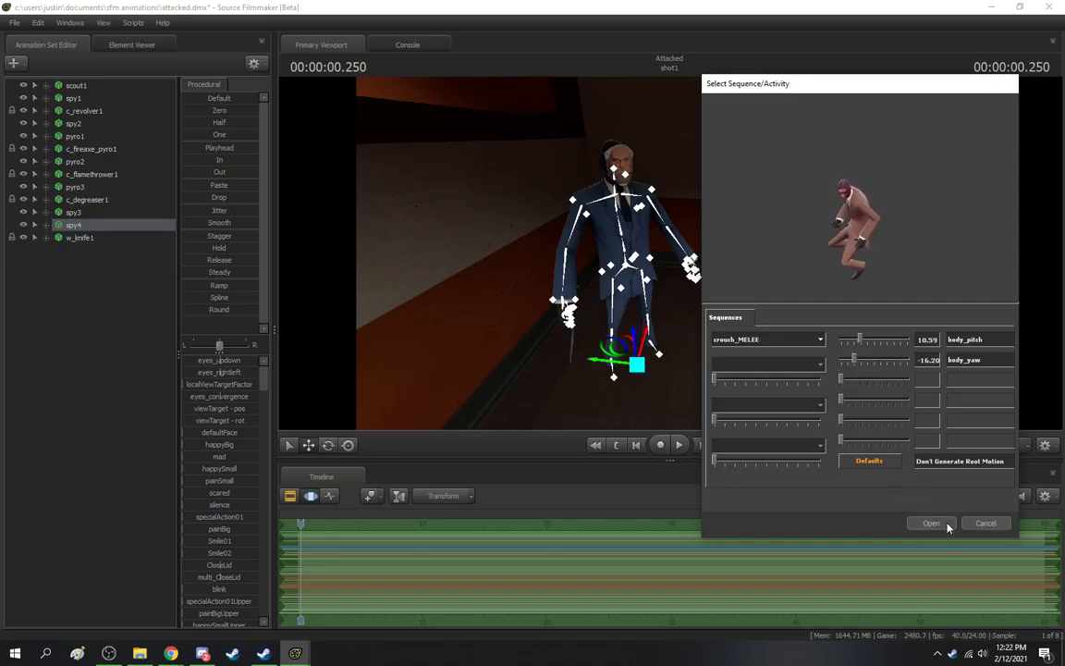
{"action": "left_click", "coordinate": [943, 523]}
Step: Adjust the crouching spy4's height above the floor, slide it across the room, and deselect the model
{"action": "mouse_move", "coordinate": [871, 388]}
{"action": "left_mouse_down"}
{"action": "mouse_move", "coordinate": [925, 398]}
{"action": "mouse_move", "coordinate": [893, 421]}
{"action": "mouse_move", "coordinate": [869, 407]}
{"action": "left_mouse_up"}
{"action": "key", "text": "ctrl"}
{"action": "left_click", "coordinate": [329, 446]}
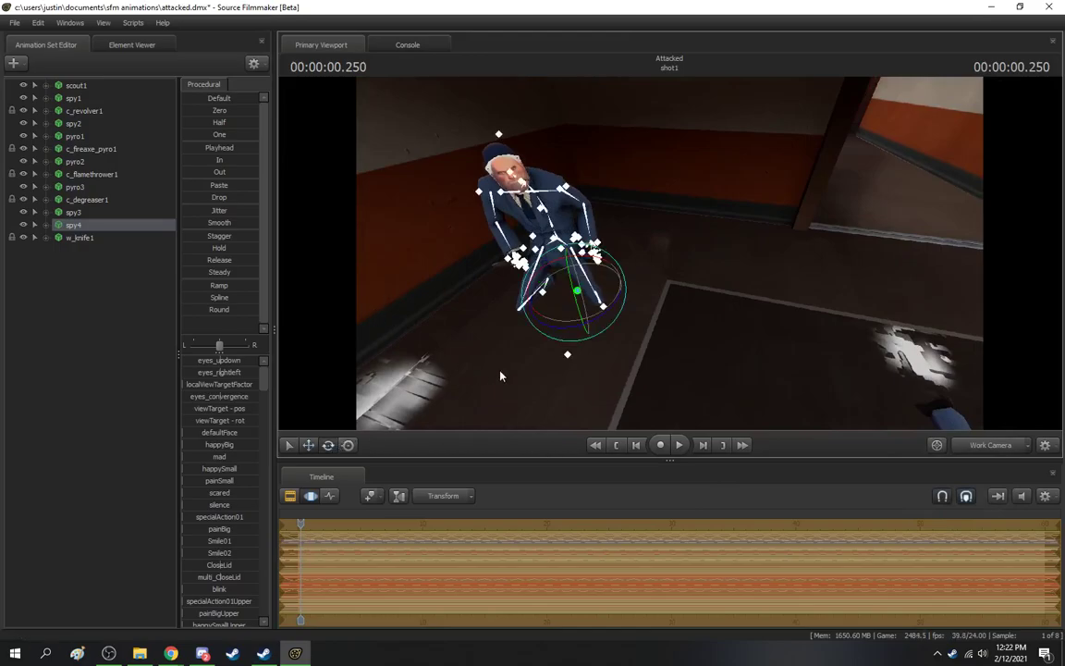
{"action": "left_click_drag", "start_coordinate": [419, 352], "coordinate": [351, 352]}
{"action": "key", "text": "ctrl"}
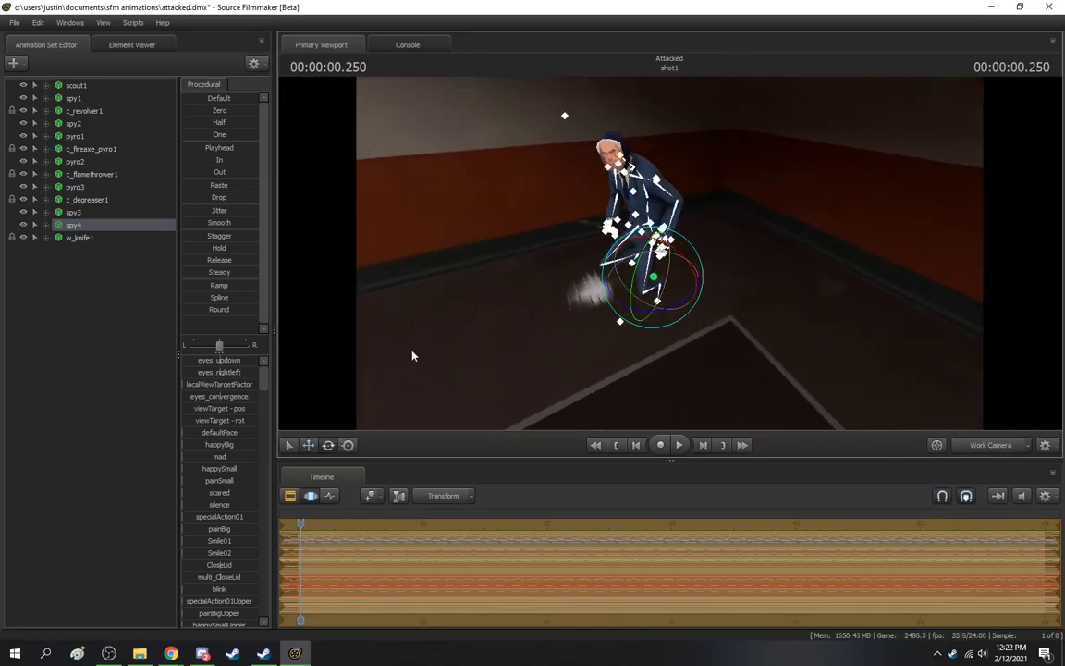
{"action": "left_click", "coordinate": [310, 445]}
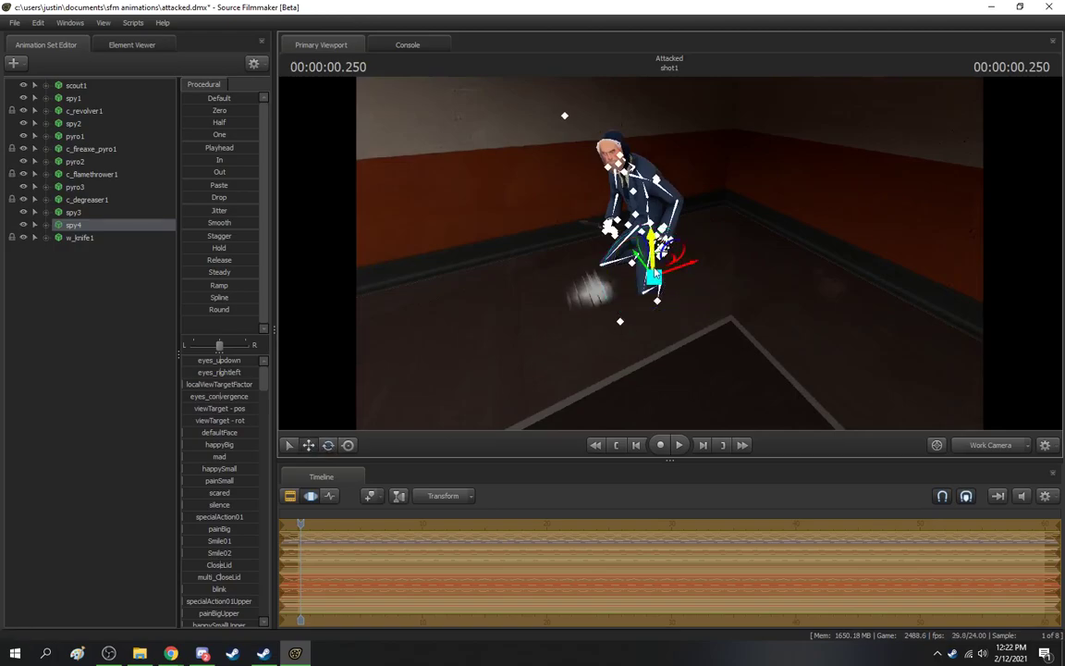
{"action": "left_click_drag", "start_coordinate": [654, 255], "coordinate": [657, 250]}
{"action": "key", "text": "w"}
{"action": "left_click_drag", "start_coordinate": [773, 325], "coordinate": [740, 309]}
{"action": "key", "text": "s"}
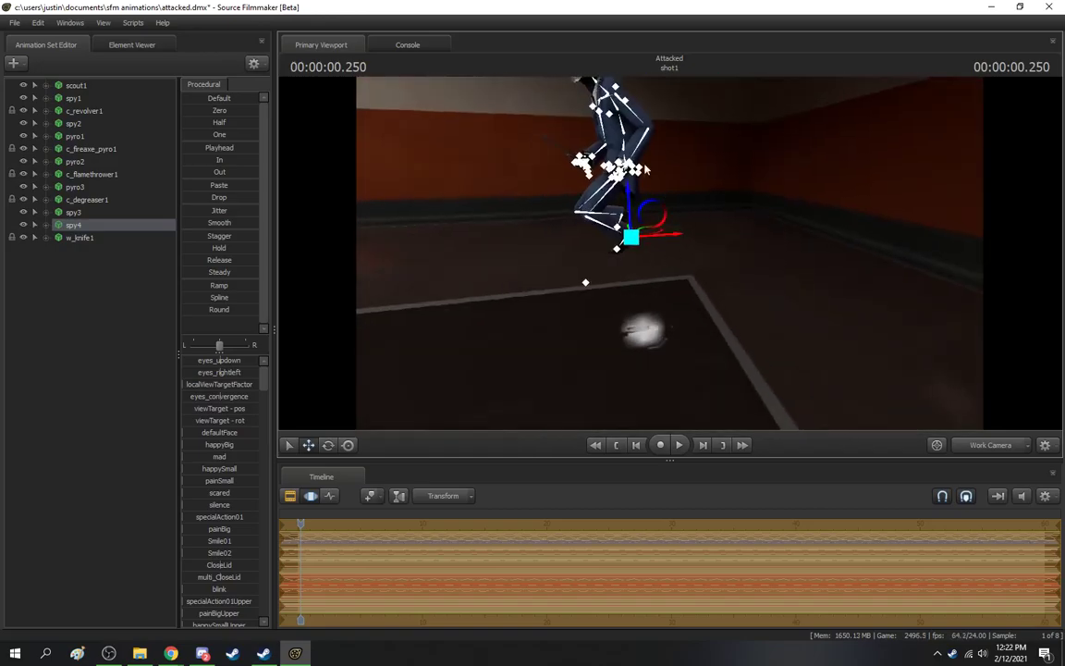
{"action": "left_click_drag", "start_coordinate": [684, 242], "coordinate": [753, 242]}
{"action": "key", "text": "w"}
{"action": "key", "text": "a"}
{"action": "left_click_drag", "start_coordinate": [604, 299], "coordinate": [641, 307]}
{"action": "left_click", "coordinate": [95, 311]}
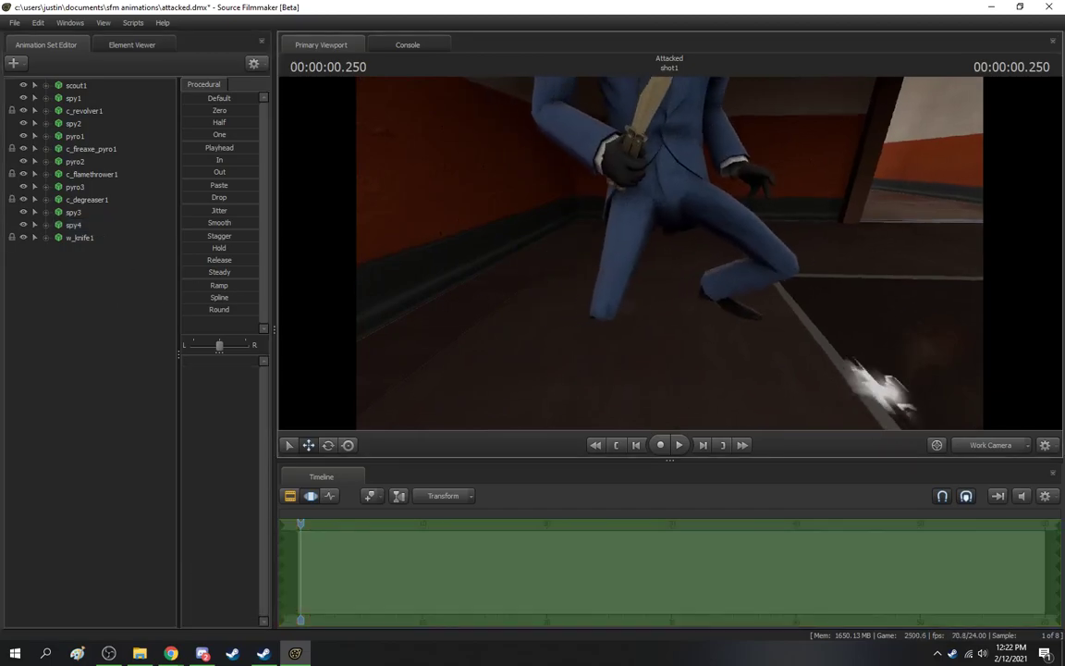
Step: Examine spy4's crouch and its placement among the other characters, ending with the view through camera1
{"action": "left_click_drag", "start_coordinate": [555, 277], "coordinate": [601, 277]}
{"action": "key", "text": "s"}
{"action": "key", "text": "s"}
{"action": "mouse_move", "coordinate": [670, 255]}
{"action": "left_mouse_down"}
{"action": "mouse_move", "coordinate": [686, 254]}
{"action": "mouse_move", "coordinate": [675, 259]}
{"action": "left_mouse_up"}
{"action": "key", "text": "s"}
{"action": "mouse_move", "coordinate": [603, 225]}
{"action": "left_mouse_down"}
{"action": "mouse_move", "coordinate": [587, 227]}
{"action": "mouse_move", "coordinate": [619, 231]}
{"action": "mouse_move", "coordinate": [597, 229]}
{"action": "left_mouse_up"}
{"action": "key", "text": "d"}
{"action": "key", "text": "w"}
{"action": "left_click_drag", "start_coordinate": [670, 255], "coordinate": [691, 272]}
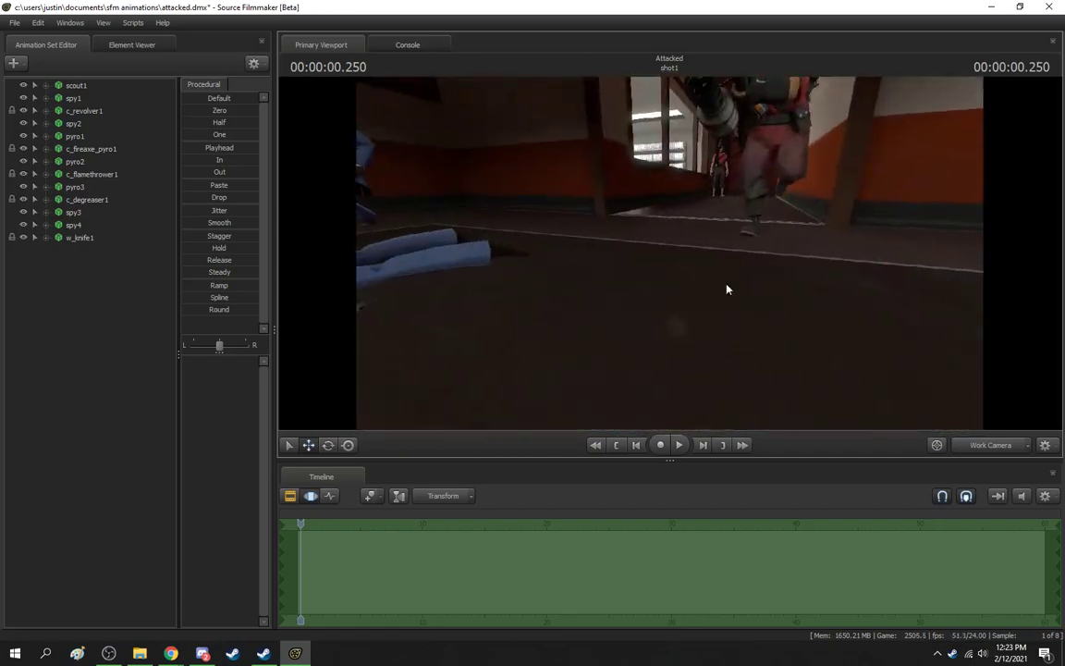
{"action": "left_click", "coordinate": [989, 444]}
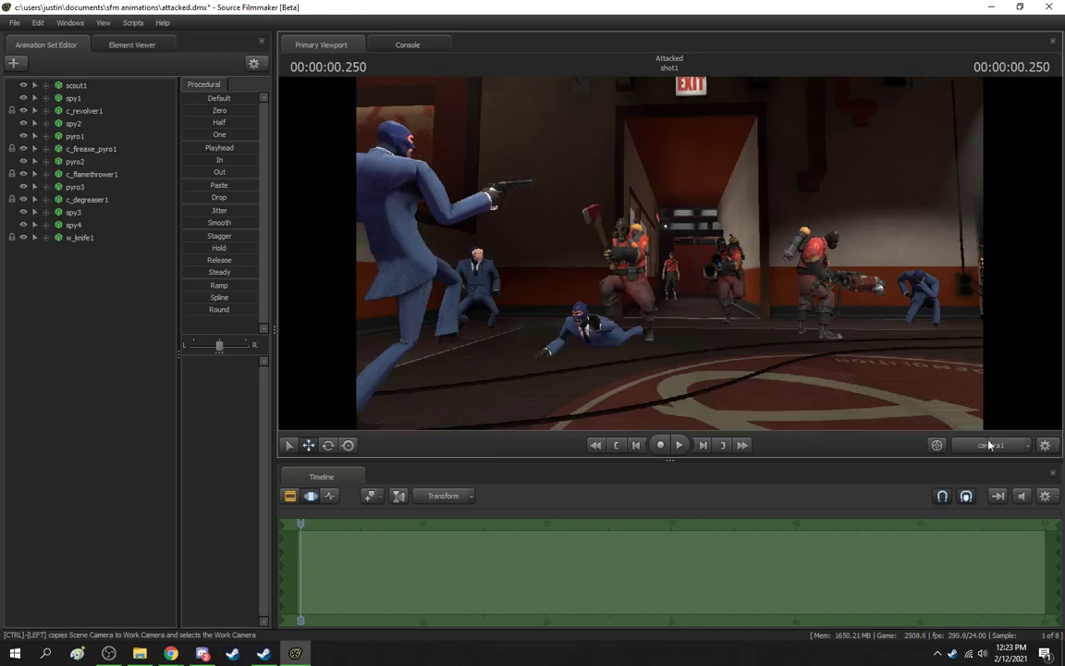
Step: Return to the work camera, move the crouching spy4 sideways across the floor, and deselect it
{"action": "left_click", "coordinate": [990, 444]}
{"action": "left_click", "coordinate": [76, 225]}
{"action": "key", "text": "s"}
{"action": "left_click_drag", "start_coordinate": [363, 287], "coordinate": [301, 283]}
{"action": "left_click_drag", "start_coordinate": [670, 269], "coordinate": [588, 273]}
{"action": "key", "text": "w"}
{"action": "left_click_drag", "start_coordinate": [514, 287], "coordinate": [630, 287]}
{"action": "left_click", "coordinate": [139, 276]}
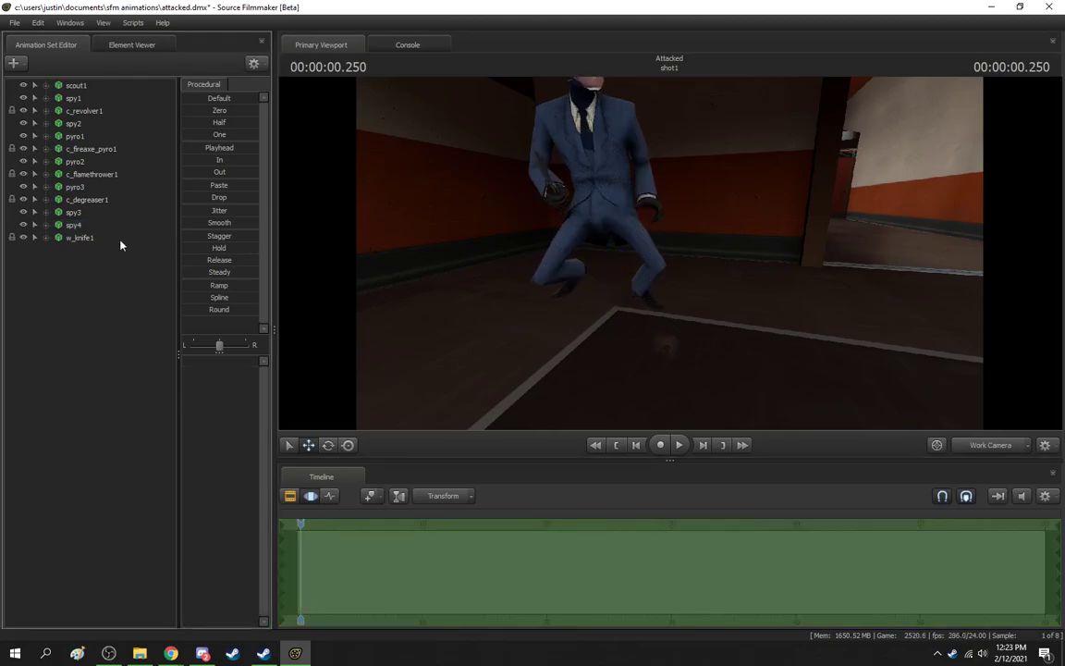
Step: Undo spy4's recent moves and the imported crouch_MELEE sequence
{"action": "key", "text": "ctrl+z"}
{"action": "key", "text": "ctrl+z"}
{"action": "key", "text": "ctrl+z"}
{"action": "key", "text": "ctrl+z"}
{"action": "key", "text": "ctrl+z"}
{"action": "key", "text": "ctrl+z"}
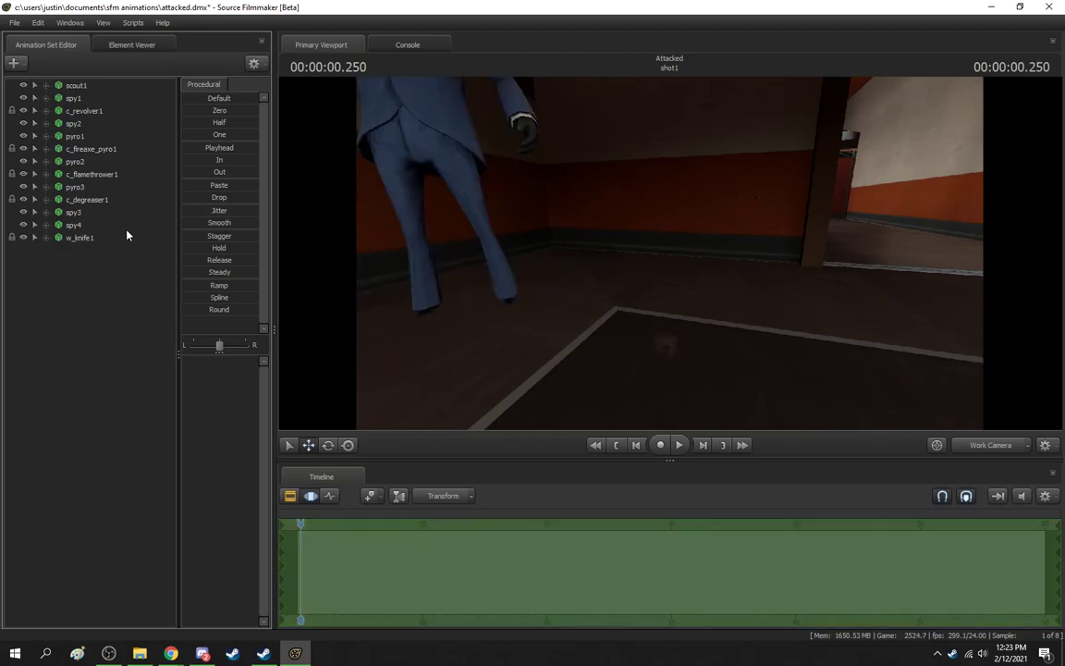
Step: Import the crouch_walk_MELEE sequence onto spy4 with move_x set to 1.00
{"action": "left_click", "coordinate": [85, 225]}
{"action": "right_click", "coordinate": [89, 225]}
{"action": "mouse_move", "coordinate": [131, 389]}
{"action": "mouse_move", "coordinate": [131, 324]}
{"action": "left_click", "coordinate": [238, 335]}
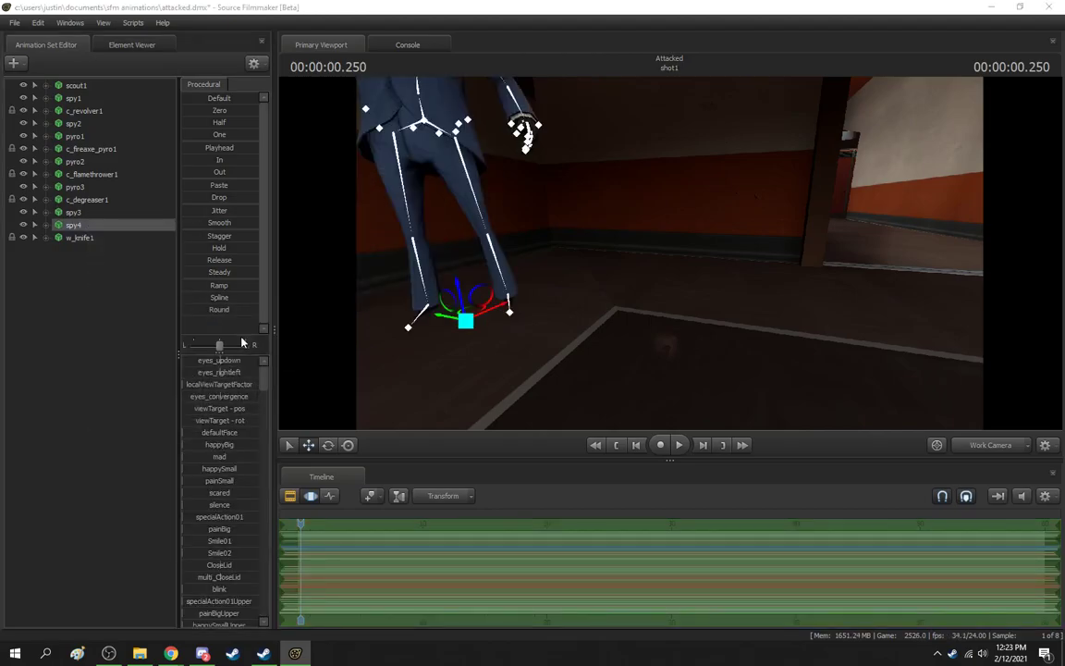
{"action": "left_click", "coordinate": [758, 340]}
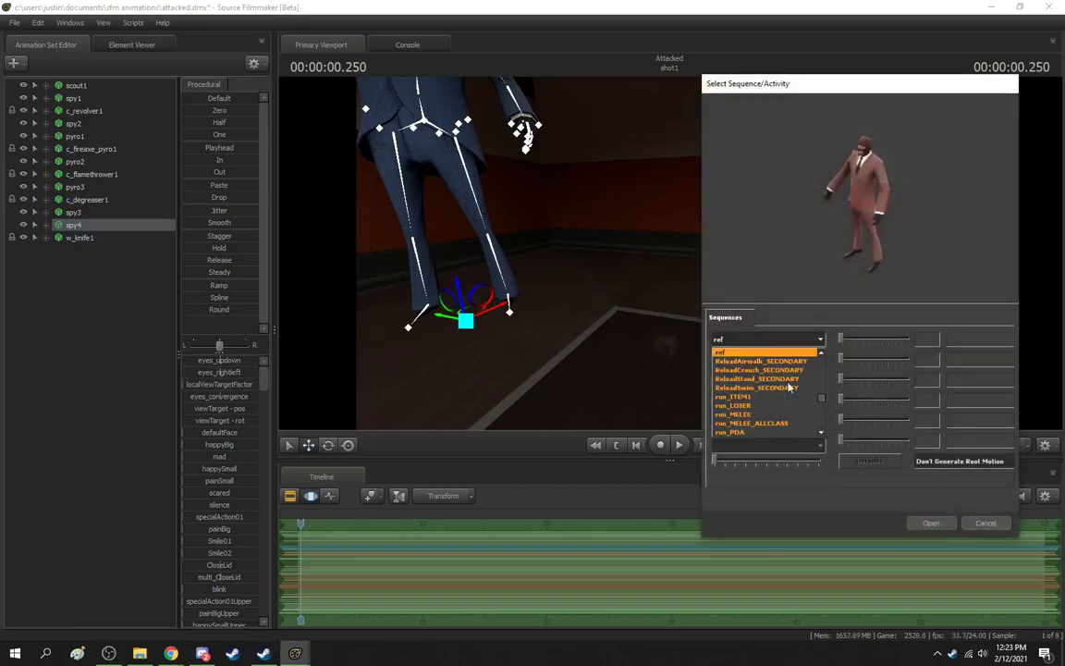
{"action": "scroll", "coordinate": [778, 406], "scroll_direction": "down", "scroll_amount": 4}
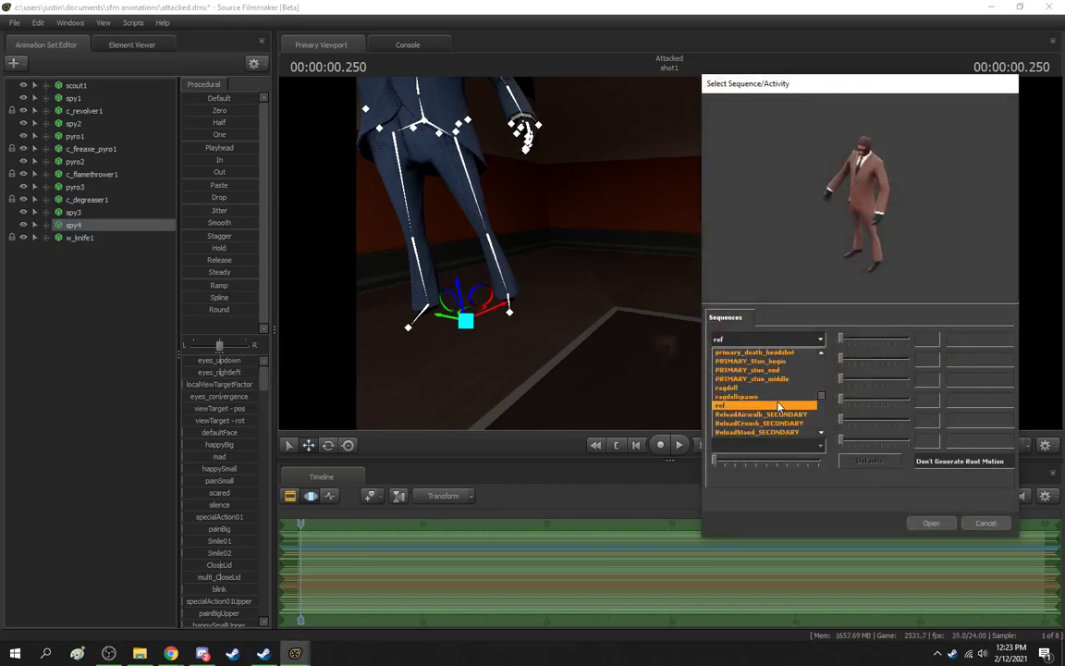
{"action": "scroll", "coordinate": [779, 407], "scroll_direction": "down", "scroll_amount": 4}
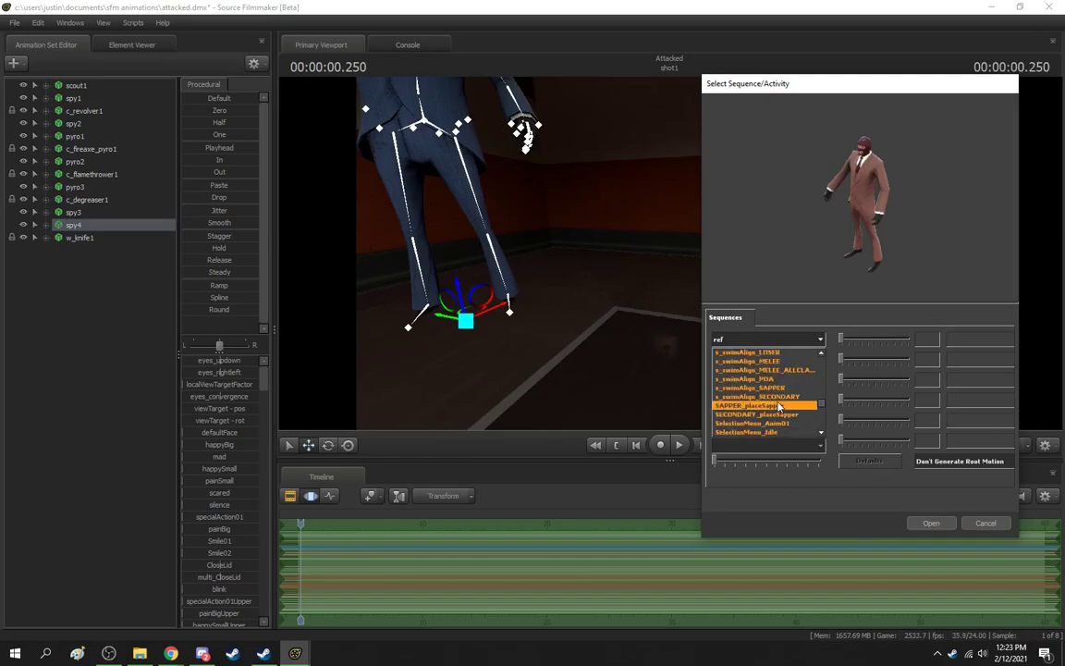
{"action": "scroll", "coordinate": [779, 410], "scroll_direction": "up", "scroll_amount": 8}
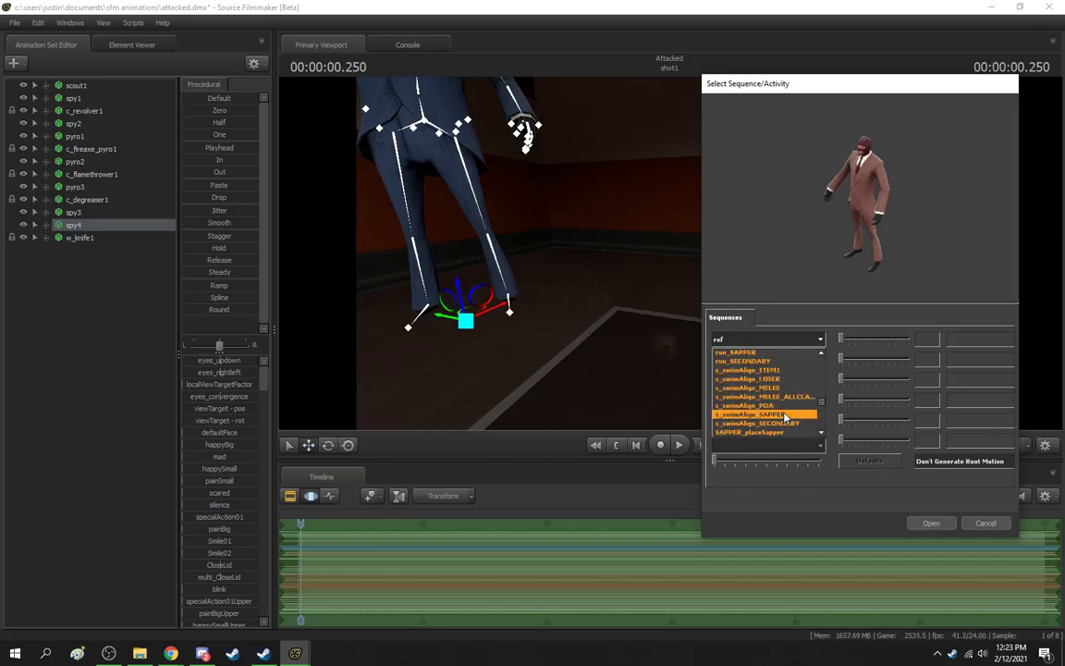
{"action": "scroll", "coordinate": [784, 418], "scroll_direction": "up", "scroll_amount": 8}
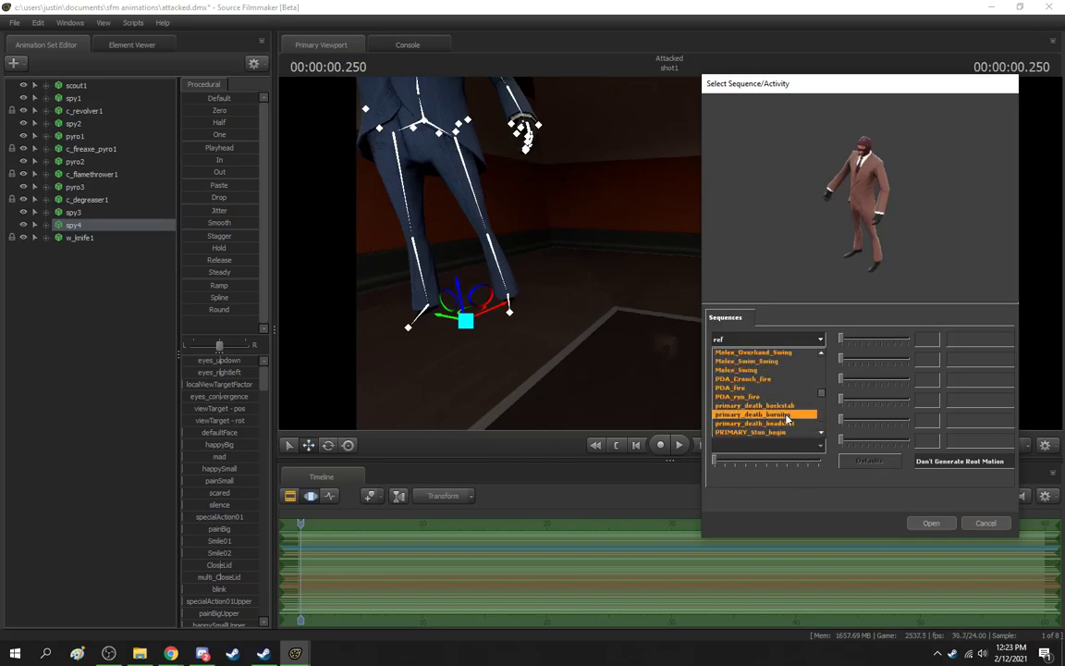
{"action": "scroll", "coordinate": [785, 420], "scroll_direction": "up", "scroll_amount": 8}
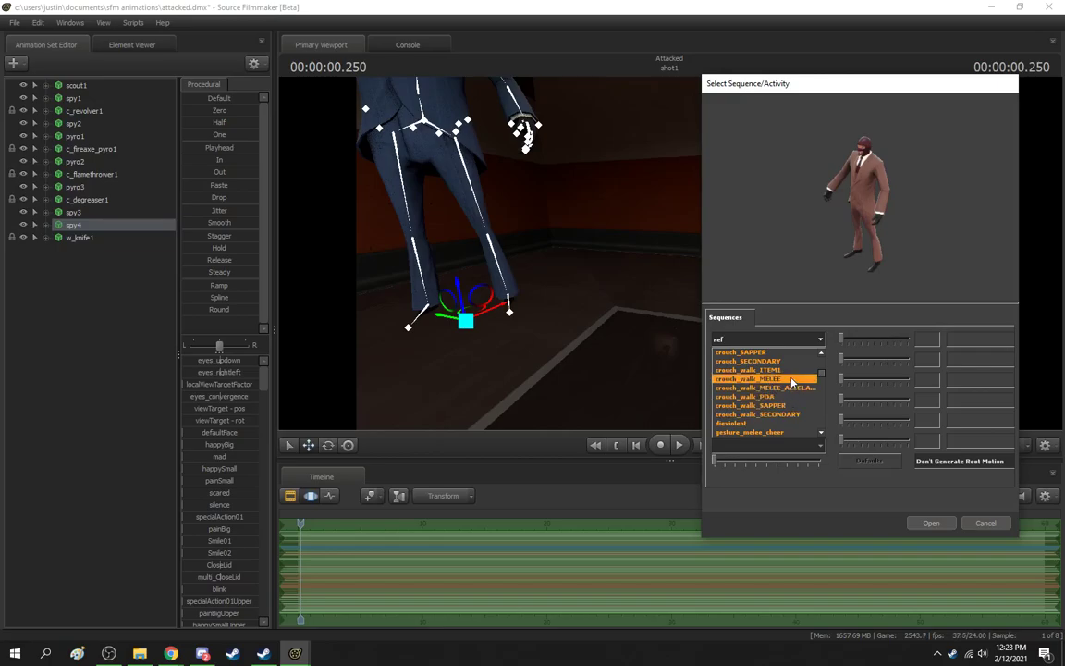
{"action": "left_click", "coordinate": [791, 379]}
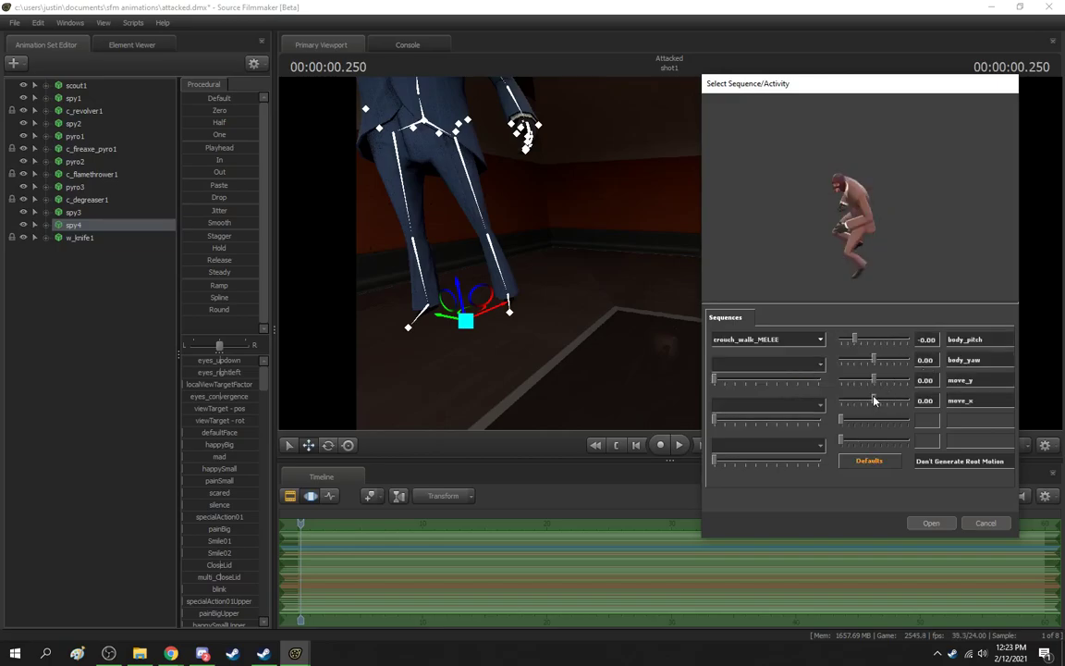
{"action": "left_click_drag", "start_coordinate": [867, 400], "coordinate": [944, 412]}
{"action": "left_click", "coordinate": [931, 523]}
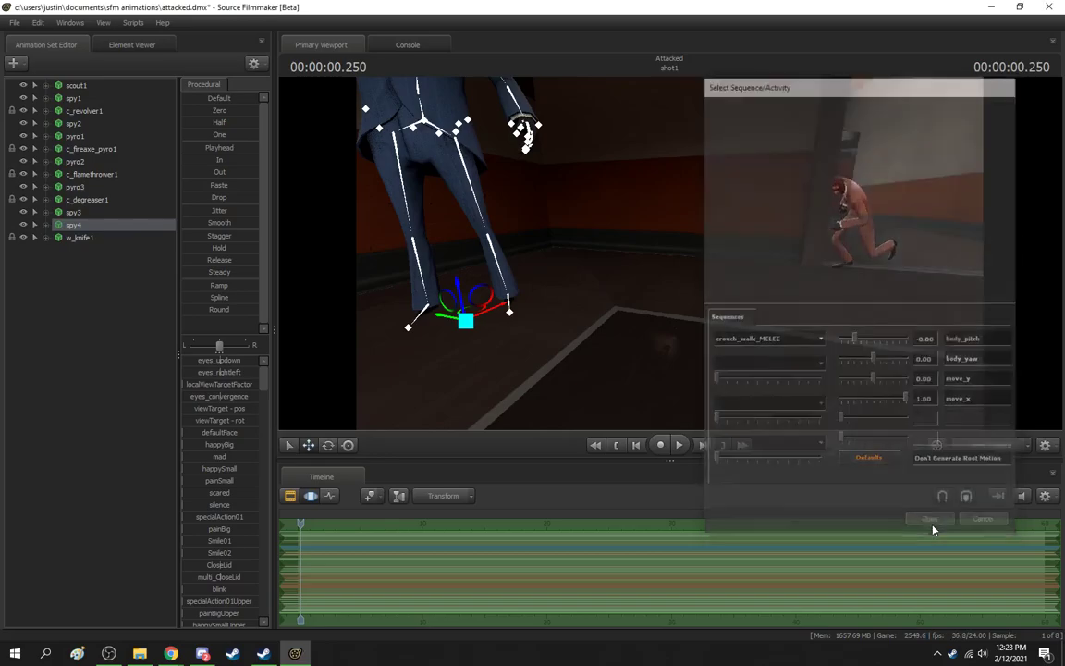
Step: Turn the crouch-walking spy4 and move it across the floor, and deselect the model
{"action": "left_click_drag", "start_coordinate": [737, 401], "coordinate": [670, 267]}
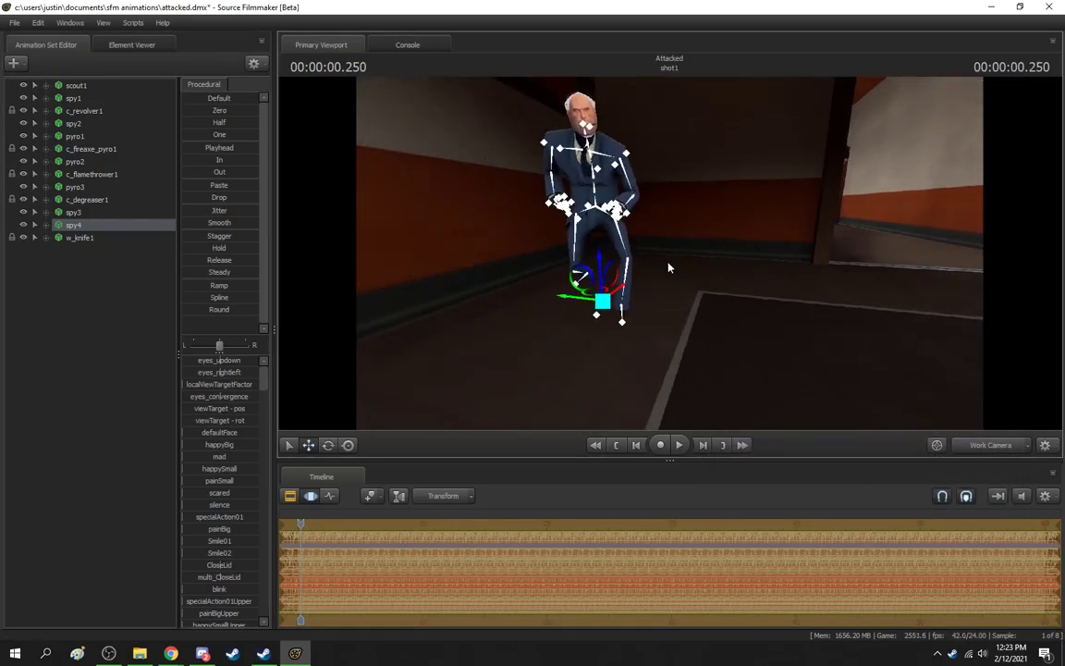
{"action": "left_click", "coordinate": [330, 447]}
{"action": "mouse_move", "coordinate": [582, 322]}
{"action": "left_mouse_down"}
{"action": "mouse_move", "coordinate": [595, 327]}
{"action": "mouse_move", "coordinate": [587, 332]}
{"action": "left_mouse_up"}
{"action": "left_click", "coordinate": [309, 445]}
{"action": "left_click_drag", "start_coordinate": [602, 288], "coordinate": [628, 288]}
{"action": "left_click", "coordinate": [121, 308]}
Step: Shift spy4 closer to pyro1 as framed through camera1, adjust its rotation, and deselect the model
{"action": "left_click_drag", "start_coordinate": [669, 254], "coordinate": [693, 253]}
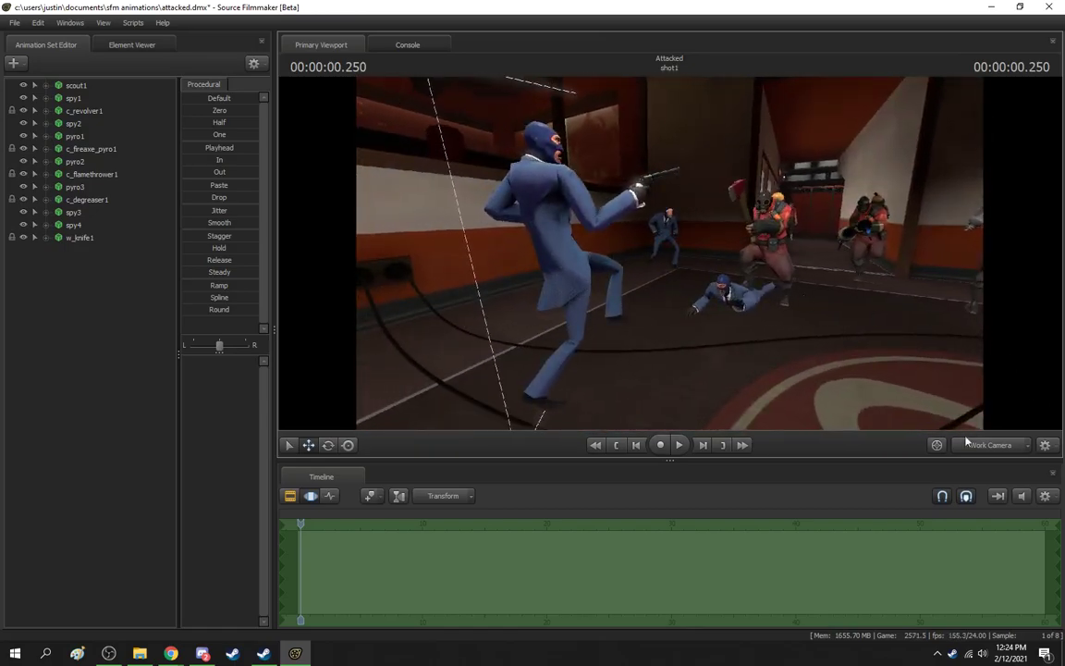
{"action": "left_click", "coordinate": [988, 447]}
{"action": "left_click", "coordinate": [73, 225]}
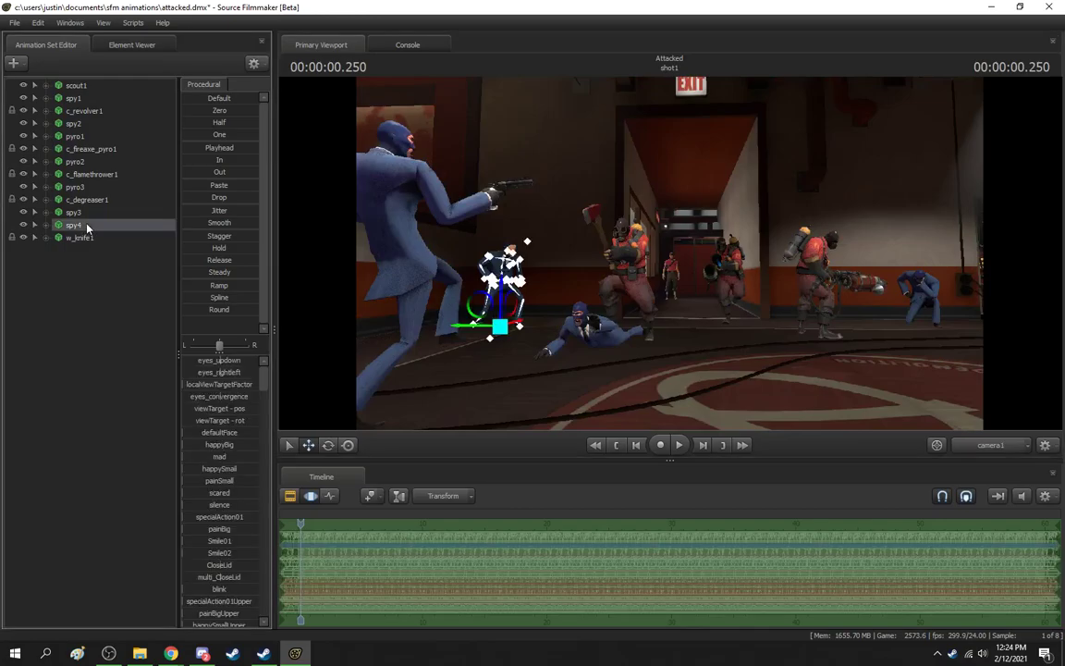
{"action": "mouse_move", "coordinate": [516, 323]}
{"action": "left_mouse_down"}
{"action": "mouse_move", "coordinate": [530, 319]}
{"action": "mouse_move", "coordinate": [489, 324]}
{"action": "mouse_move", "coordinate": [502, 326]}
{"action": "mouse_move", "coordinate": [501, 362]}
{"action": "mouse_move", "coordinate": [527, 329]}
{"action": "left_mouse_up"}
{"action": "left_click", "coordinate": [333, 445]}
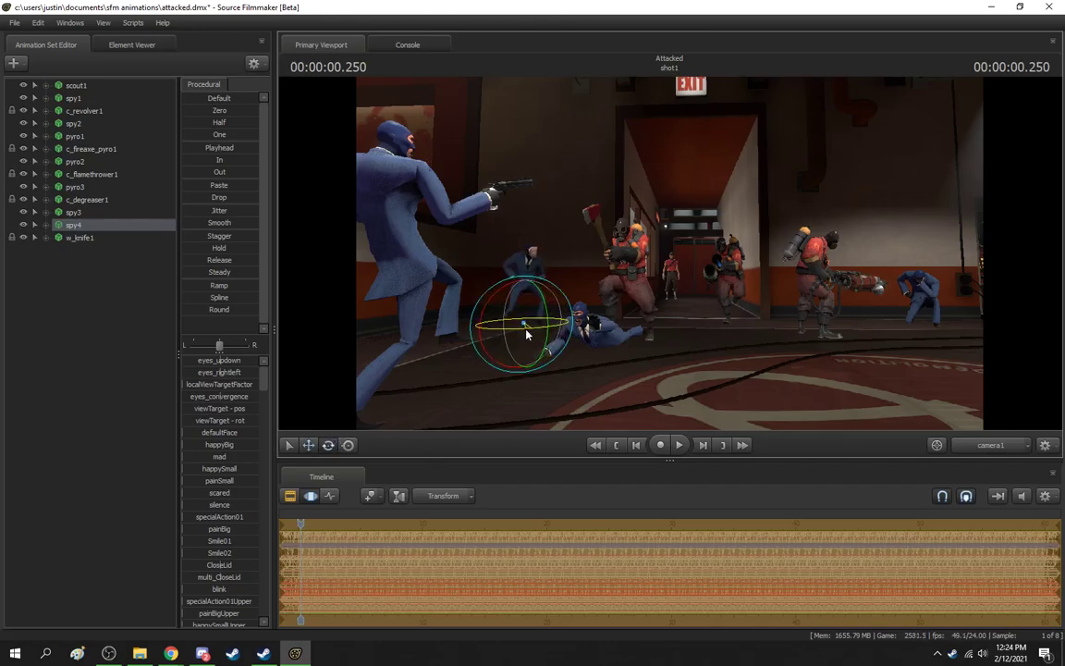
{"action": "left_click", "coordinate": [107, 321]}
{"action": "left_click_drag", "start_coordinate": [651, 399], "coordinate": [654, 403]}
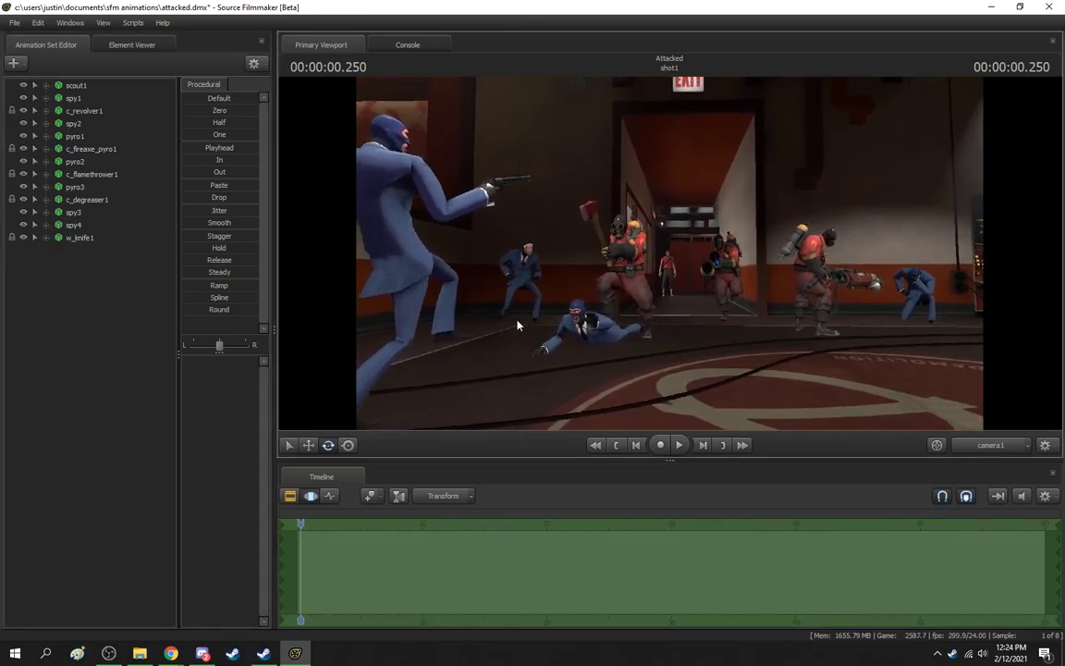